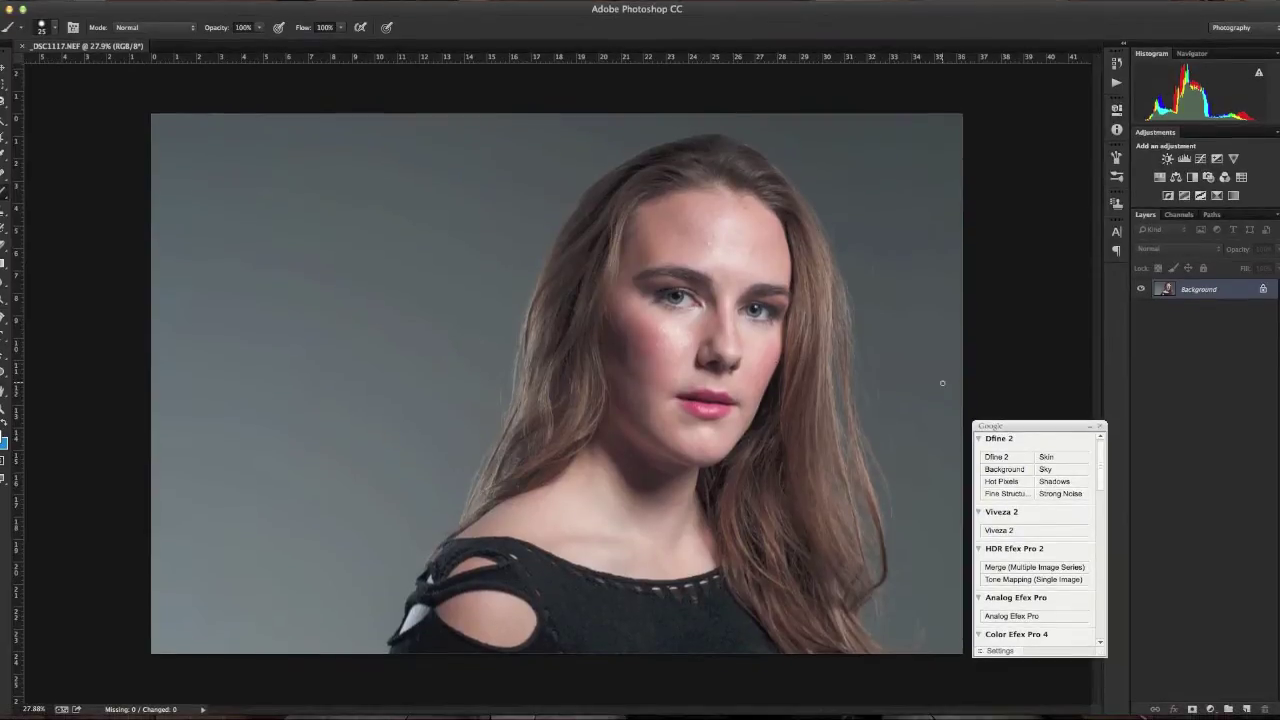
Step: Add a new empty layer above the Background and activate the Healing Brush sampling all layers
click(1246, 710)
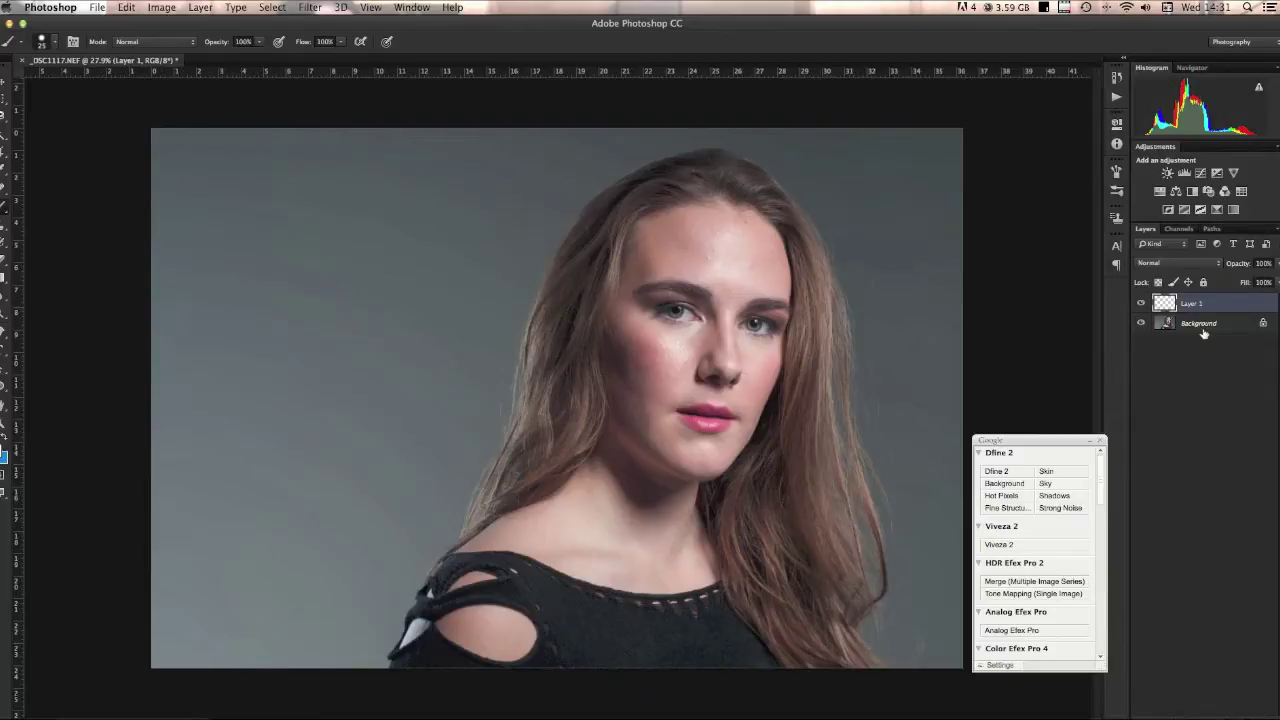
key(j)
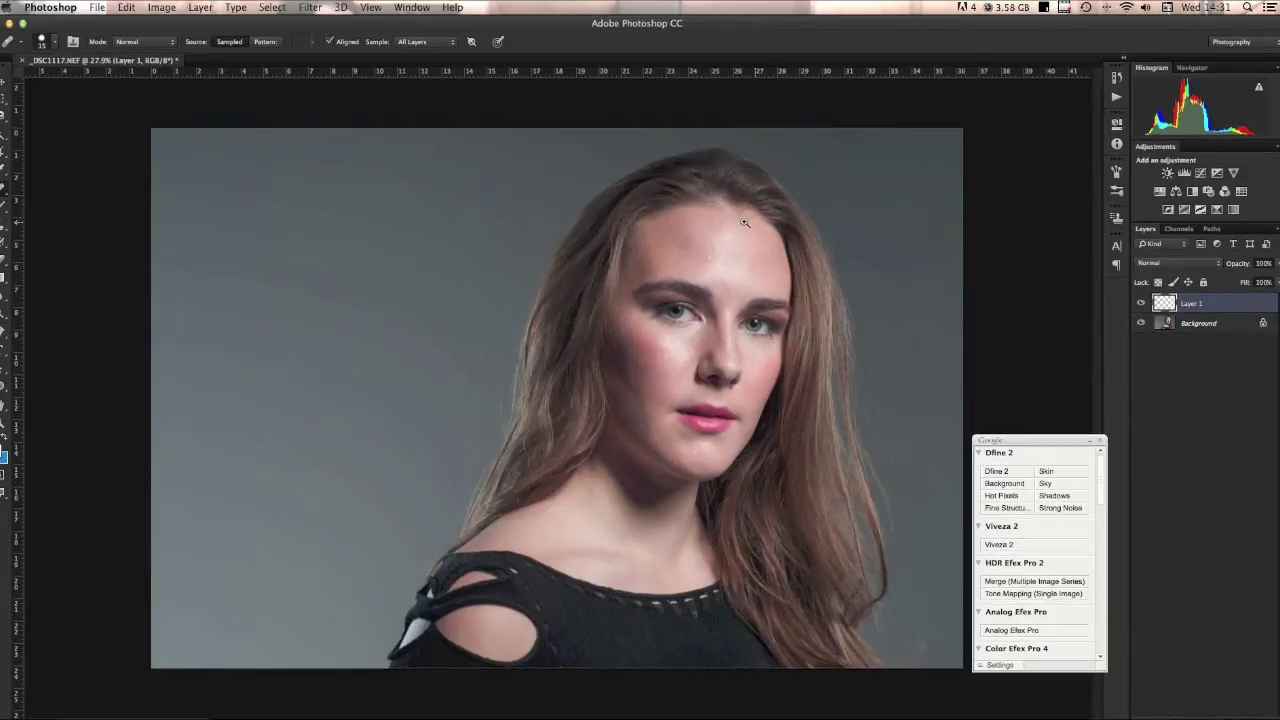
Step: Heal the long stray hair hanging over the right side of the forehead using nearby clean skin
key(super+plus)
drag(757, 252, 792, 356)
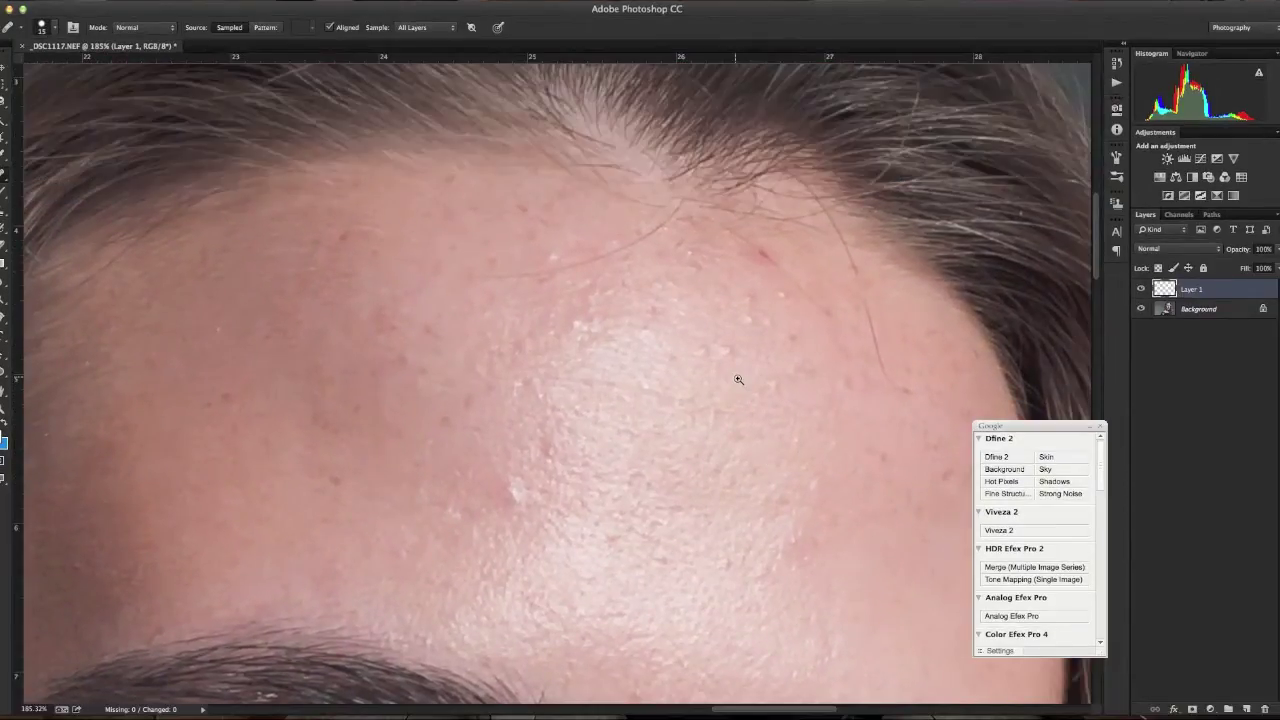
super+click(746, 387)
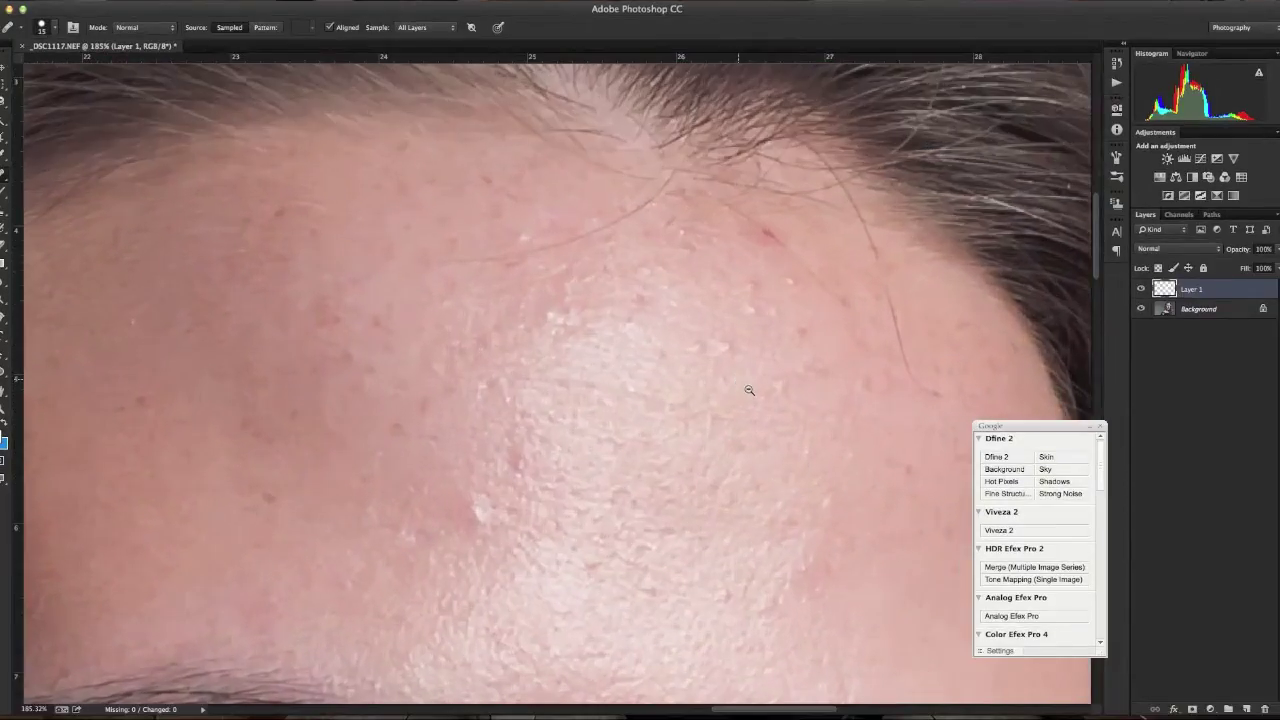
super+click(746, 388)
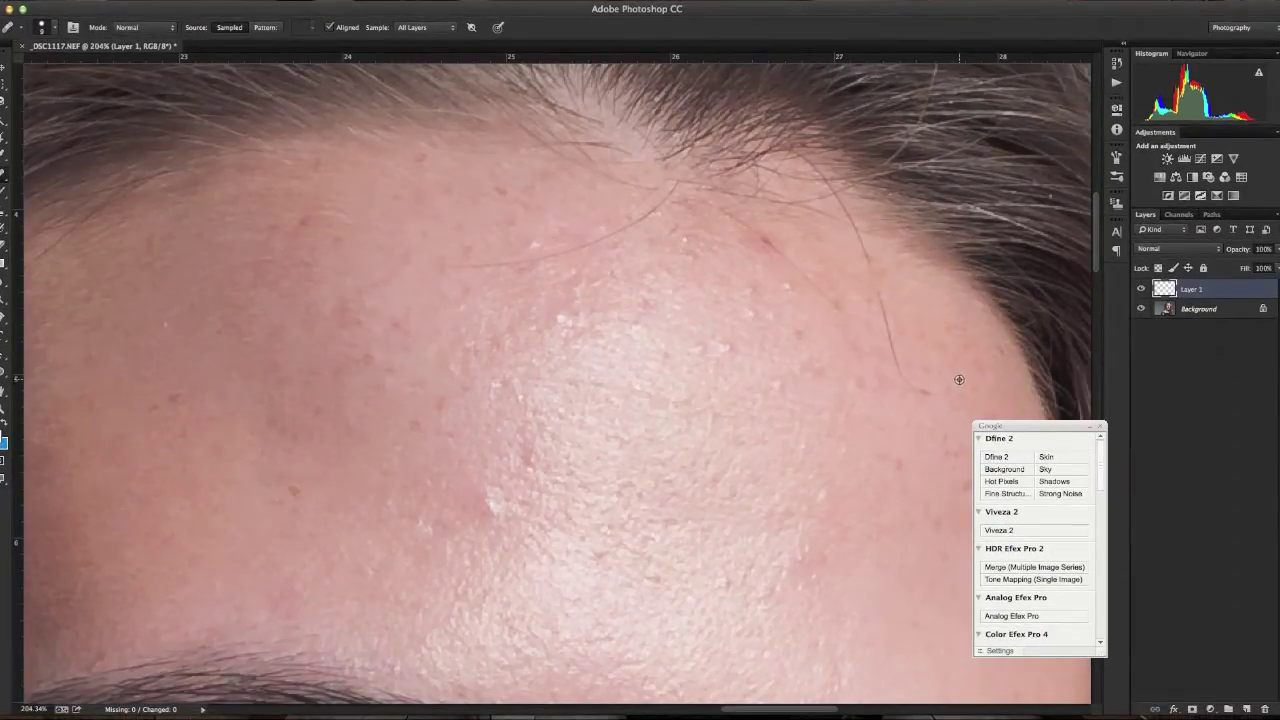
alt+click(958, 376)
mouse_move(936, 393)
mouse_down()
mouse_move(900, 362)
mouse_move(903, 380)
mouse_move(856, 226)
mouse_up()
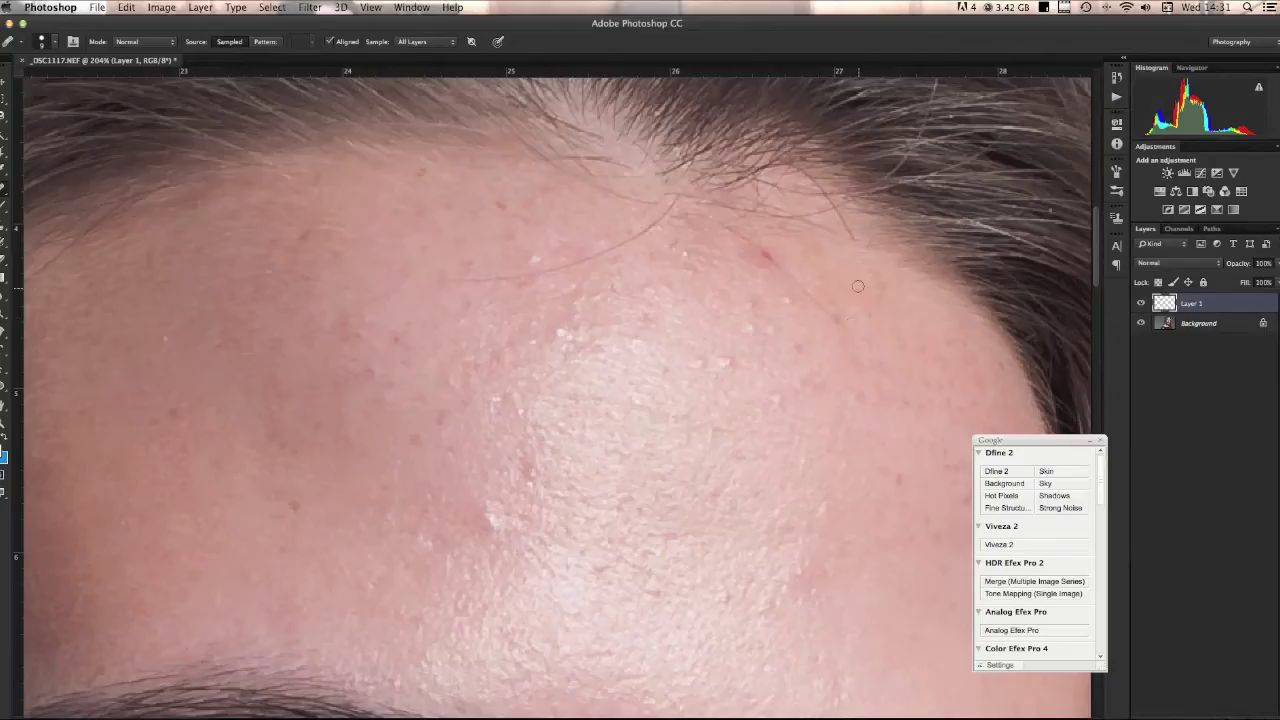
drag(858, 285, 859, 247)
Step: Heal the red mark and the remaining stray hairs across the upper forehead below the hairline
drag(856, 333, 785, 267)
click(767, 260)
mouse_move(501, 281)
mouse_down()
mouse_move(629, 243)
mouse_move(662, 218)
mouse_up()
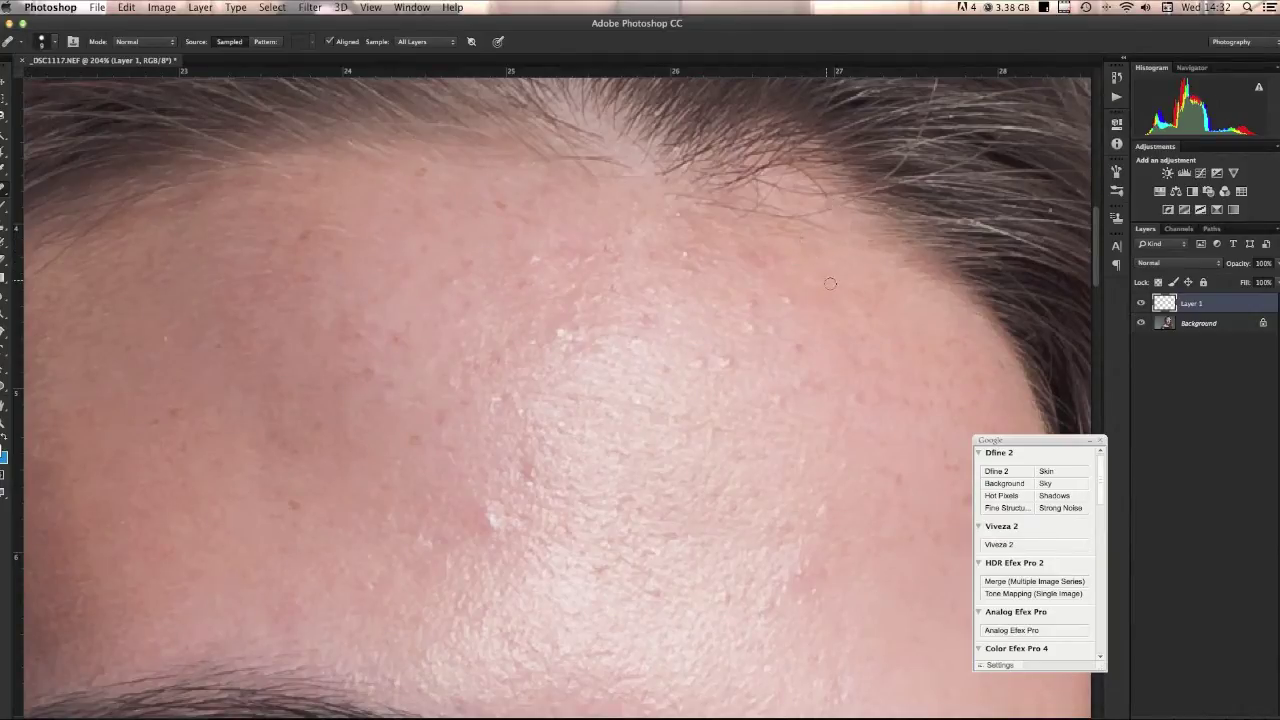
drag(811, 224, 778, 216)
Step: Heal the stray hairs crossing the shaded cheek and the temple beside the outer corner of the left-hand eye
drag(450, 321, 734, 343)
drag(400, 323, 485, 232)
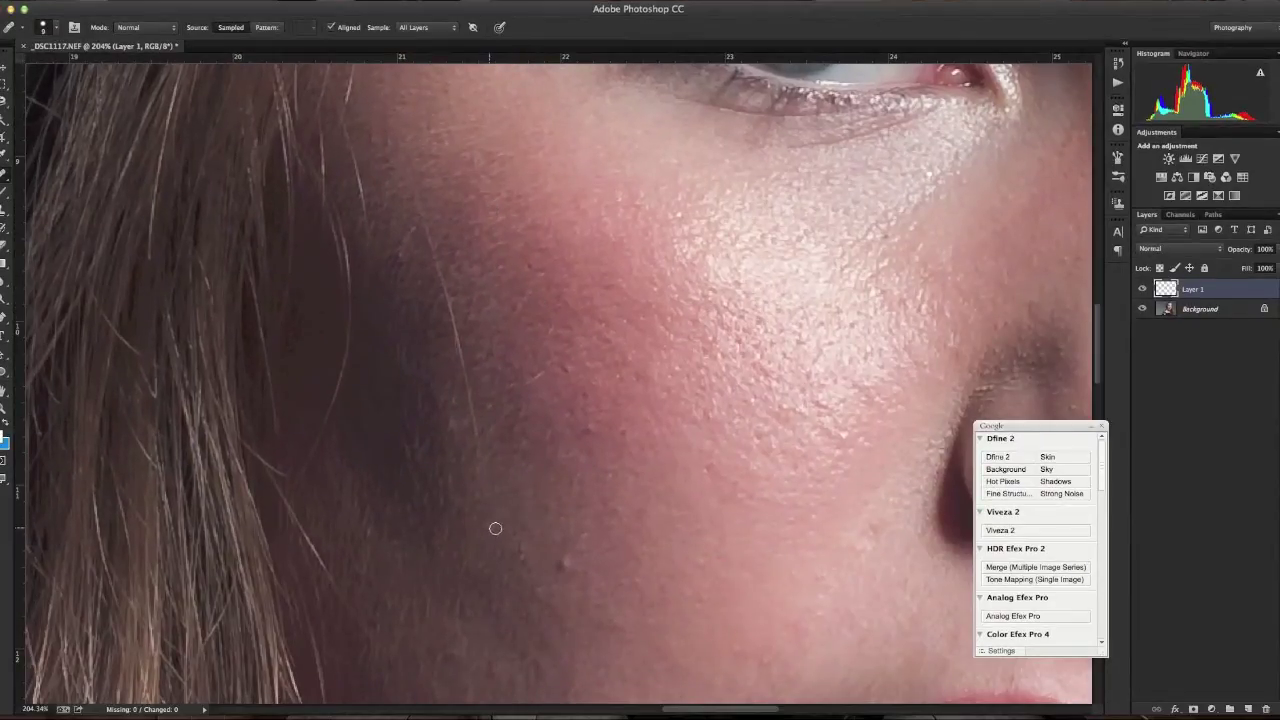
drag(495, 528, 392, 99)
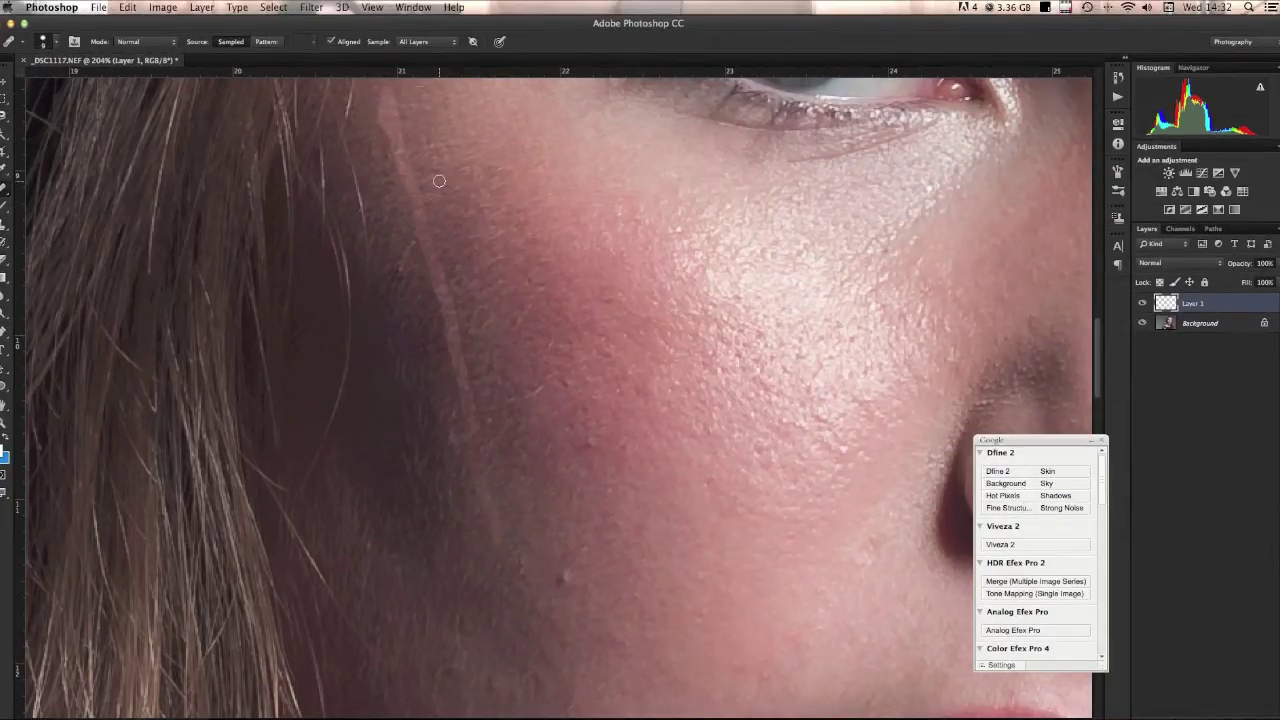
key(space)
mouse_move(414, 210)
mouse_down()
mouse_move(503, 391)
mouse_move(520, 472)
mouse_up()
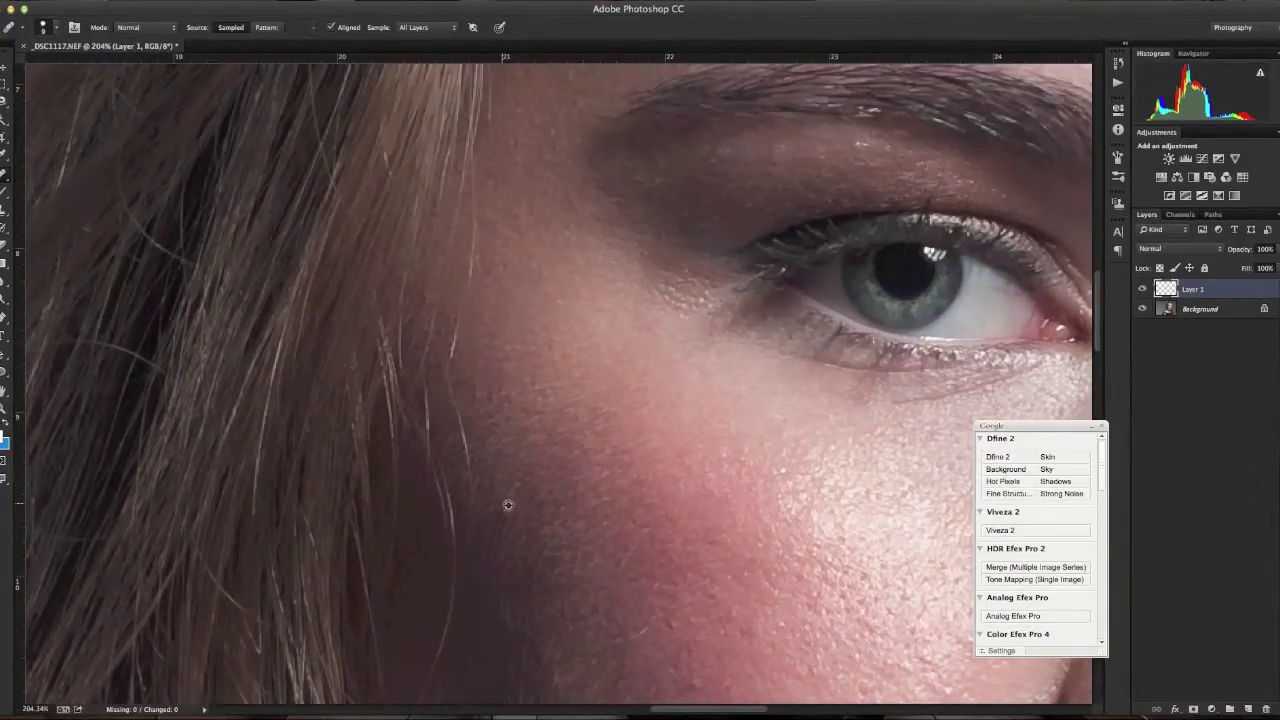
drag(476, 486, 461, 416)
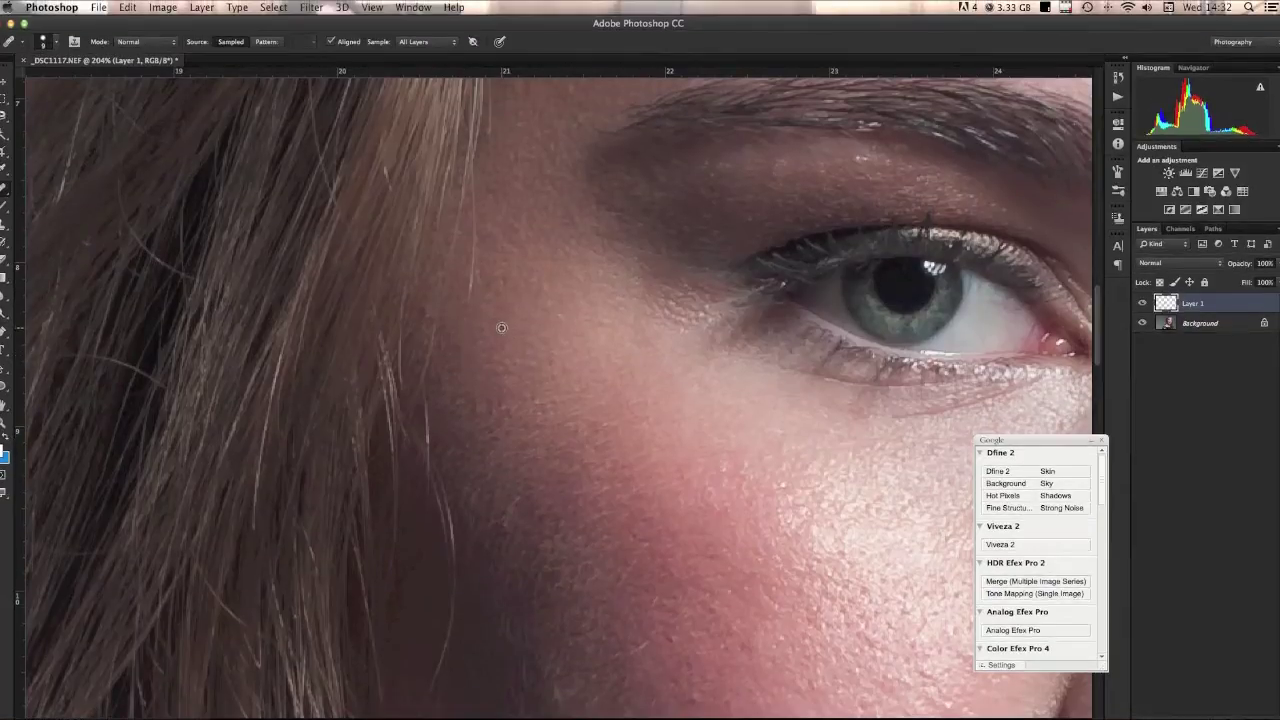
mouse_move(486, 324)
mouse_down()
mouse_move(476, 266)
mouse_move(472, 300)
mouse_move(488, 197)
mouse_up()
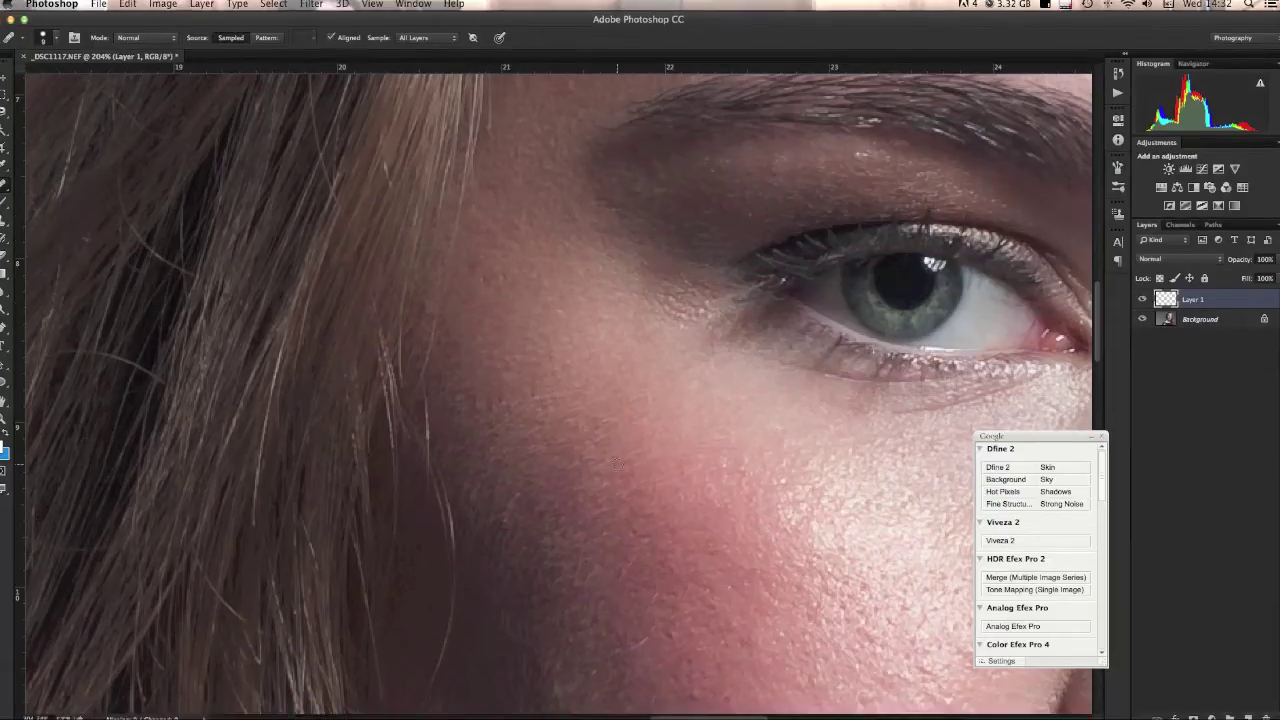
Step: Heal the long curved hair along the shaded edge of the left-hand cheek, redoing the first faulty stroke
scroll(549, 369, down, 5)
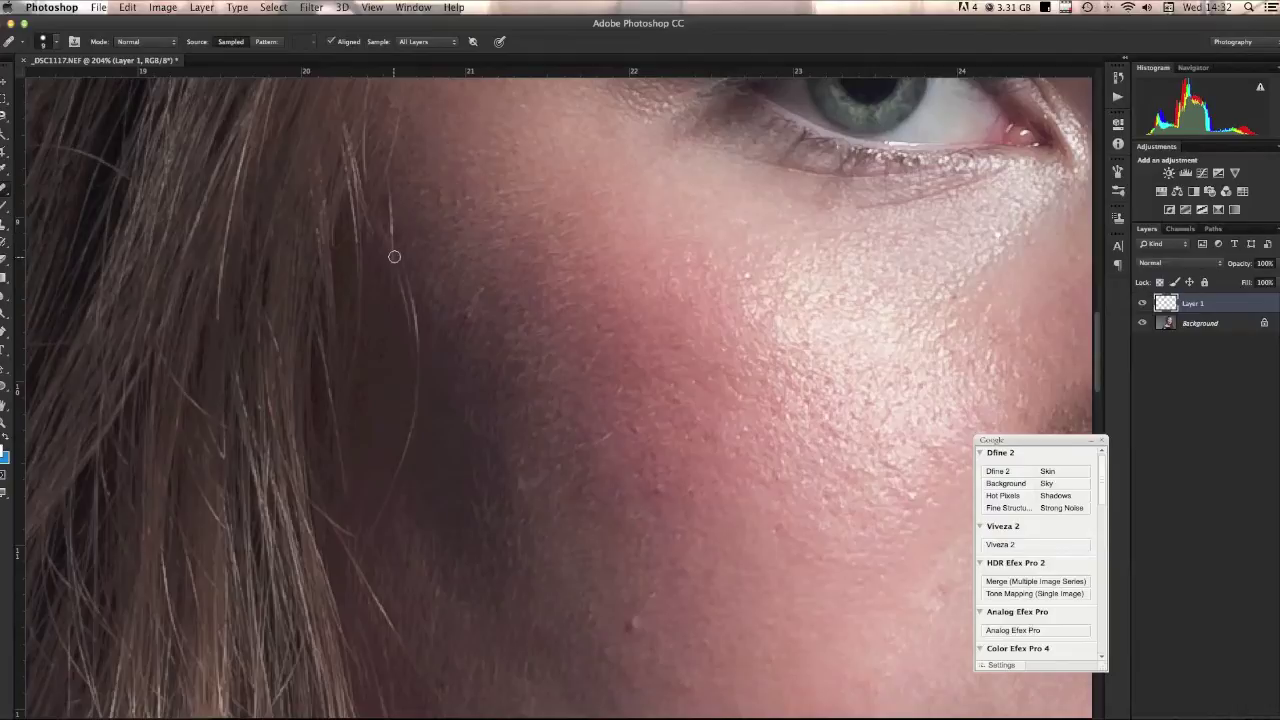
mouse_move(408, 280)
mouse_down()
mouse_move(414, 401)
mouse_move(411, 332)
mouse_up()
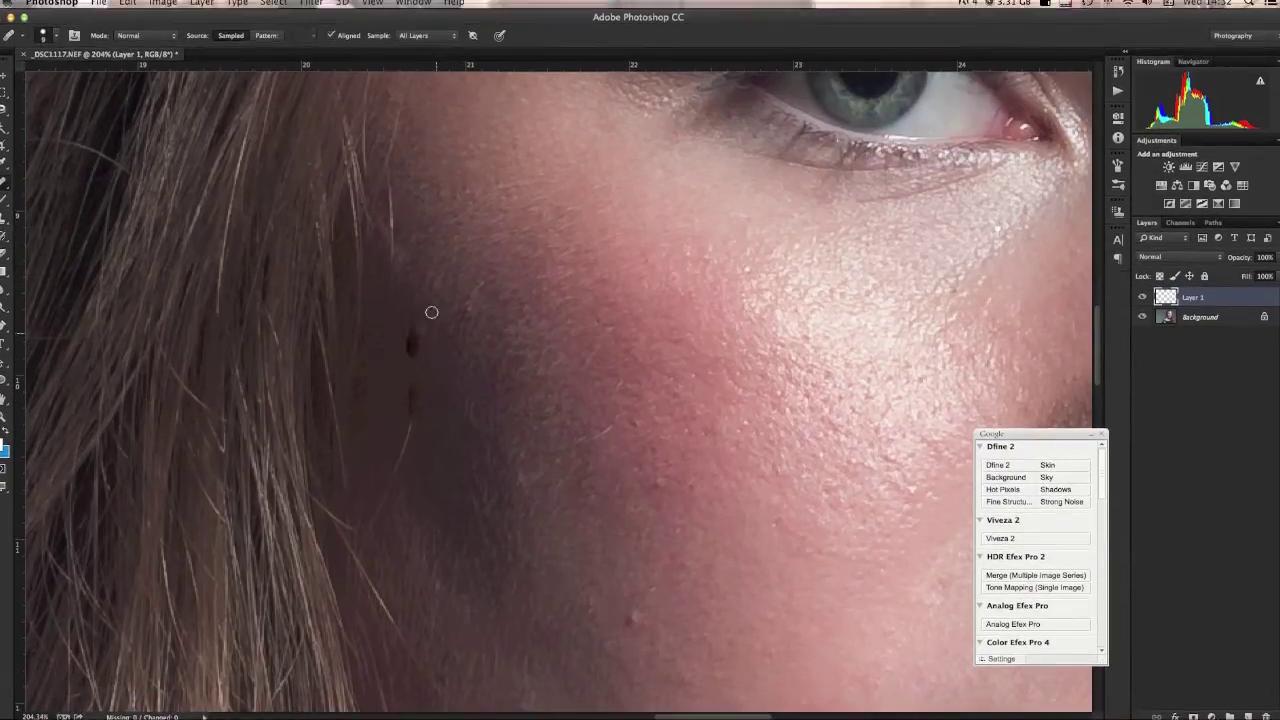
key(super+z)
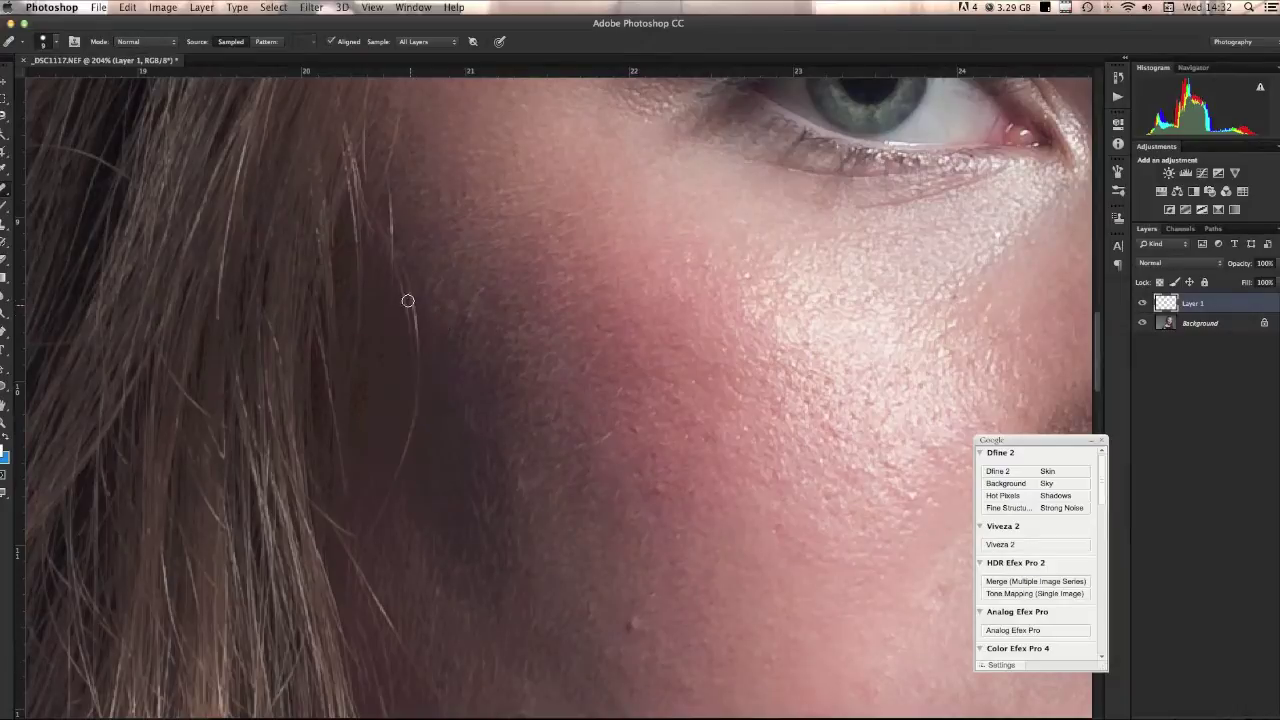
drag(407, 283, 418, 386)
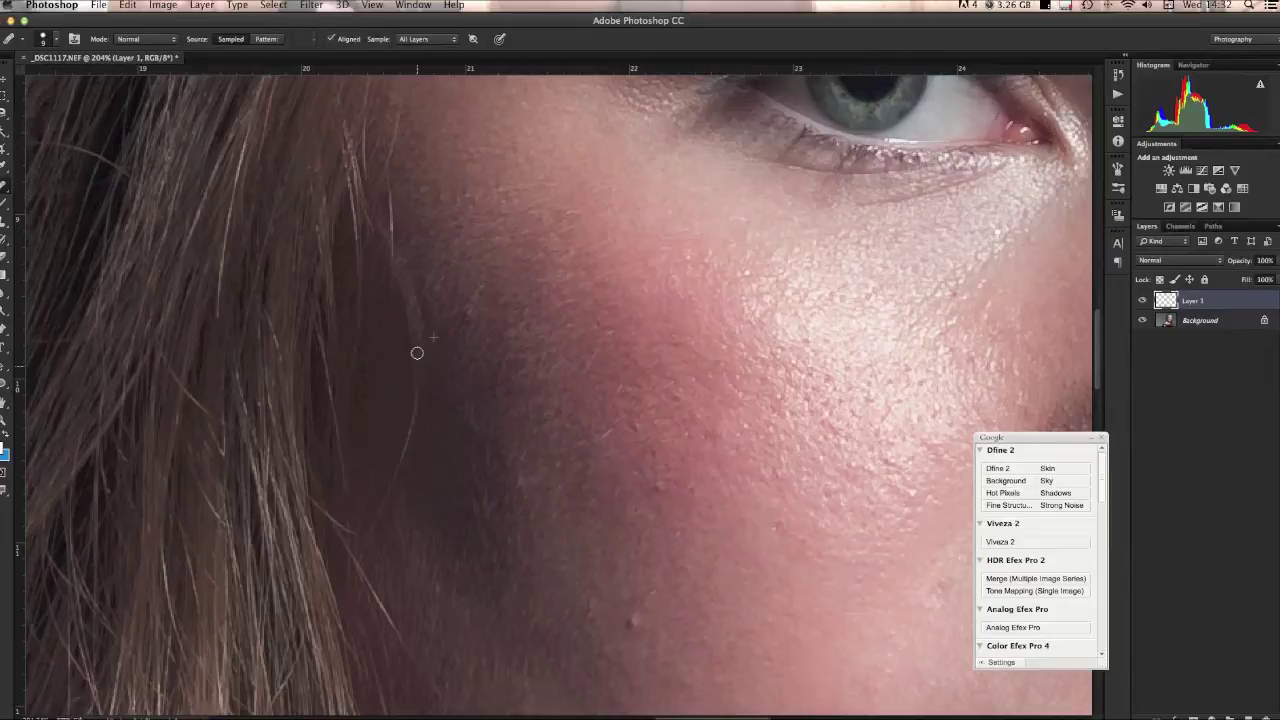
drag(420, 398, 402, 463)
alt+click(434, 440)
mouse_move(413, 415)
mouse_down()
mouse_move(397, 449)
mouse_move(401, 420)
mouse_up()
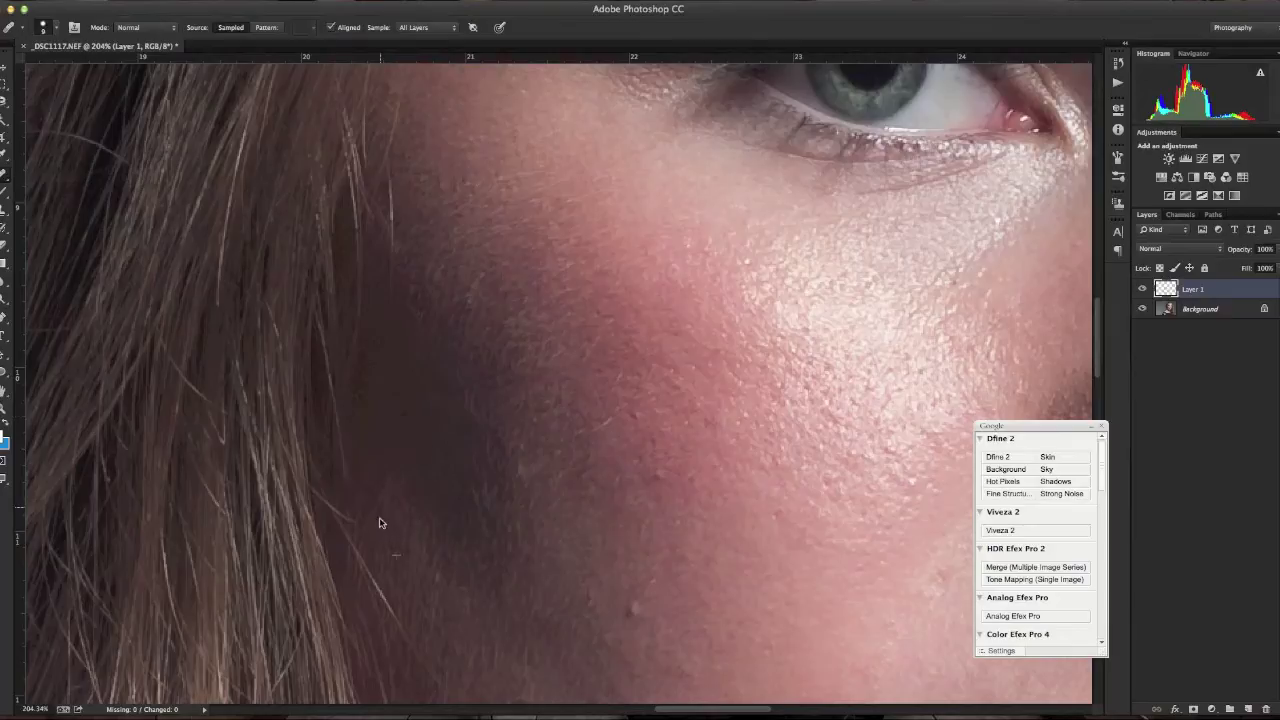
Step: Clean up the remaining hair traces in the cheek shadow and heal the hair tip above them
drag(369, 474, 391, 306)
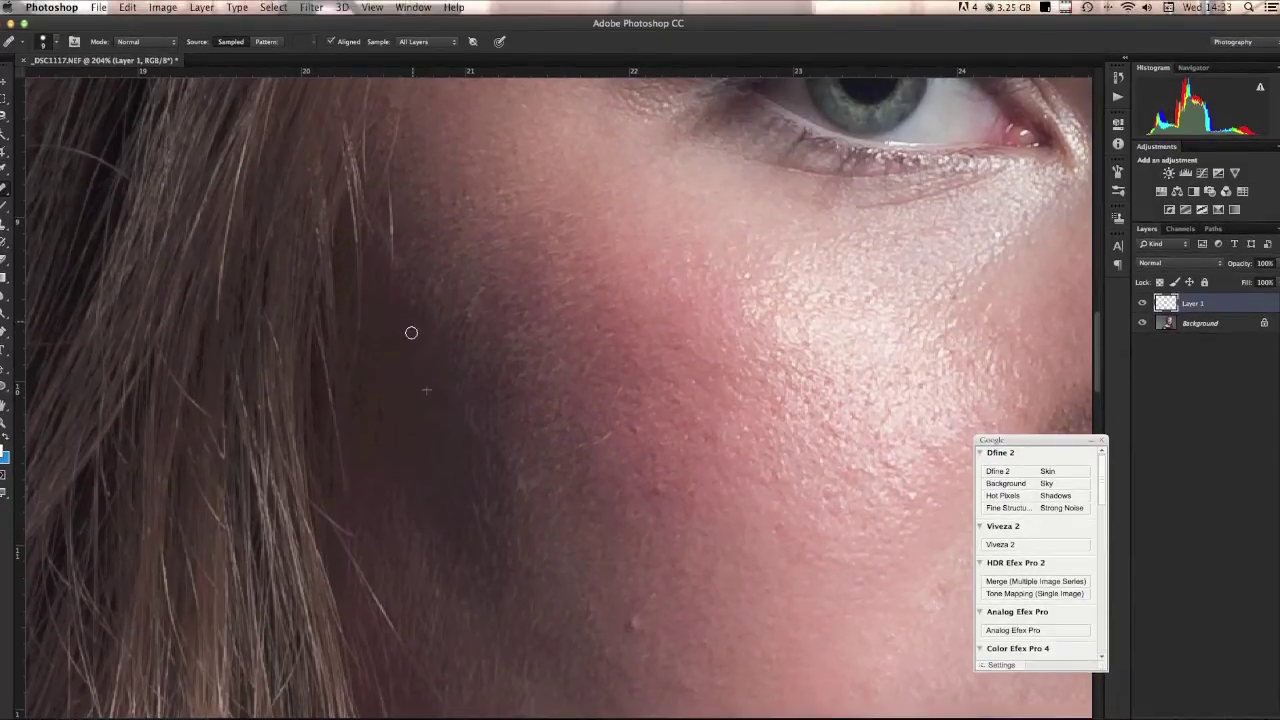
drag(414, 317, 420, 316)
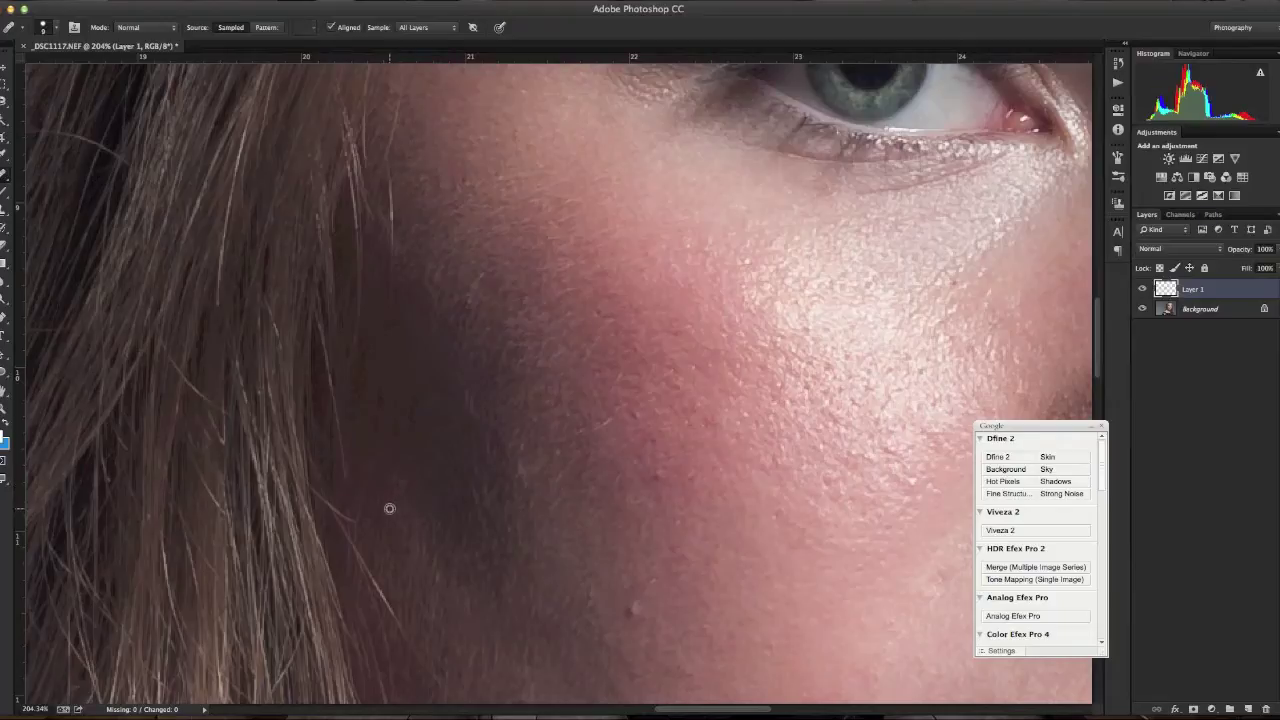
mouse_move(369, 460)
mouse_down()
mouse_move(386, 407)
mouse_move(384, 422)
mouse_up()
drag(394, 274, 394, 192)
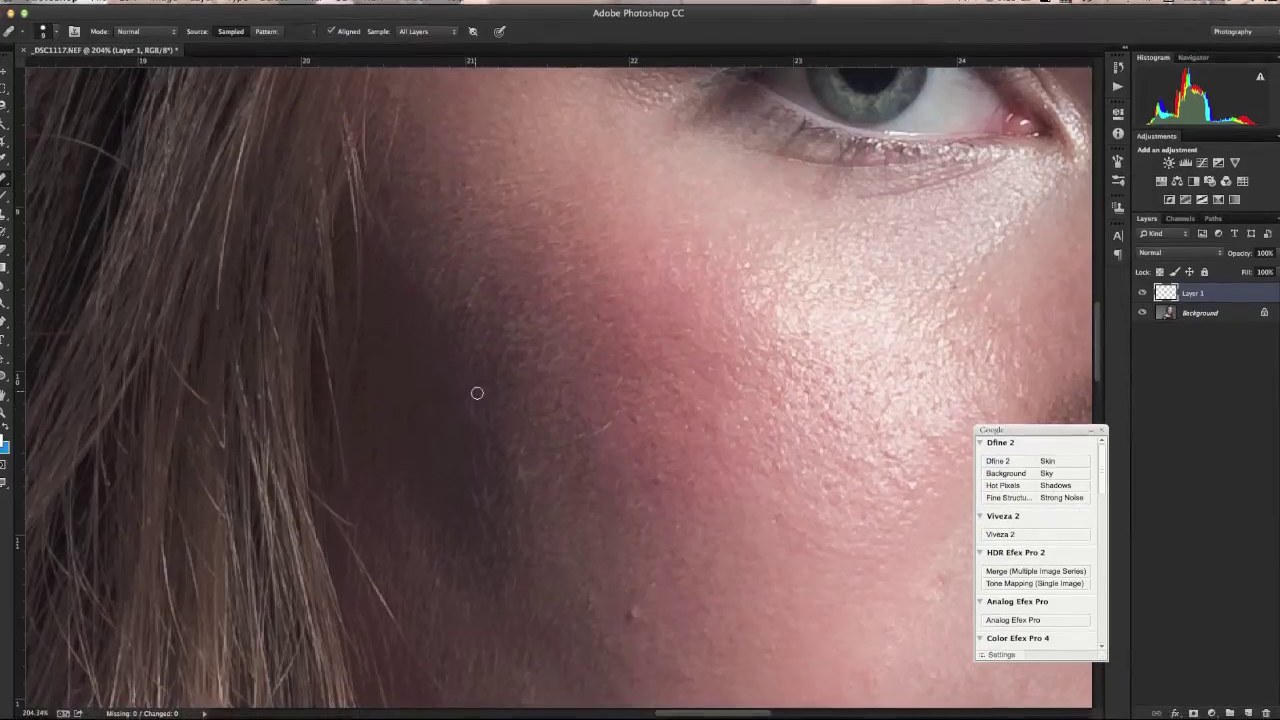
Step: Inspect the lips, chin, right-hand eye and forehead up close for remaining stray hairs and blemishes
drag(480, 298, 472, 244)
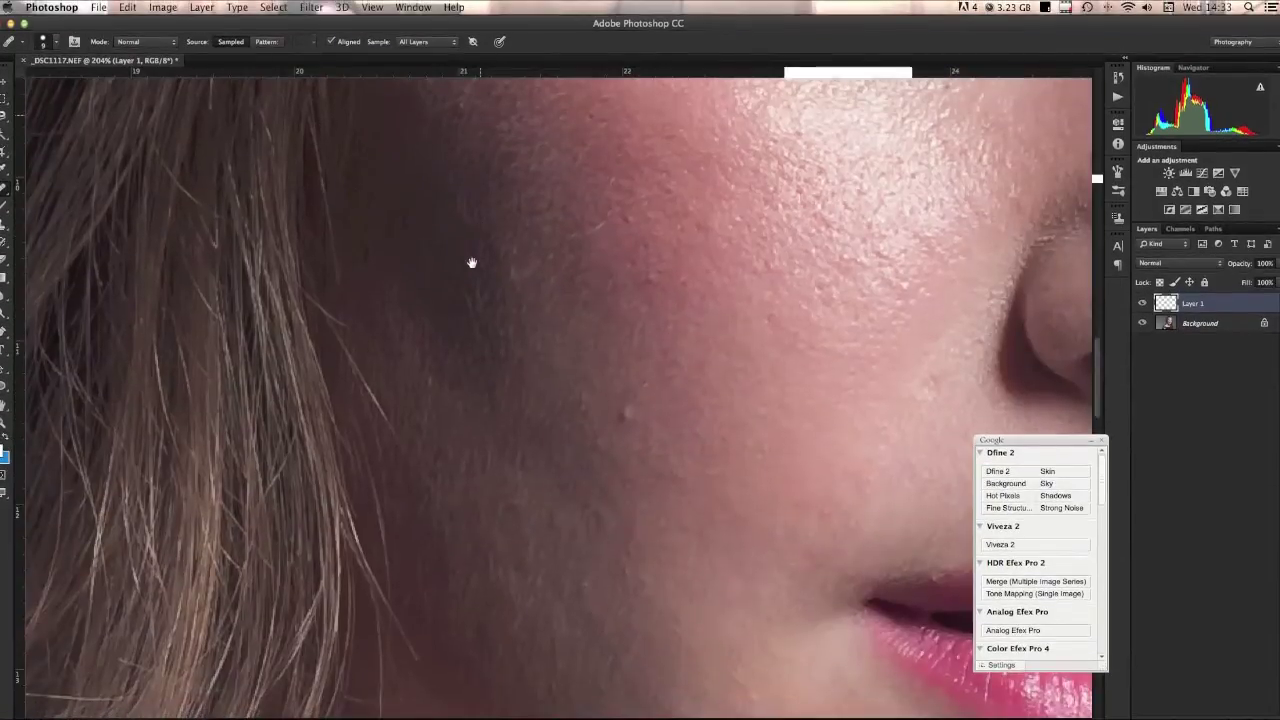
drag(530, 468, 333, 274)
drag(600, 633, 323, 432)
scroll(323, 432, up, 10)
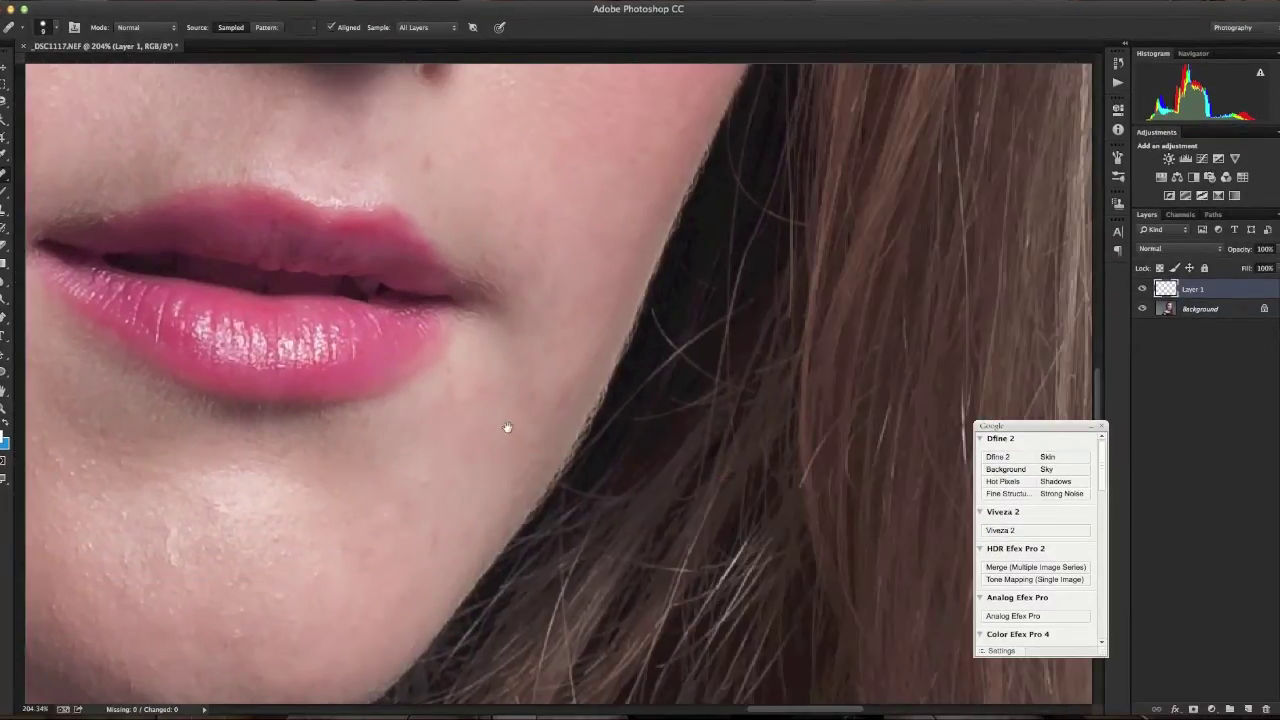
scroll(497, 400, up, 3)
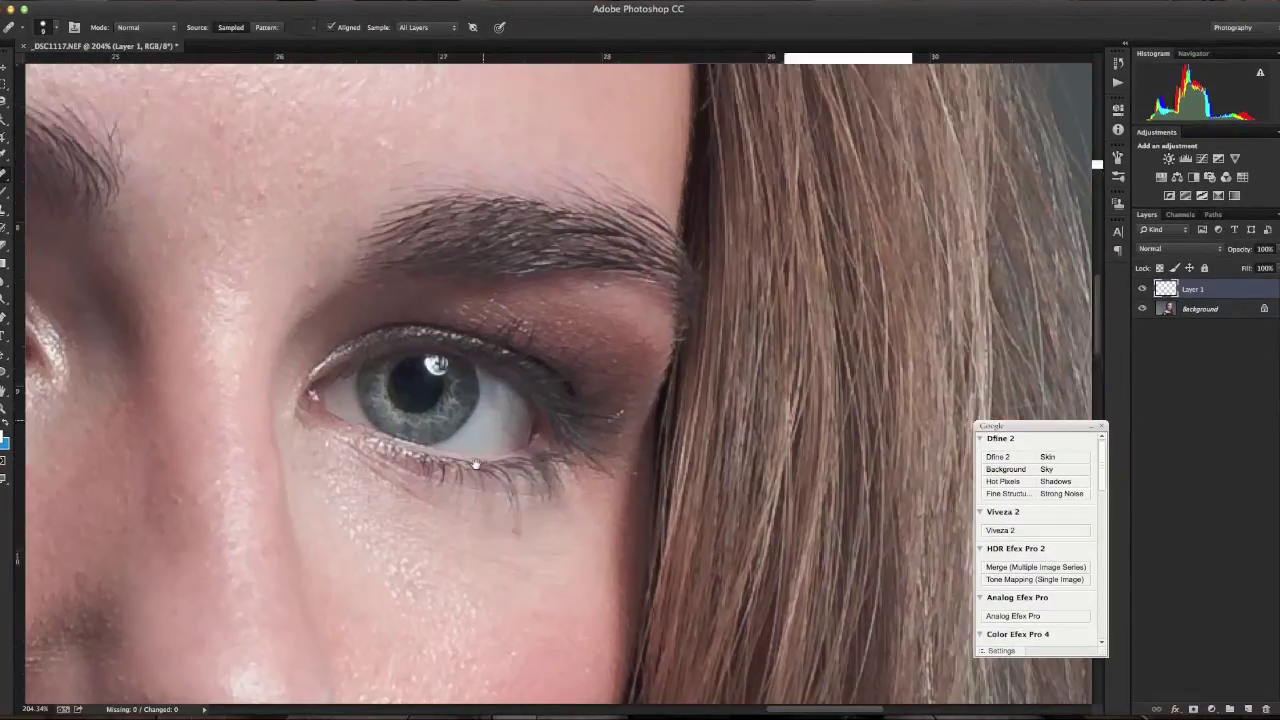
scroll(470, 490, up, 7)
scroll(481, 467, up, 8)
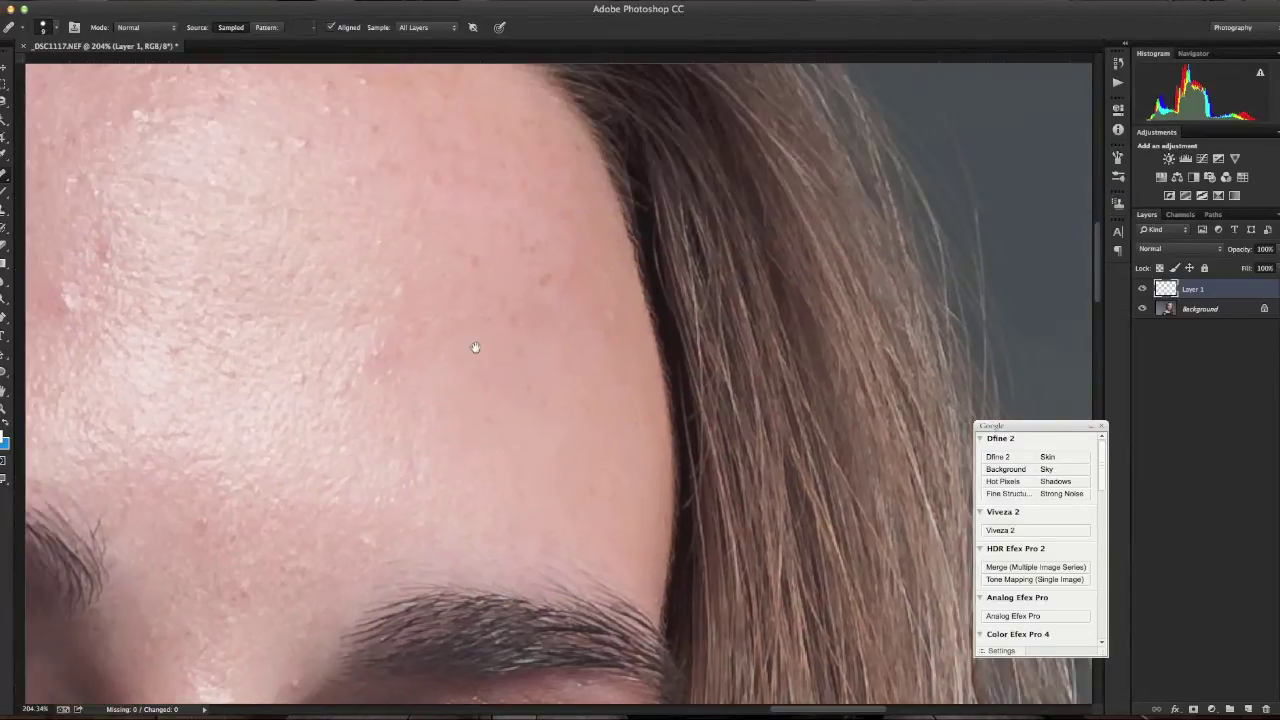
scroll(491, 429, left, 2)
scroll(508, 371, up, 2)
scroll(508, 371, left, 2)
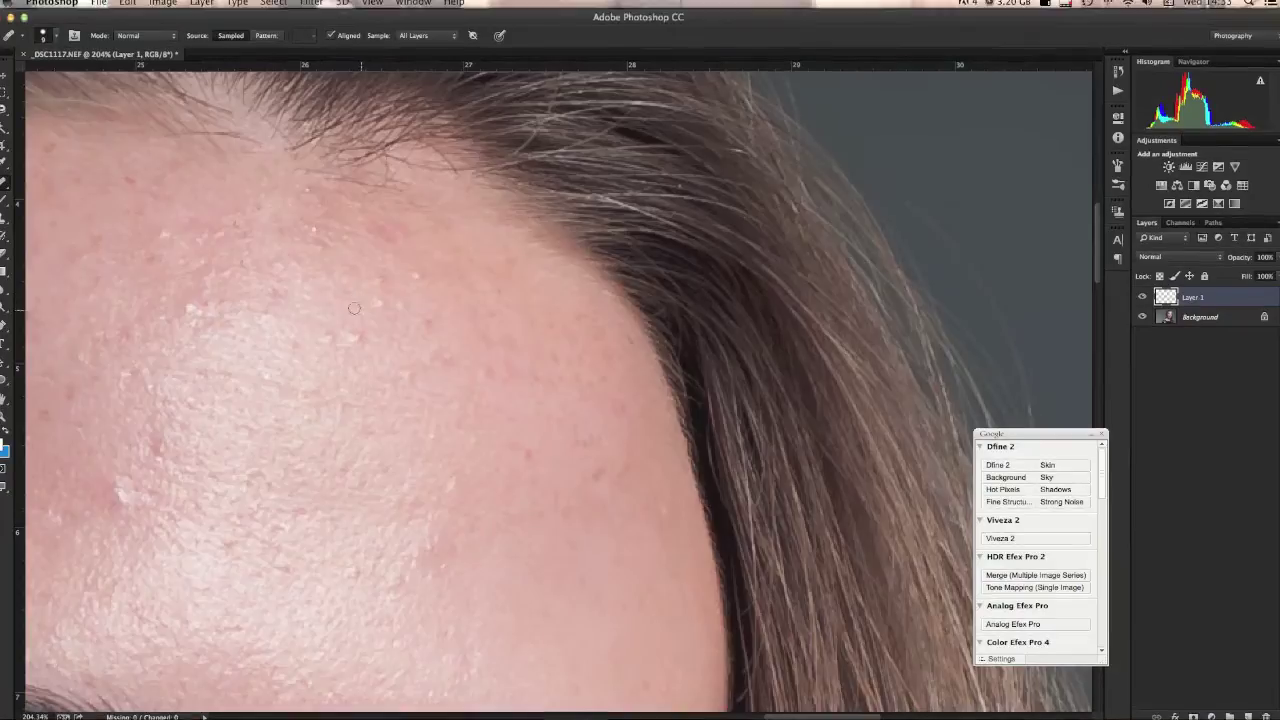
scroll(514, 280, left, 10)
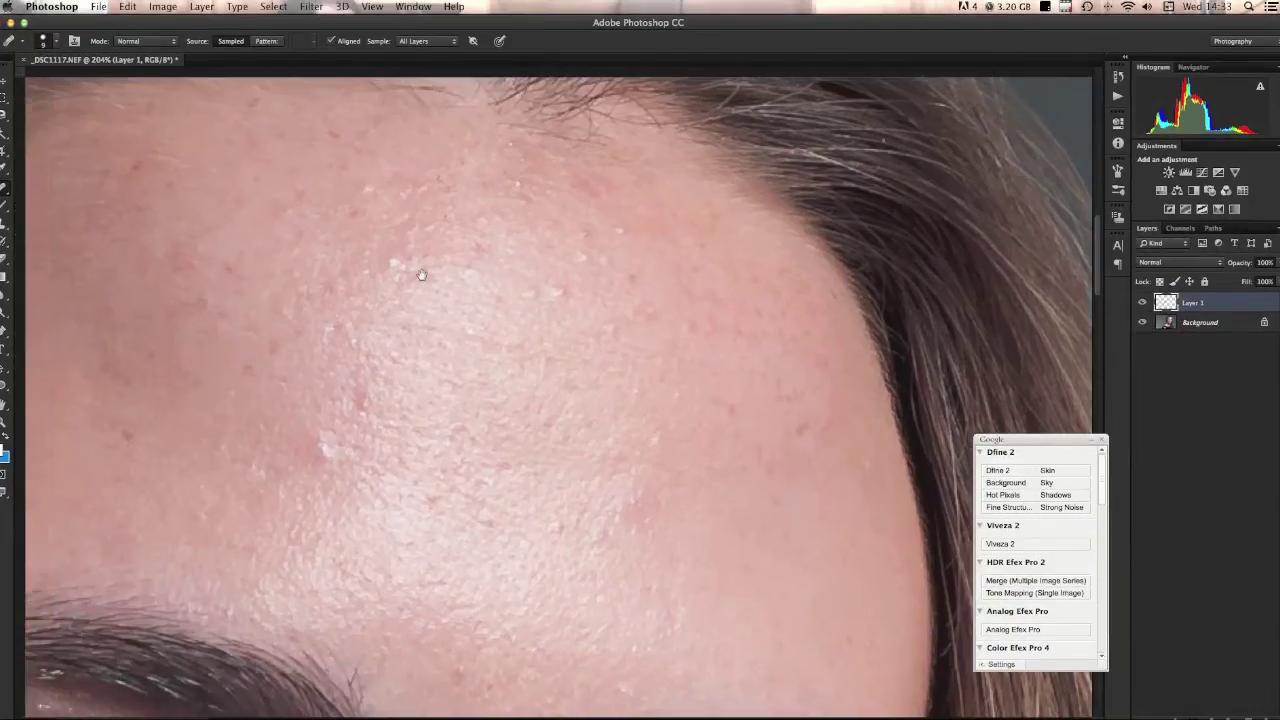
scroll(421, 275, left, 10)
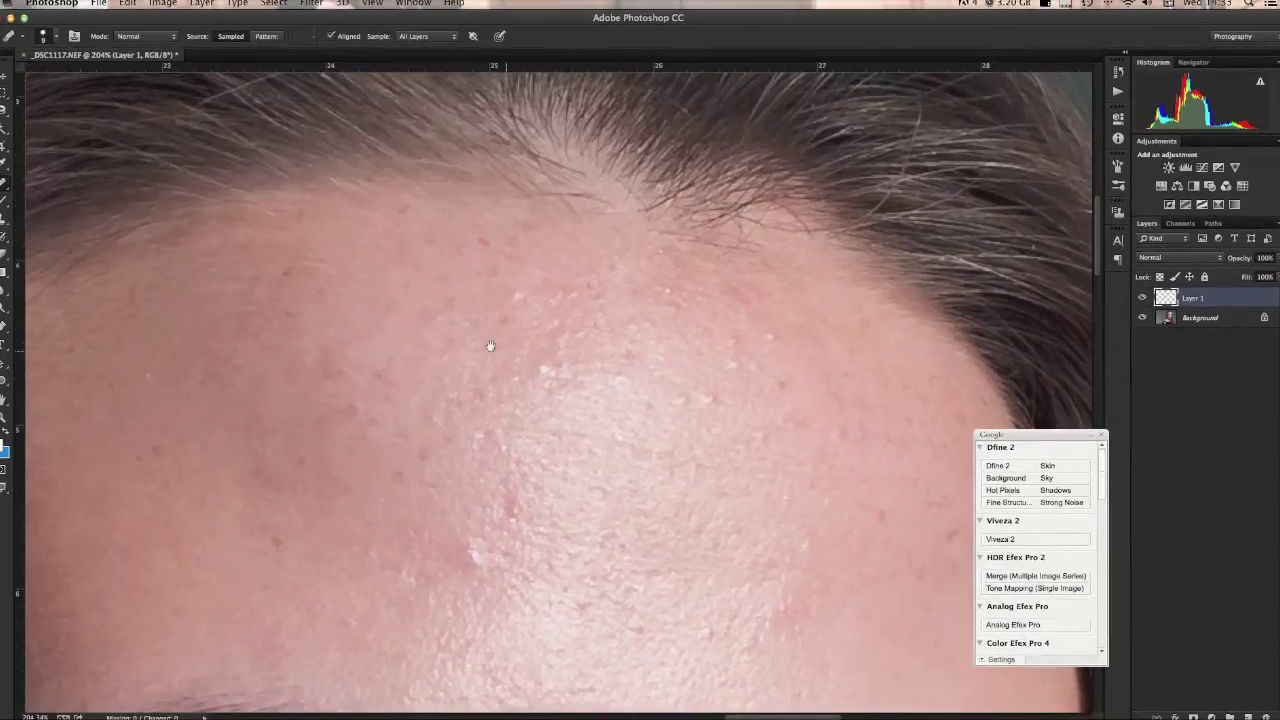
scroll(491, 346, down, 5)
scroll(485, 297, left, 10)
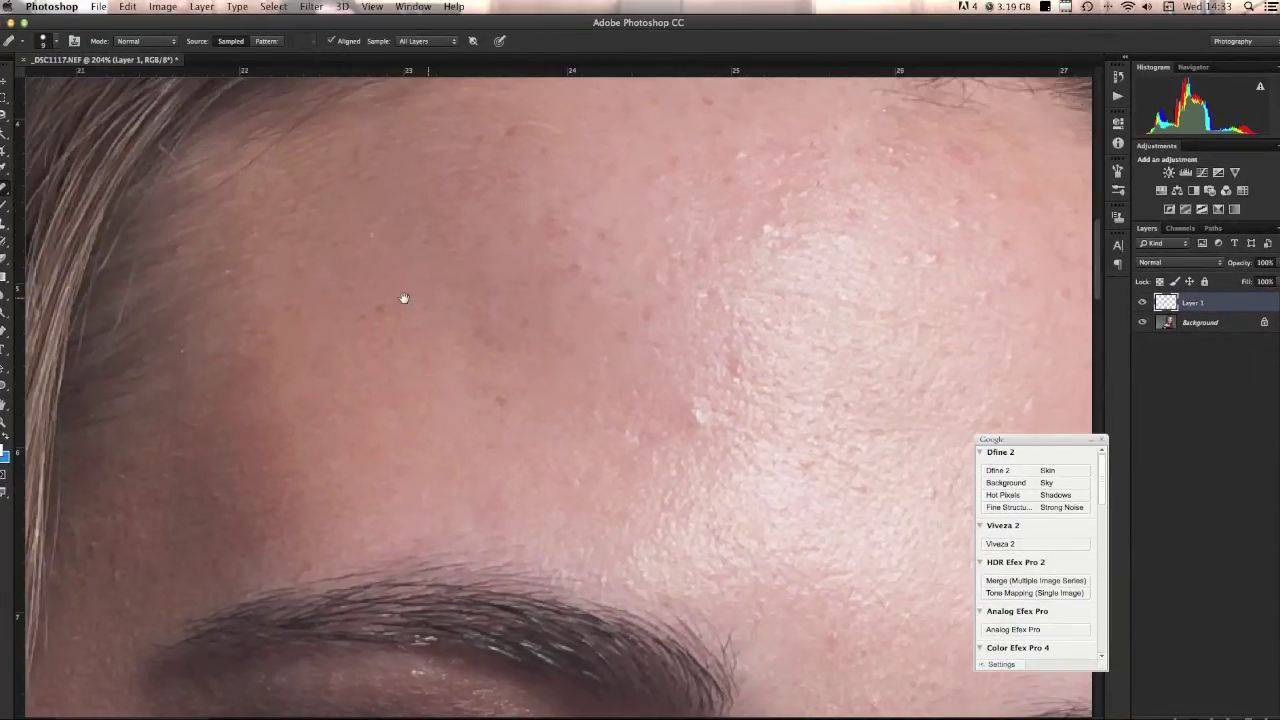
scroll(417, 297, right, 10)
scroll(417, 297, up, 5)
drag(469, 349, 394, 342)
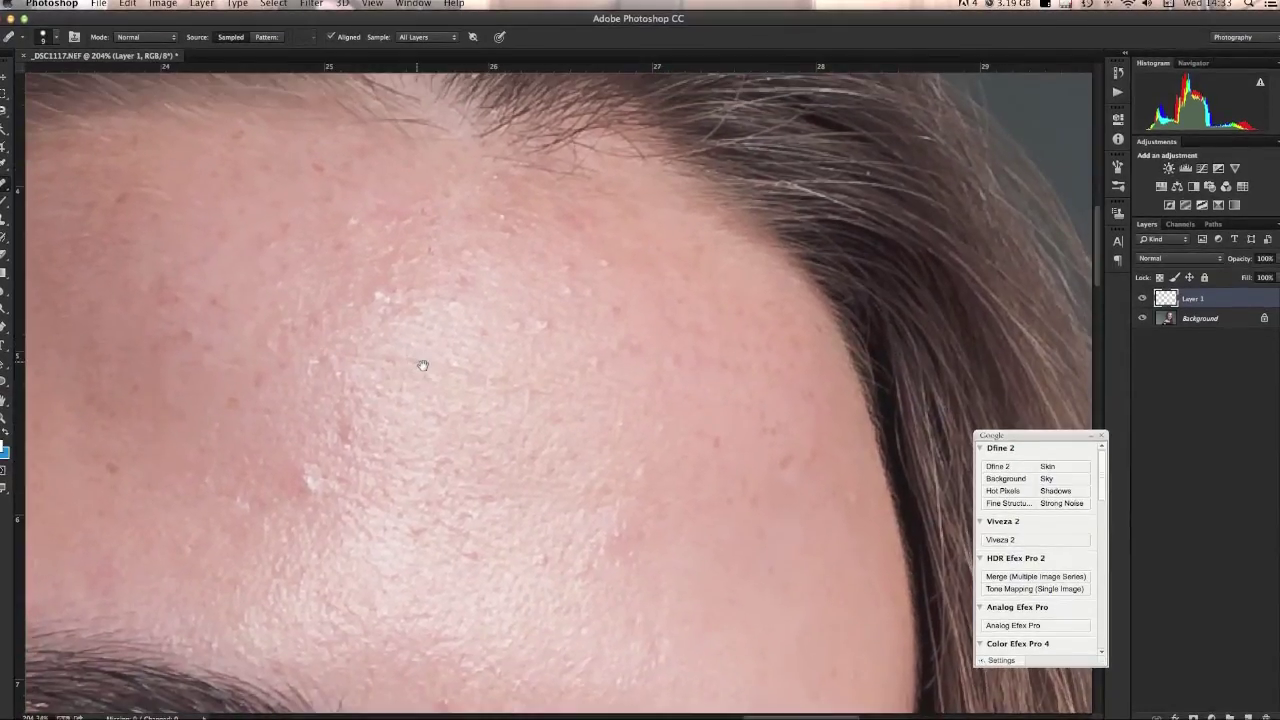
scroll(420, 363, up, 3)
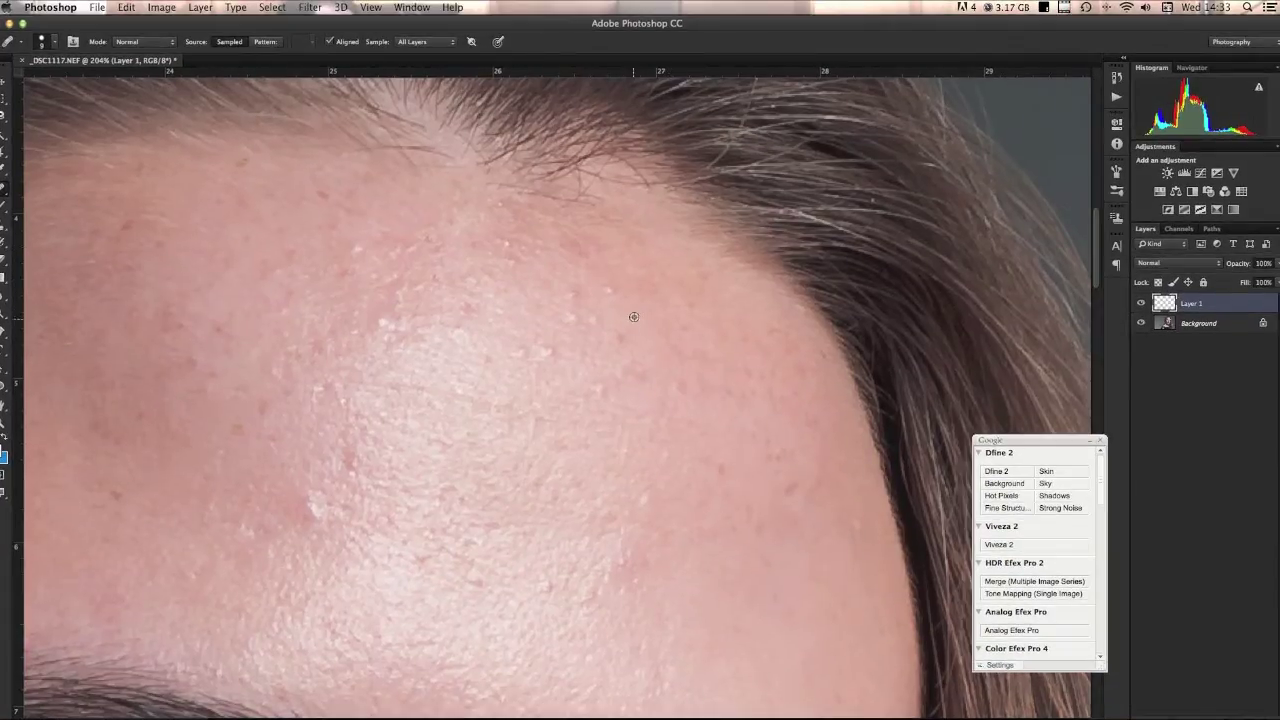
Step: Heal the small bright bumps on the upper forehead beside the central highlight, sampling adjacent clean skin
alt+click(645, 323)
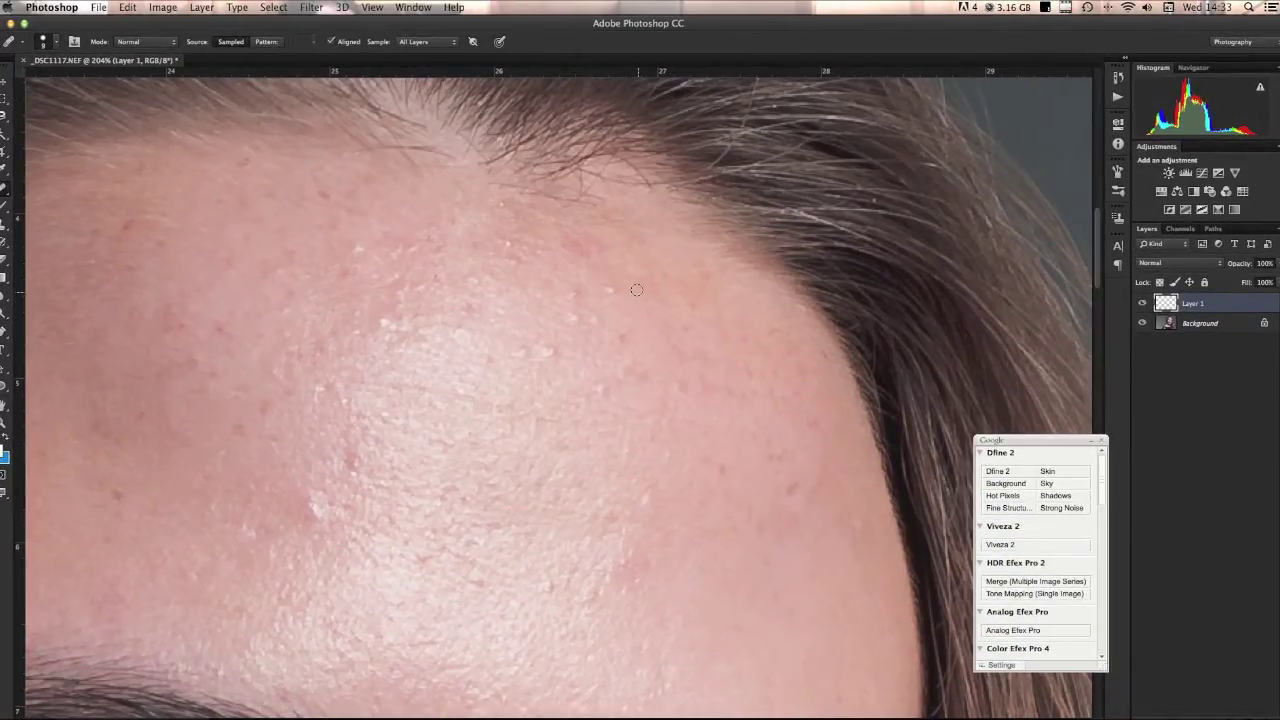
click(635, 314)
click(600, 316)
alt+click(557, 311)
click(551, 356)
click(525, 352)
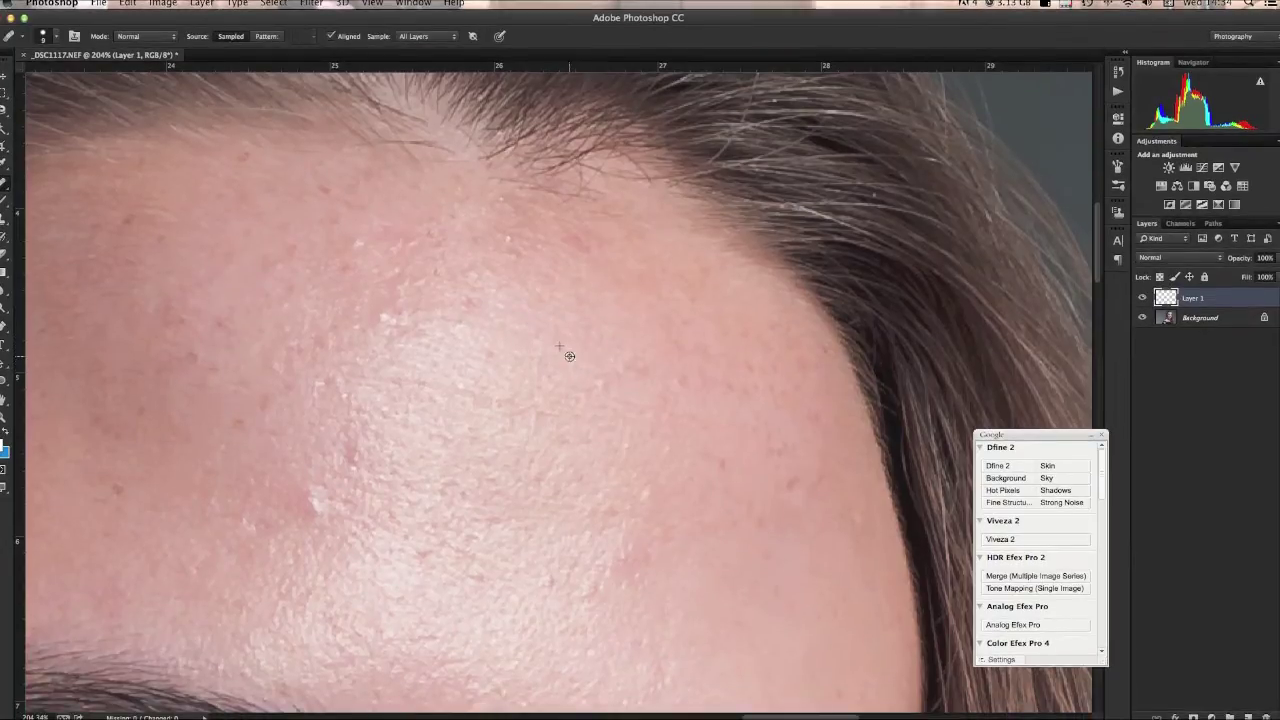
Step: Heal the small reddish spots from the edge of the forehead highlight toward the right side of the forehead
click(601, 382)
alt+click(617, 365)
click(624, 350)
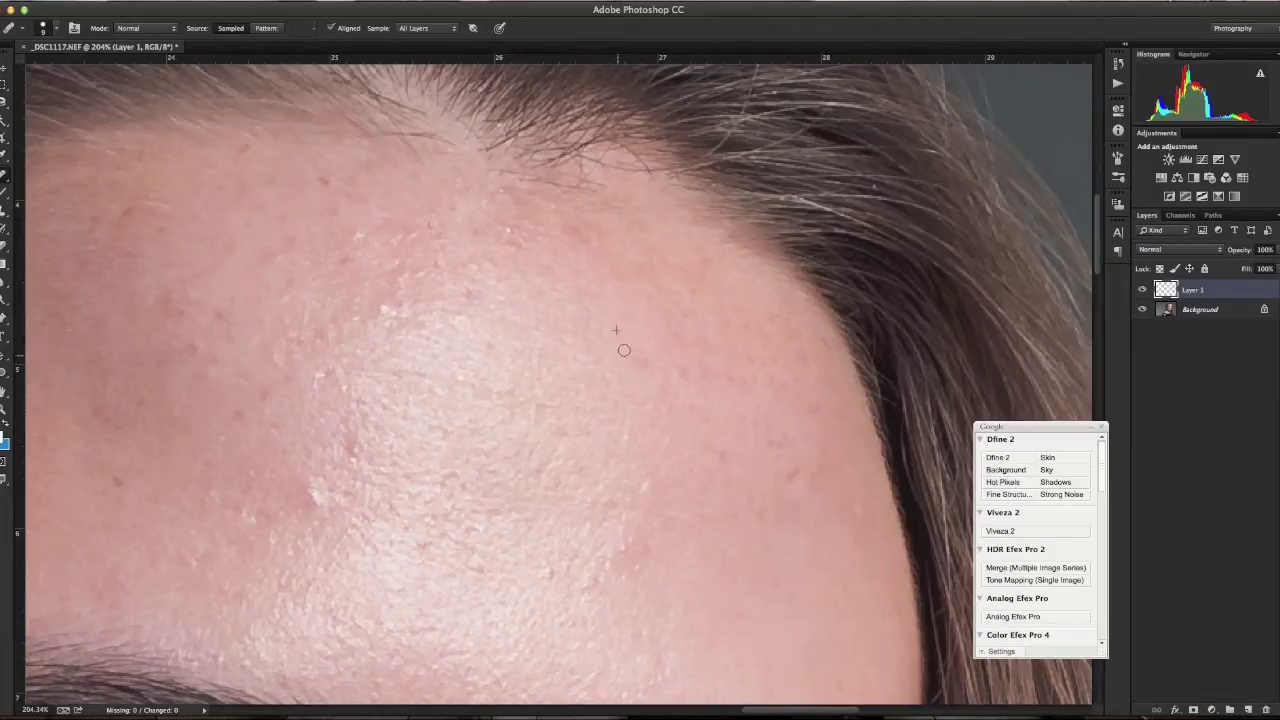
alt+click(646, 349)
click(643, 361)
click(672, 377)
alt+click(640, 375)
click(702, 374)
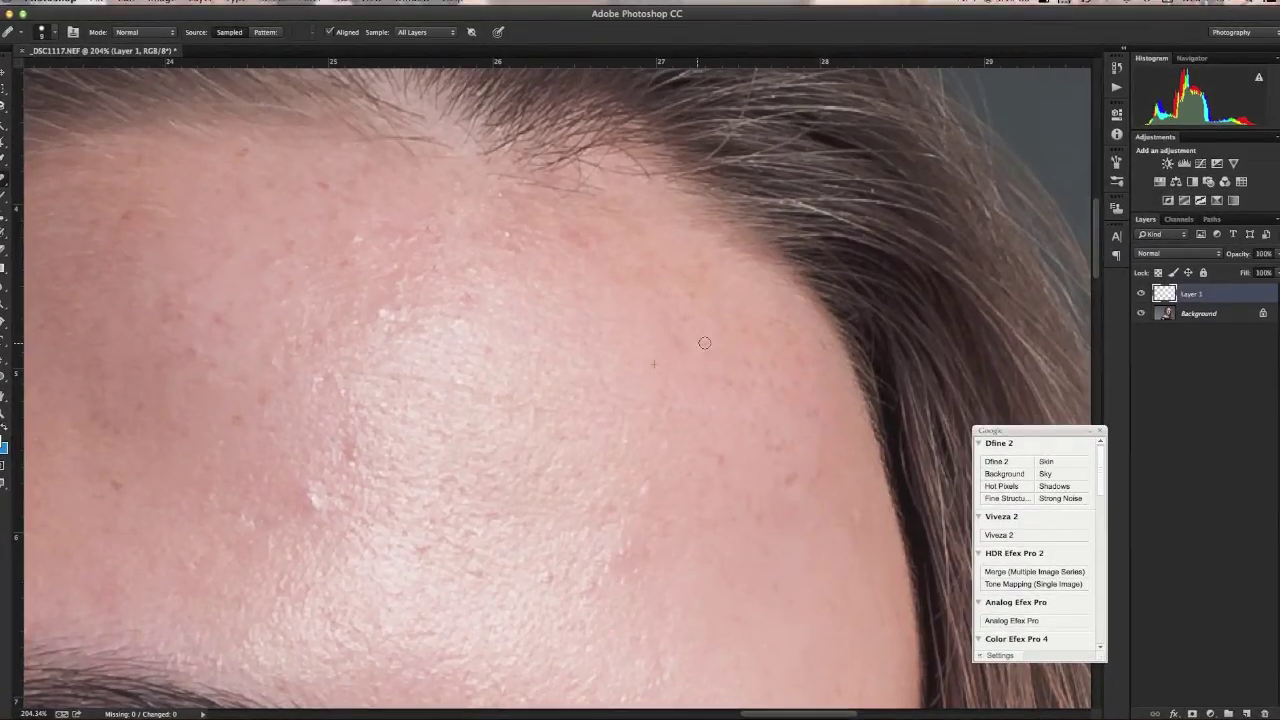
click(673, 352)
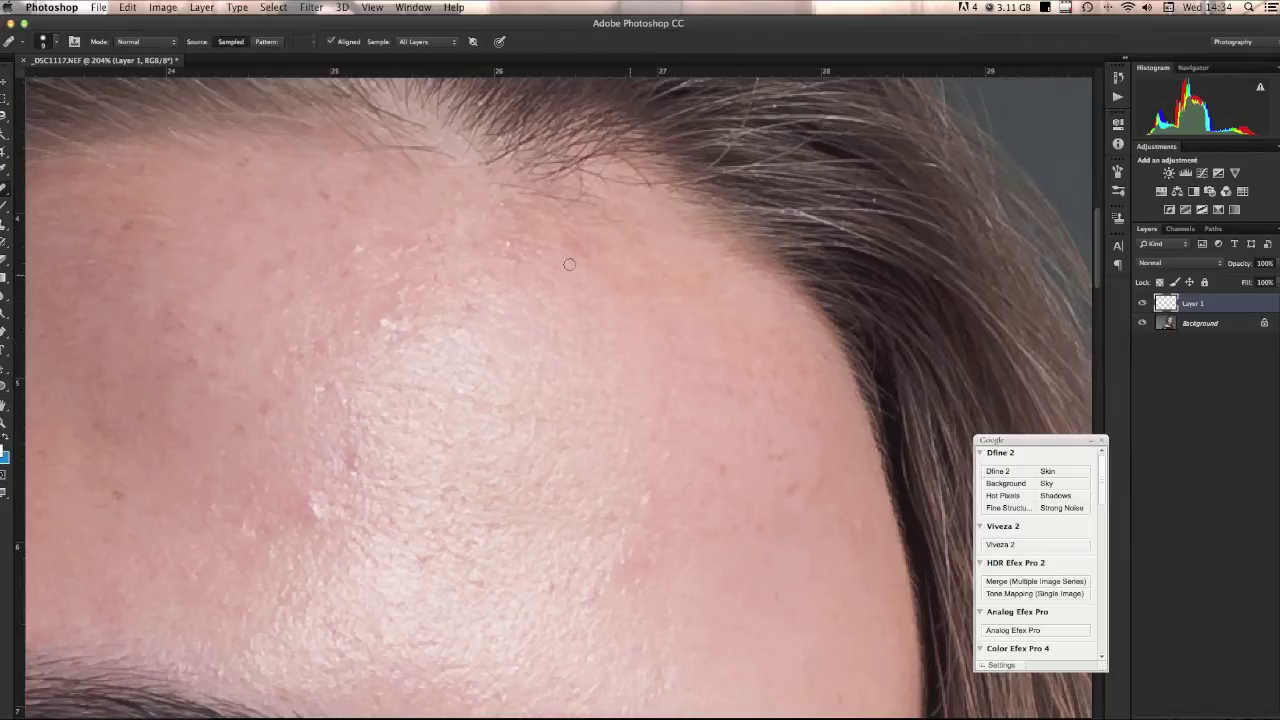
Step: Heal the small marks along the right edge of the forehead highlight, sampling clean skin just above them
alt+click(649, 397)
drag(667, 446, 668, 419)
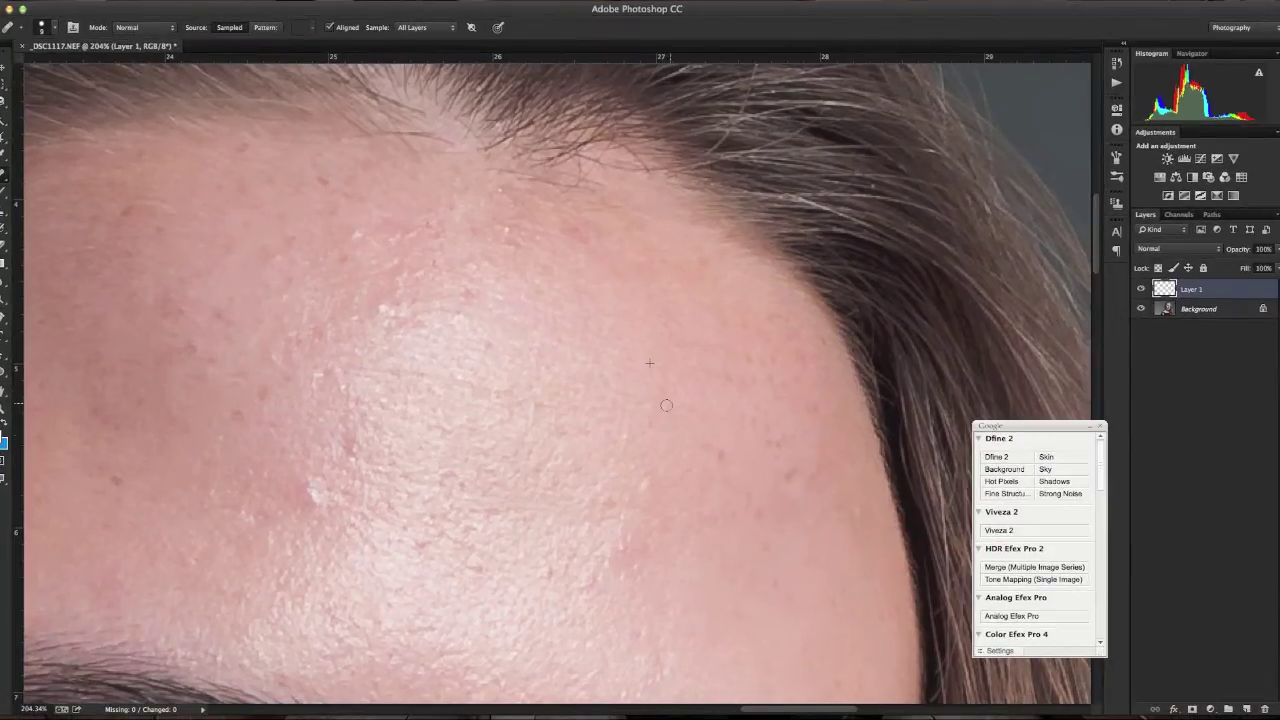
click(627, 432)
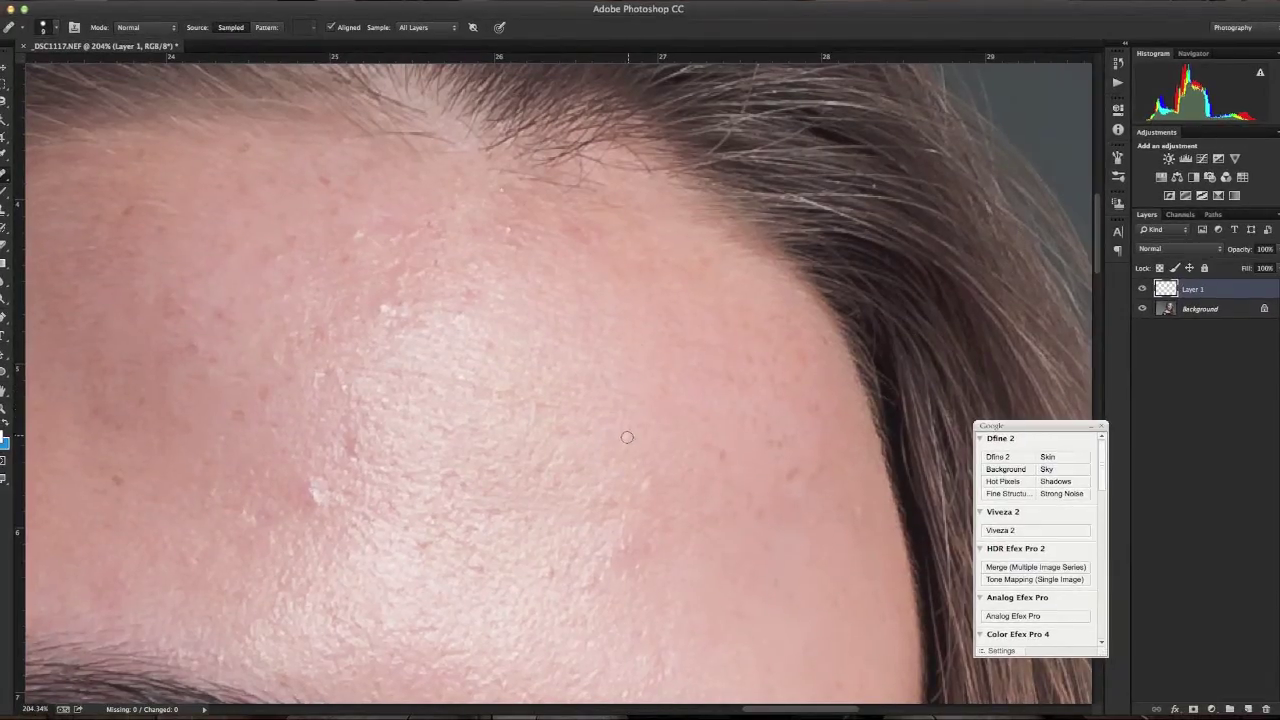
drag(637, 481, 644, 487)
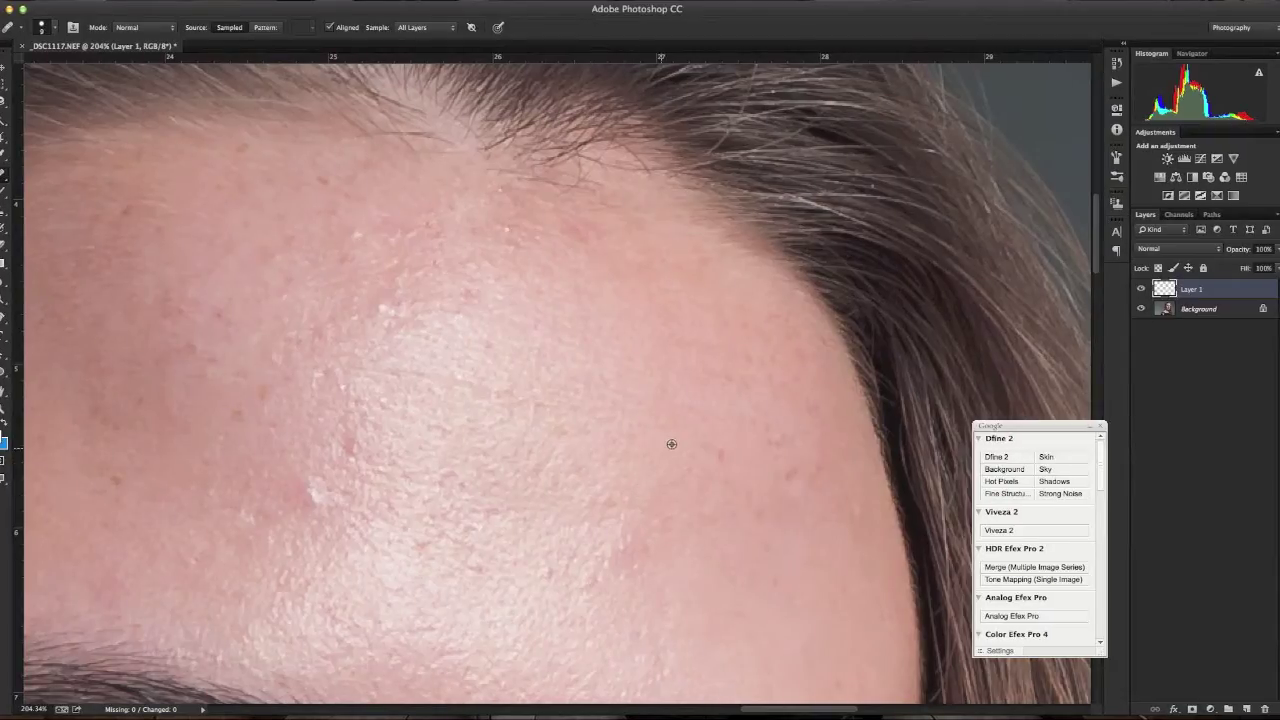
alt+click(662, 441)
drag(691, 458, 692, 468)
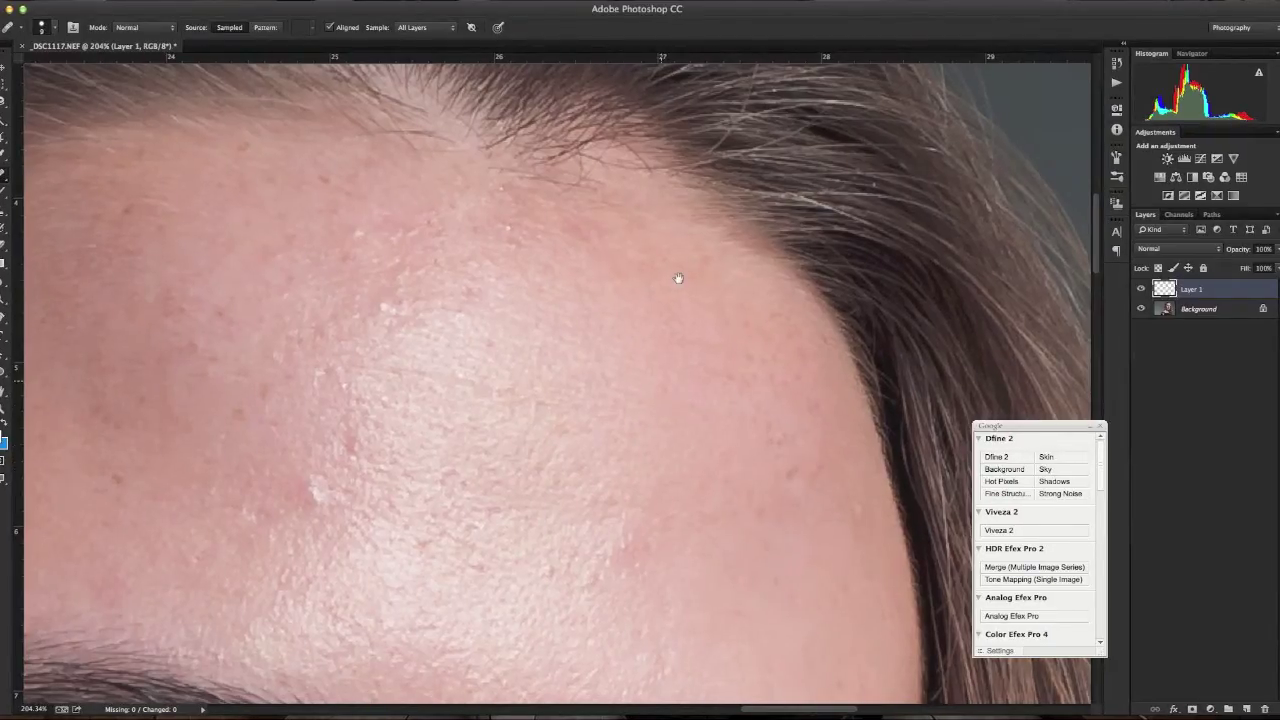
Step: Heal the reddish patch and bumps at the lower right edge of the central forehead highlight
scroll(677, 277, down, 5)
scroll(658, 270, up, 5)
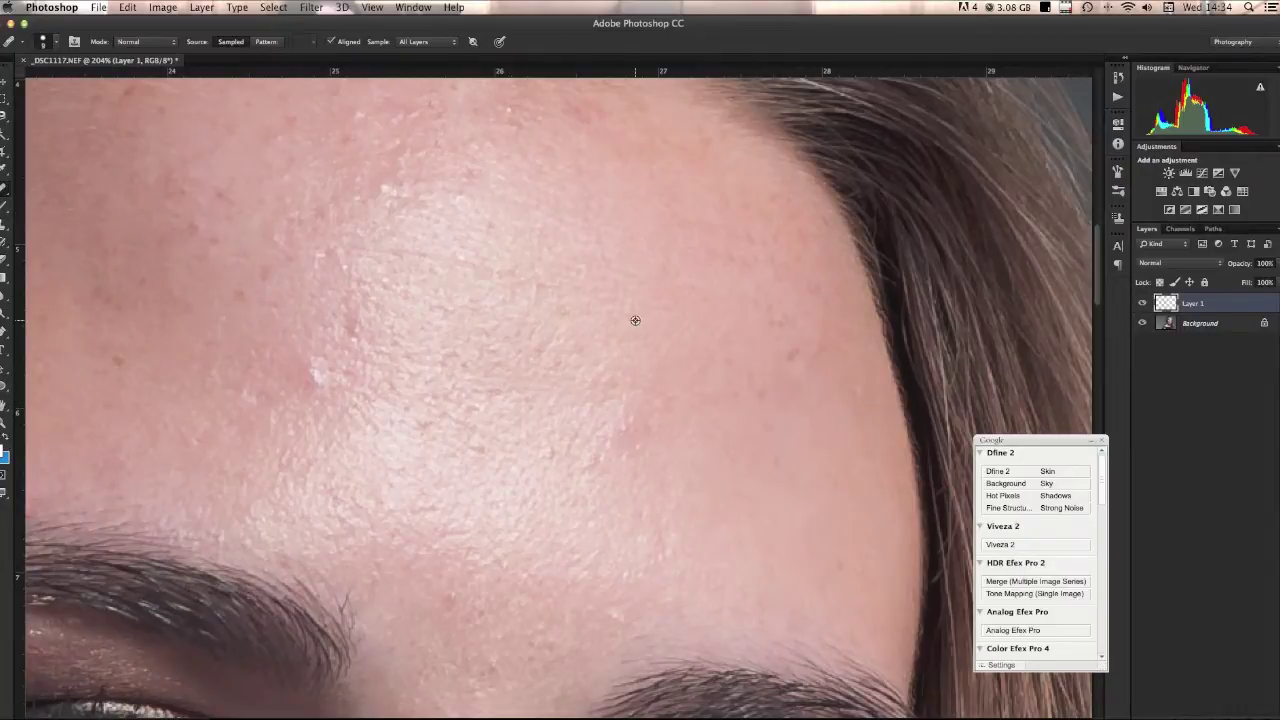
click(629, 387)
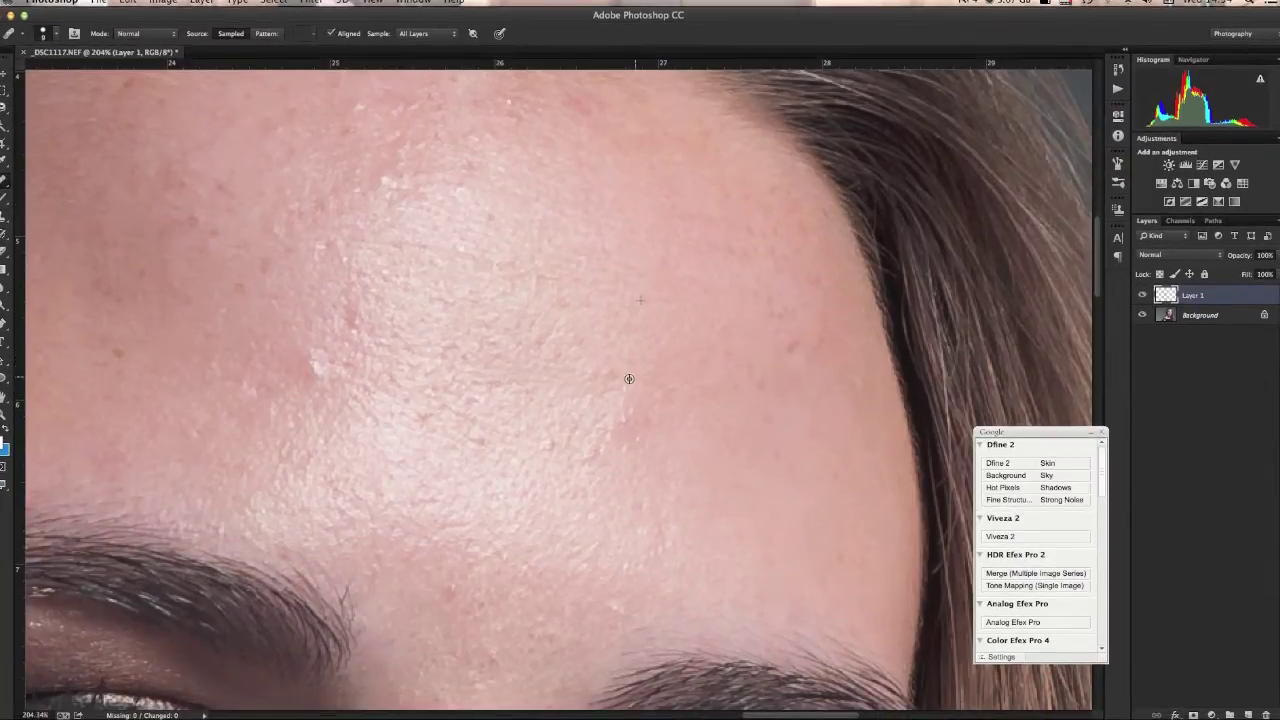
drag(631, 418, 625, 399)
alt+click(663, 348)
click(648, 414)
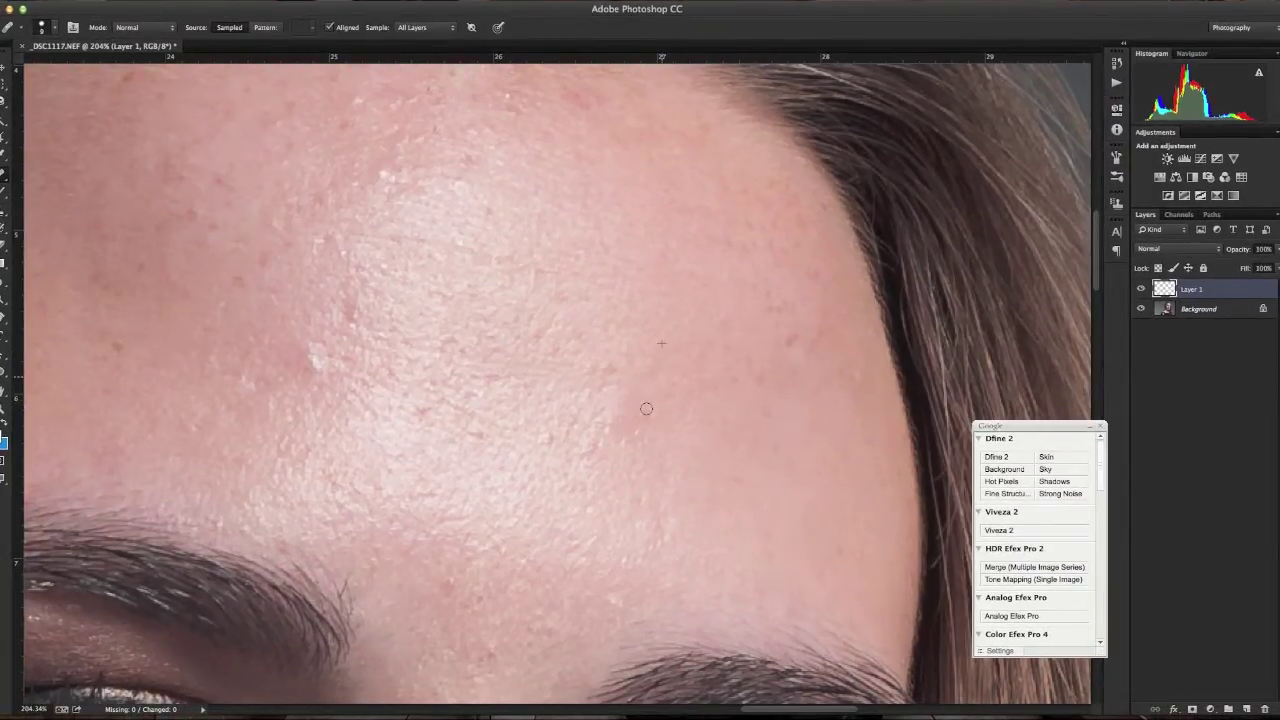
Step: Heal the remaining faint spots between the highlight's right edge and the right-hand eyebrow, resampling nearby skin
alt+click(696, 346)
click(702, 386)
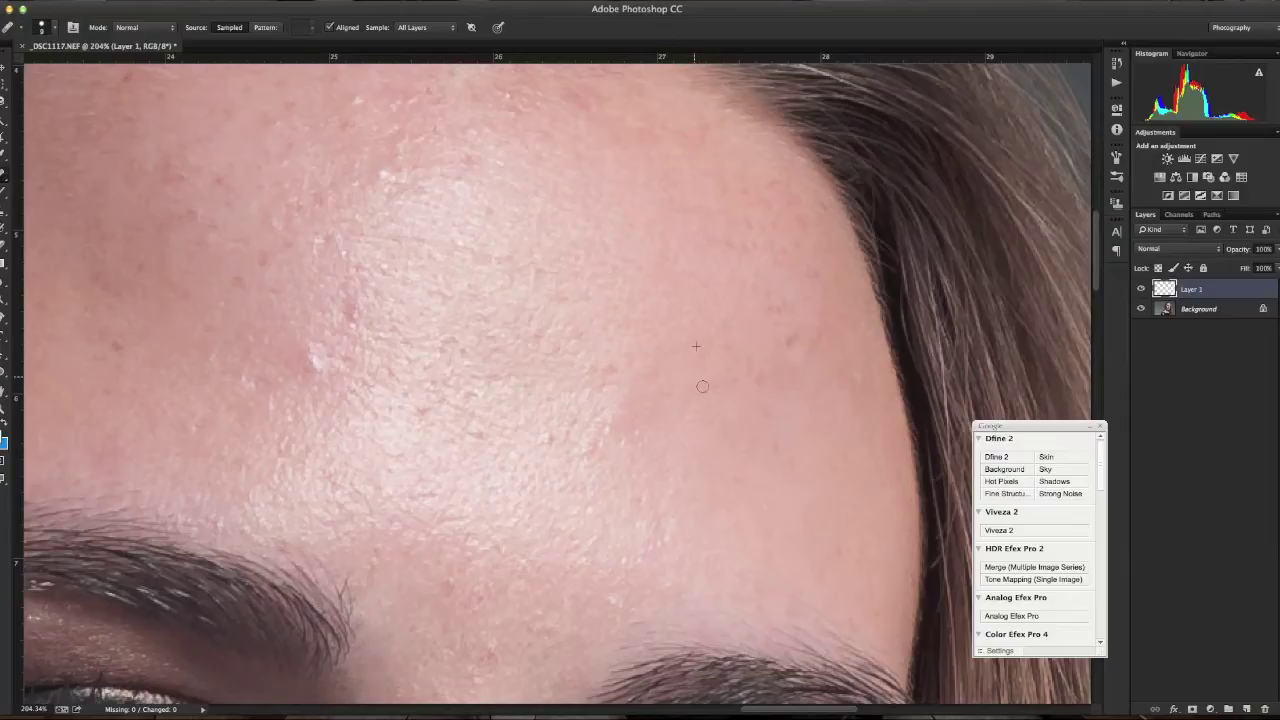
click(663, 442)
alt+click(663, 404)
drag(678, 475, 666, 490)
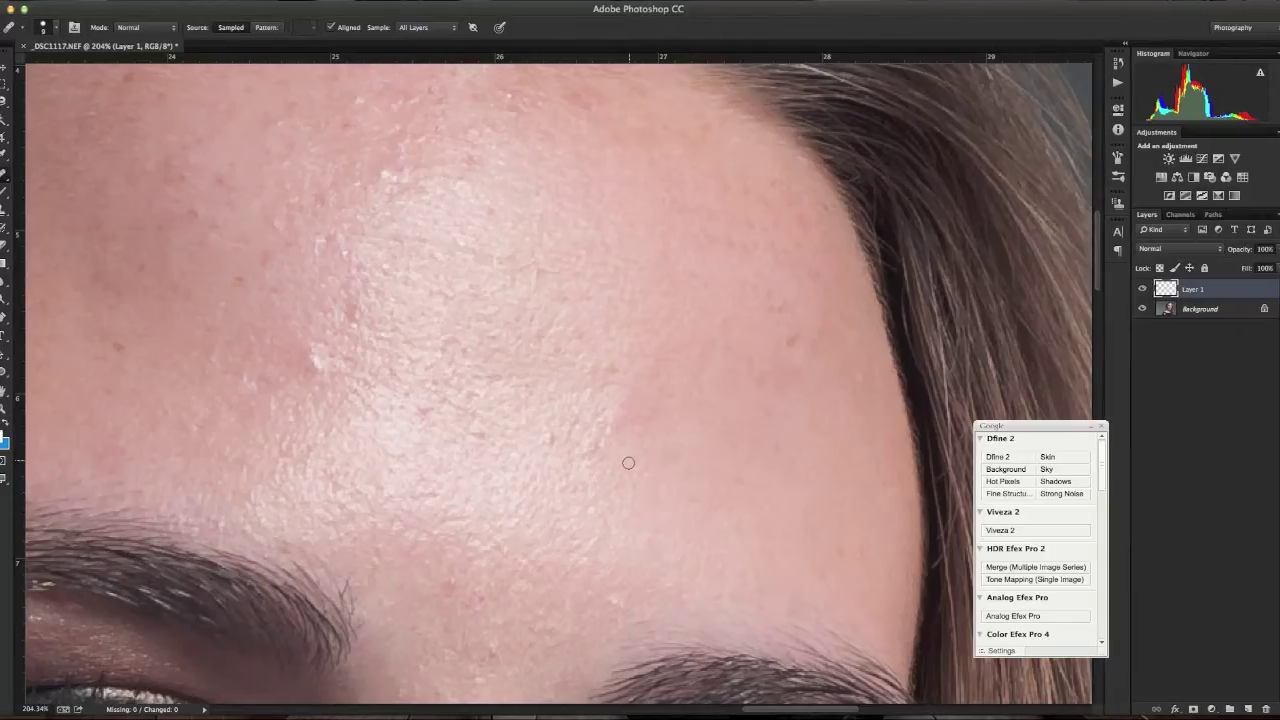
drag(604, 424, 593, 443)
Step: Heal the darker spots on the far right of the forehead near the hairline, sampling the skin beside them
alt+click(766, 339)
drag(797, 344, 766, 306)
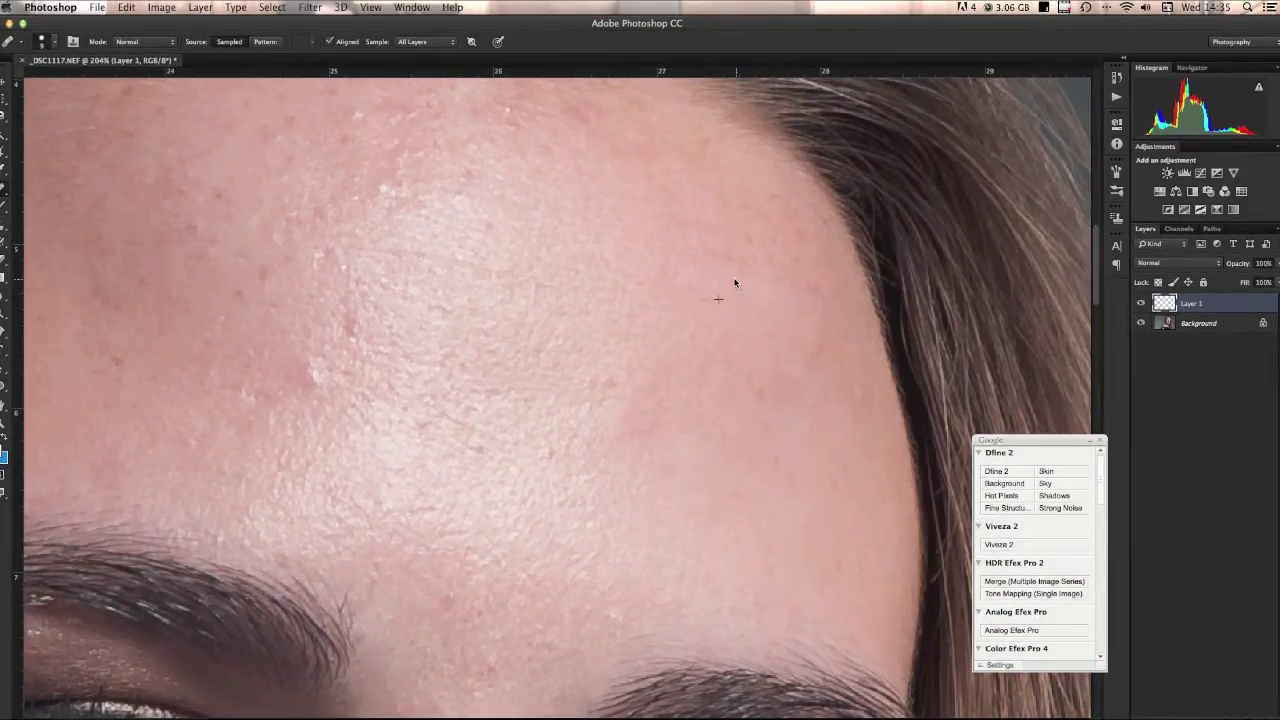
drag(751, 257, 753, 267)
Step: Heal the small mark beside the nose bridge, below the inner end of the right-hand eyebrow
scroll(634, 408, down, 6)
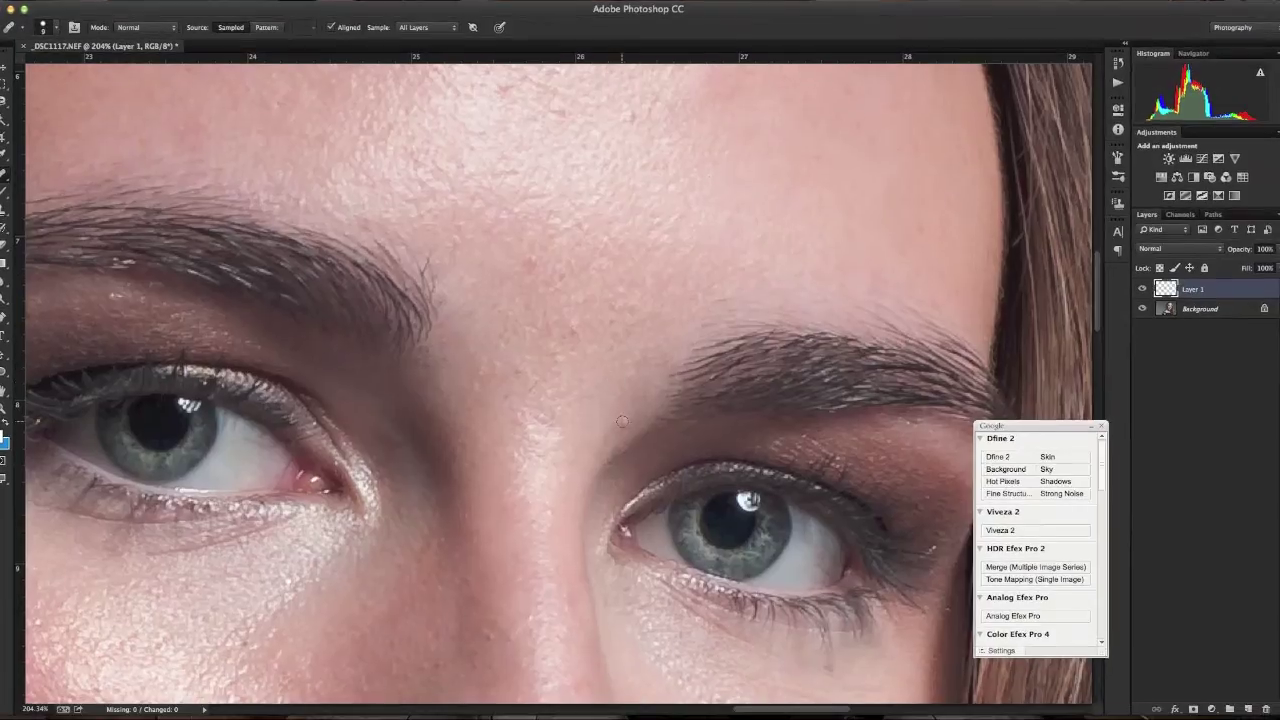
click(621, 435)
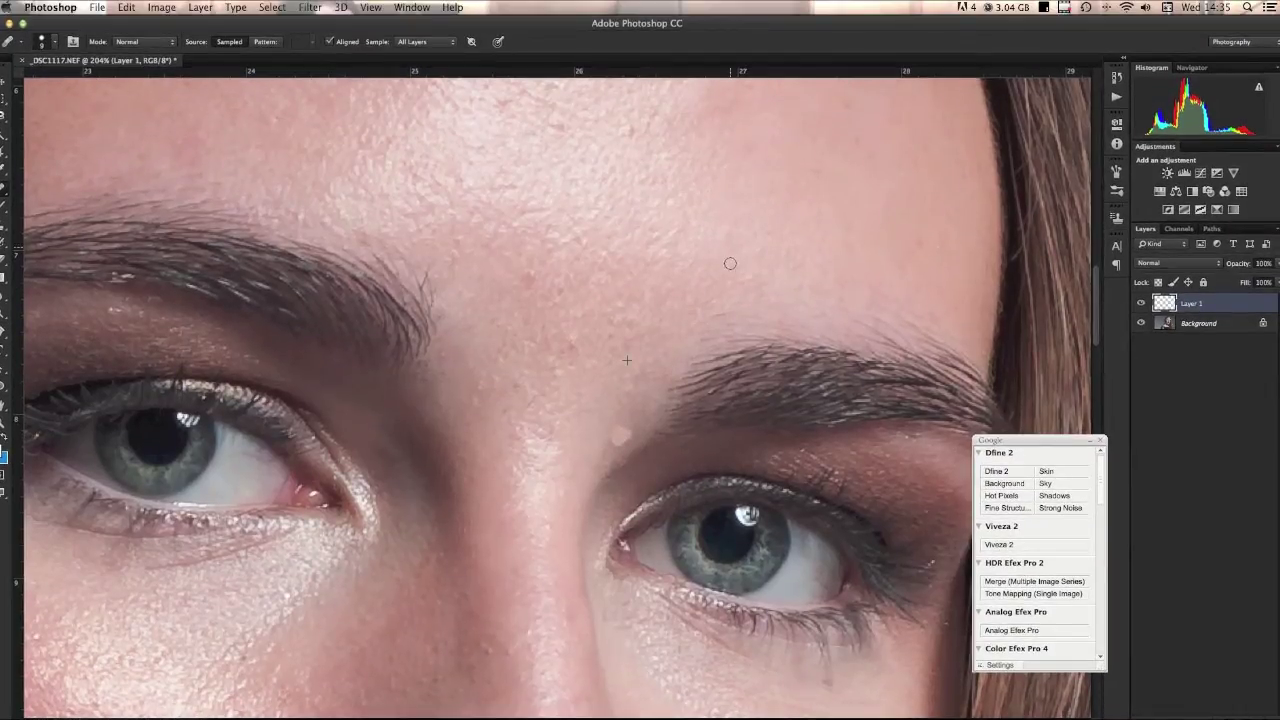
drag(655, 347, 609, 383)
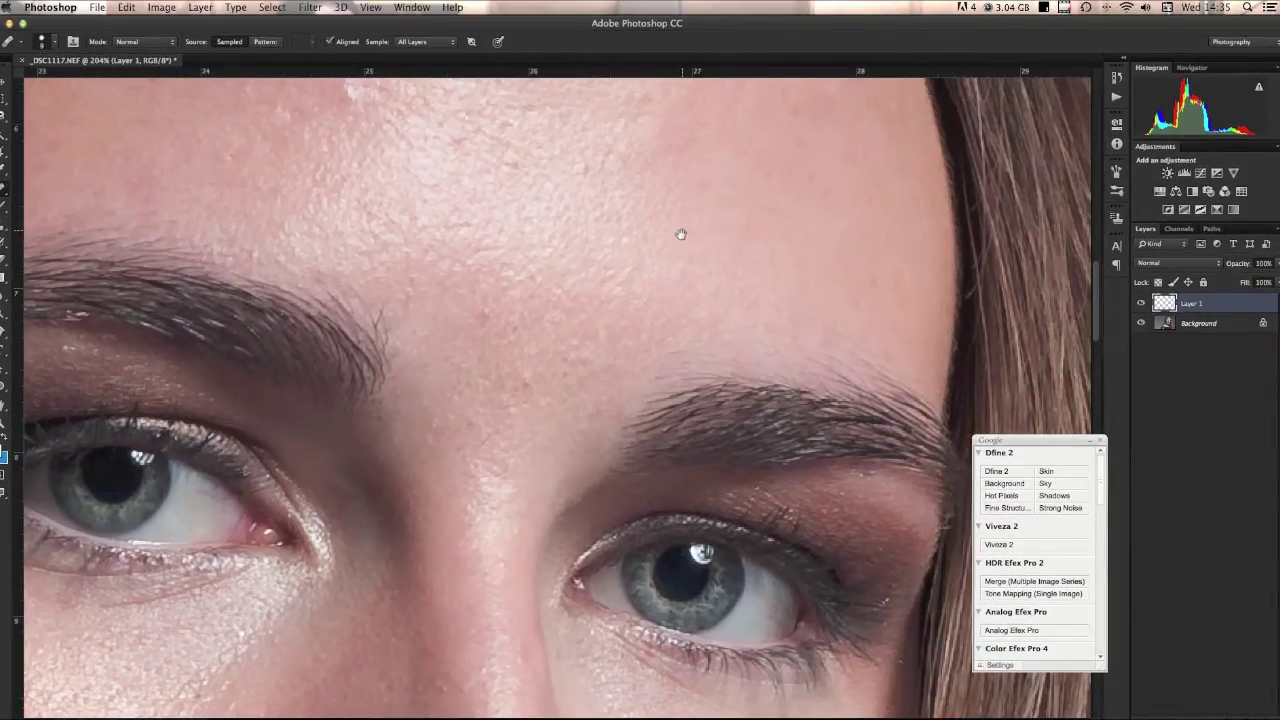
Step: Heal the reddish marks and bright bumps on the upper forehead below the central hairline
drag(681, 235, 620, 471)
drag(392, 95, 569, 270)
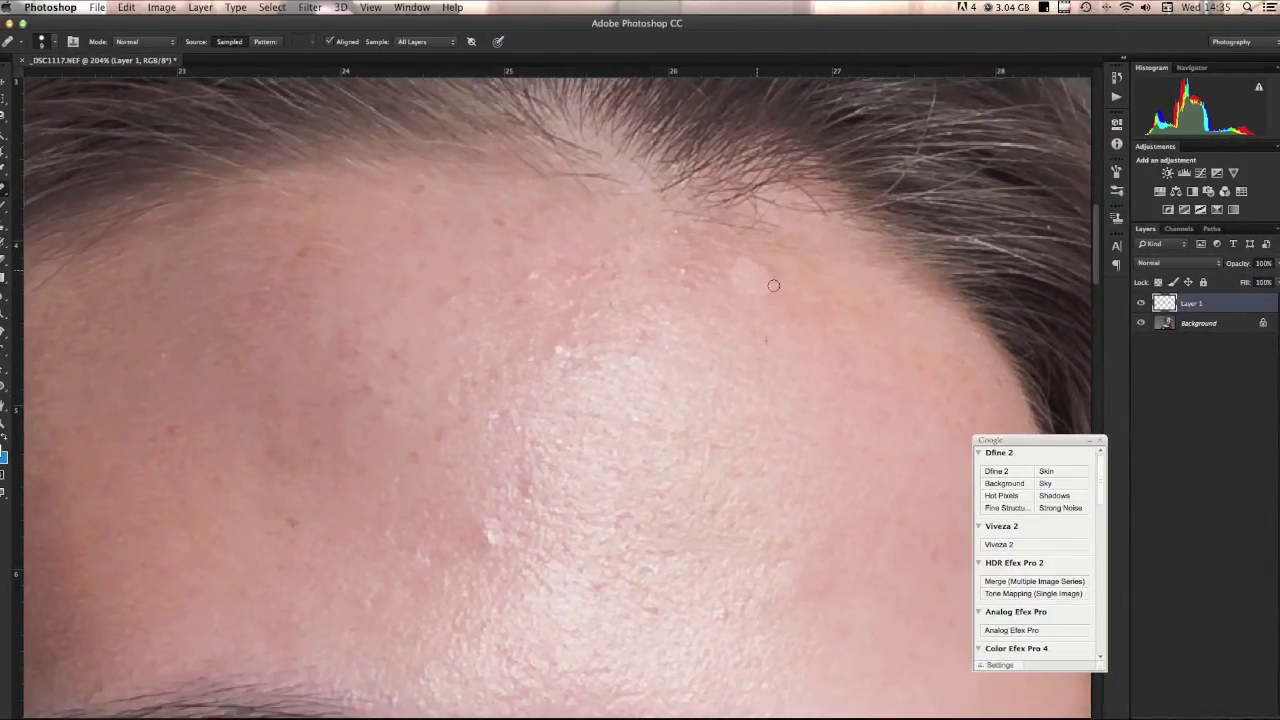
alt+click(686, 253)
click(672, 305)
mouse_move(671, 268)
mouse_down()
mouse_move(661, 282)
mouse_move(677, 296)
mouse_up()
drag(652, 247, 627, 243)
mouse_move(660, 283)
mouse_down()
mouse_move(612, 270)
mouse_move(604, 254)
mouse_up()
mouse_move(647, 311)
mouse_down()
mouse_move(646, 300)
mouse_move(662, 318)
mouse_up()
mouse_move(643, 363)
mouse_down()
mouse_move(648, 401)
mouse_move(632, 401)
mouse_move(657, 424)
mouse_move(681, 430)
mouse_move(686, 417)
mouse_move(722, 430)
mouse_up()
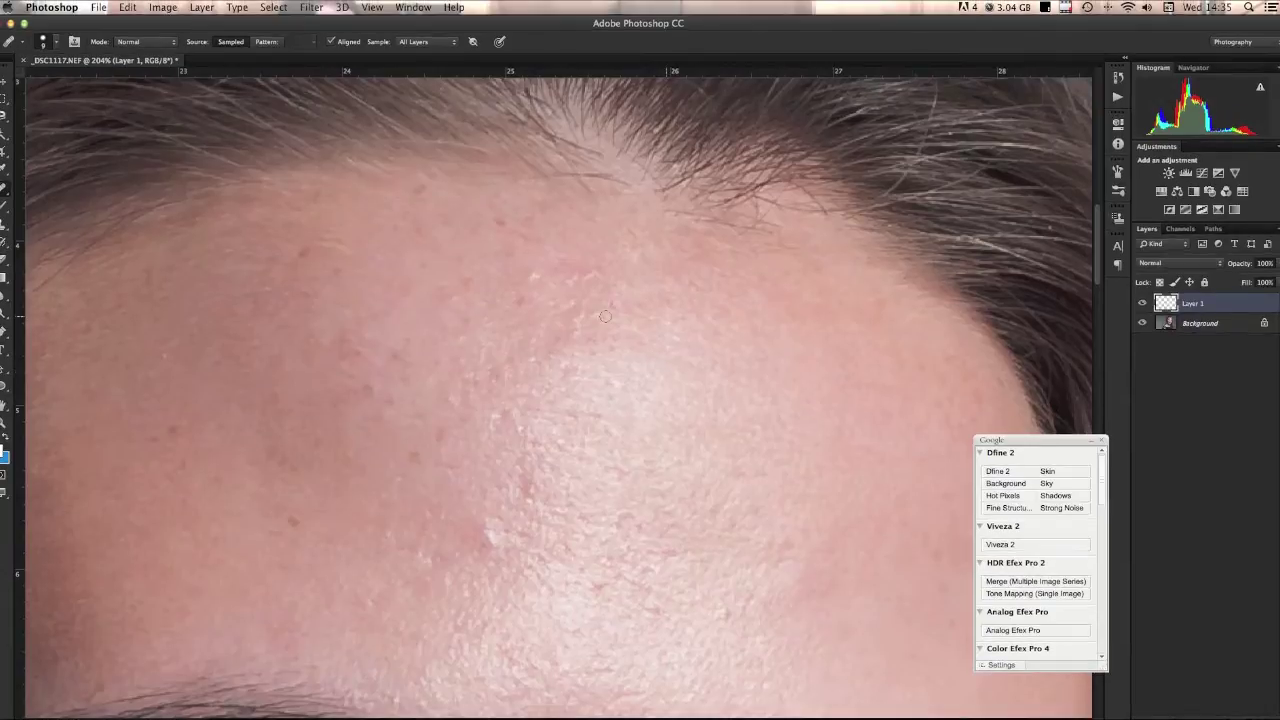
Step: Heal the row of pale bumps above the upper left edge of the forehead highlight
drag(612, 279, 560, 279)
click(534, 277)
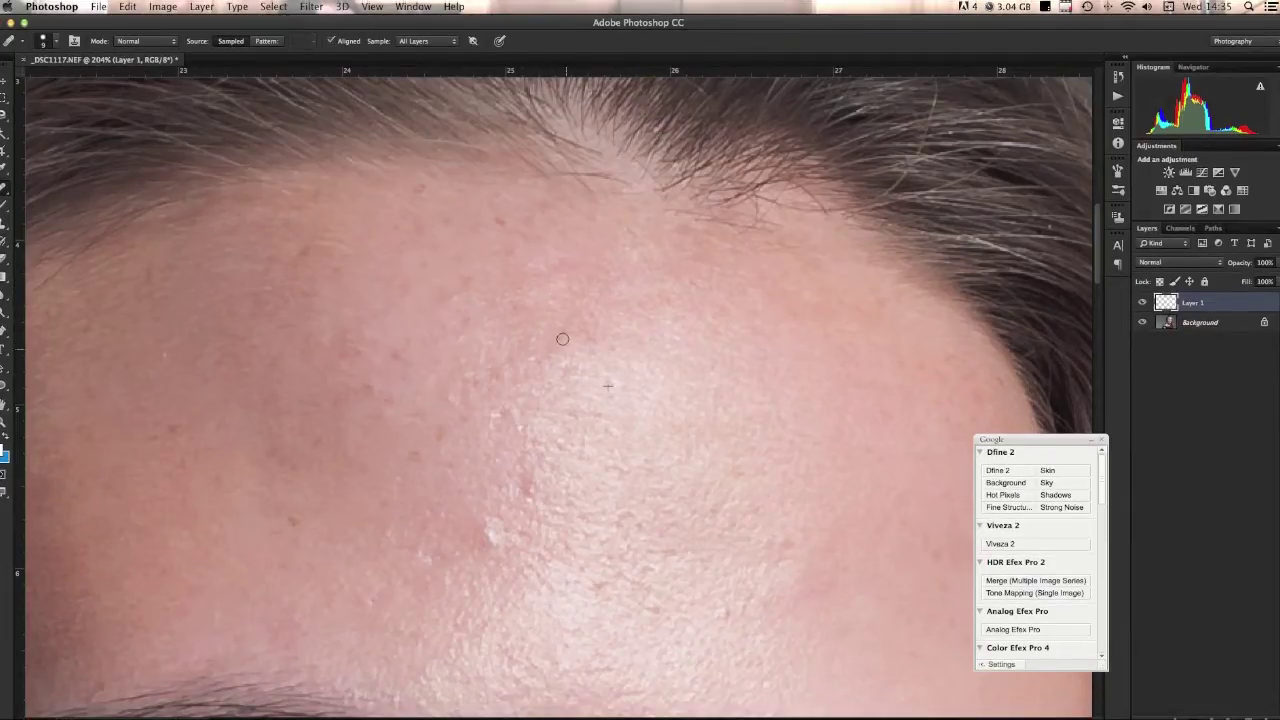
drag(562, 339, 560, 345)
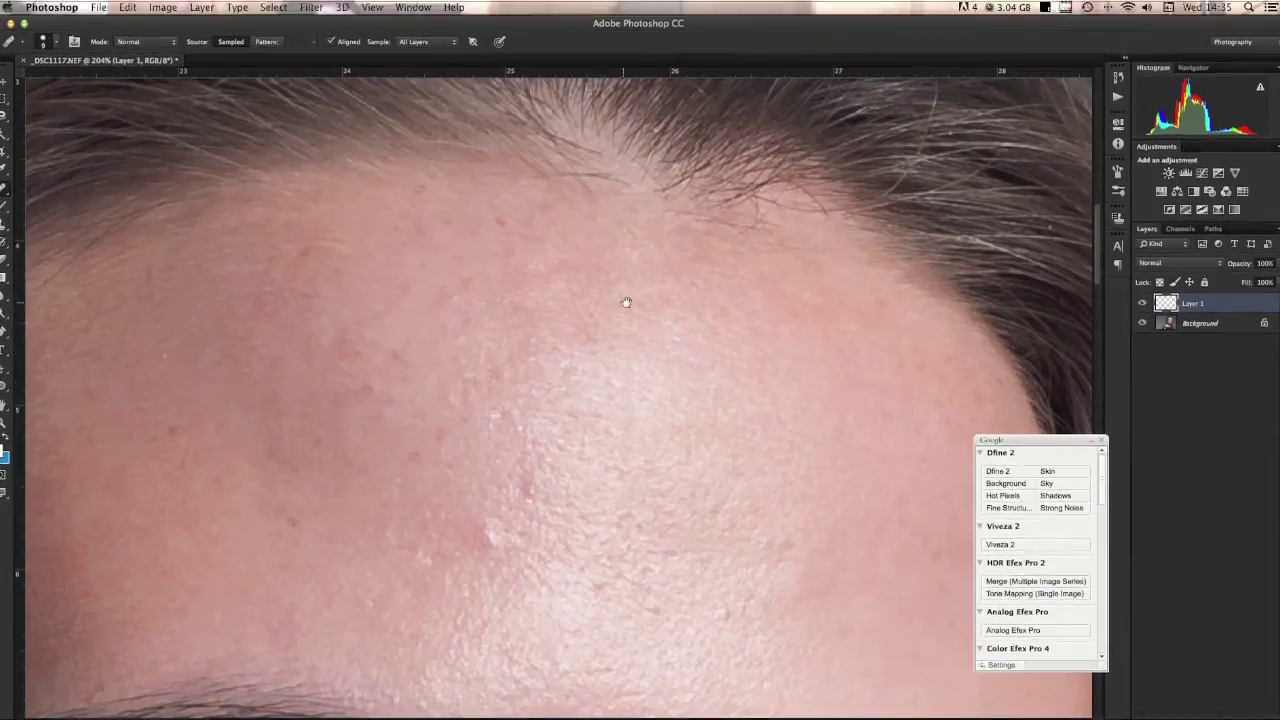
Step: Heal the red spot and the bright white blemish along the left edge of the forehead highlight
drag(626, 302, 660, 222)
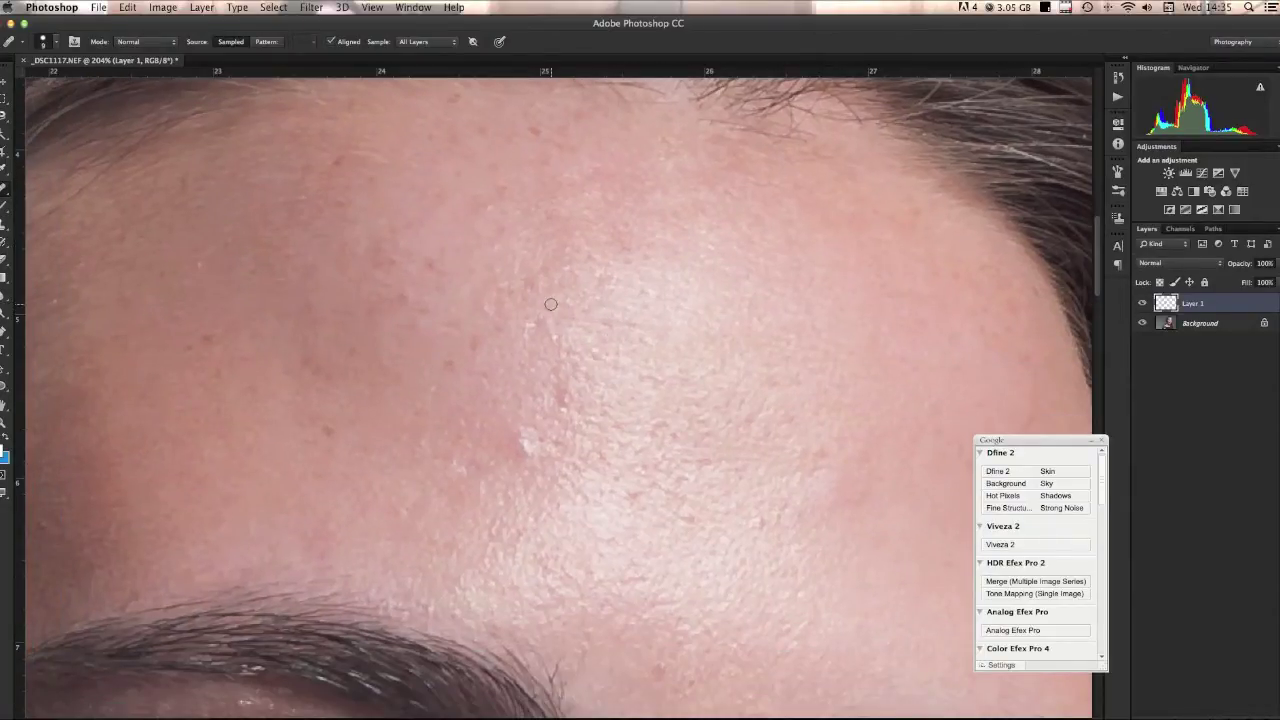
alt+click(551, 339)
click(566, 354)
drag(517, 417, 555, 430)
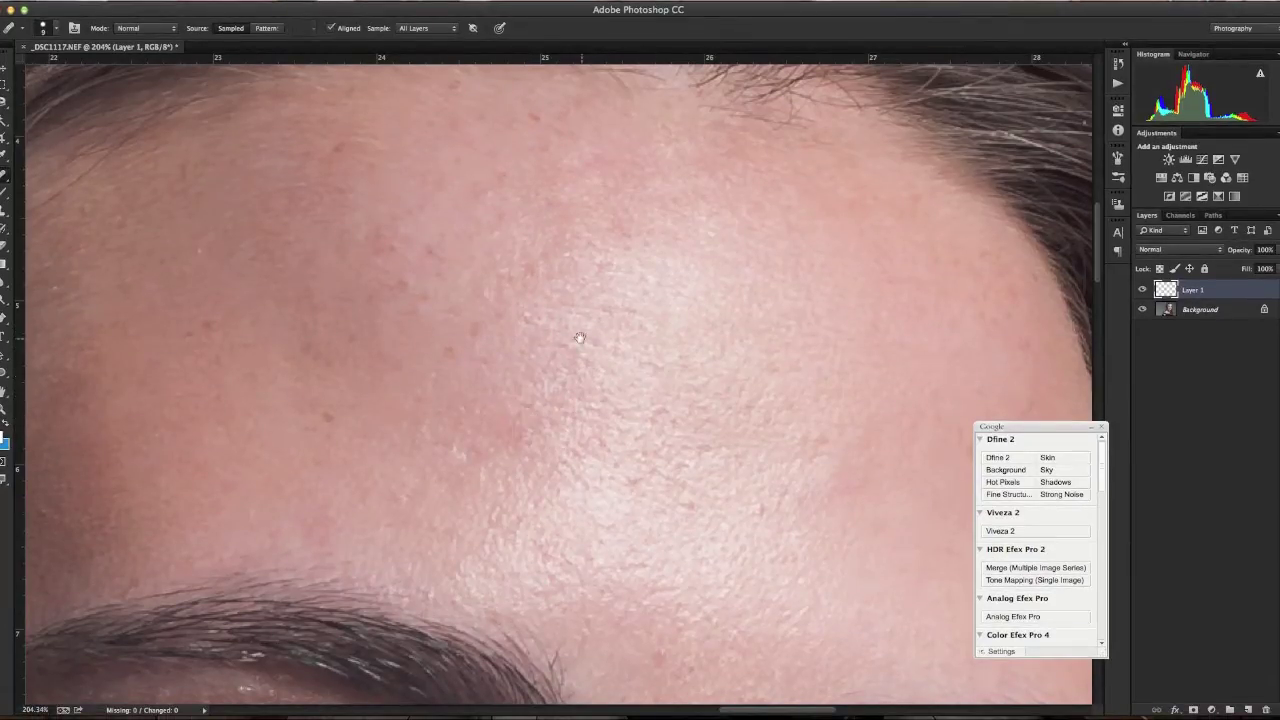
Step: Heal the small bumps at the upper left edge of the forehead highlight, sampling skin on both sides
drag(579, 338, 637, 443)
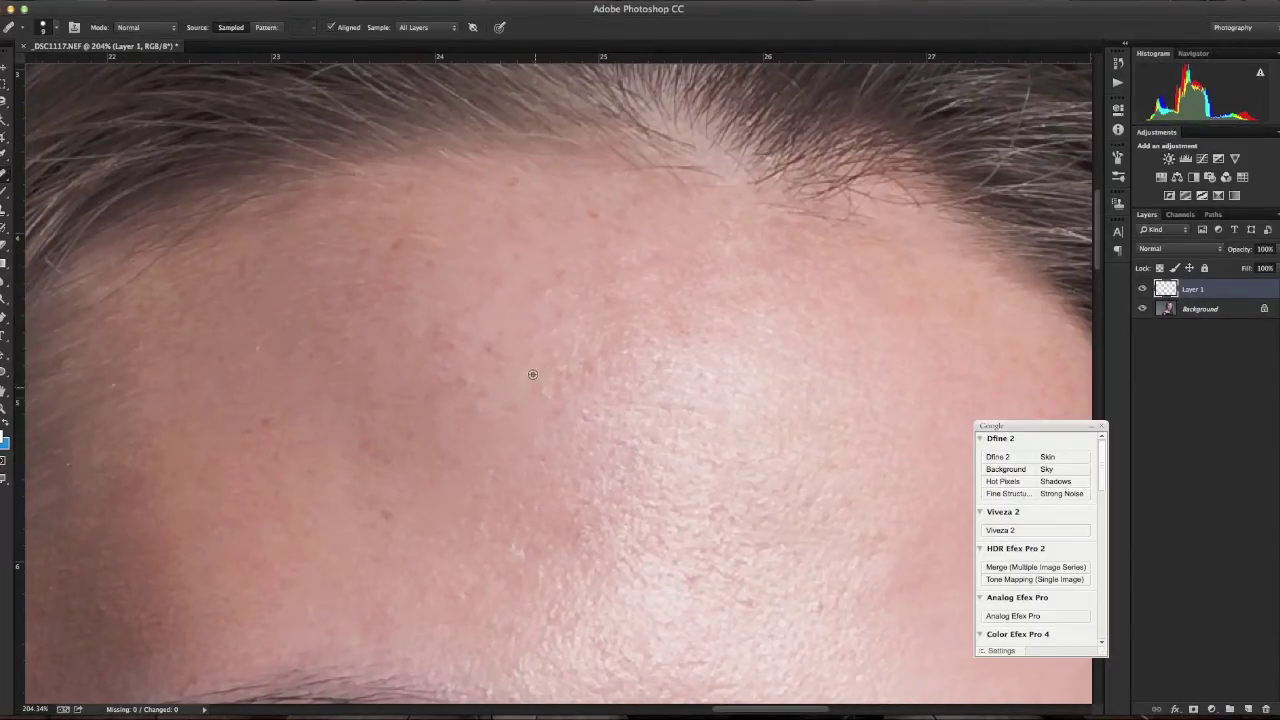
alt+click(535, 356)
drag(574, 378, 586, 357)
alt+click(754, 363)
click(669, 360)
Step: Heal the small brown spots just below the hairline on the upper forehead, resampling for each area
alt+click(685, 262)
drag(648, 268, 621, 278)
alt+click(639, 232)
drag(577, 226, 582, 229)
alt+click(611, 289)
click(603, 262)
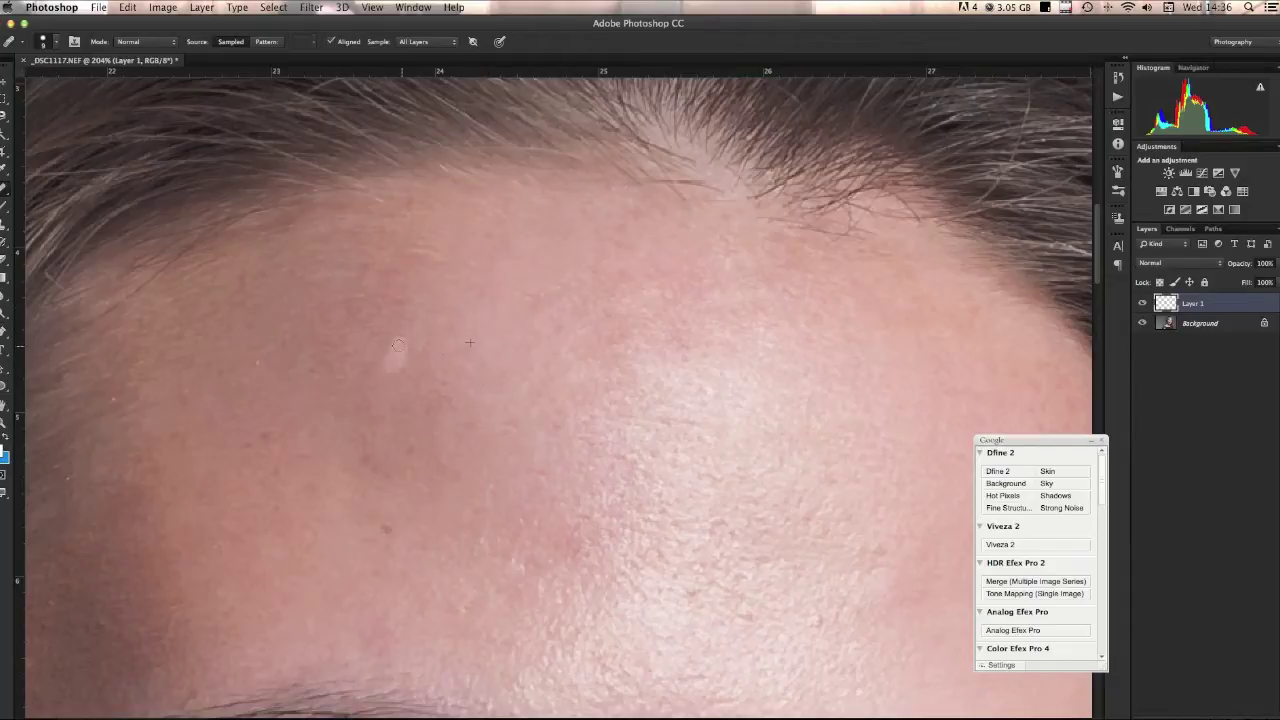
Step: Undo the last healing stroke on the left forehead and heal the dark spot above the left-hand eyebrow from nearby skin
mouse_move(432, 385)
mouse_down()
mouse_move(443, 446)
mouse_move(407, 436)
mouse_up()
key(super+z)
alt+click(444, 417)
drag(384, 510, 389, 520)
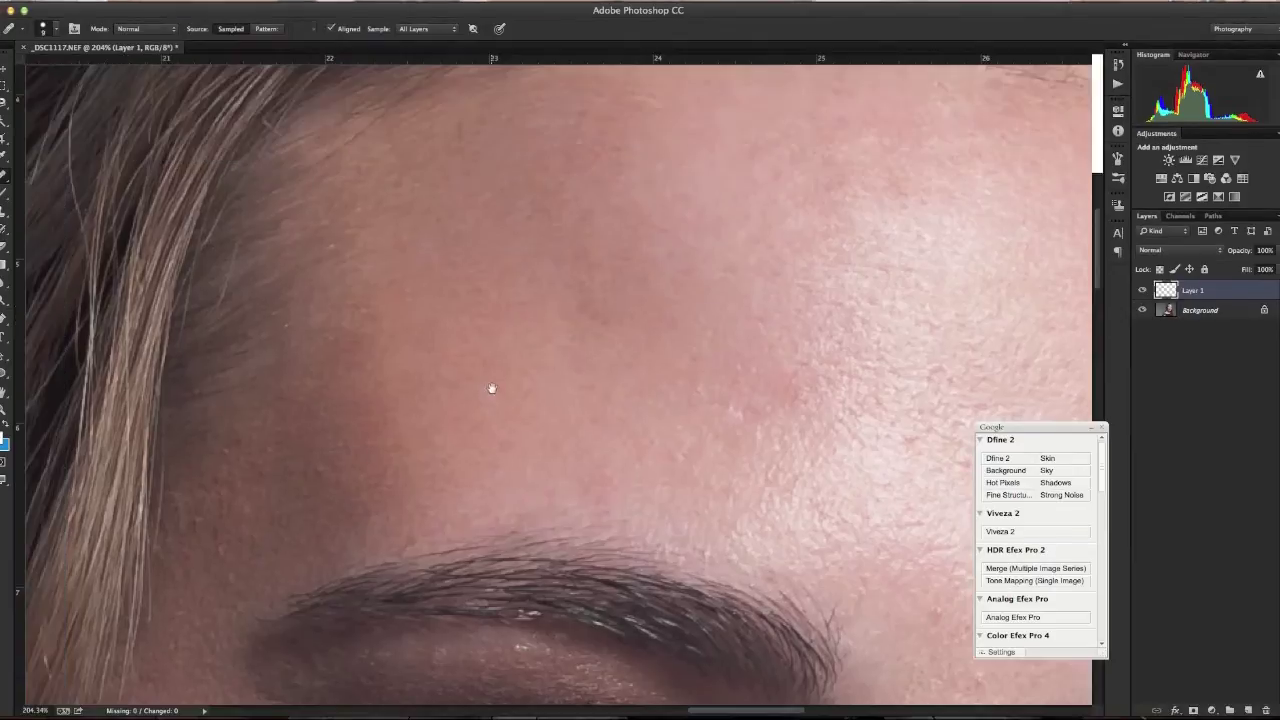
Step: Heal the small blemish on the side of the nose near its tip
drag(474, 397, 502, 464)
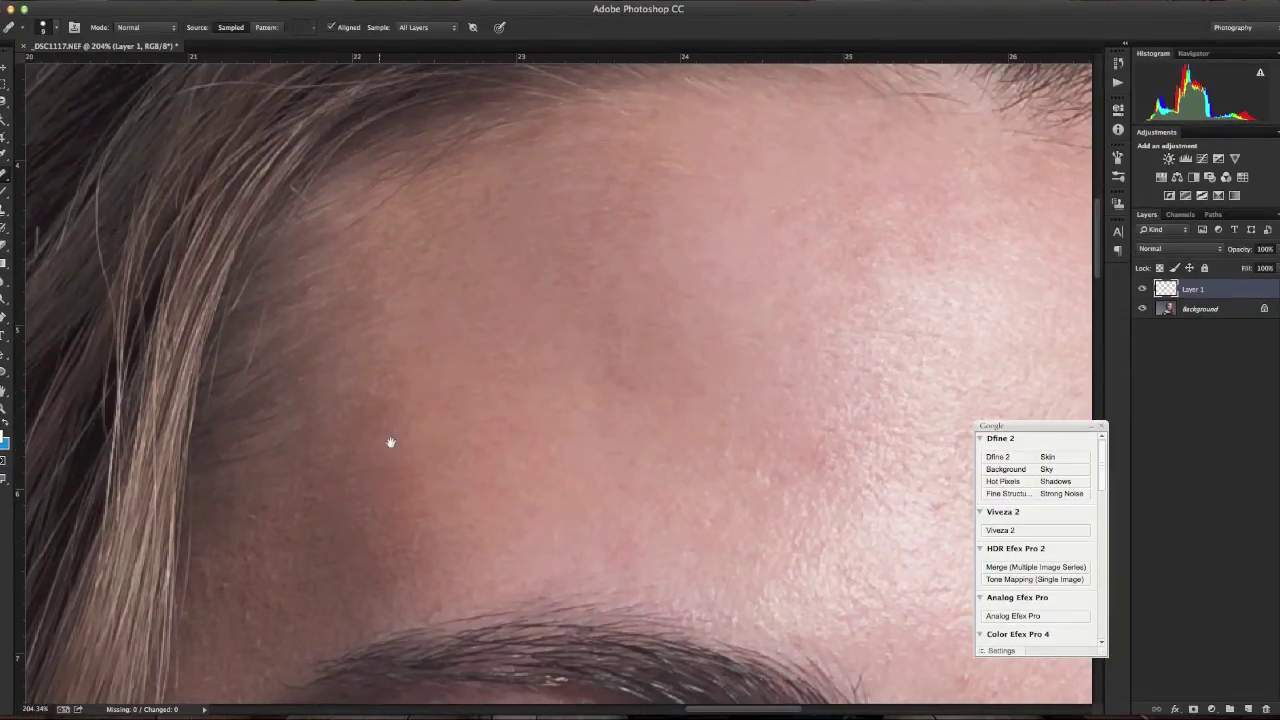
drag(389, 440, 431, 314)
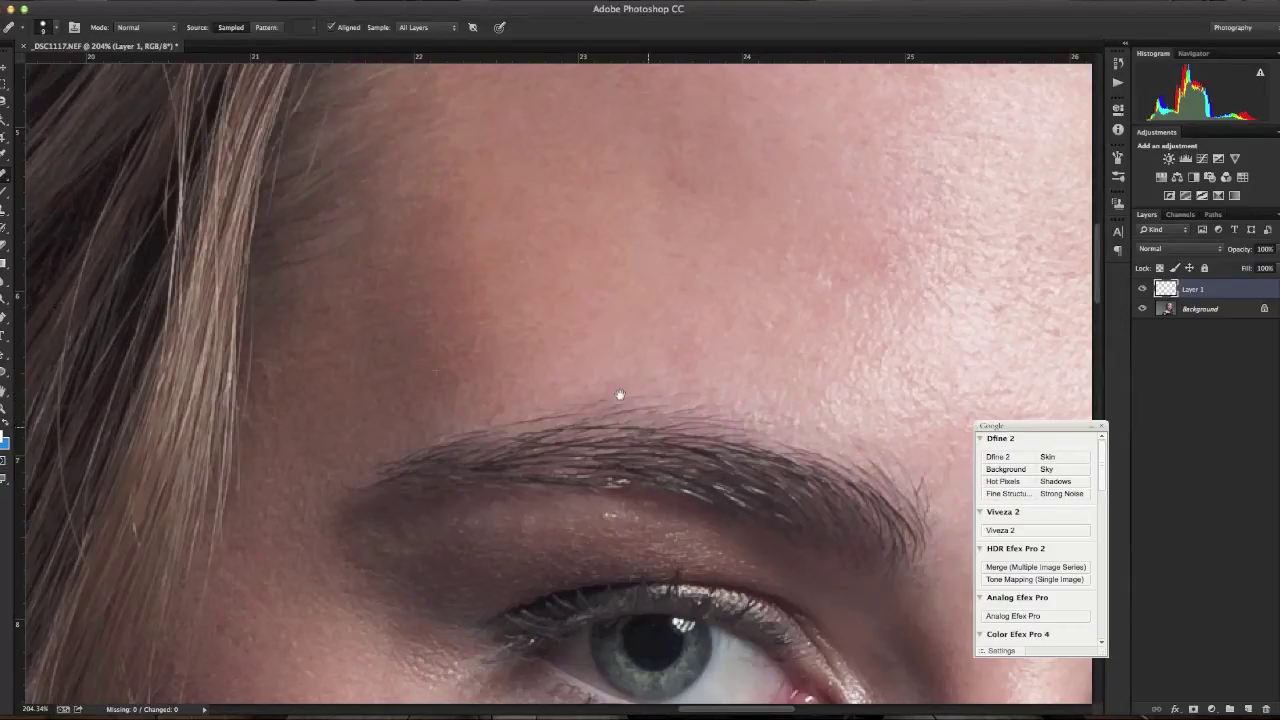
drag(620, 395, 394, 300)
drag(509, 400, 508, 169)
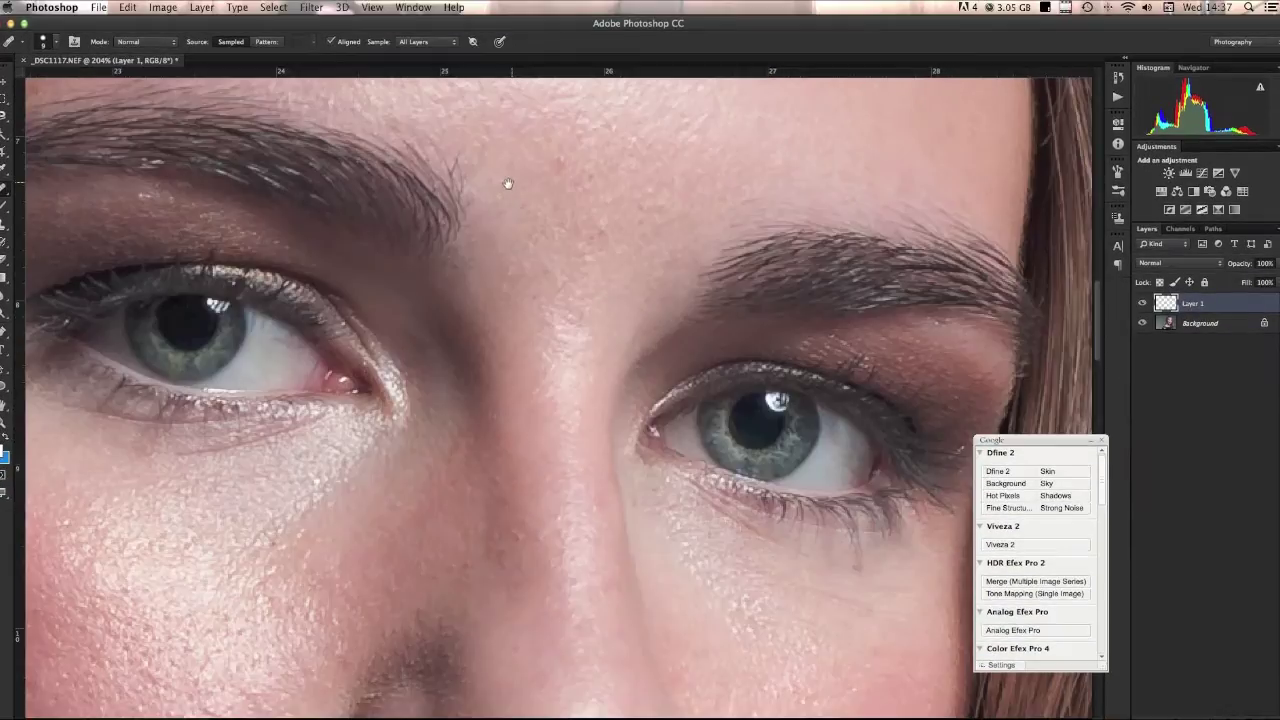
scroll(508, 183, down, 2)
scroll(479, 322, down, 3)
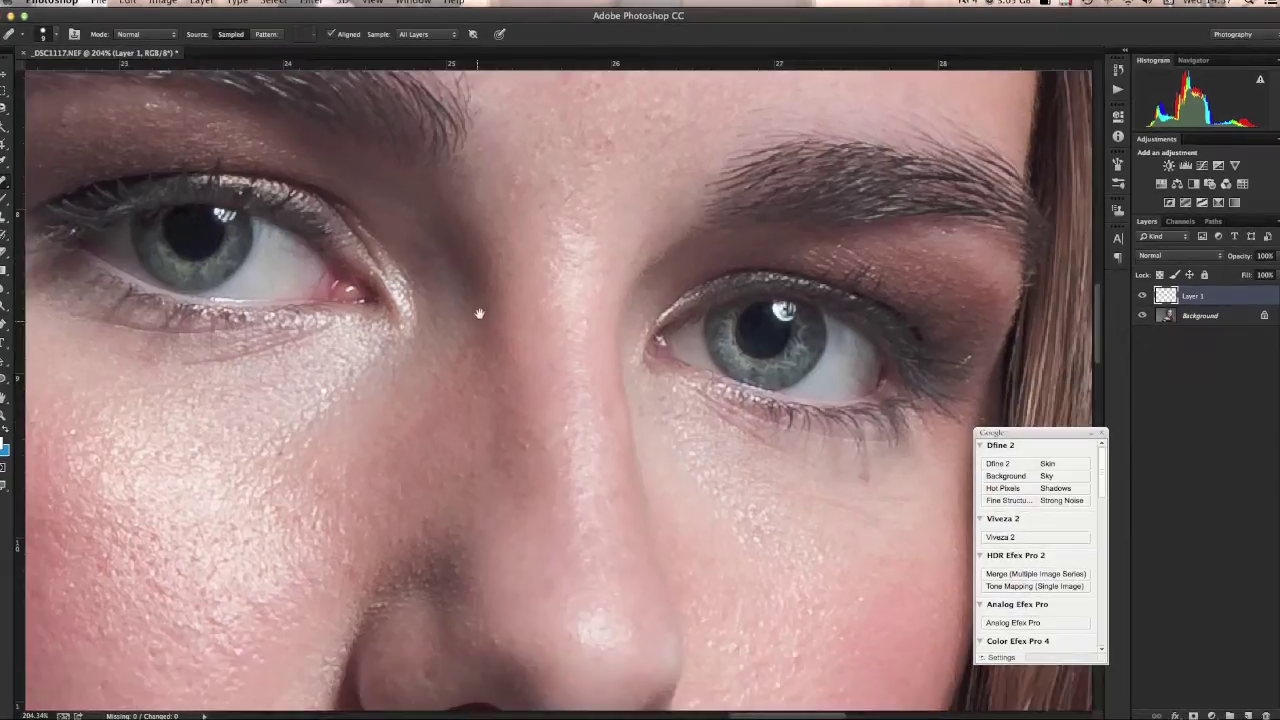
scroll(479, 314, down, 3)
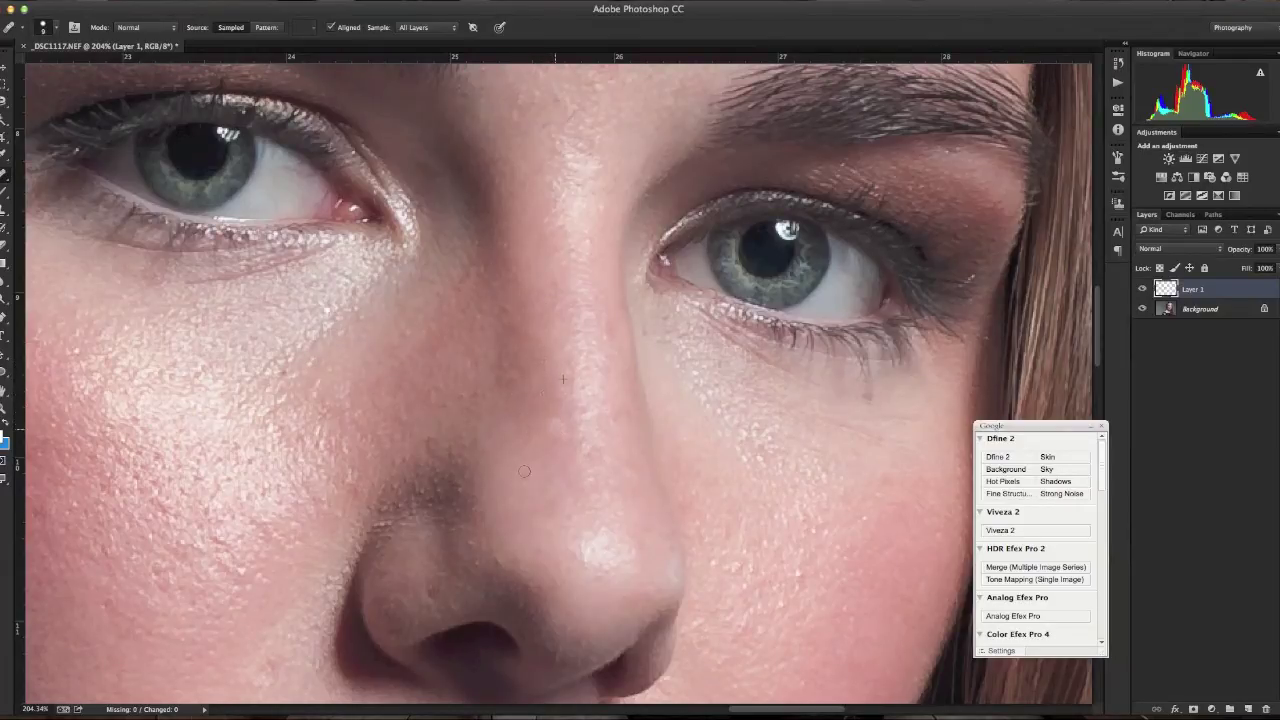
click(548, 510)
Step: Heal the fine lines on the skin below the right-hand eye, sampling the cheek beneath them
drag(451, 389, 157, 366)
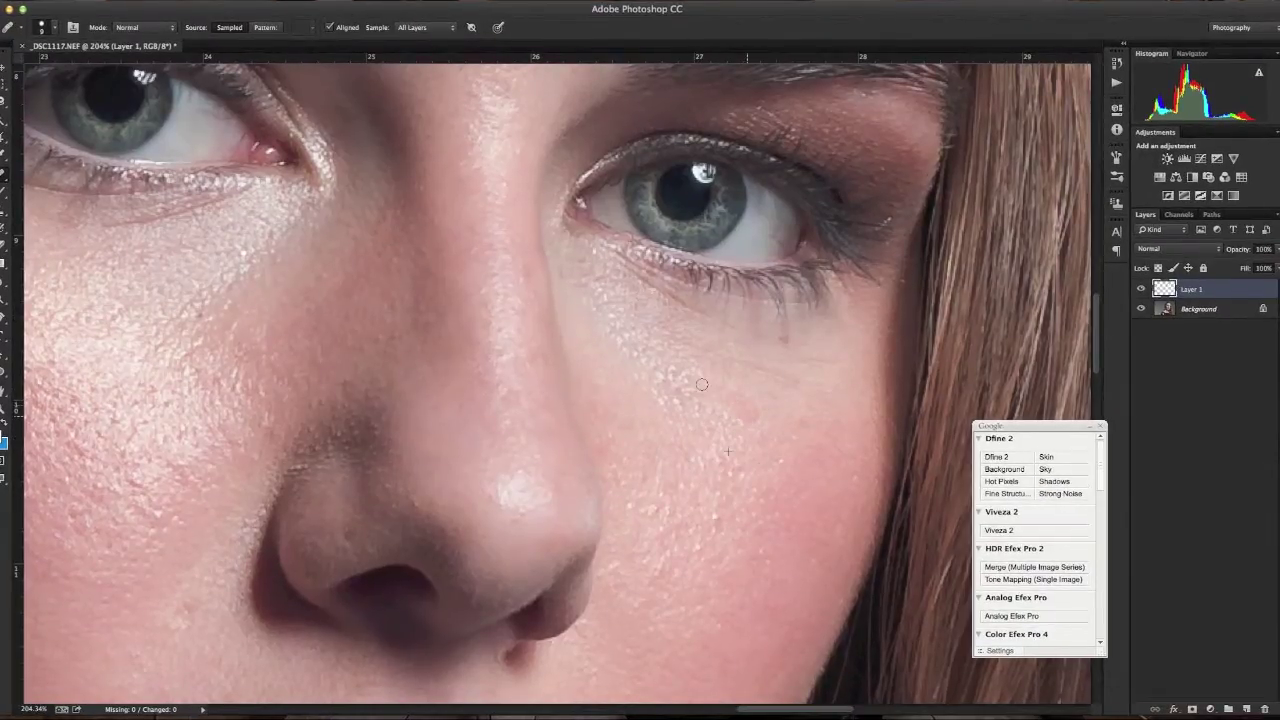
alt+click(686, 441)
drag(796, 386, 701, 349)
Step: Heal the small marks on the upper right-hand cheek with a fresh skin sample
alt+click(704, 461)
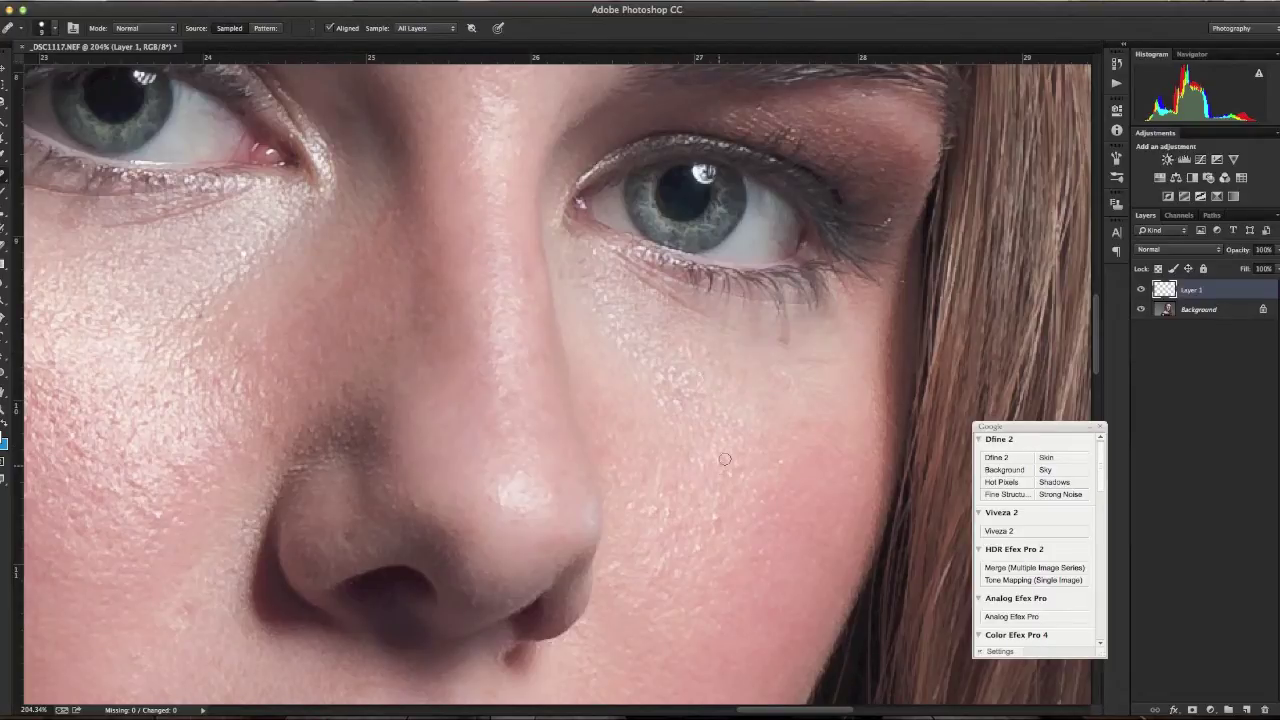
drag(799, 427, 836, 443)
click(806, 430)
click(822, 422)
click(793, 434)
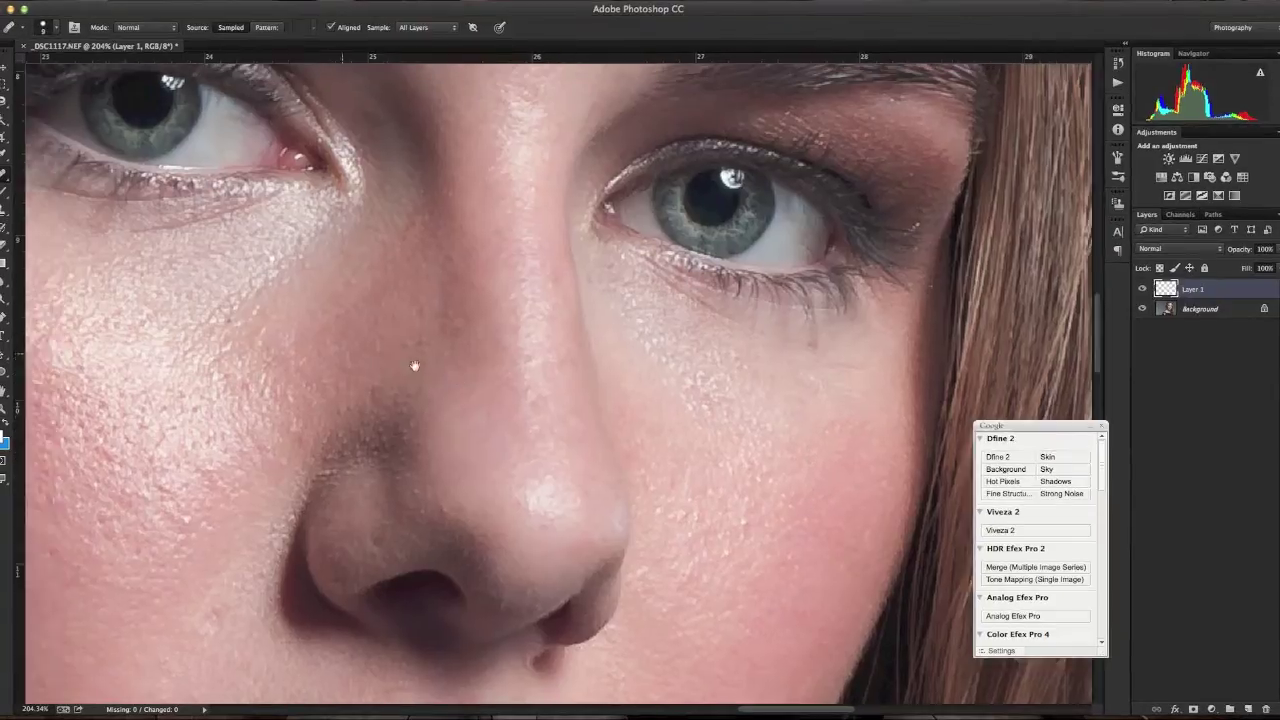
Step: Heal the small raised spot on the shadowed lower part of the left-hand cheek
drag(420, 363, 709, 366)
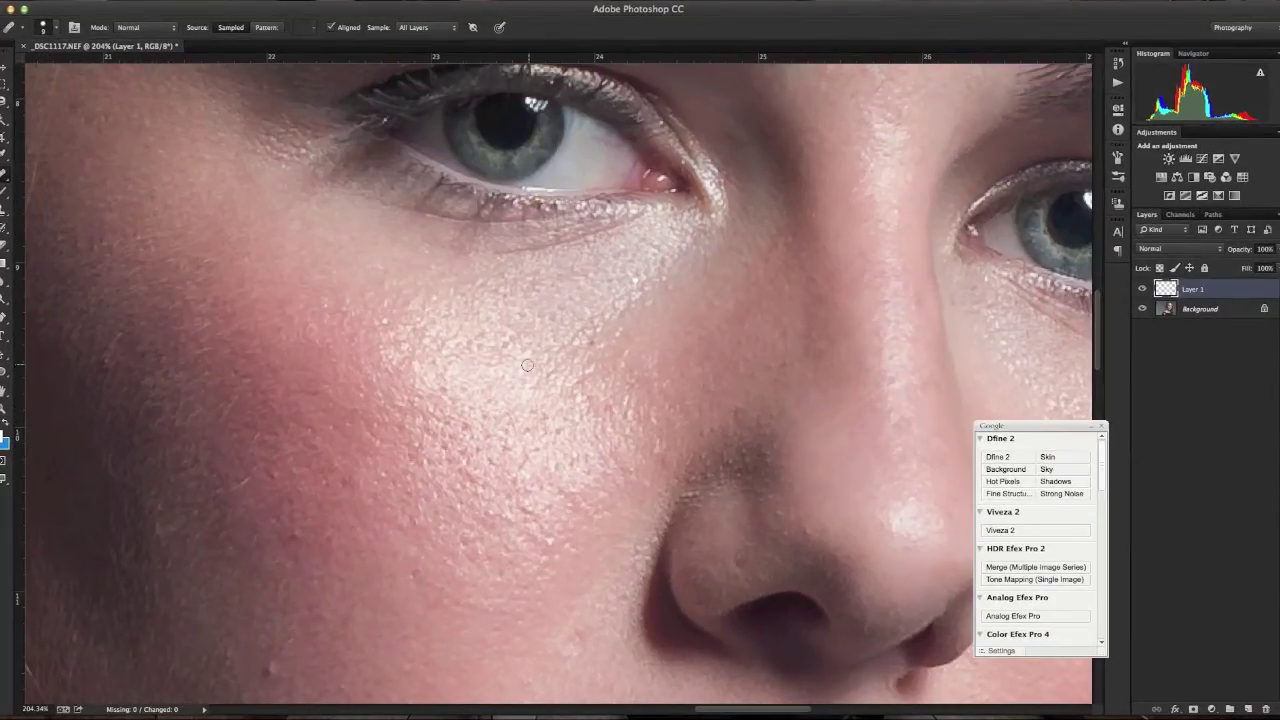
drag(535, 361, 720, 295)
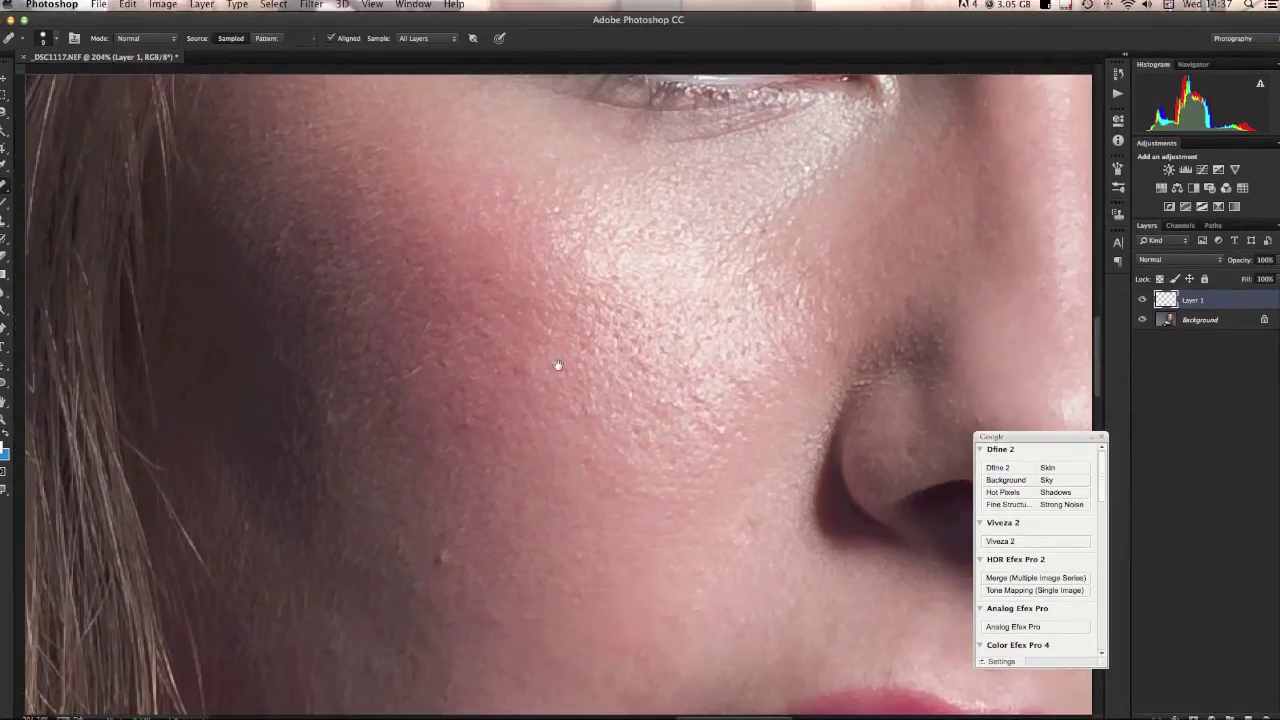
drag(520, 420, 523, 365)
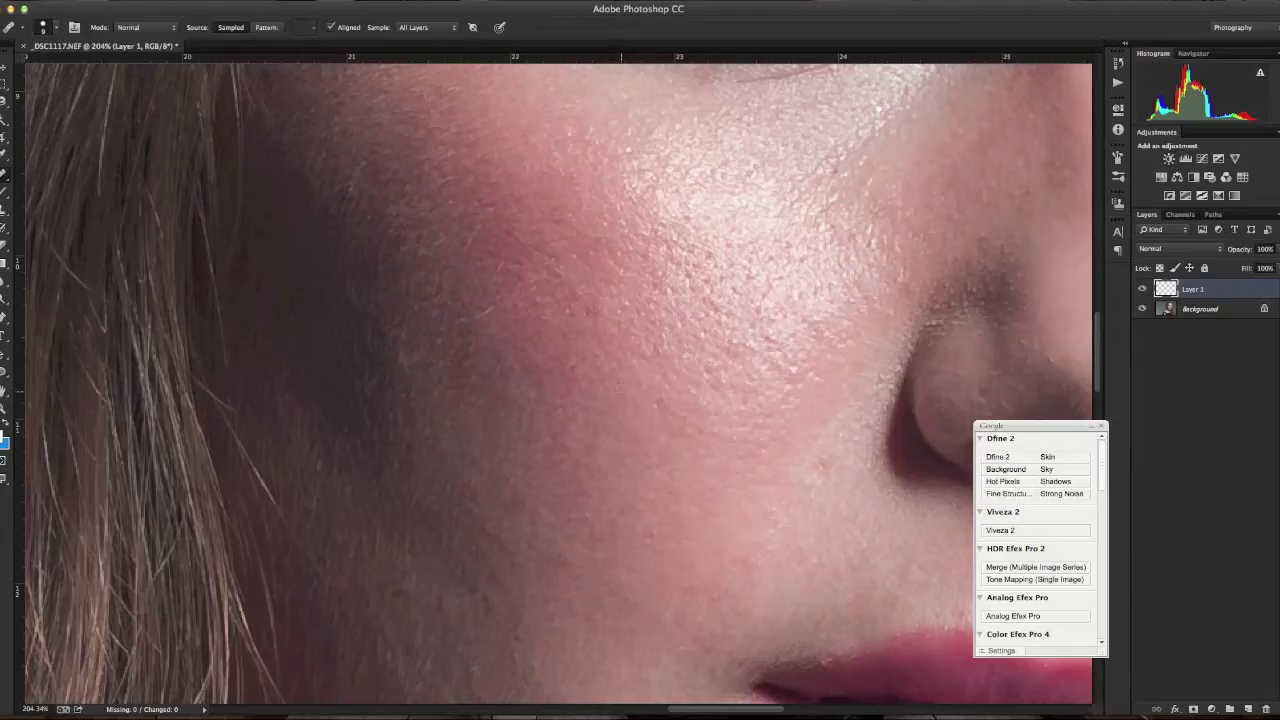
drag(609, 480, 434, 309)
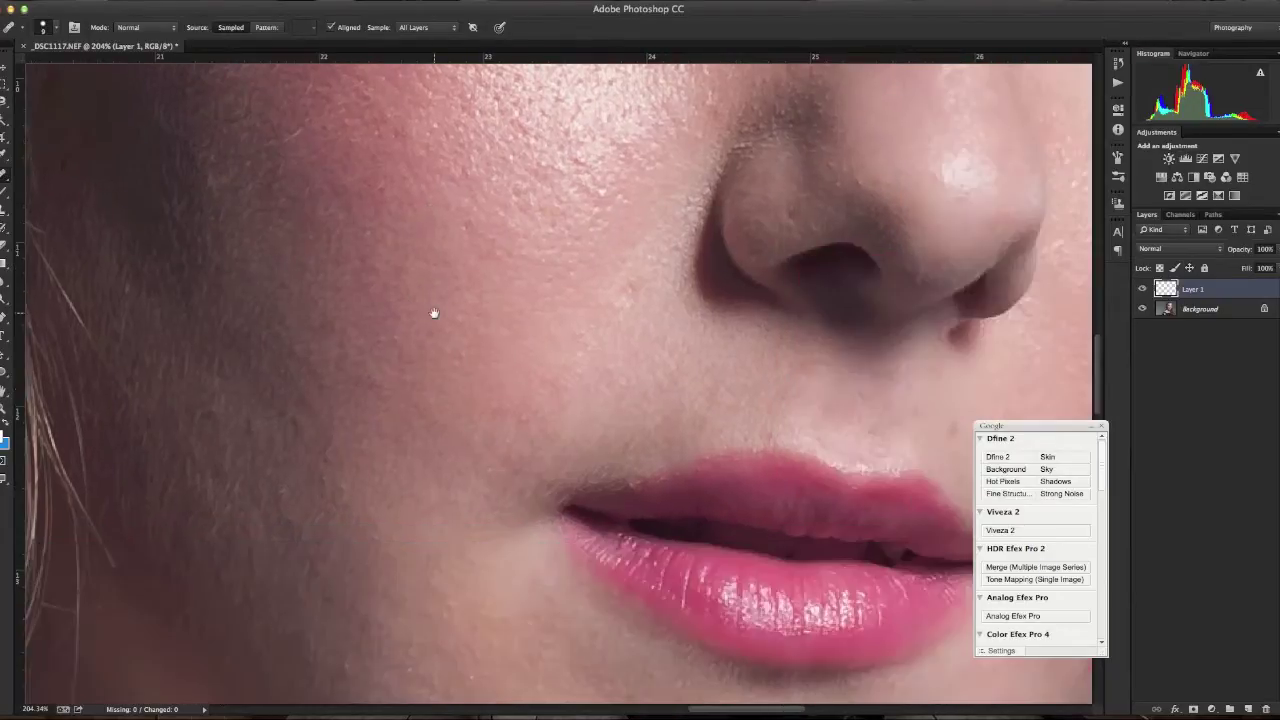
scroll(484, 345, right, 5)
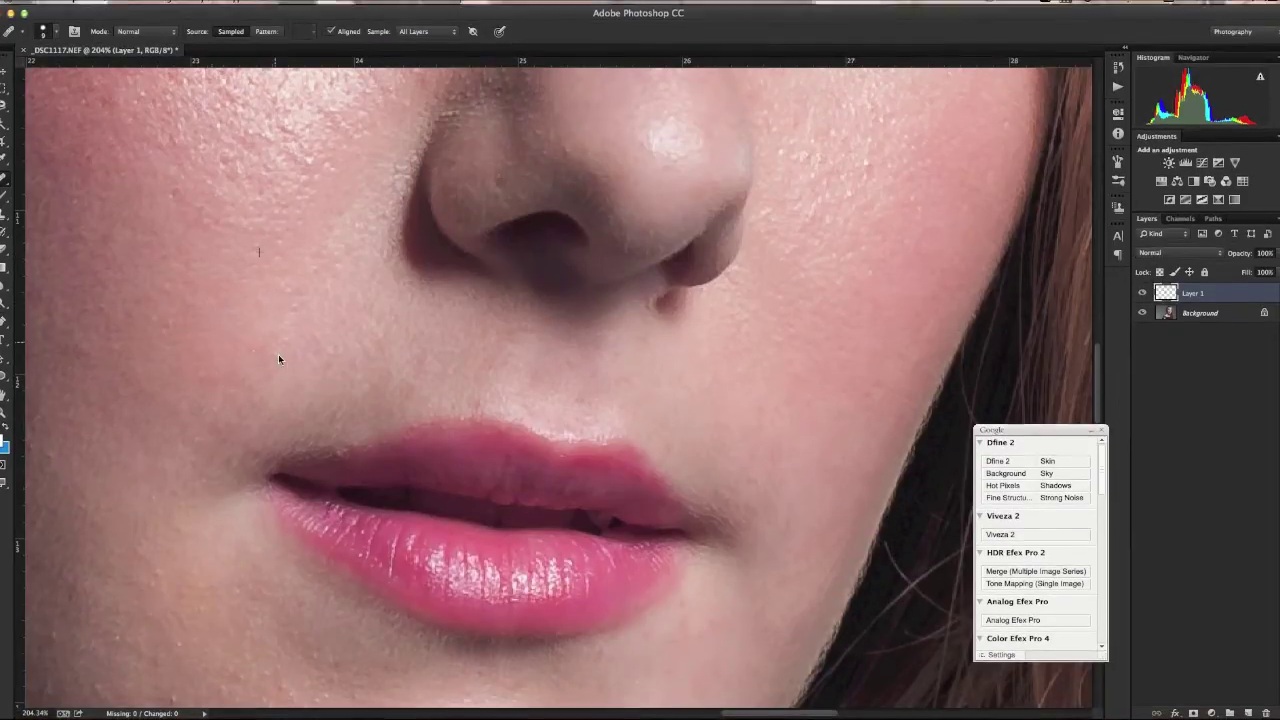
Step: Heal the small marks on the skin beneath the right-hand corner of the mouth, sampling clean skin nearby
drag(672, 438, 641, 203)
drag(598, 450, 603, 451)
alt+click(604, 452)
drag(672, 362, 687, 335)
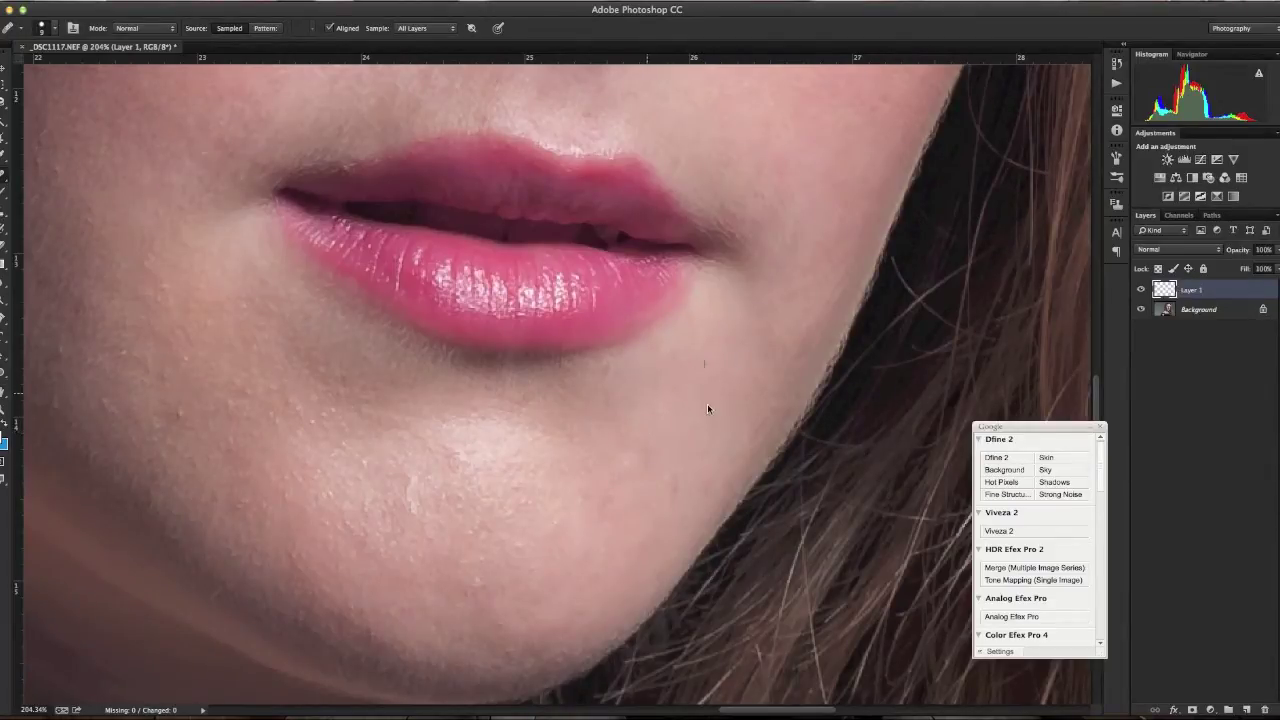
alt+click(707, 388)
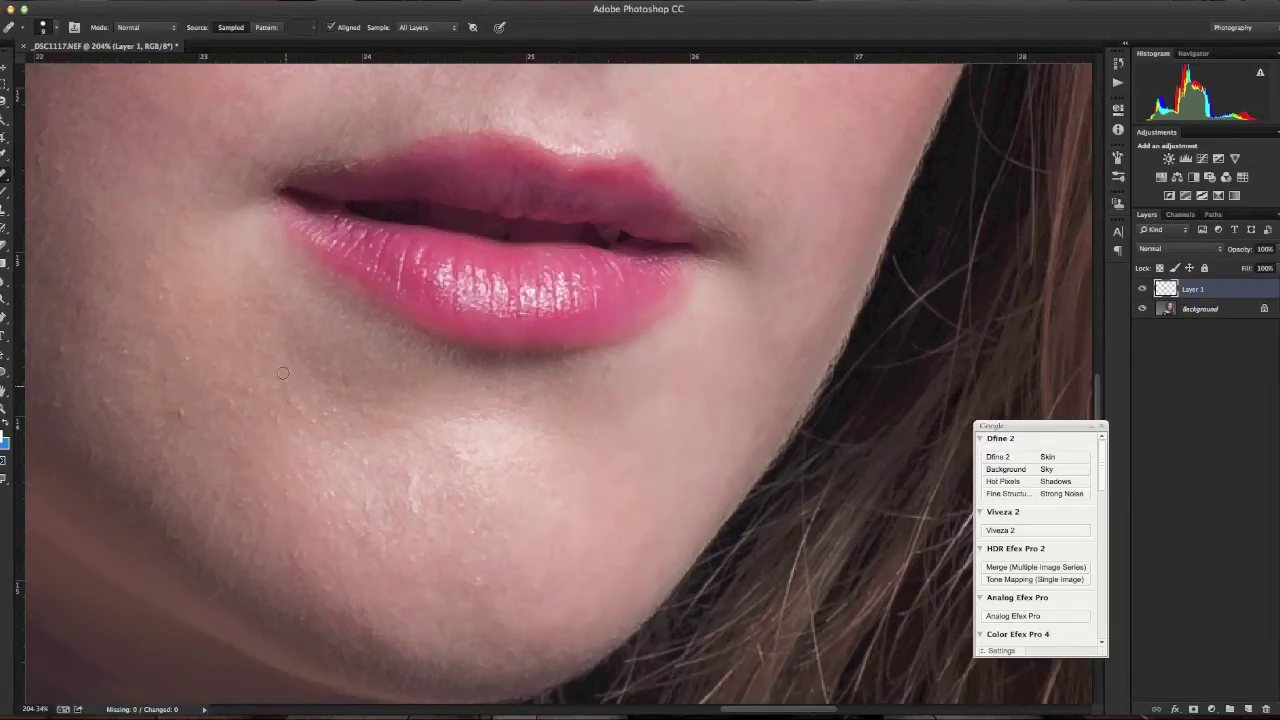
Step: Heal the small spots on the left-hand lower cheek and chin
scroll(480, 423, left, 5)
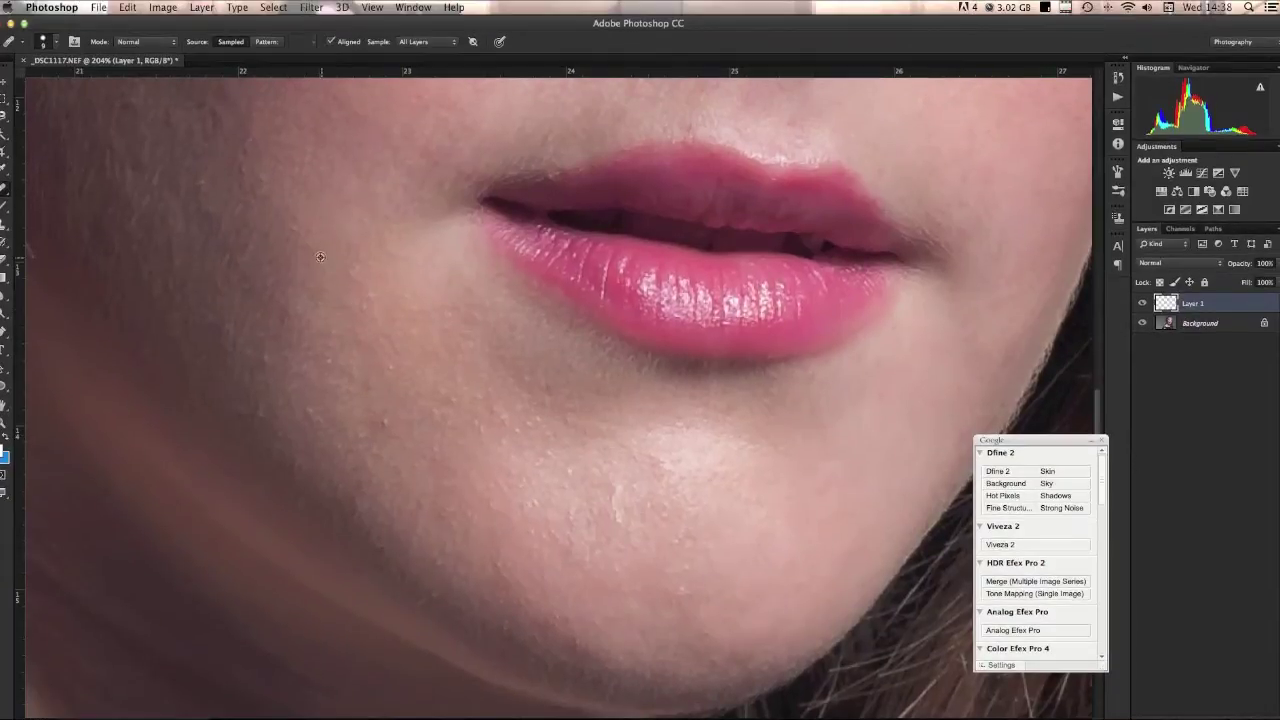
click(358, 292)
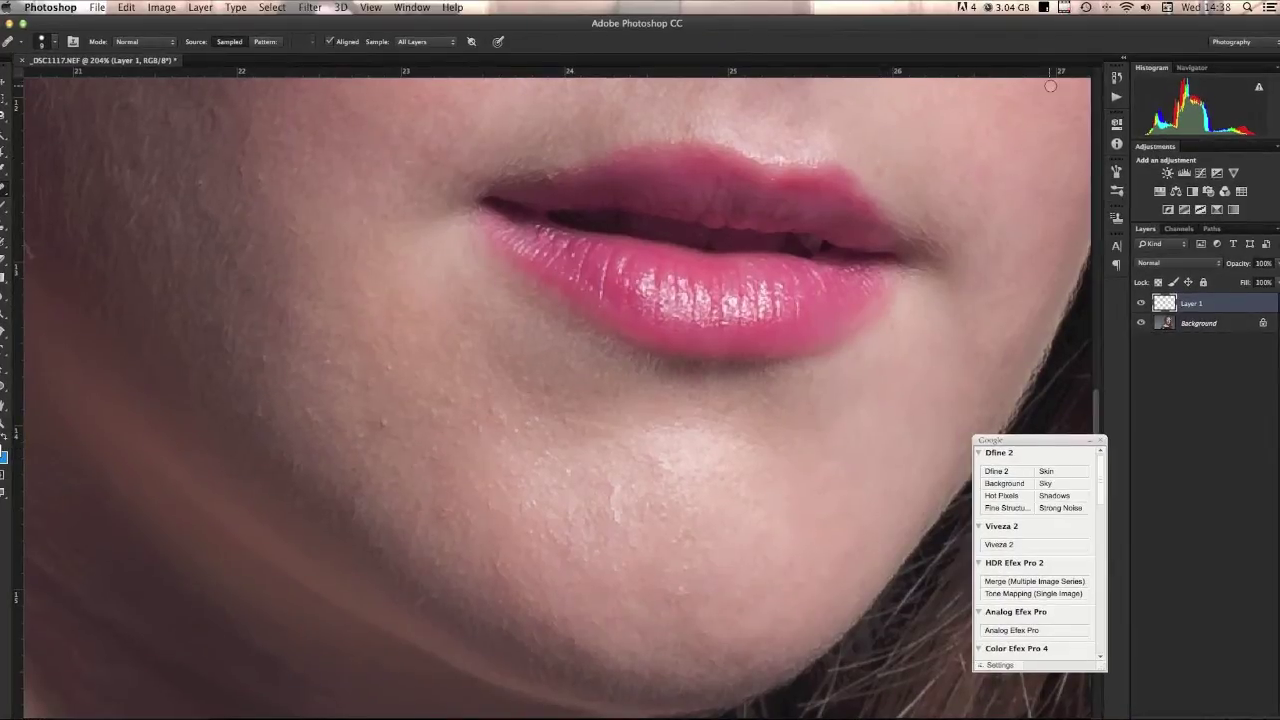
click(1066, 7)
click(1099, 36)
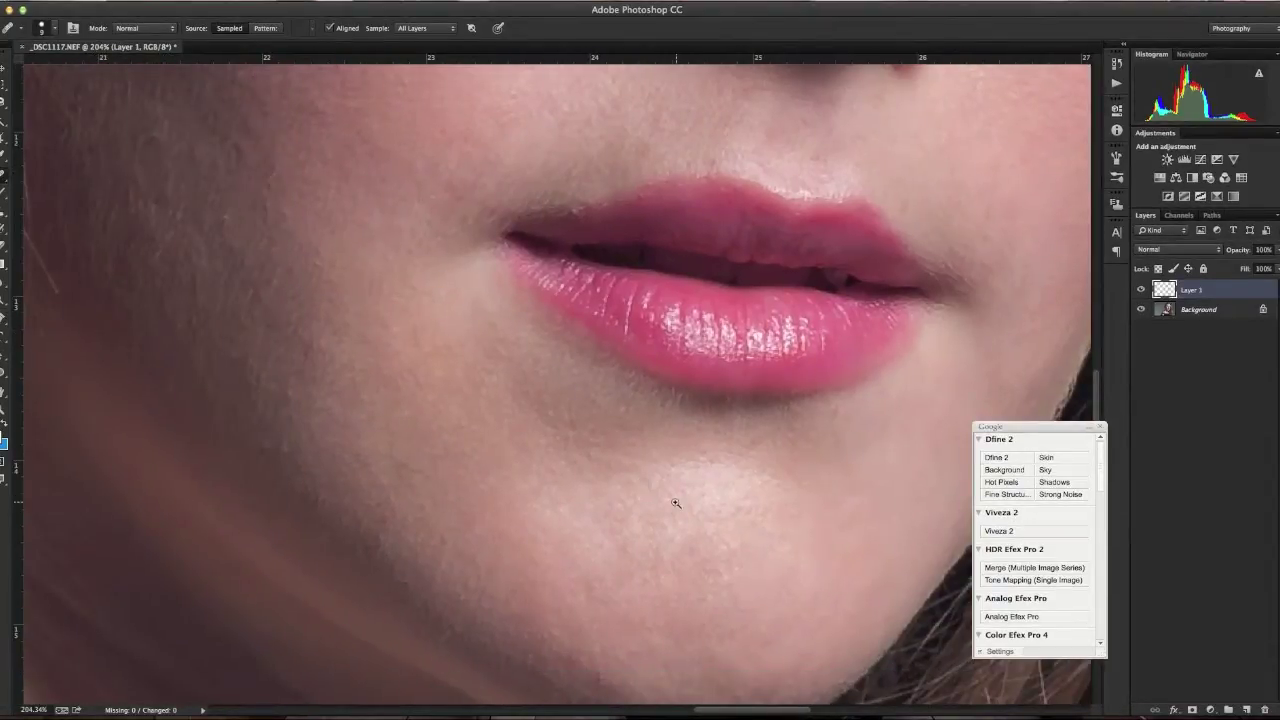
Step: Compare the face with and without the healing work by repeatedly hiding and showing Layer 1
scroll(676, 503, down, 5)
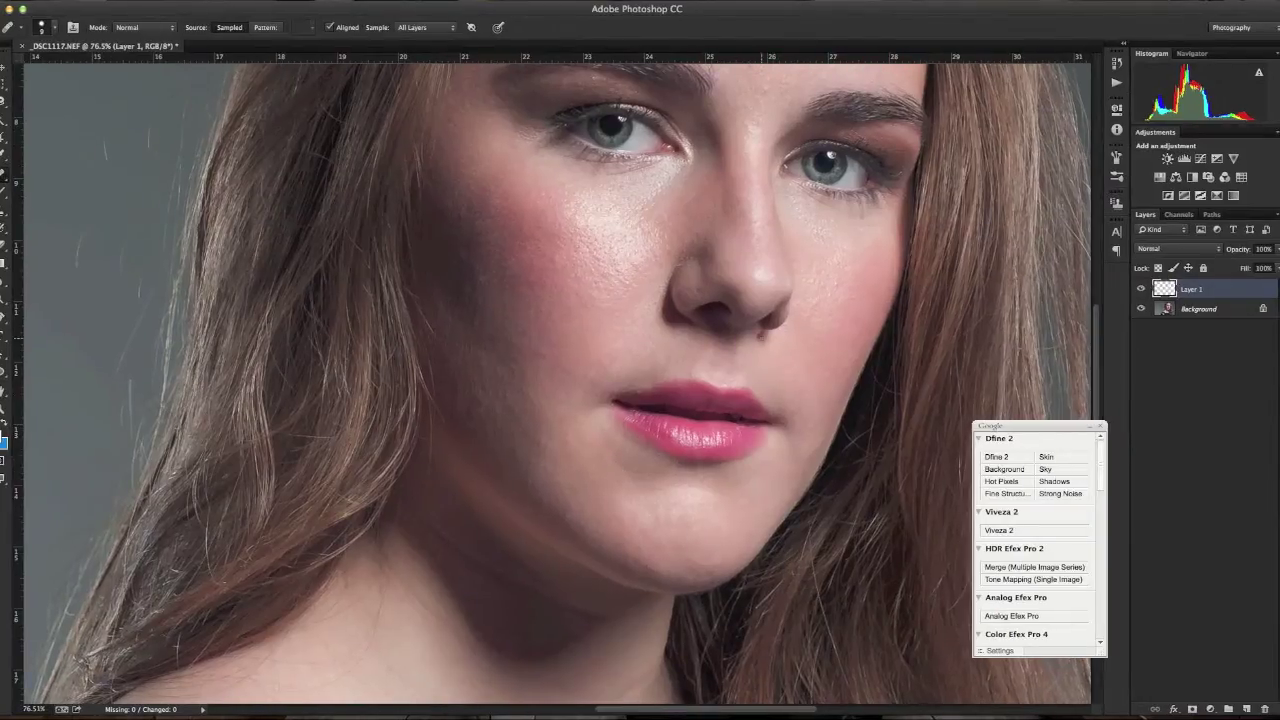
scroll(705, 430, up, 5)
scroll(705, 430, right, 3)
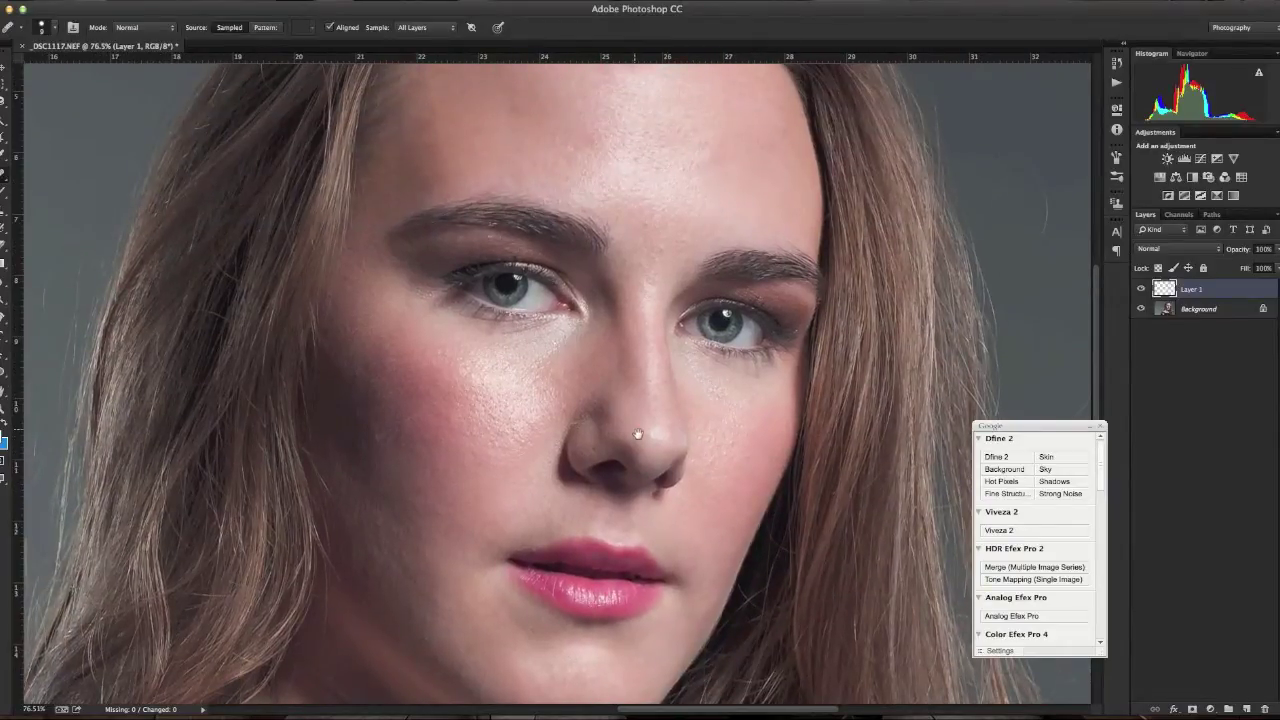
scroll(638, 434, up, 1)
scroll(638, 434, left, 1)
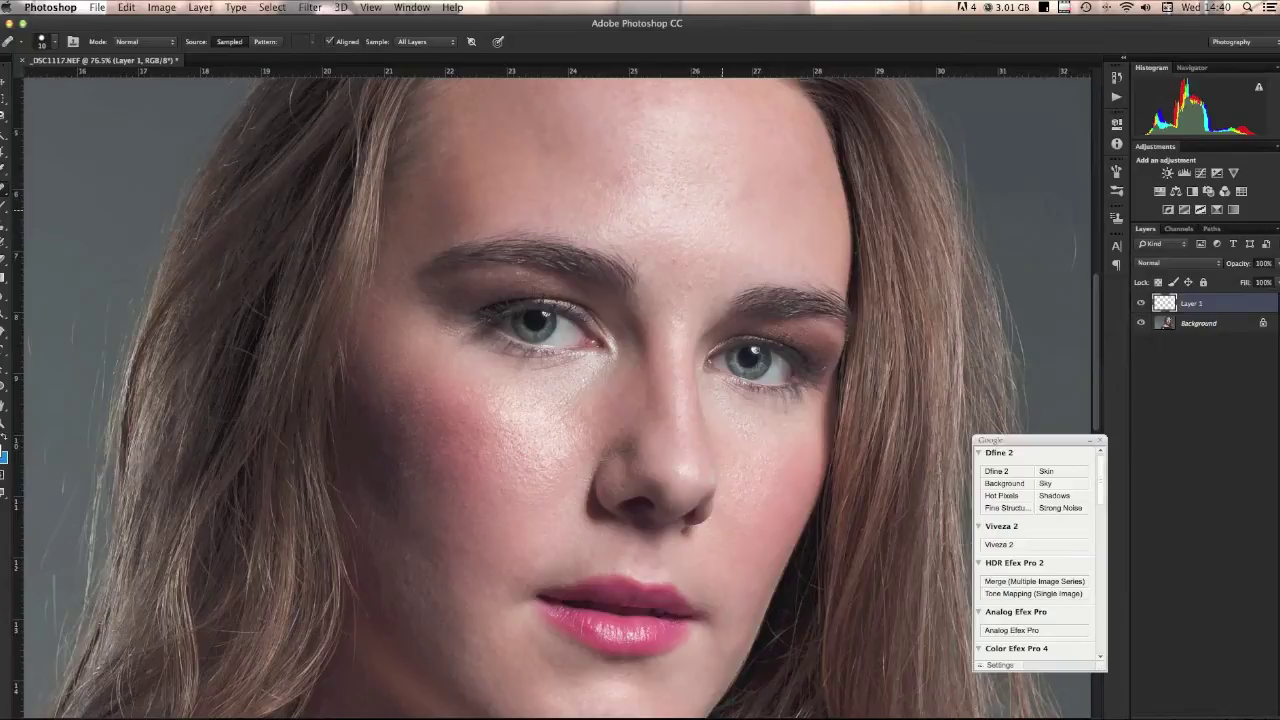
click(1141, 305)
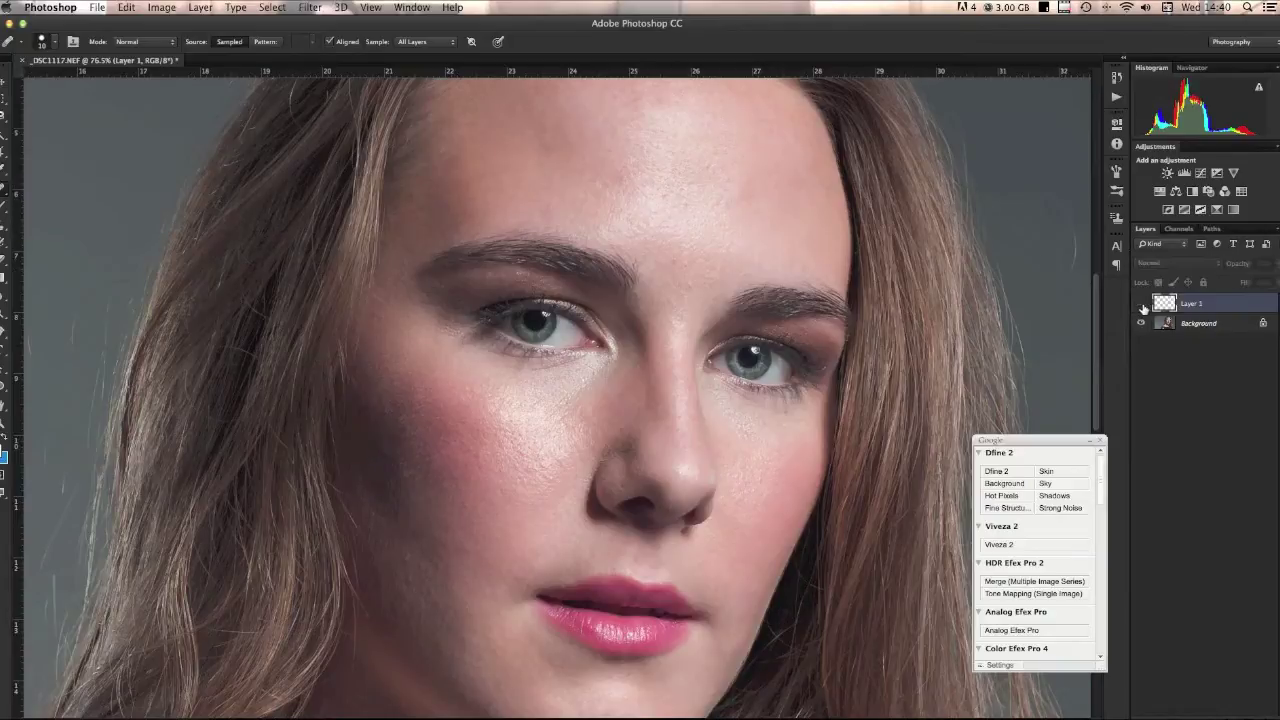
click(1141, 305)
click(1141, 305)
click(1141, 305)
click(1141, 305)
click(1141, 305)
click(1141, 305)
click(1141, 305)
click(1141, 305)
click(1141, 305)
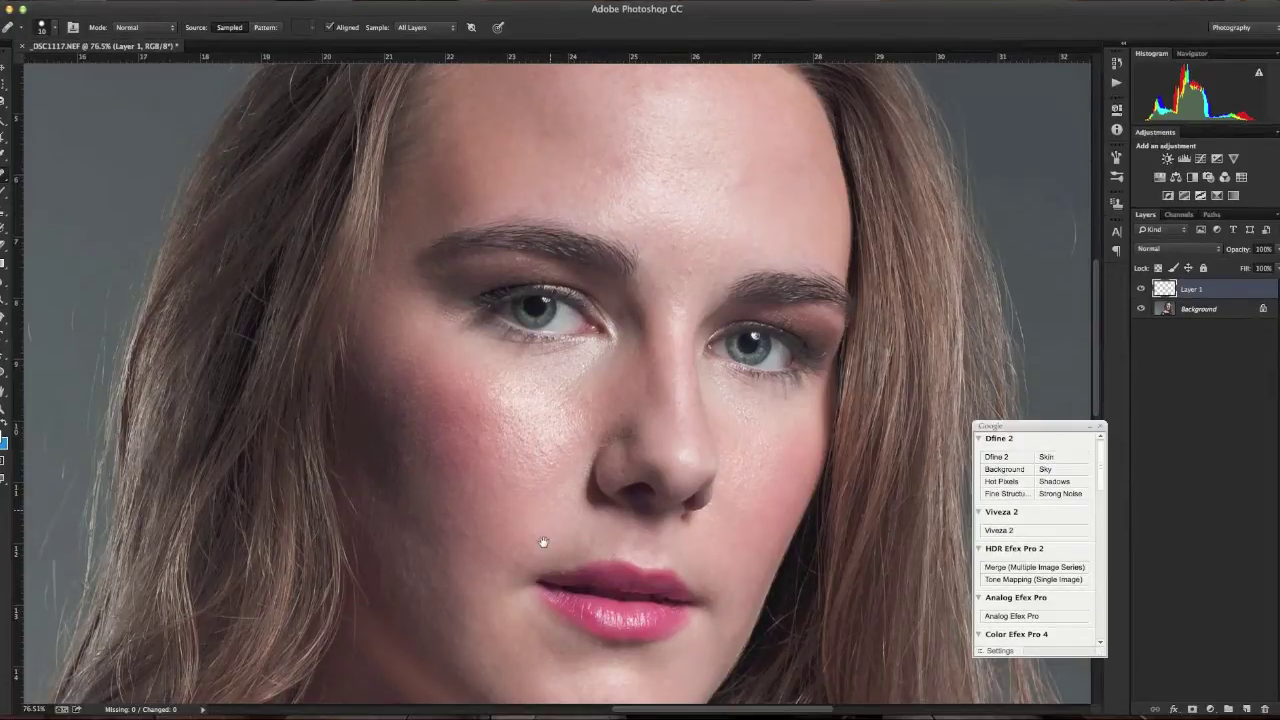
Step: Examine the neck, chest and exposed shoulder for stray hairs and blemishes, both close up and within the whole portrait
drag(543, 557, 612, 240)
drag(553, 364, 560, 286)
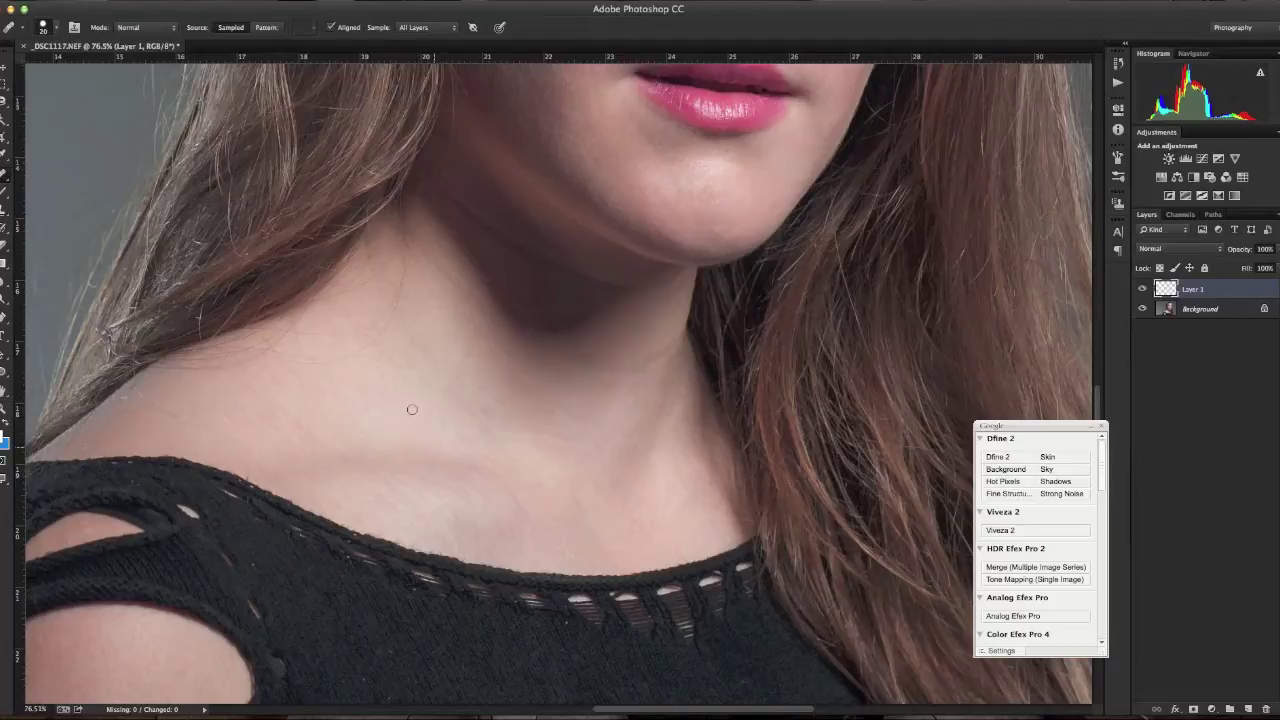
scroll(389, 440, down, 10)
scroll(389, 440, left, 5)
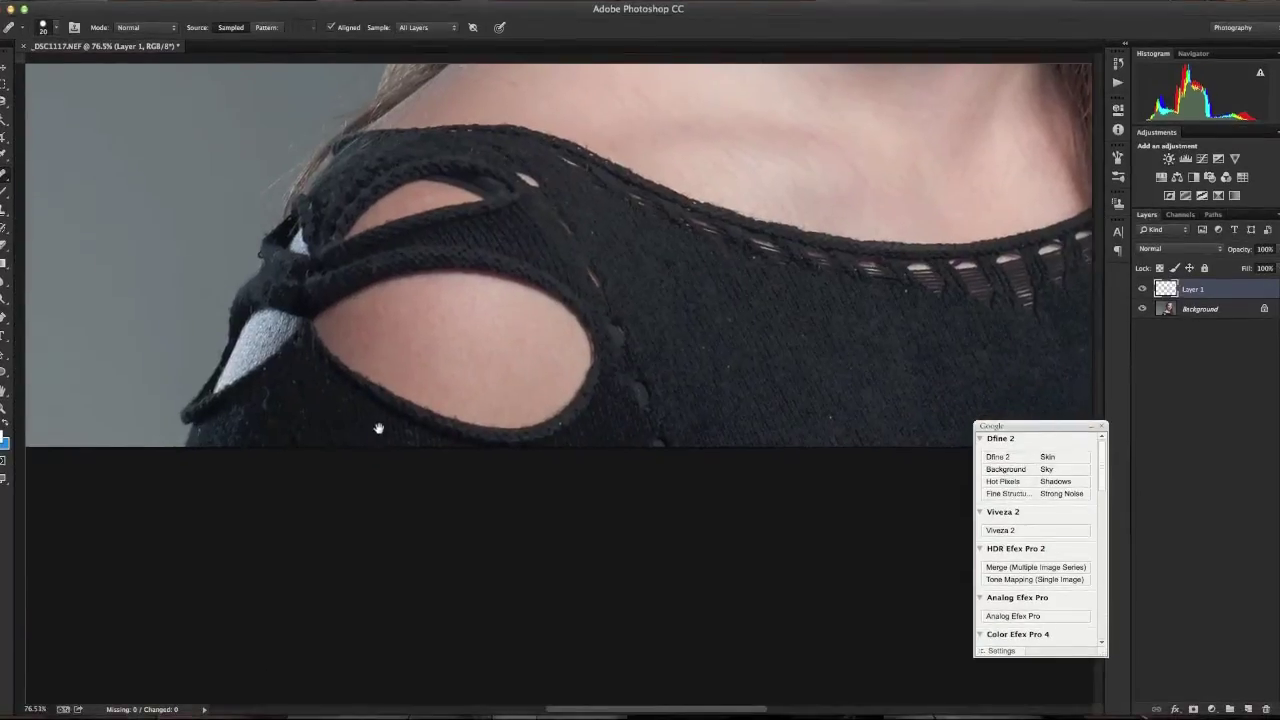
scroll(574, 346, up, 10)
scroll(574, 346, right, 6)
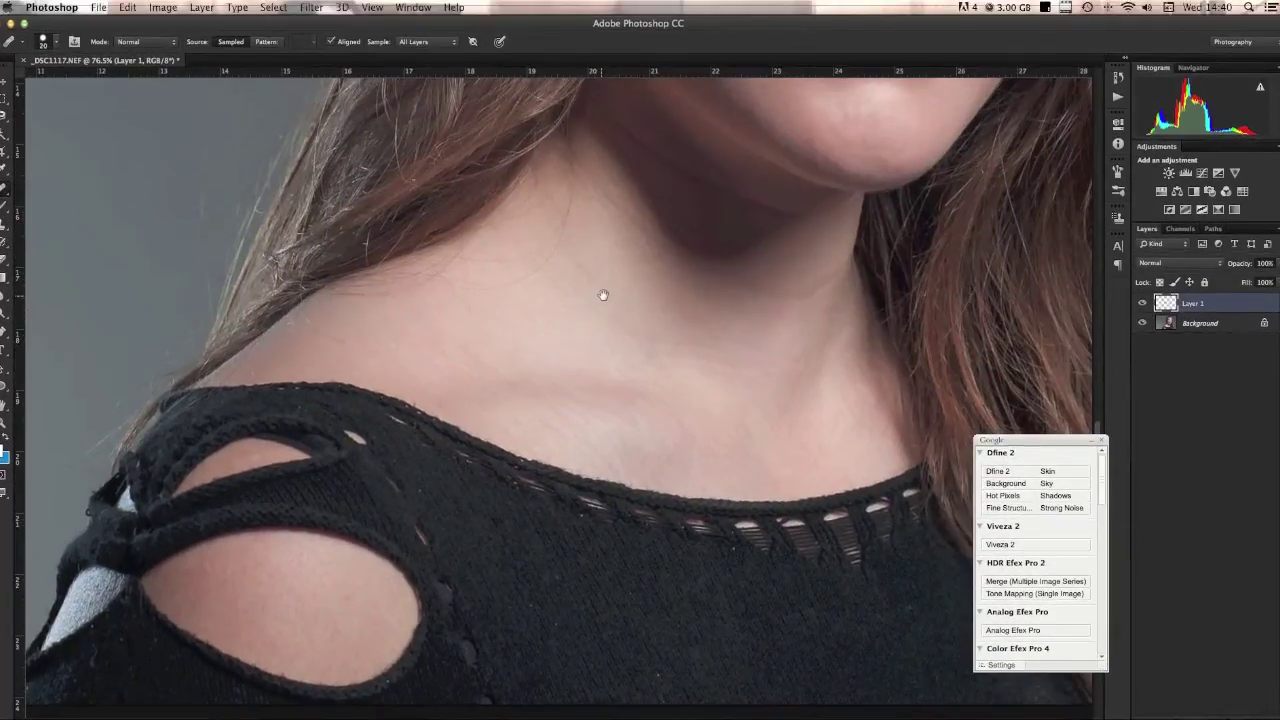
drag(603, 295, 615, 371)
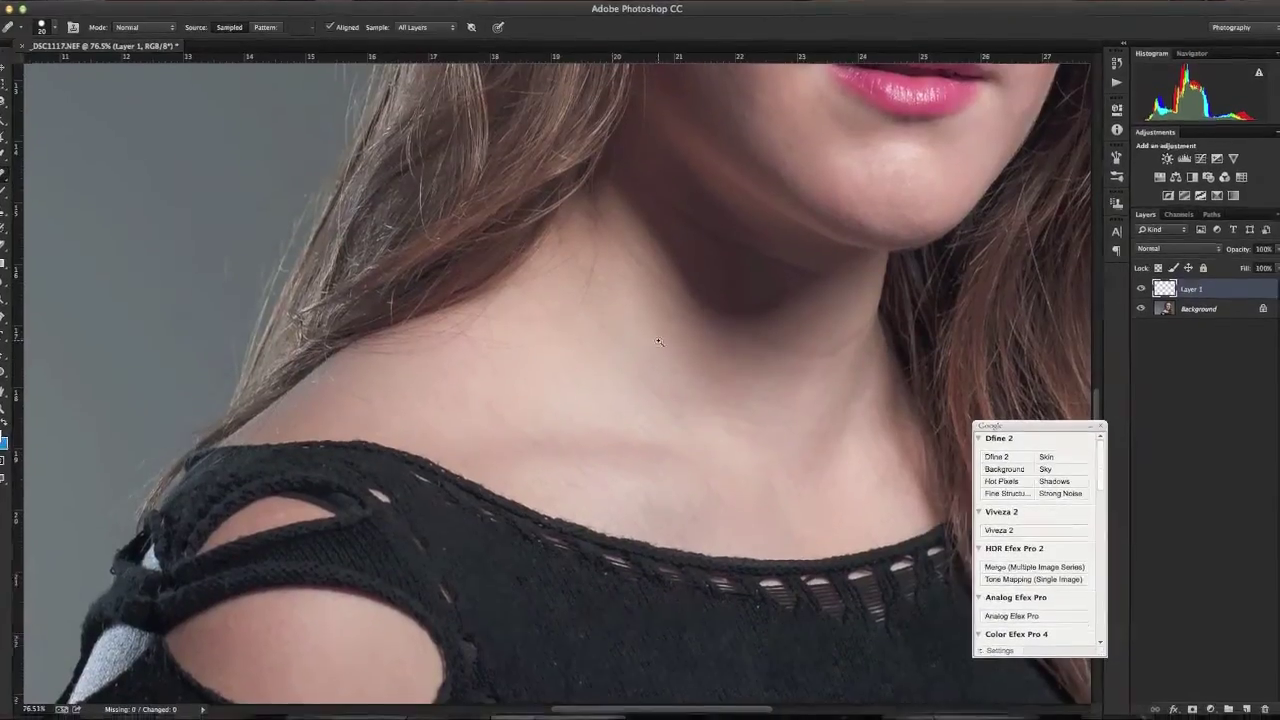
scroll(663, 320, up, 2)
scroll(690, 332, up, 4)
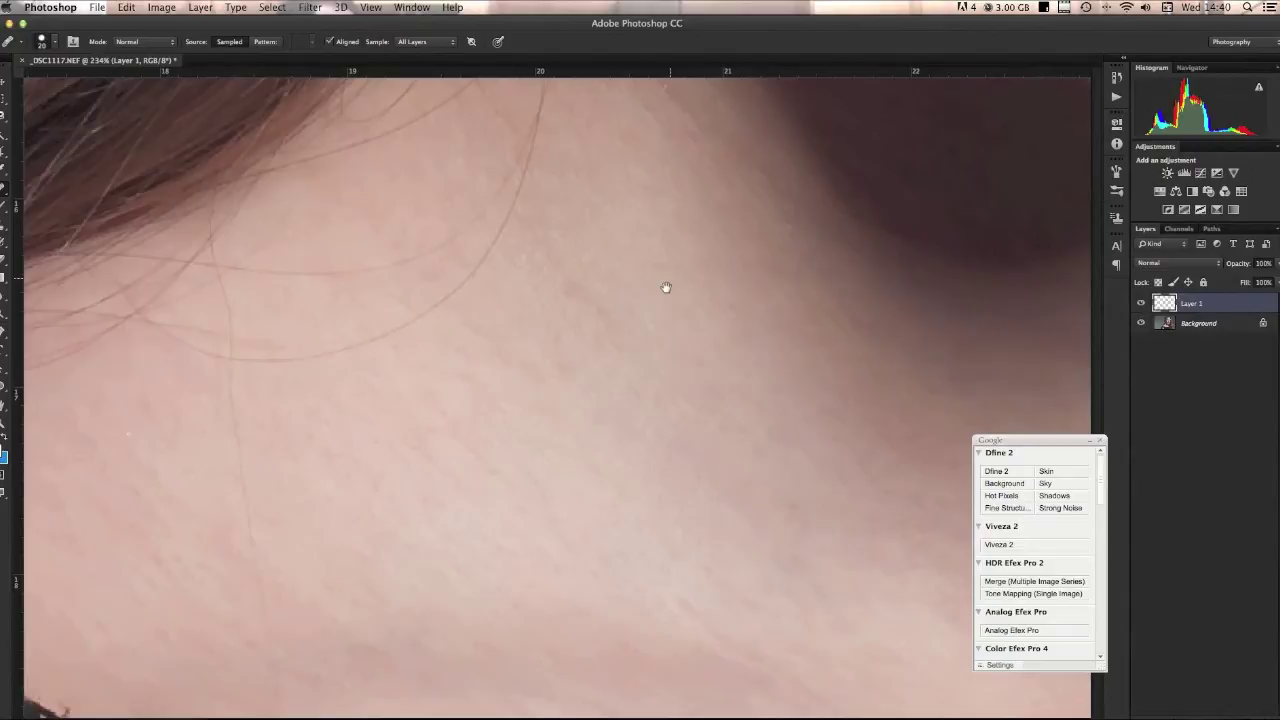
drag(666, 288, 634, 477)
scroll(638, 453, down, 2)
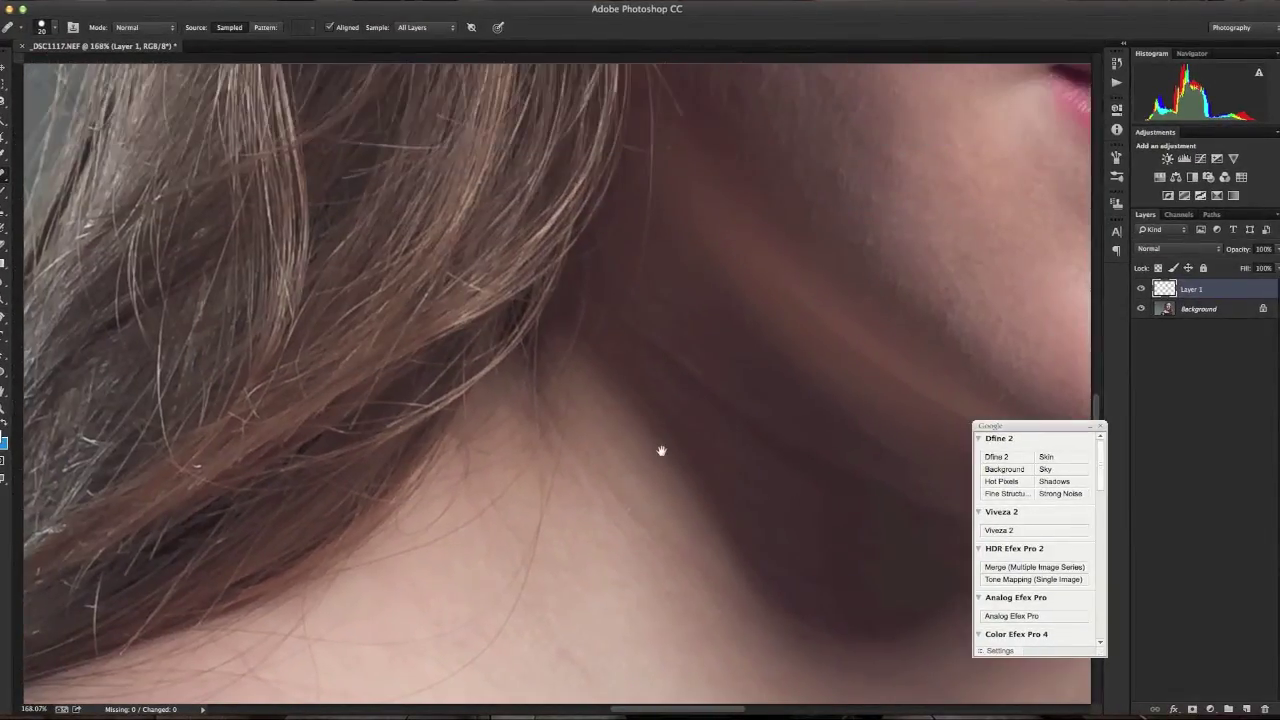
mouse_move(661, 451)
mouse_down()
mouse_move(646, 546)
mouse_move(657, 426)
mouse_up()
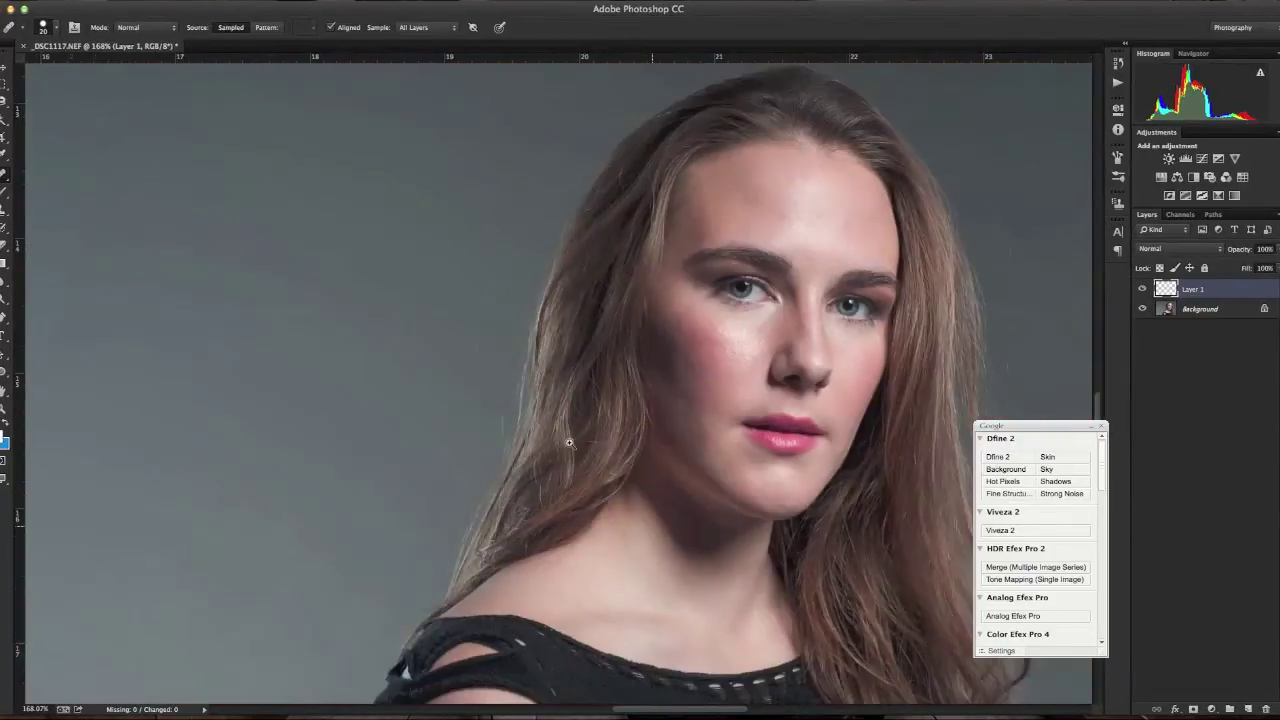
drag(569, 442, 553, 440)
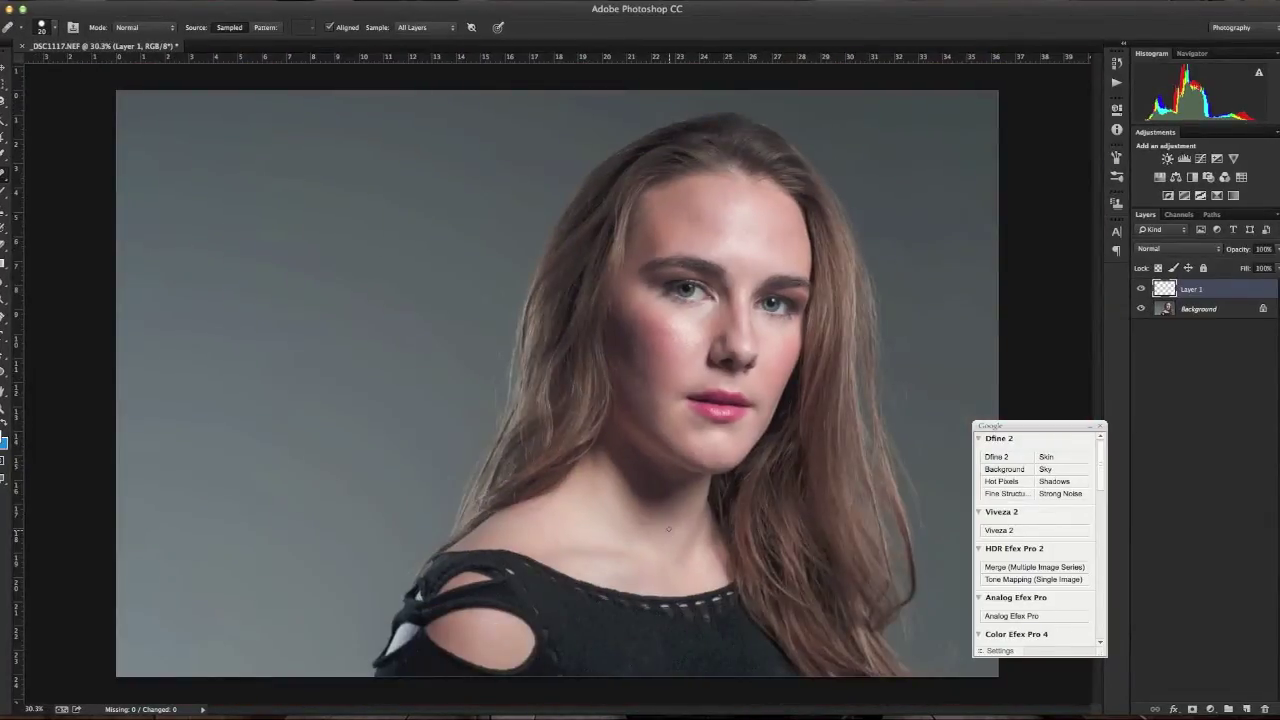
mouse_move(597, 520)
mouse_down()
mouse_move(682, 565)
mouse_move(664, 350)
mouse_up()
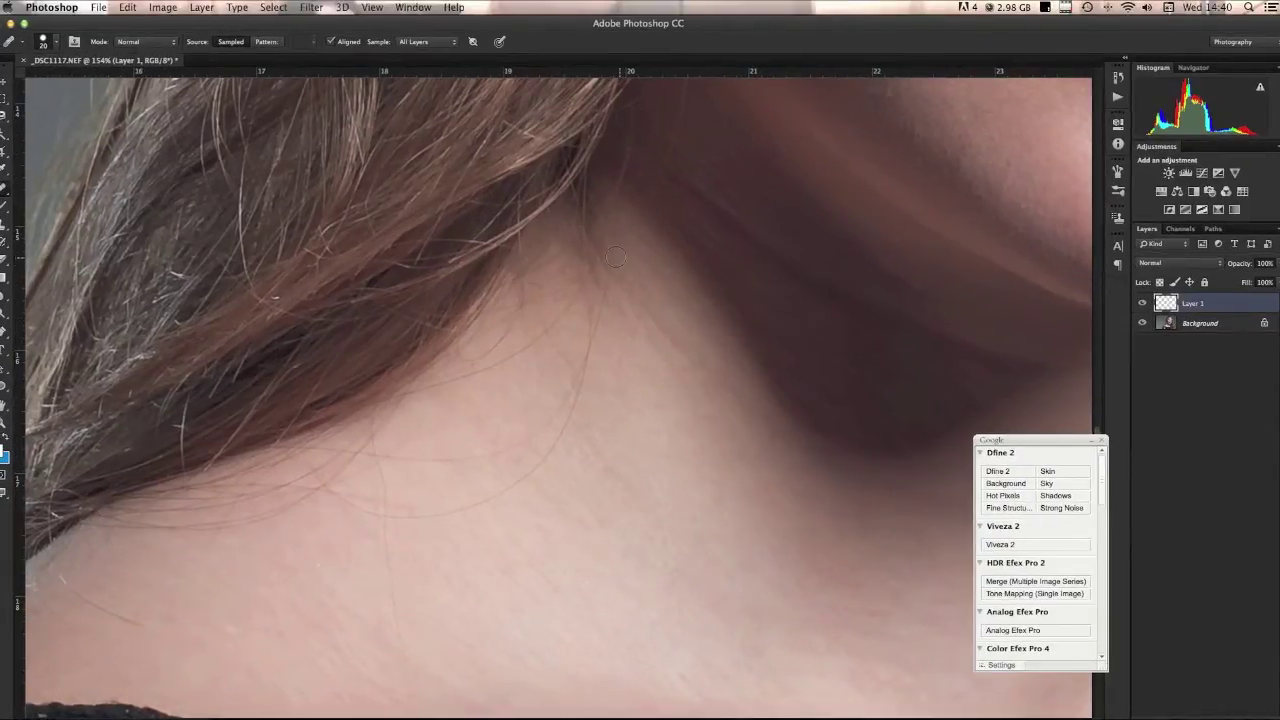
Step: Heal the upper part of the long curved stray hair running down the neck from the hairline
mouse_move(601, 307)
mouse_down()
mouse_move(564, 419)
mouse_move(571, 404)
mouse_move(531, 465)
mouse_up()
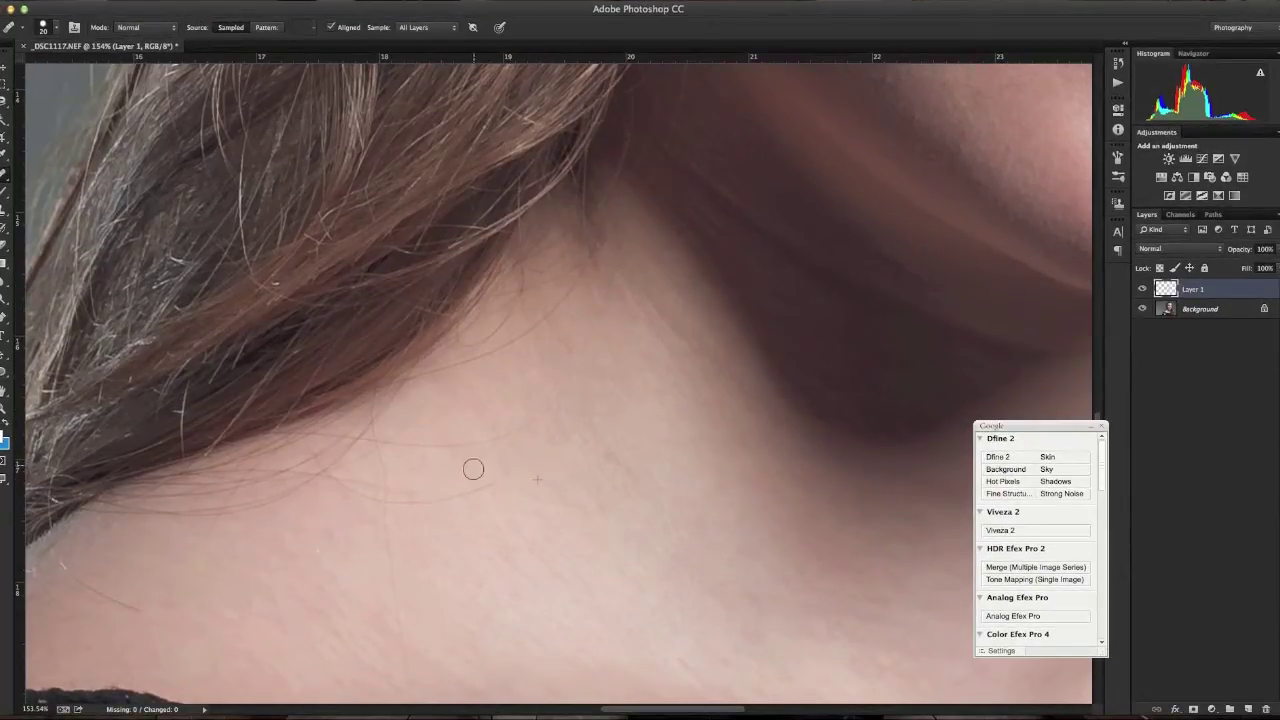
drag(546, 406, 501, 436)
drag(523, 551, 549, 414)
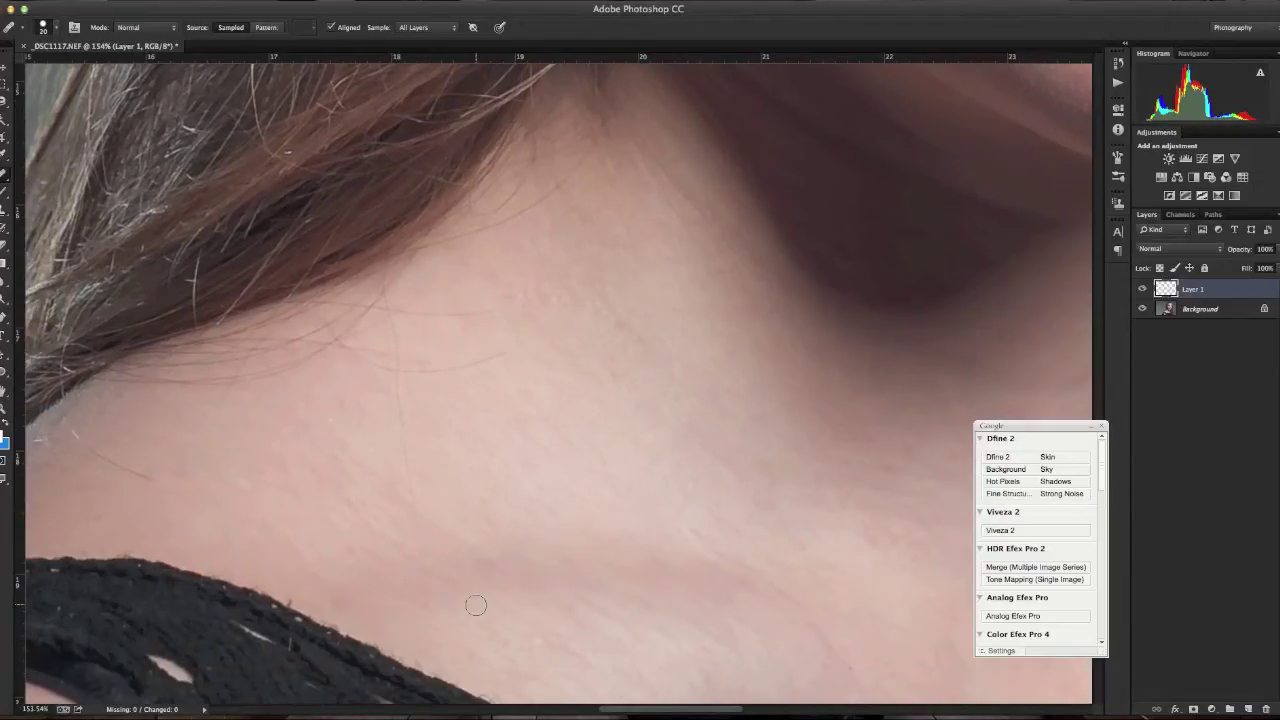
Step: Heal the thin vertical hair and the loose horizontal strands crossing the base of the neck
drag(418, 492, 395, 389)
mouse_move(500, 350)
mouse_down()
mouse_move(424, 371)
mouse_move(354, 355)
mouse_up()
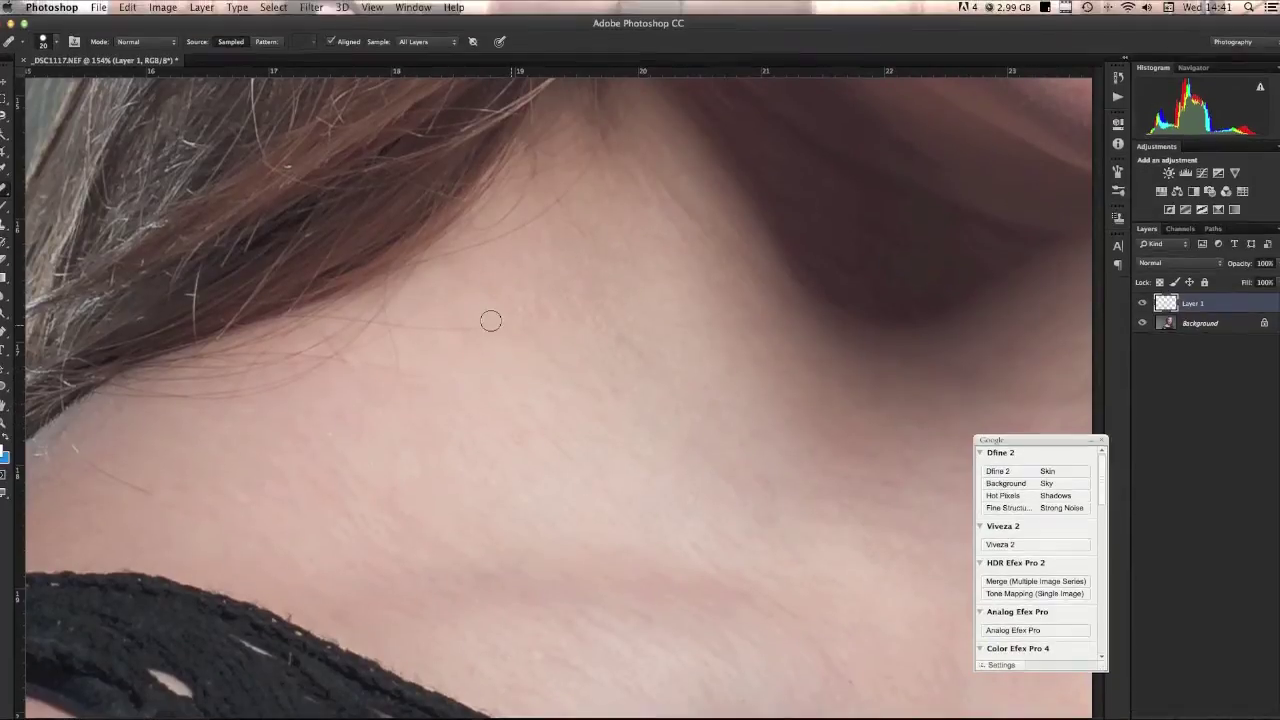
mouse_move(508, 334)
mouse_down()
mouse_move(418, 327)
mouse_move(415, 362)
mouse_move(397, 359)
mouse_move(408, 308)
mouse_up()
alt+click(435, 378)
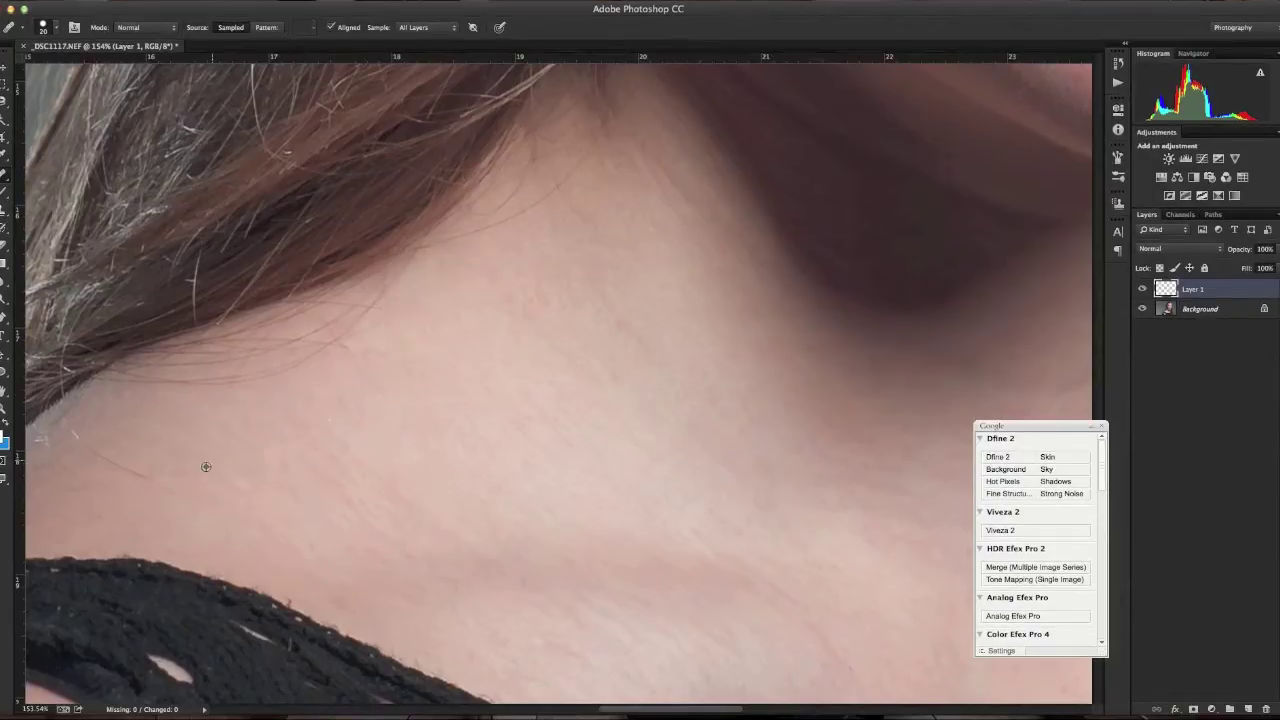
Step: Heal the short stray hair on the shoulder above the black top, sampling the skin beside it
alt+click(206, 466)
drag(175, 476, 78, 431)
click(98, 511)
Step: Heal the stray hairs on the neck beside the edge of the hair, using fresh samples of the neck skin
scroll(391, 462, up, 5)
drag(391, 464, 386, 464)
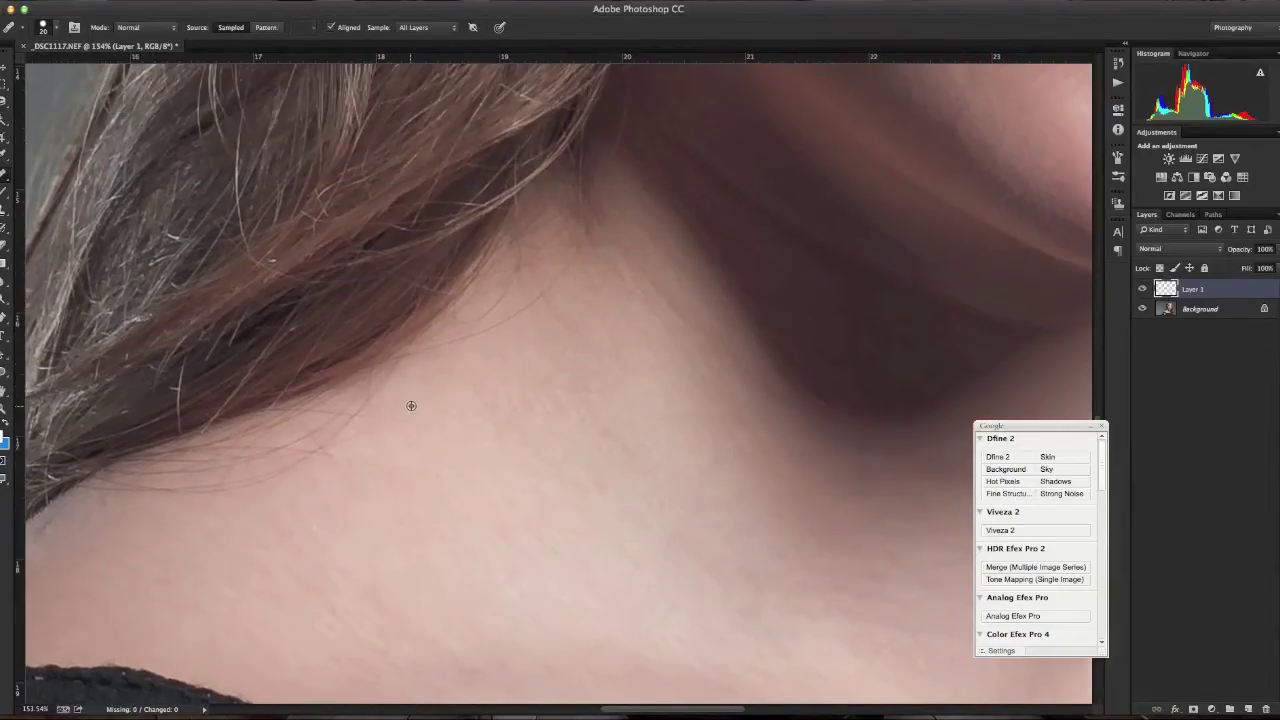
click(447, 347)
mouse_move(447, 347)
mouse_down()
mouse_move(518, 326)
mouse_move(590, 242)
mouse_up()
alt+click(541, 374)
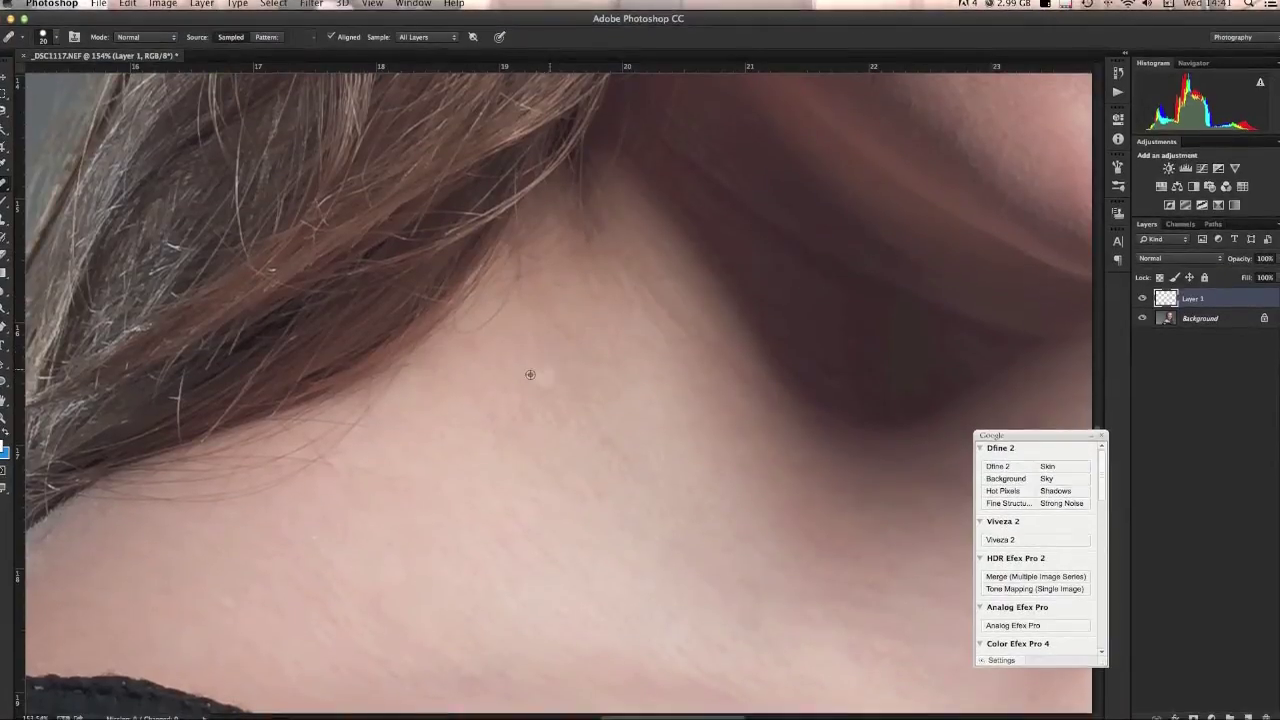
drag(557, 343, 558, 294)
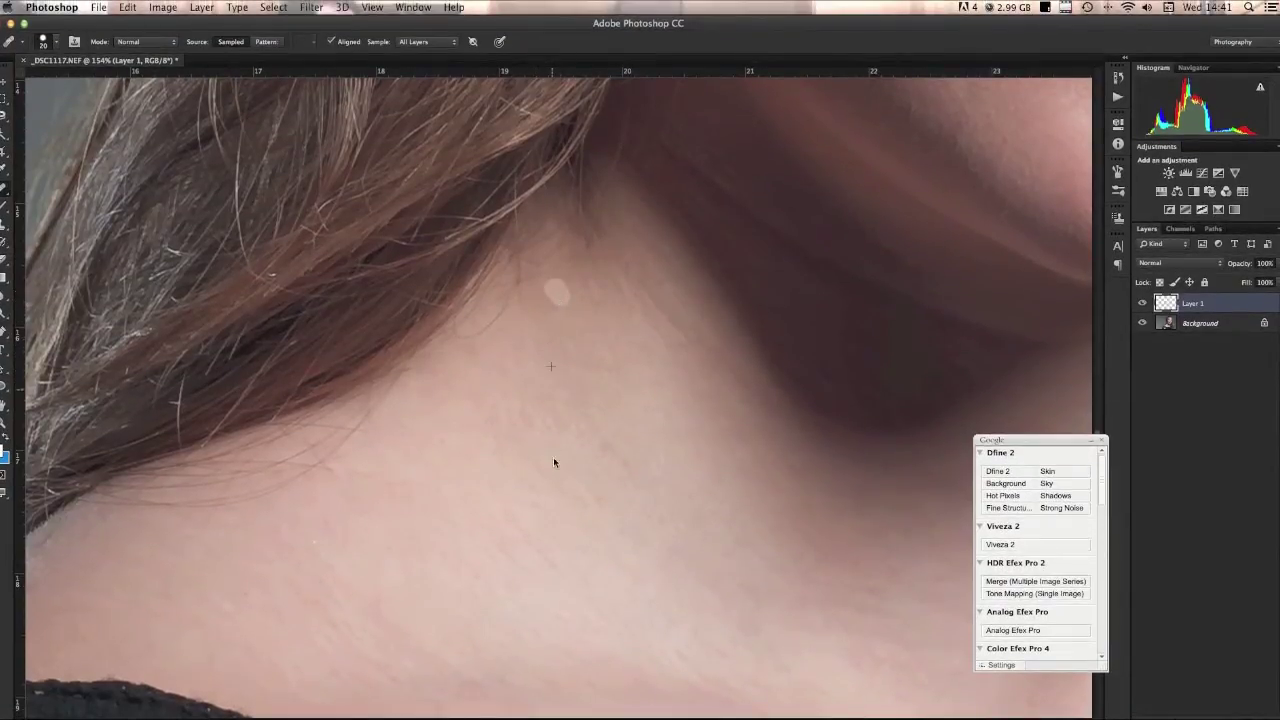
Step: Review the healed portrait as a whole, and examine the mouth, eyes and forehead up close
key(h)
drag(590, 438, 459, 346)
key(super+0)
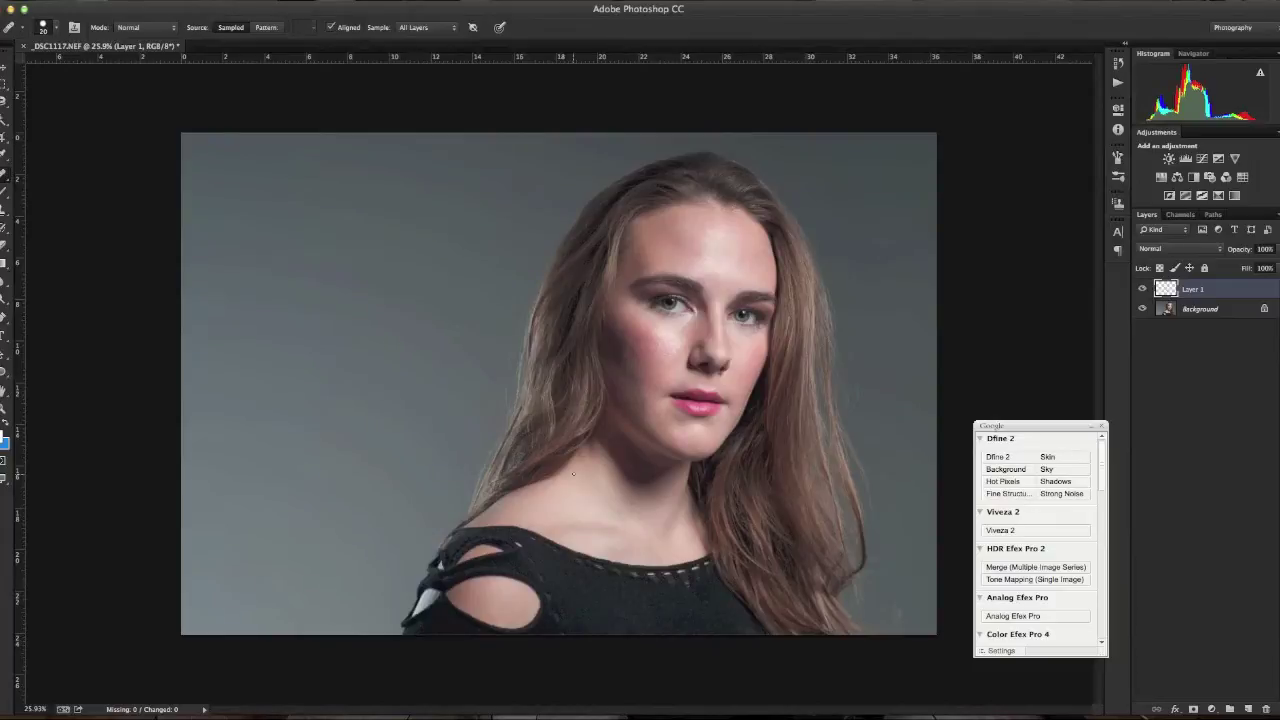
drag(696, 400, 770, 468)
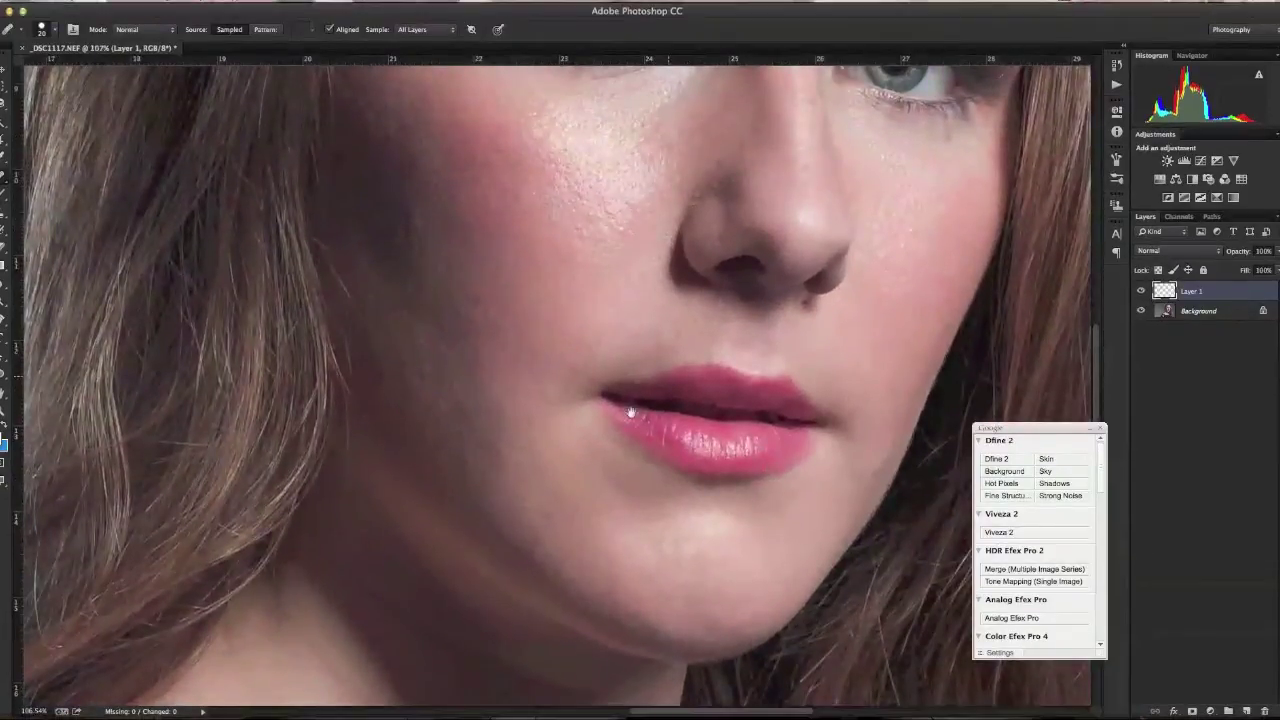
drag(707, 228, 637, 408)
scroll(637, 408, up, 5)
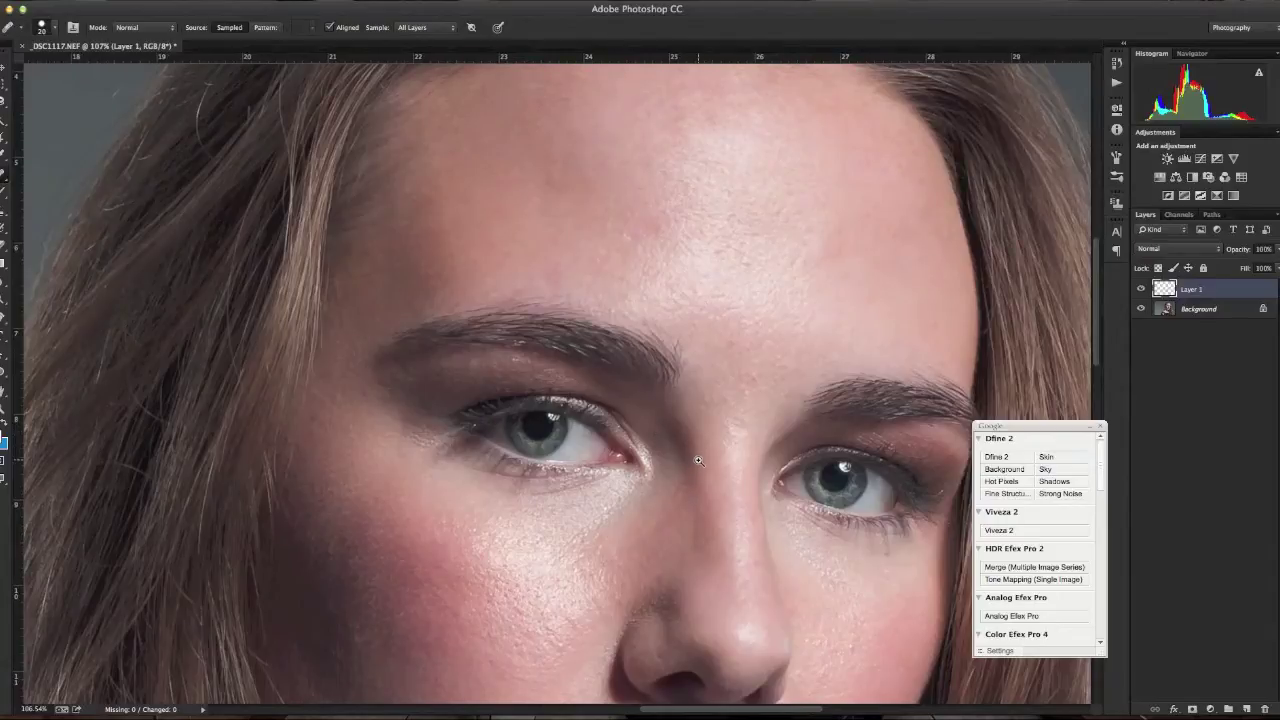
scroll(698, 460, down, 3)
drag(716, 483, 708, 469)
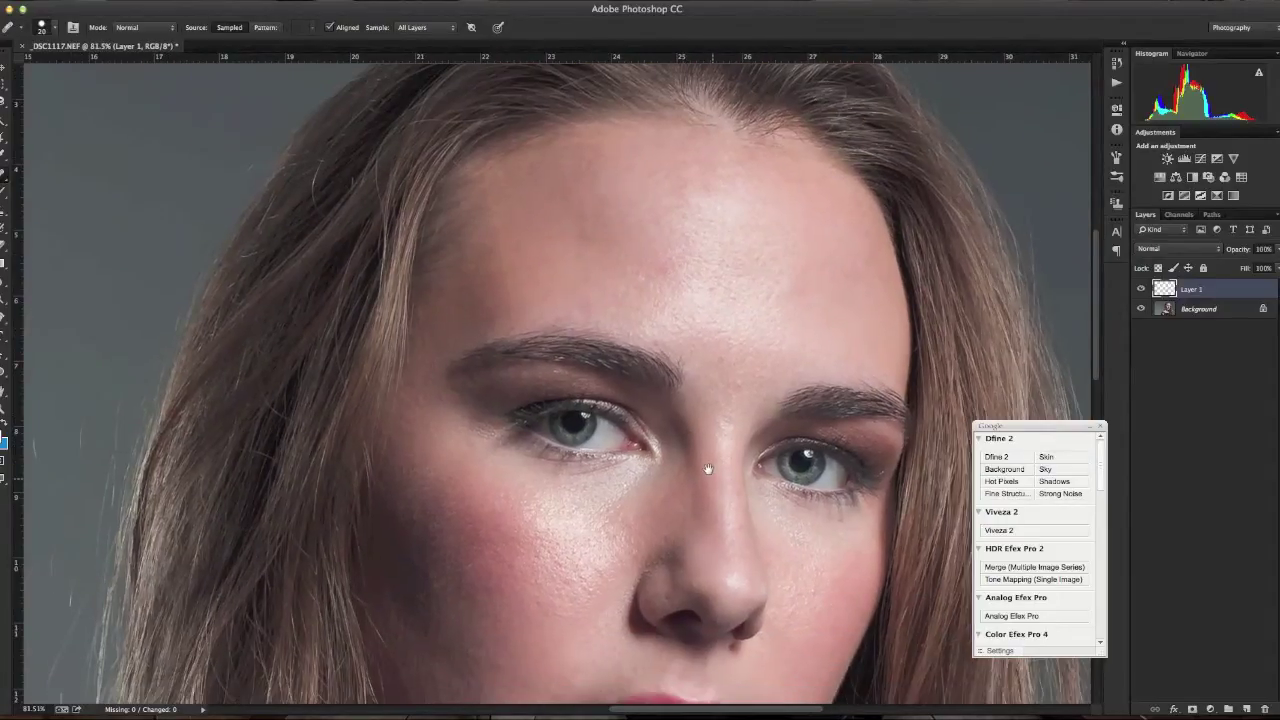
scroll(708, 469, down, 2)
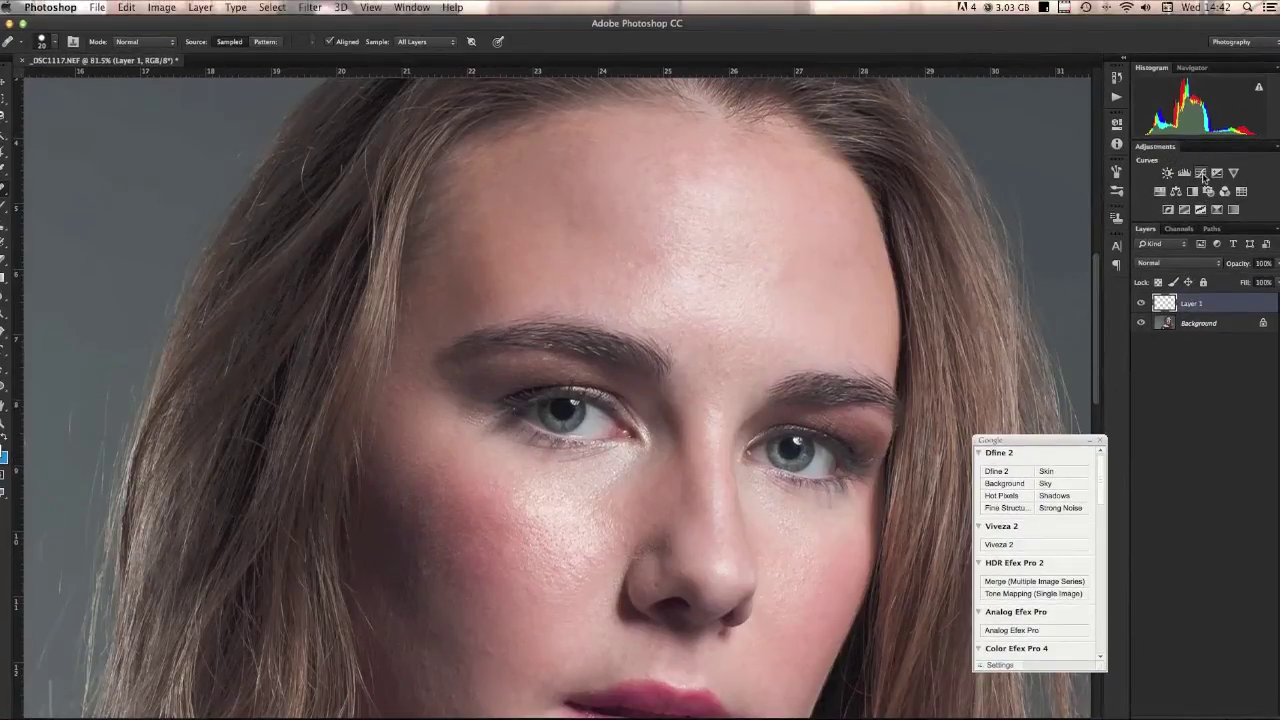
Step: Add a Curves adjustment layer and darken the image with curve points at input 181, output 159 and input 89, output 57
click(1202, 174)
click(1183, 178)
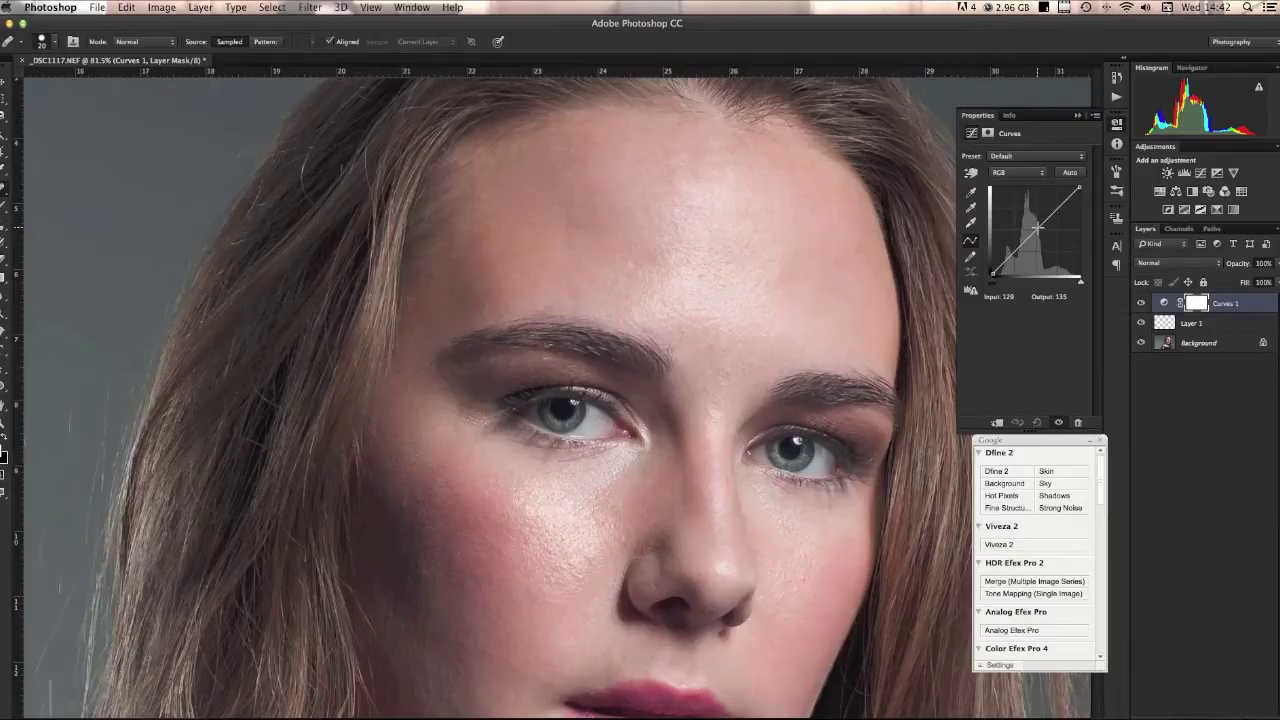
drag(1042, 225, 1044, 235)
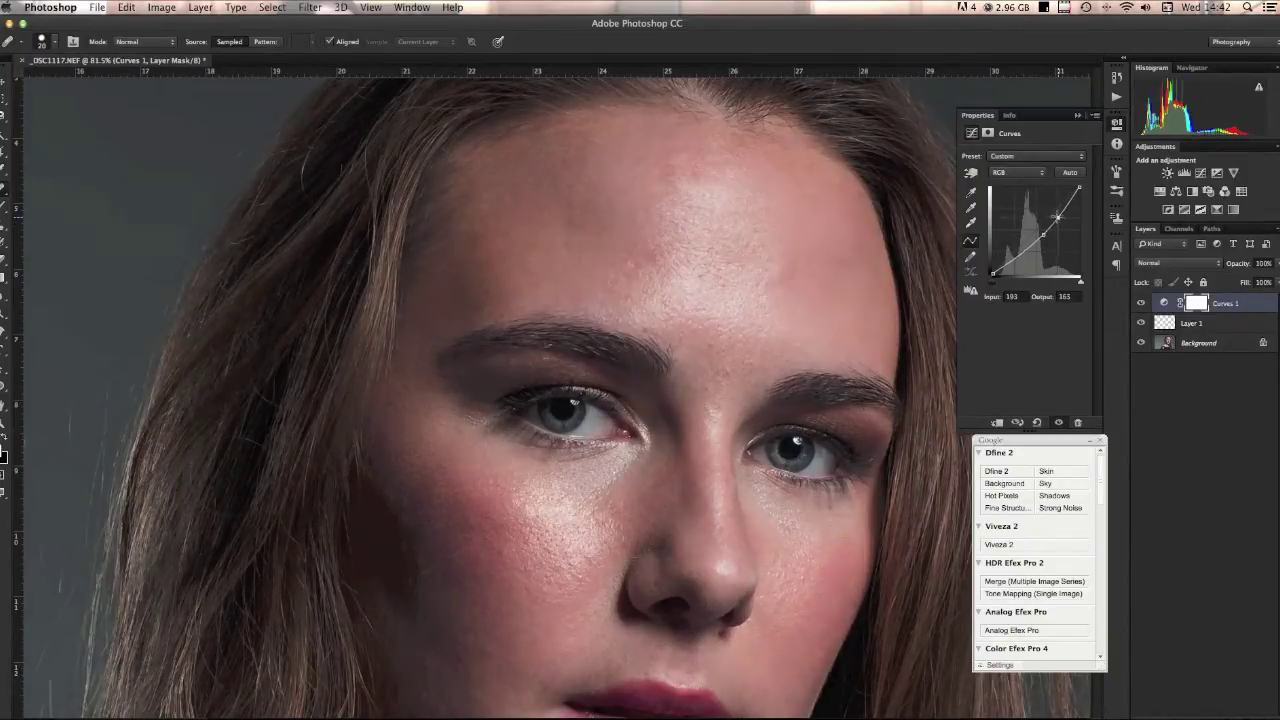
drag(1054, 220, 1055, 219)
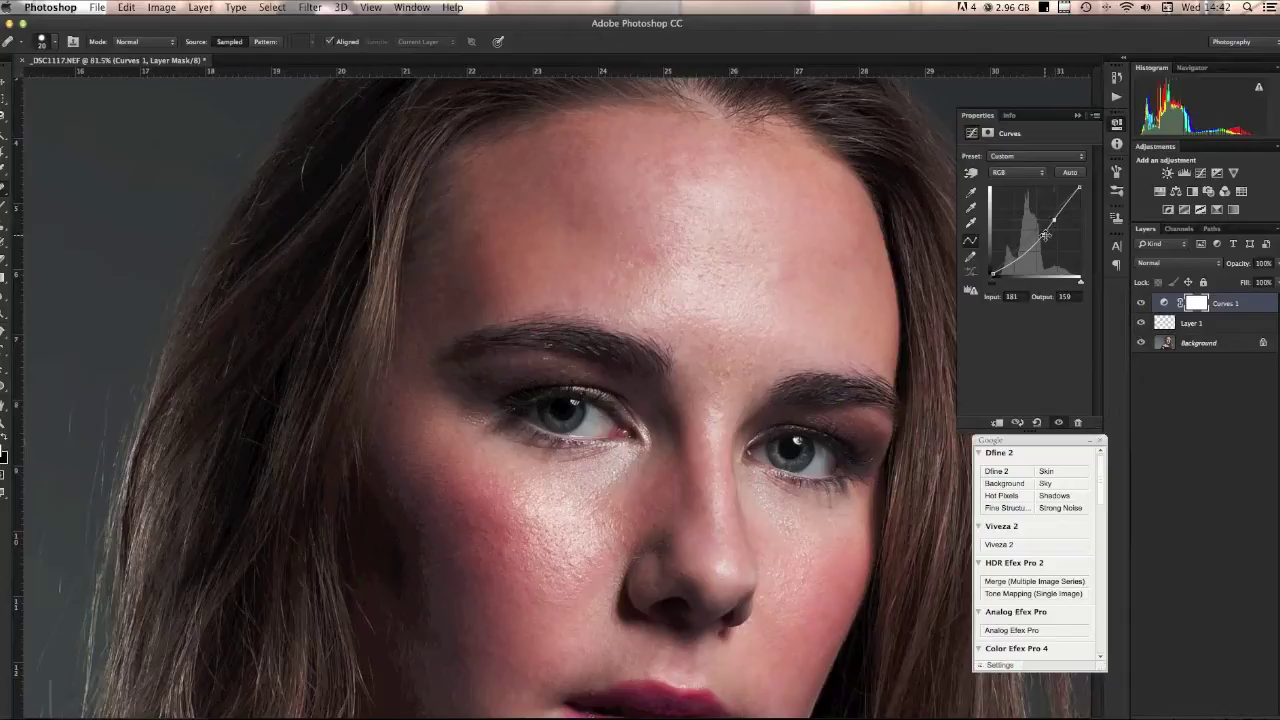
drag(1025, 245, 1023, 255)
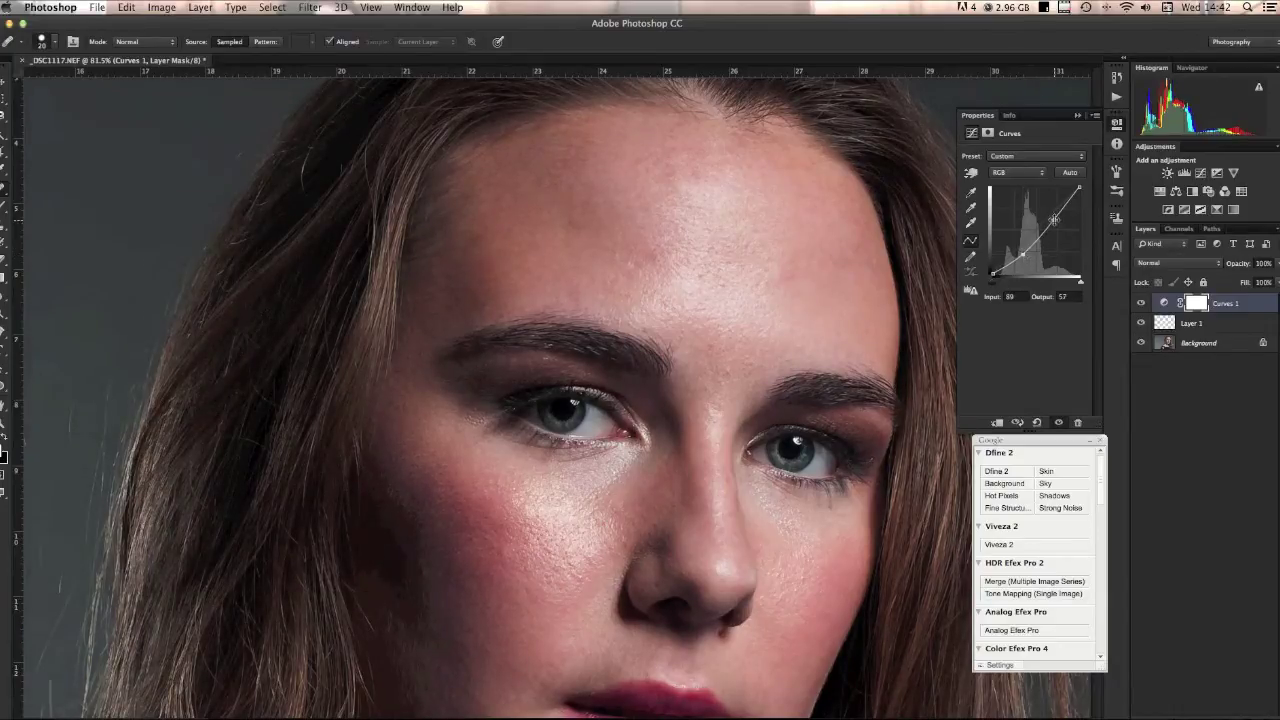
Step: Raise the upper curve point to input 181, output 173, and compare the portrait with and without the Curves layer
drag(1054, 219, 1054, 213)
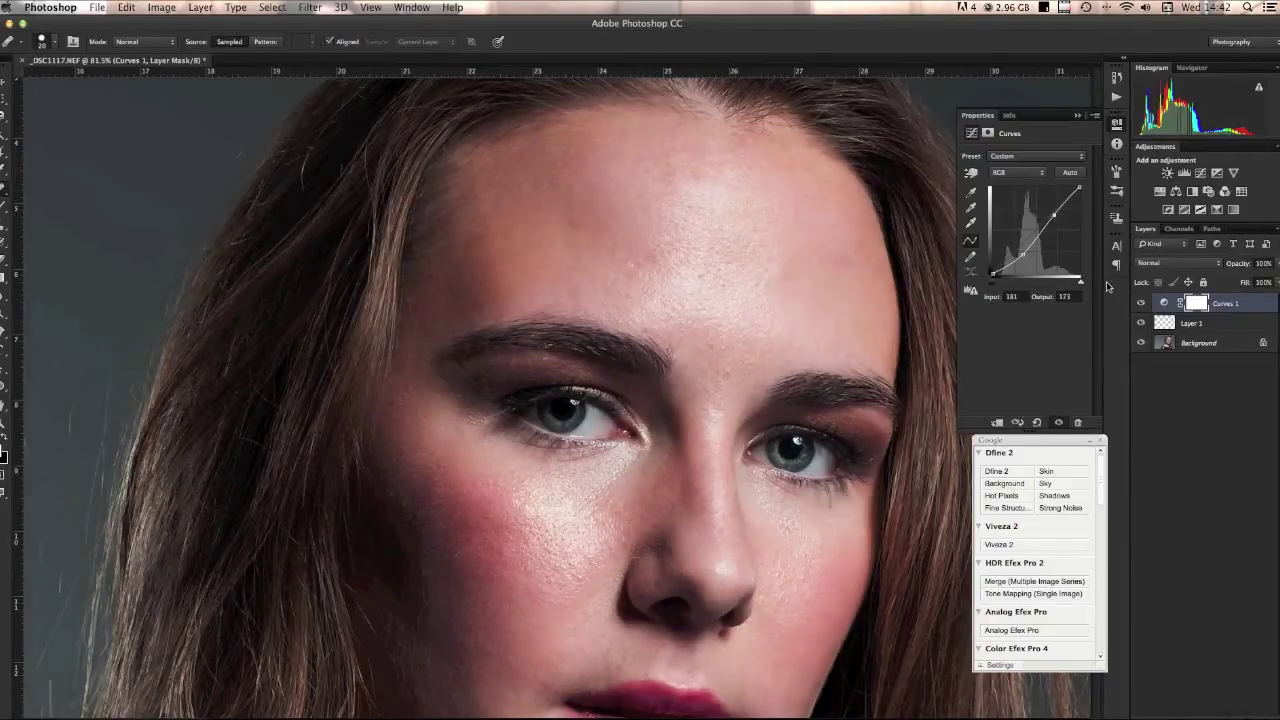
click(1140, 303)
click(1140, 303)
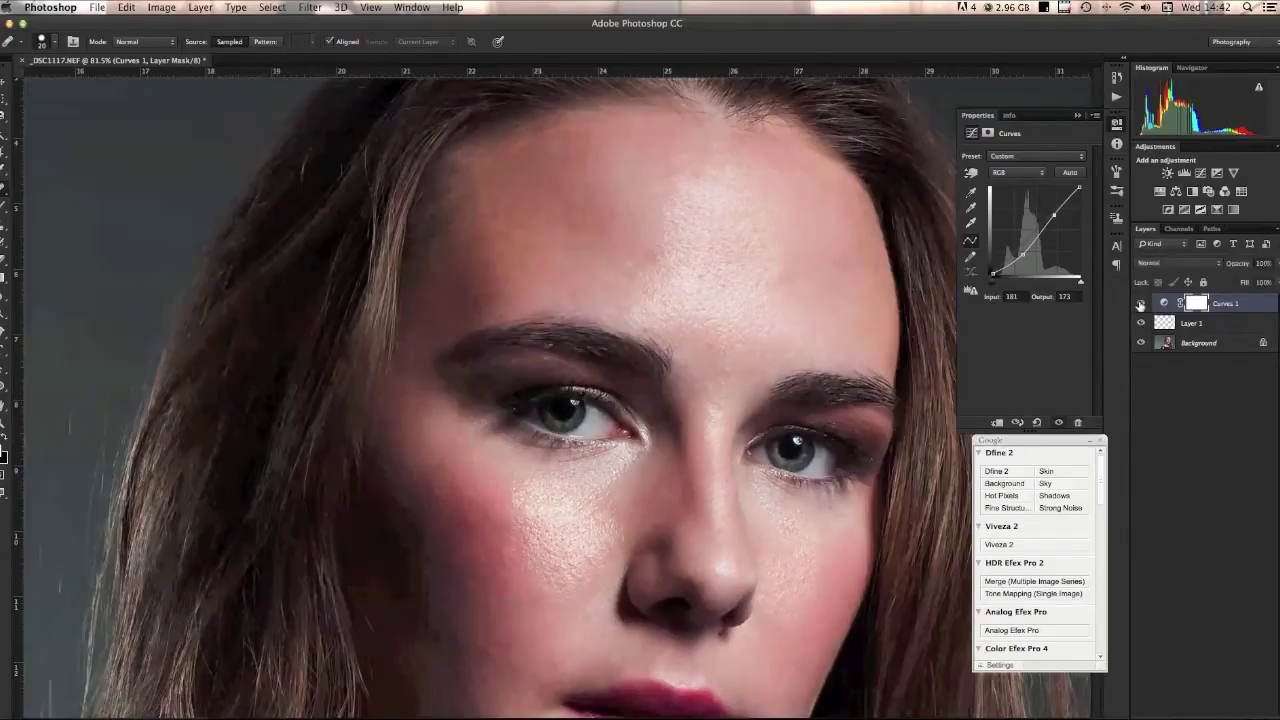
click(1140, 303)
click(1140, 303)
click(1140, 303)
click(1140, 303)
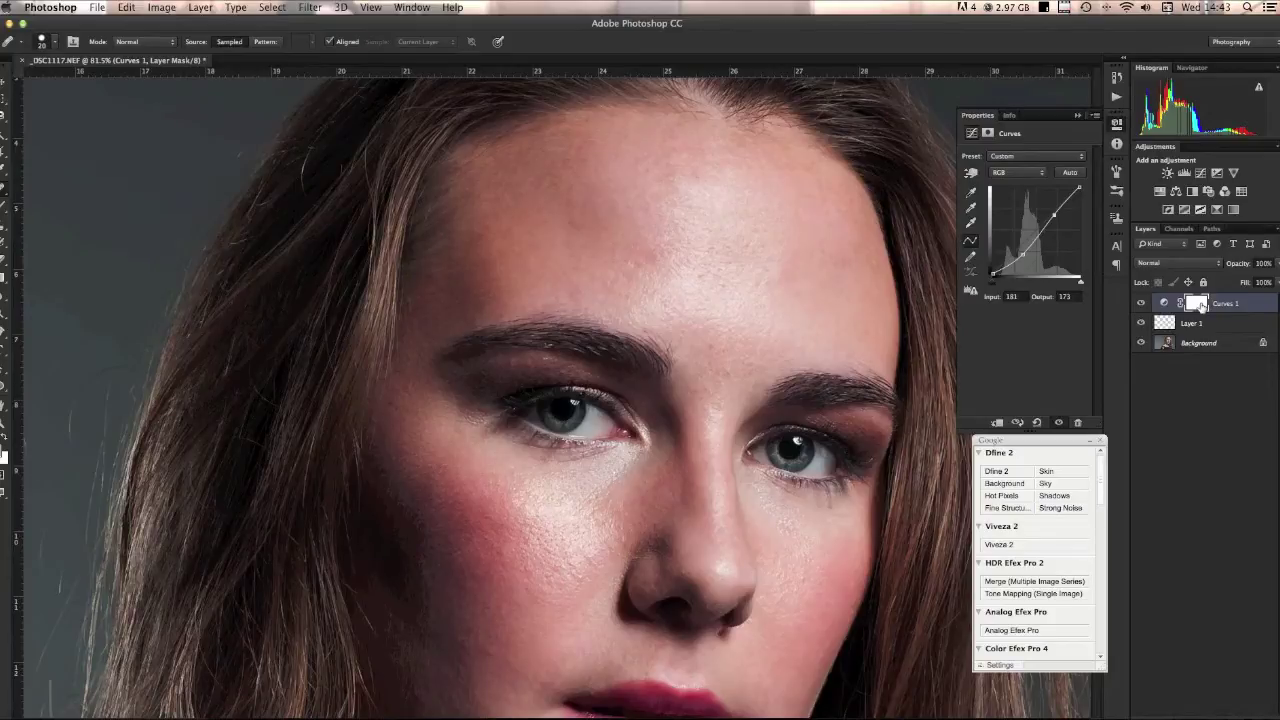
Step: Invert the Curves layer's mask to black and paint the effect onto the iris of the image-left eye with a 40 px white brush
key(super+i)
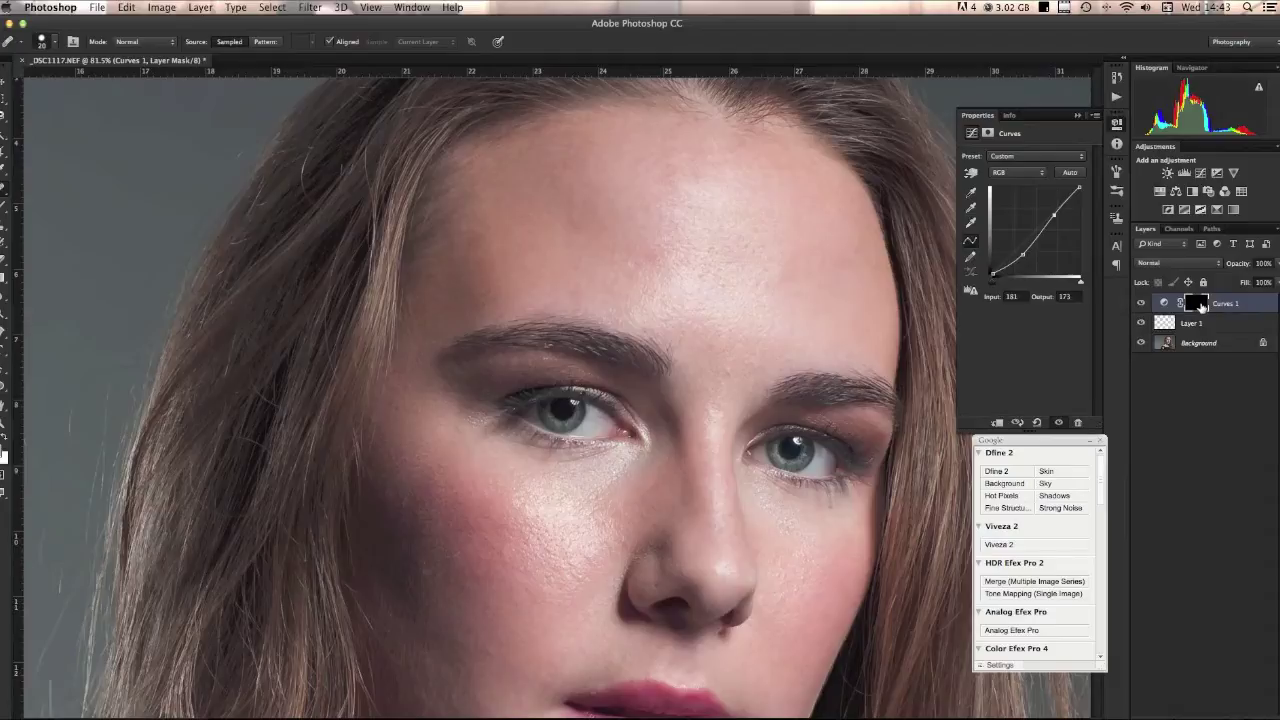
key(b)
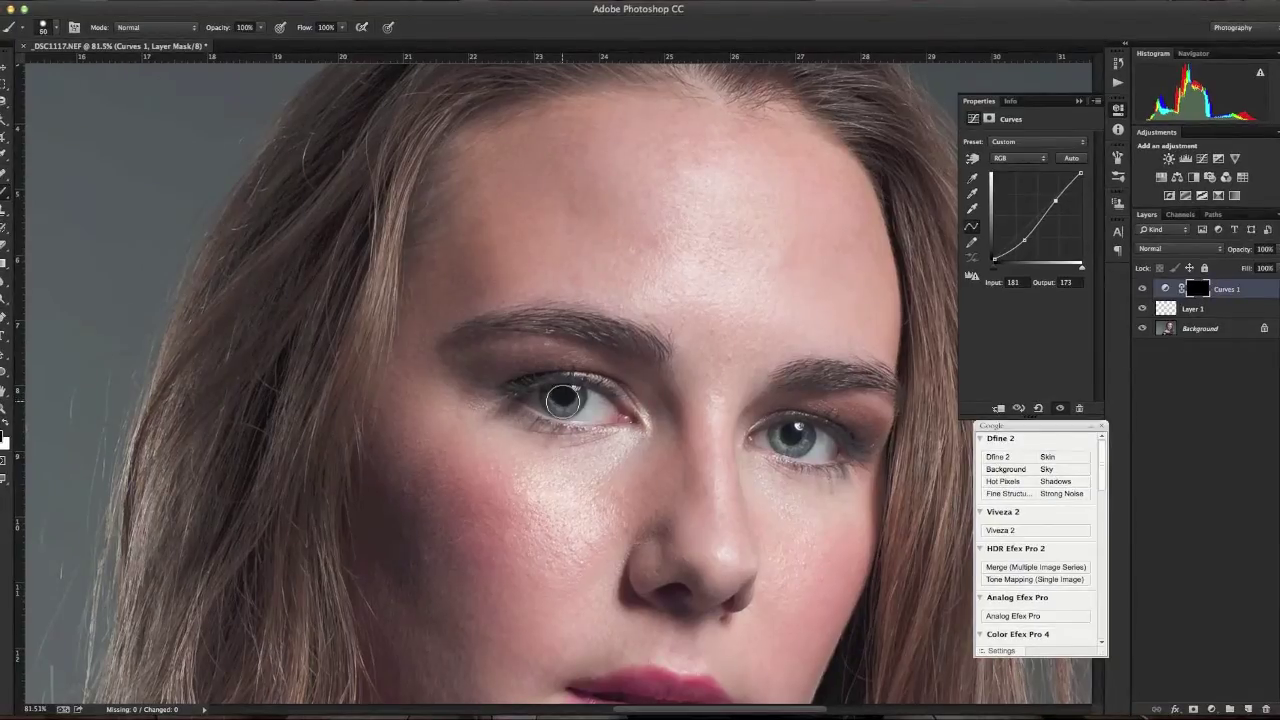
scroll(563, 399, up, 5)
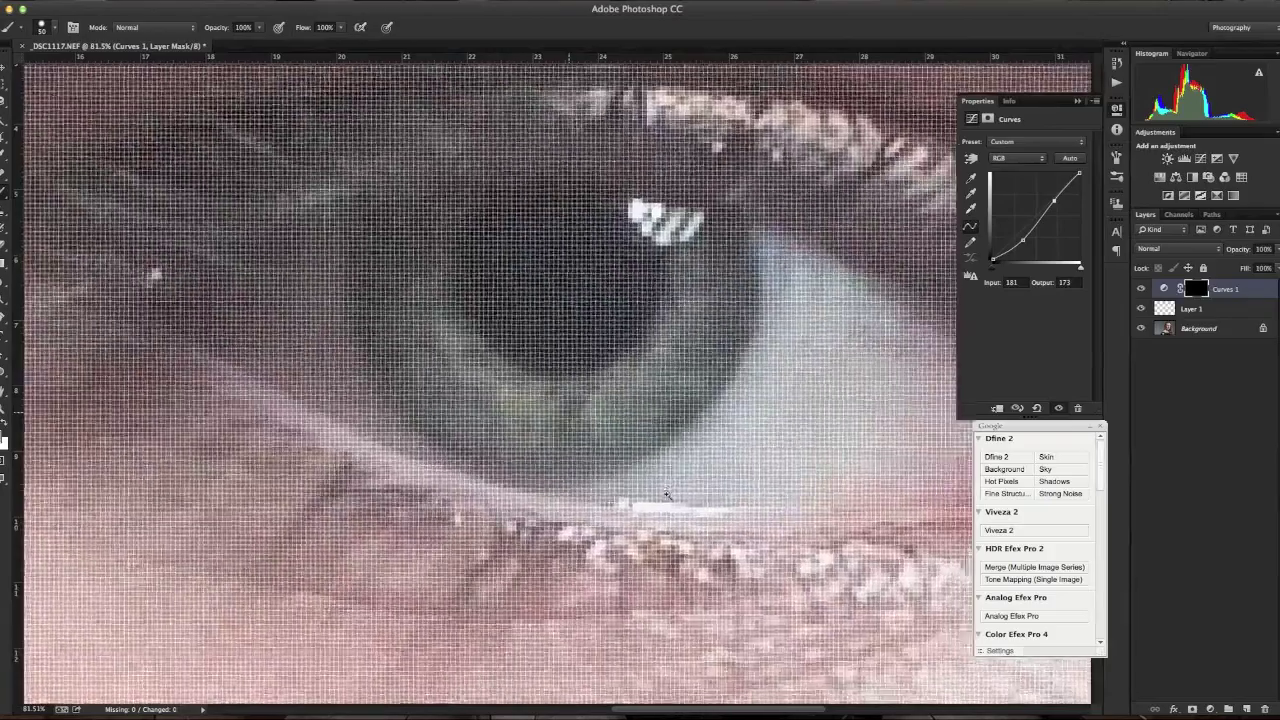
scroll(666, 494, down, 5)
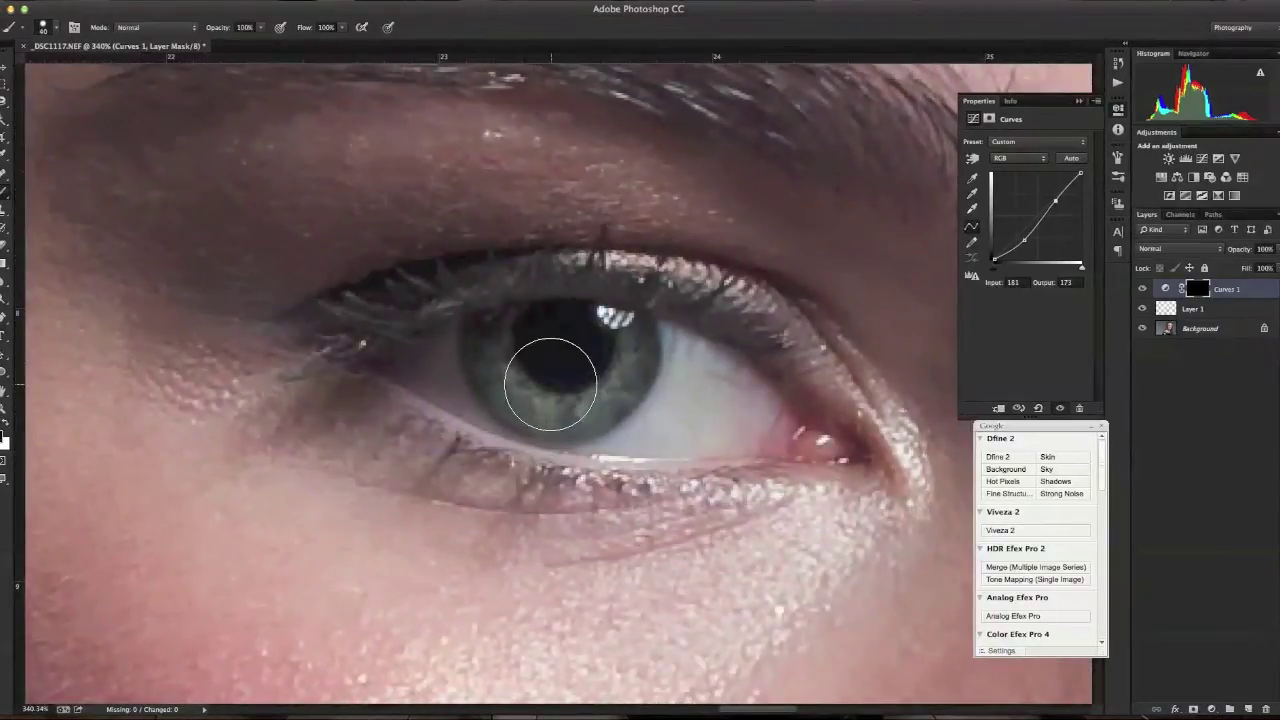
mouse_move(509, 353)
mouse_down()
mouse_move(560, 377)
mouse_move(607, 354)
mouse_move(724, 390)
mouse_move(749, 369)
mouse_move(499, 344)
mouse_move(539, 400)
mouse_move(611, 346)
mouse_up()
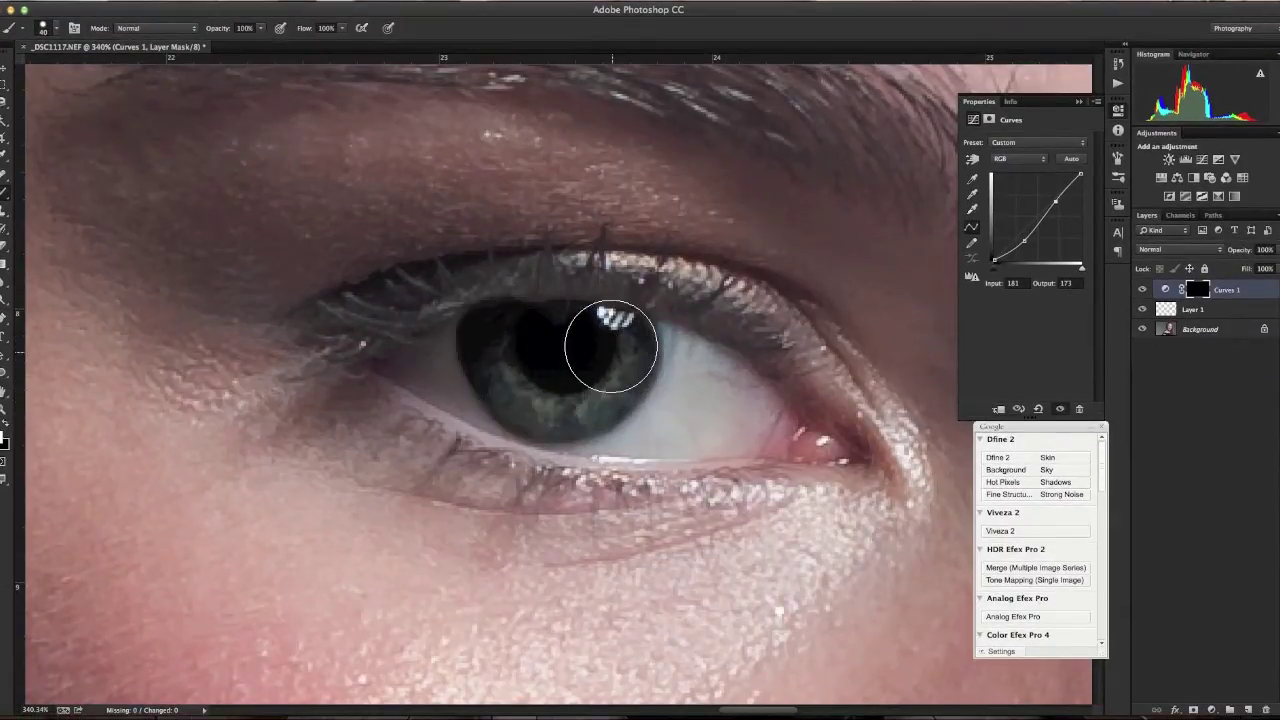
Step: Soften the brush and paint the Curves effect onto the iris of the image-right eye
click(55, 29)
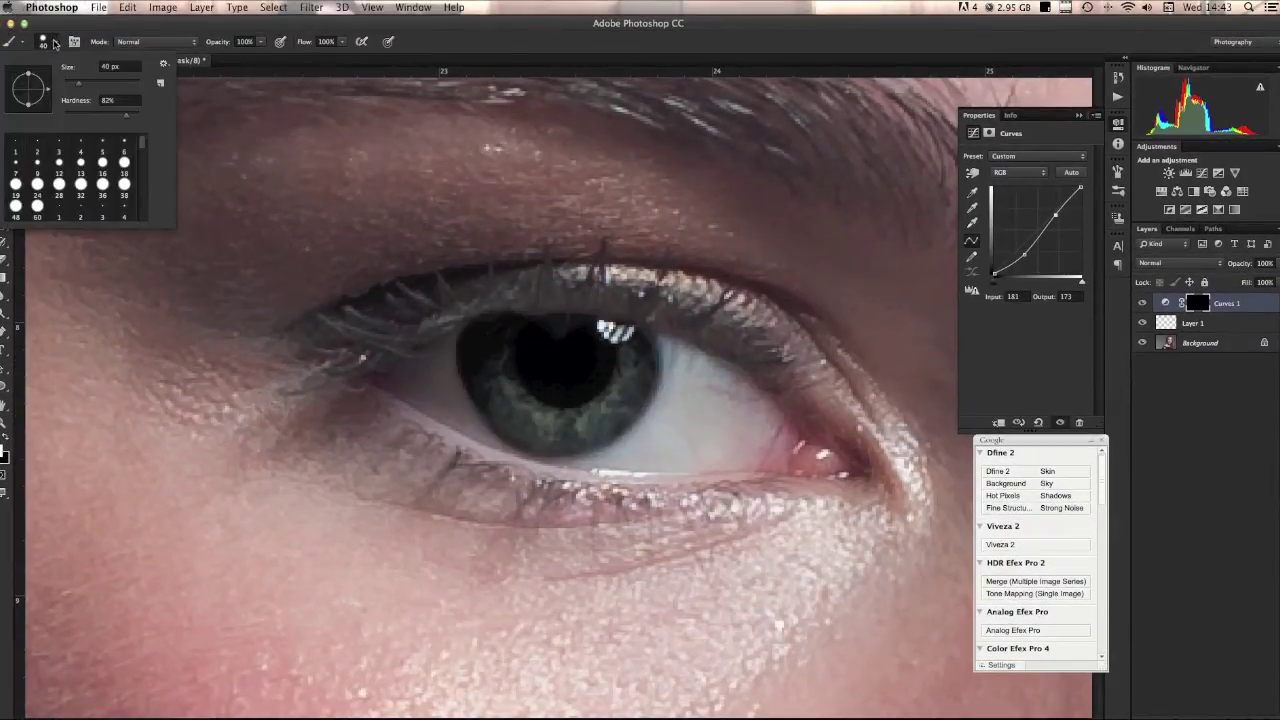
click(68, 116)
key(Return)
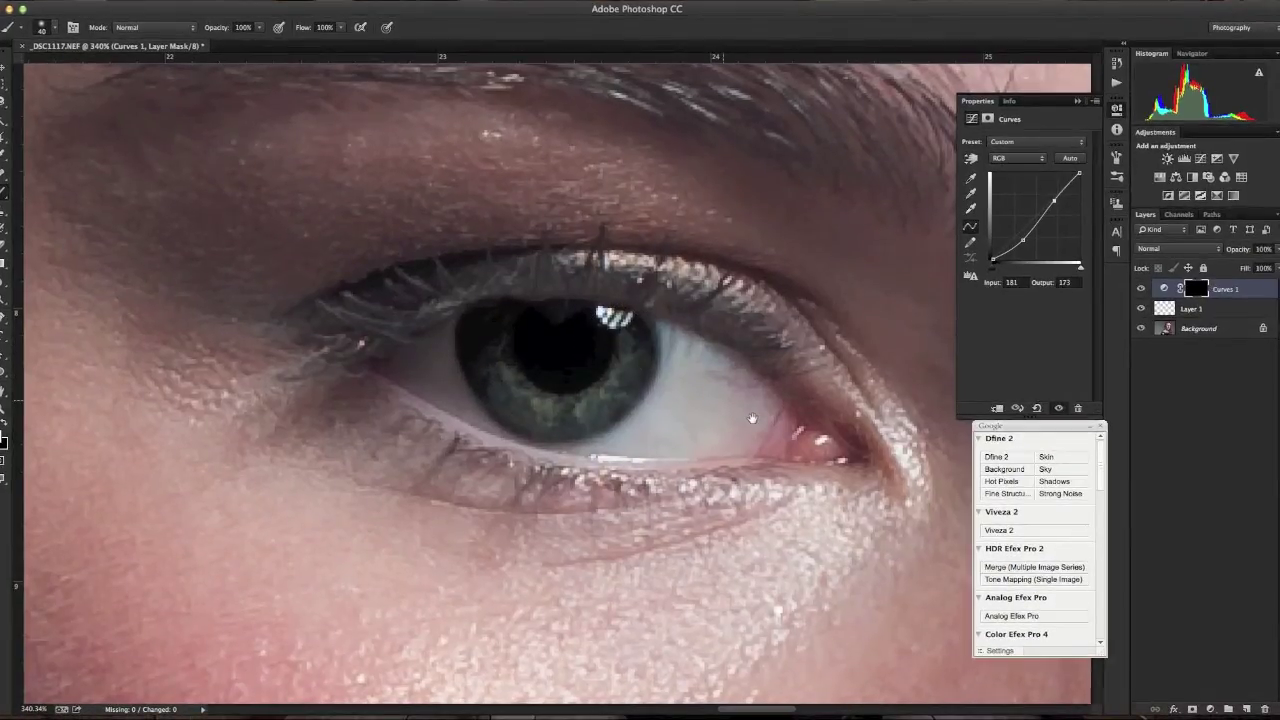
drag(818, 437, 423, 375)
mouse_move(840, 416)
mouse_down()
mouse_move(420, 389)
mouse_move(350, 360)
mouse_up()
mouse_move(571, 385)
mouse_down()
mouse_move(557, 386)
mouse_move(586, 386)
mouse_move(543, 391)
mouse_move(584, 427)
mouse_move(614, 400)
mouse_move(643, 414)
mouse_move(643, 371)
mouse_move(507, 487)
mouse_move(577, 489)
mouse_up()
Step: Compare the eyes with and without the Curves layer, both up close and in the whole portrait
click(1139, 291)
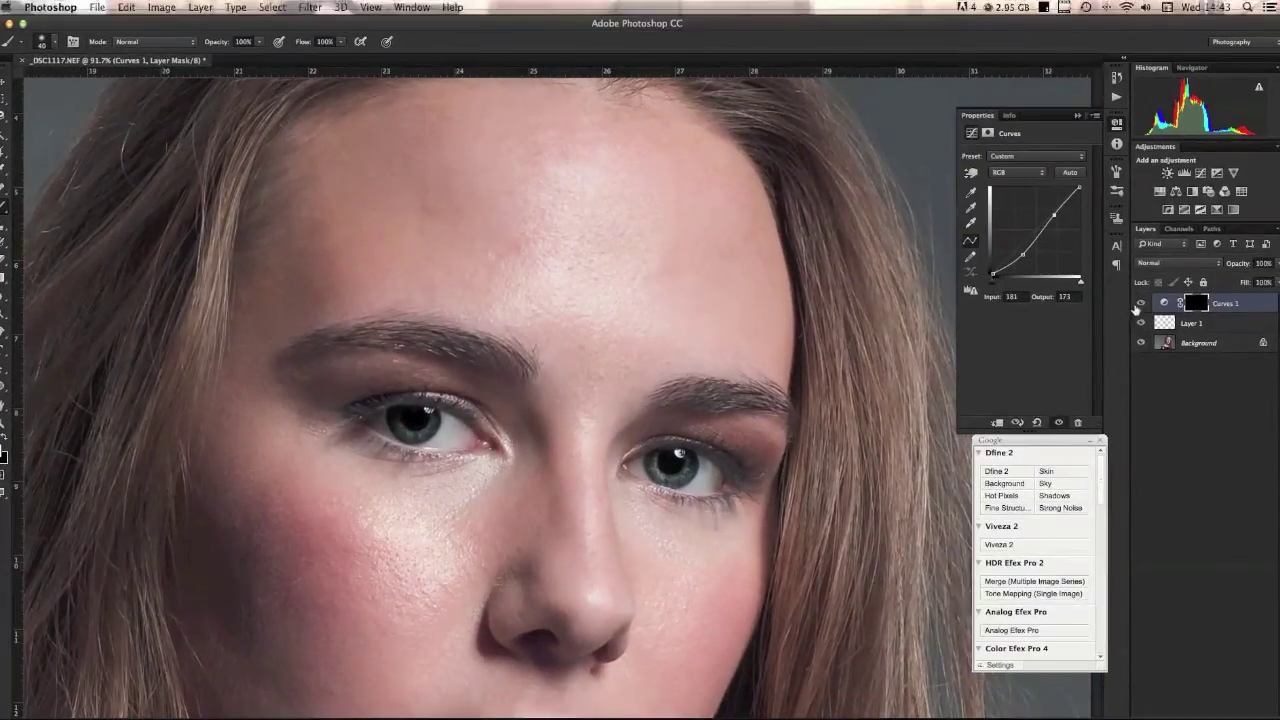
click(1139, 291)
click(1139, 304)
click(1139, 304)
click(1139, 304)
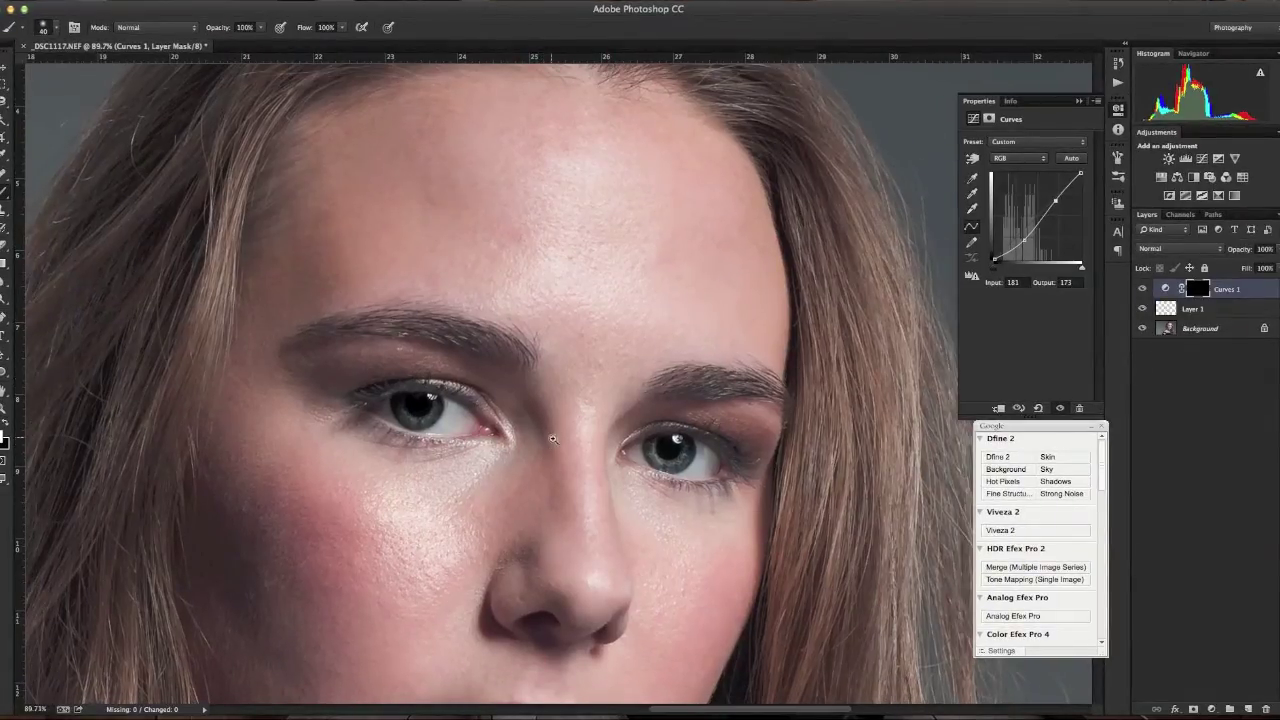
scroll(550, 448, down, 5)
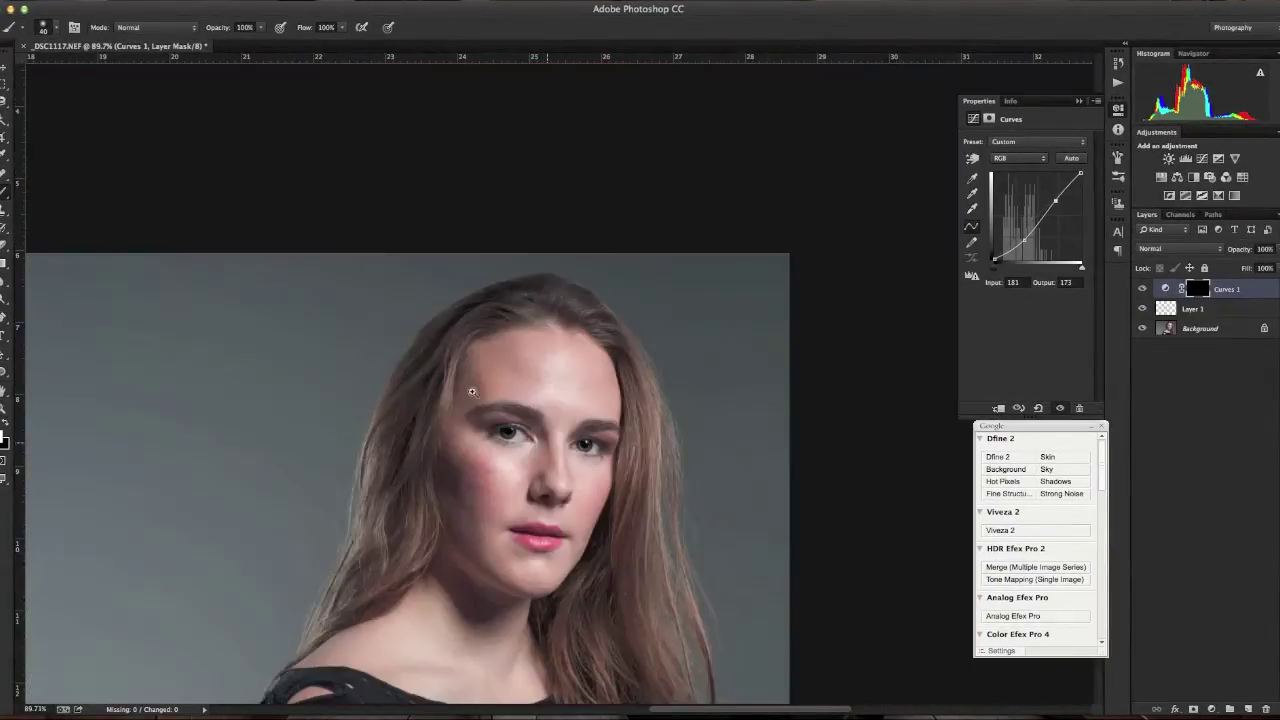
scroll(670, 355, up, 2)
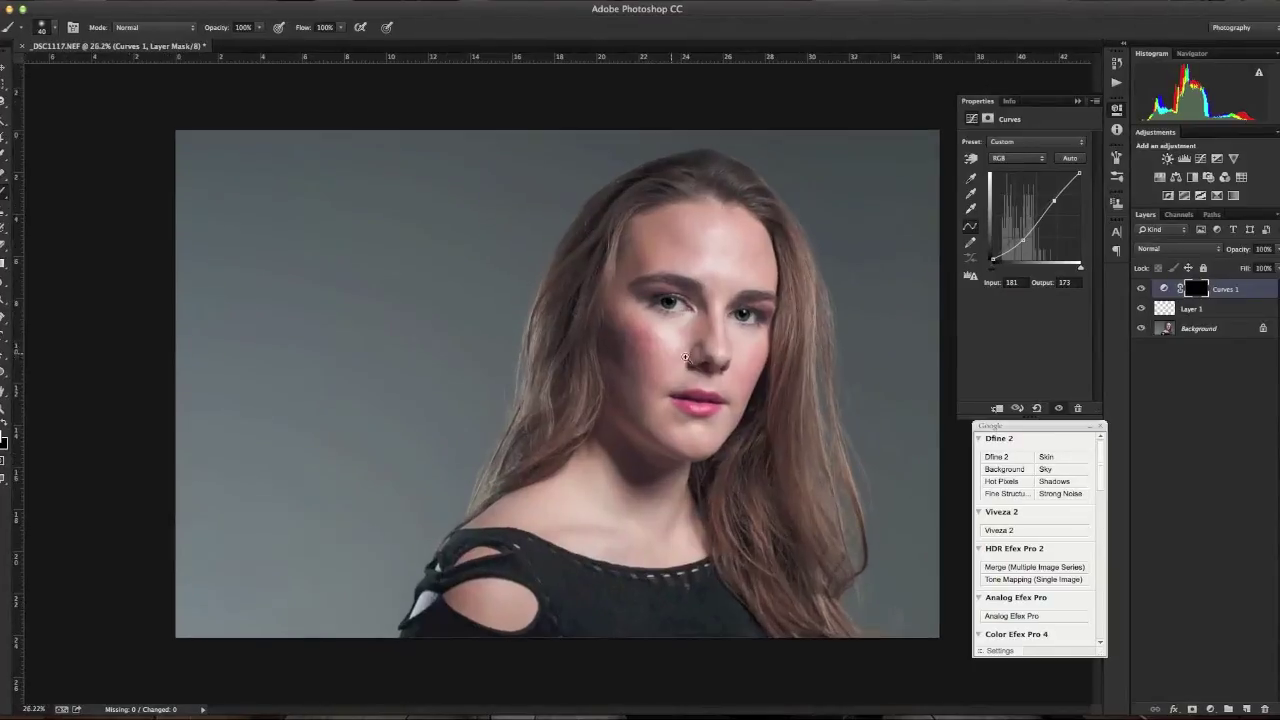
click(1141, 304)
click(1141, 304)
click(1141, 305)
click(1141, 304)
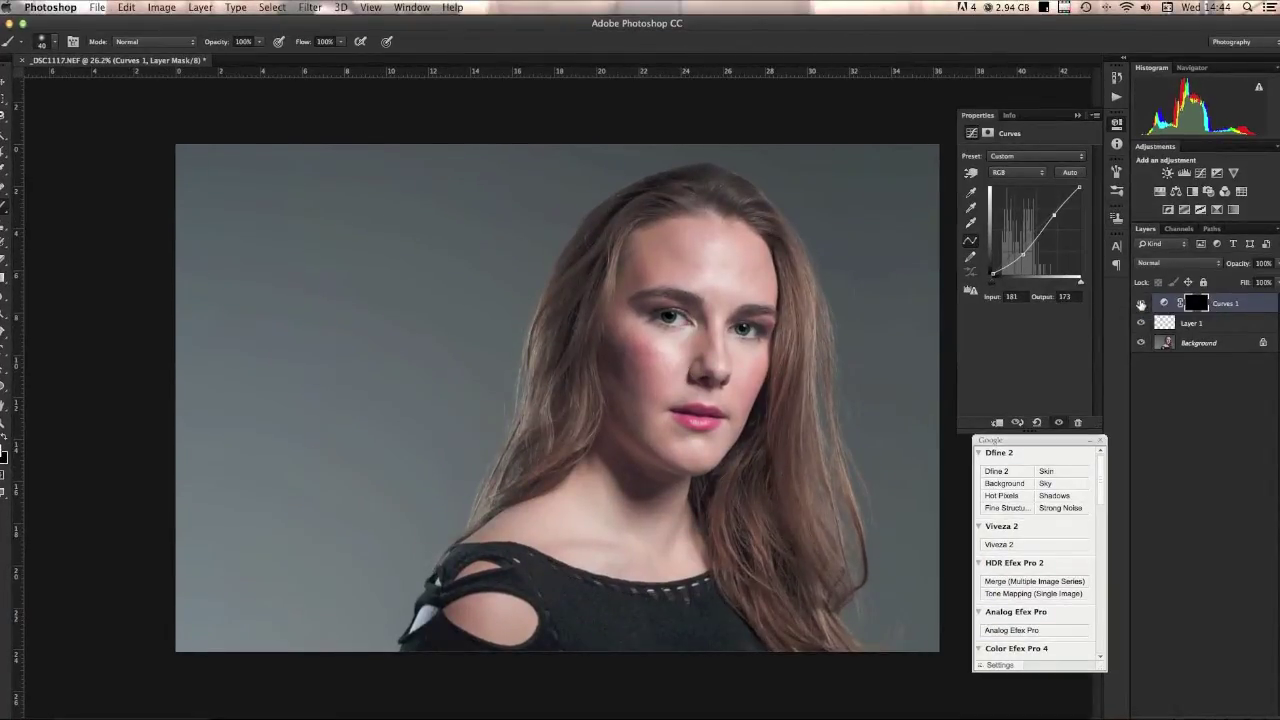
Step: Add a Hue/Saturation adjustment layer clipped to the eye Curves layer and set its saturation to +49
drag(737, 345, 834, 420)
mouse_move(585, 356)
mouse_down()
mouse_move(635, 450)
mouse_move(614, 434)
mouse_up()
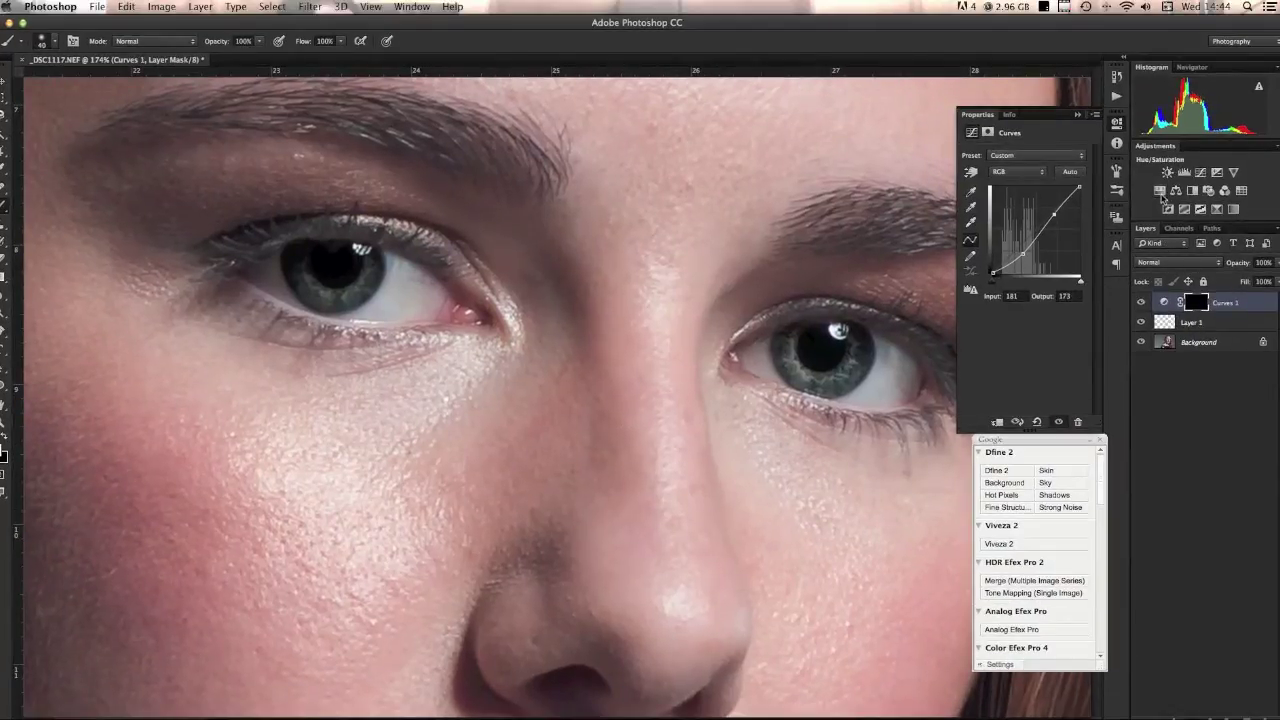
click(1160, 191)
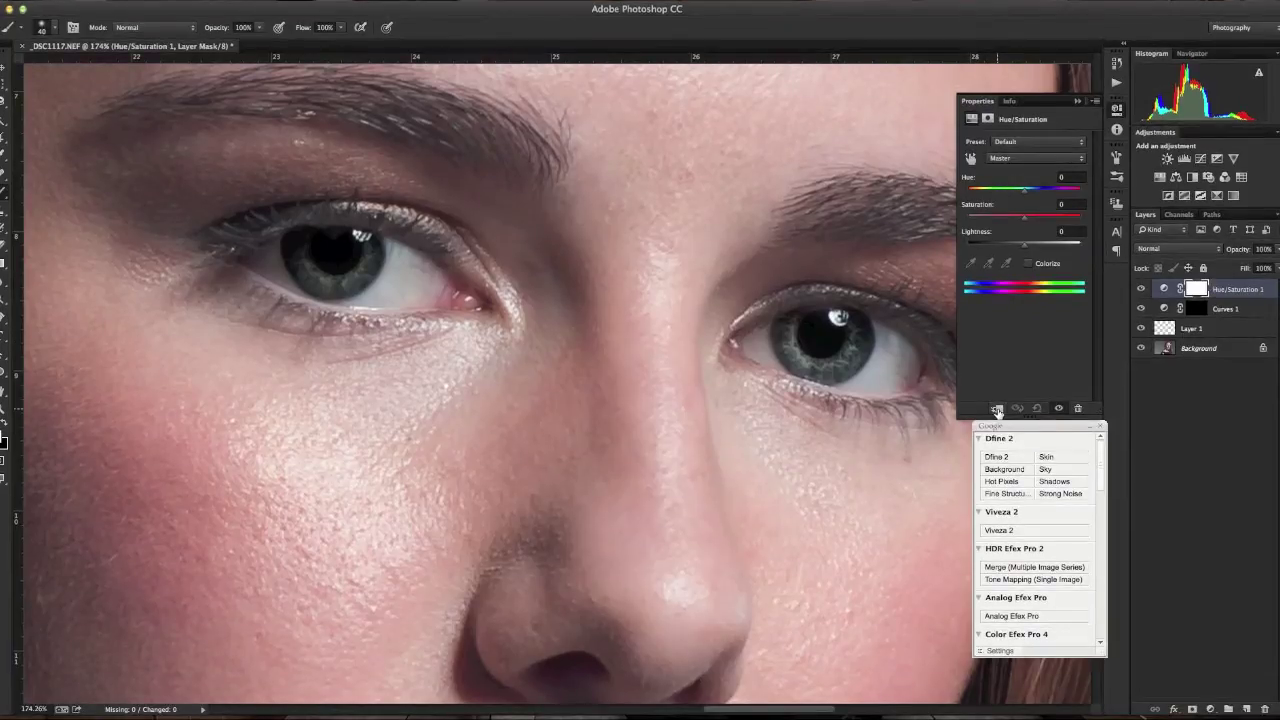
click(997, 409)
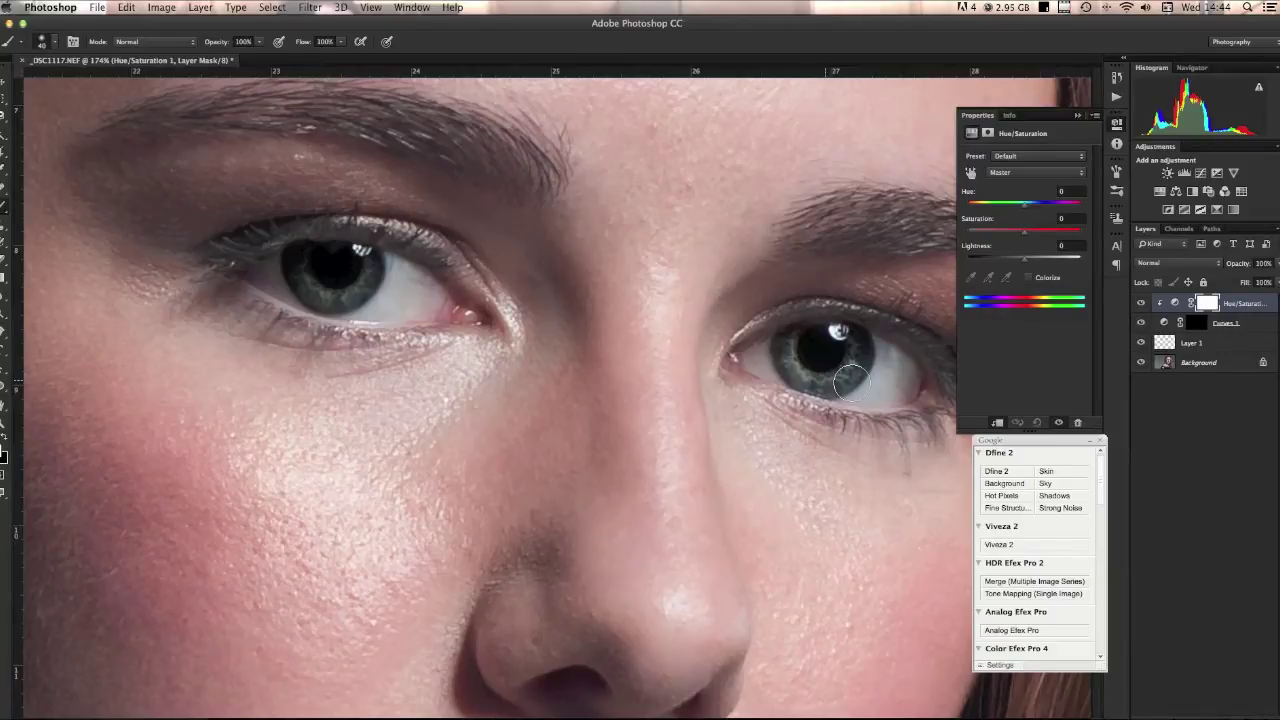
drag(1024, 237, 1053, 236)
drag(1040, 235, 1038, 238)
mouse_move(1040, 236)
mouse_down()
mouse_move(1087, 237)
mouse_move(1052, 237)
mouse_up()
Step: Compare the eyes with and without the saturation adjustment and review the result across the whole face
click(1139, 304)
click(1139, 304)
click(1139, 304)
click(1139, 304)
scroll(600, 450, down, 5)
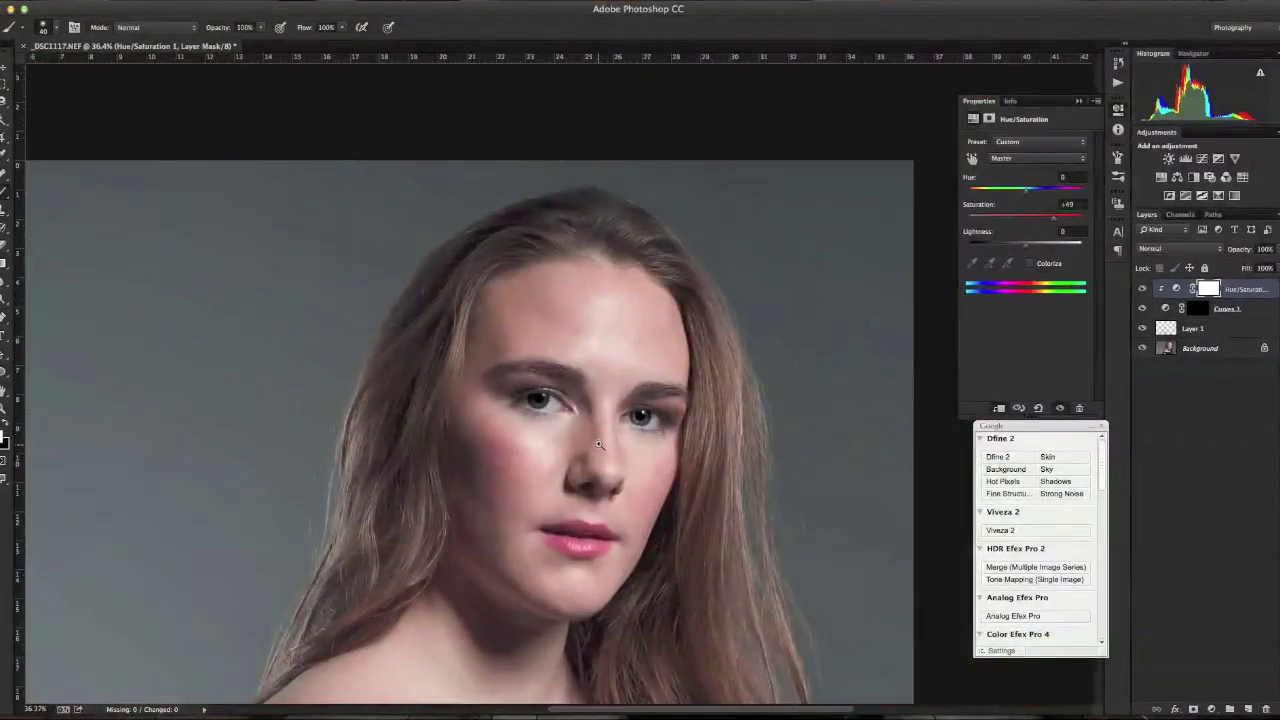
scroll(598, 443, up, 2)
scroll(630, 471, up, 2)
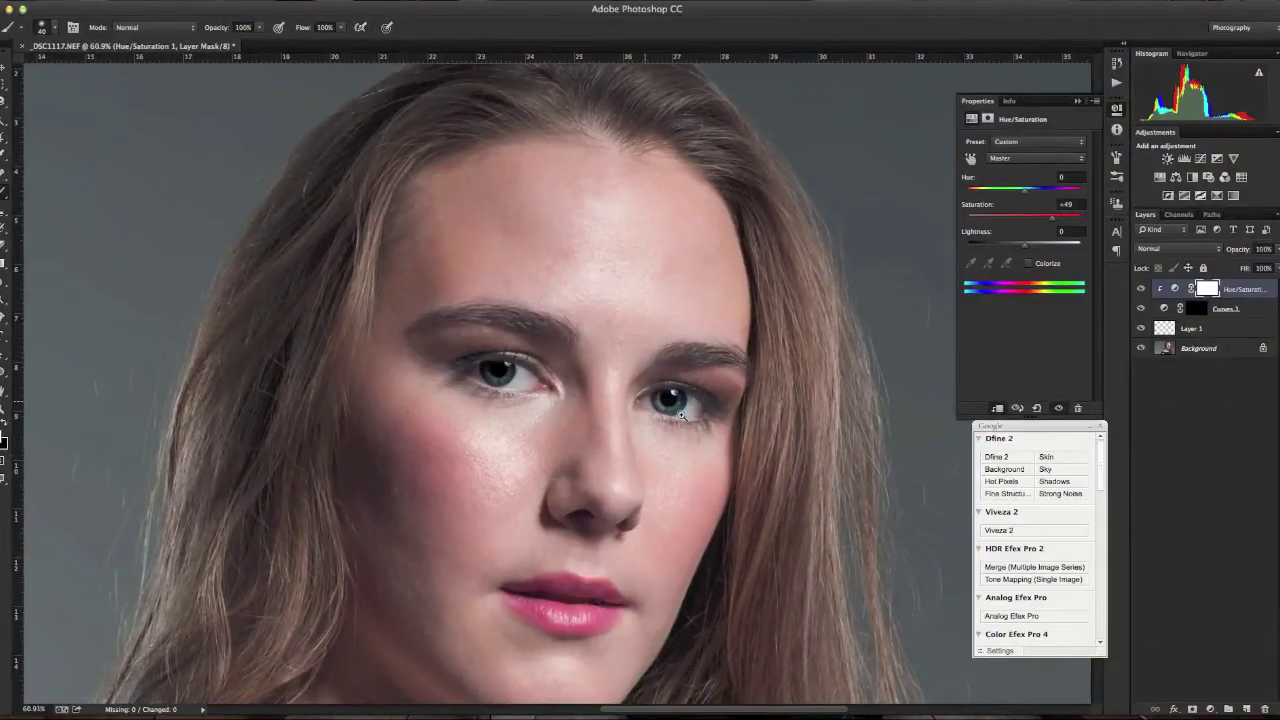
Step: Add a second Curves layer brightened with a point at input 127, output 181, and invert its mask to black
scroll(680, 417, up, 6)
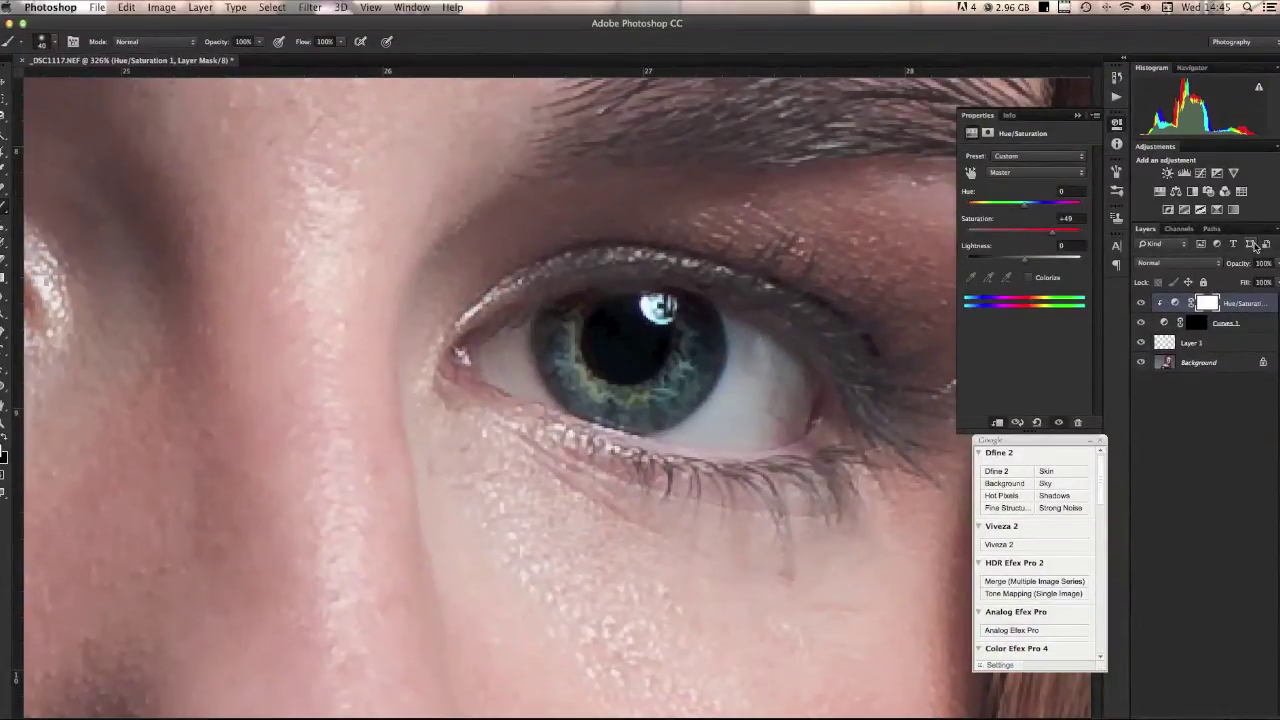
click(1201, 176)
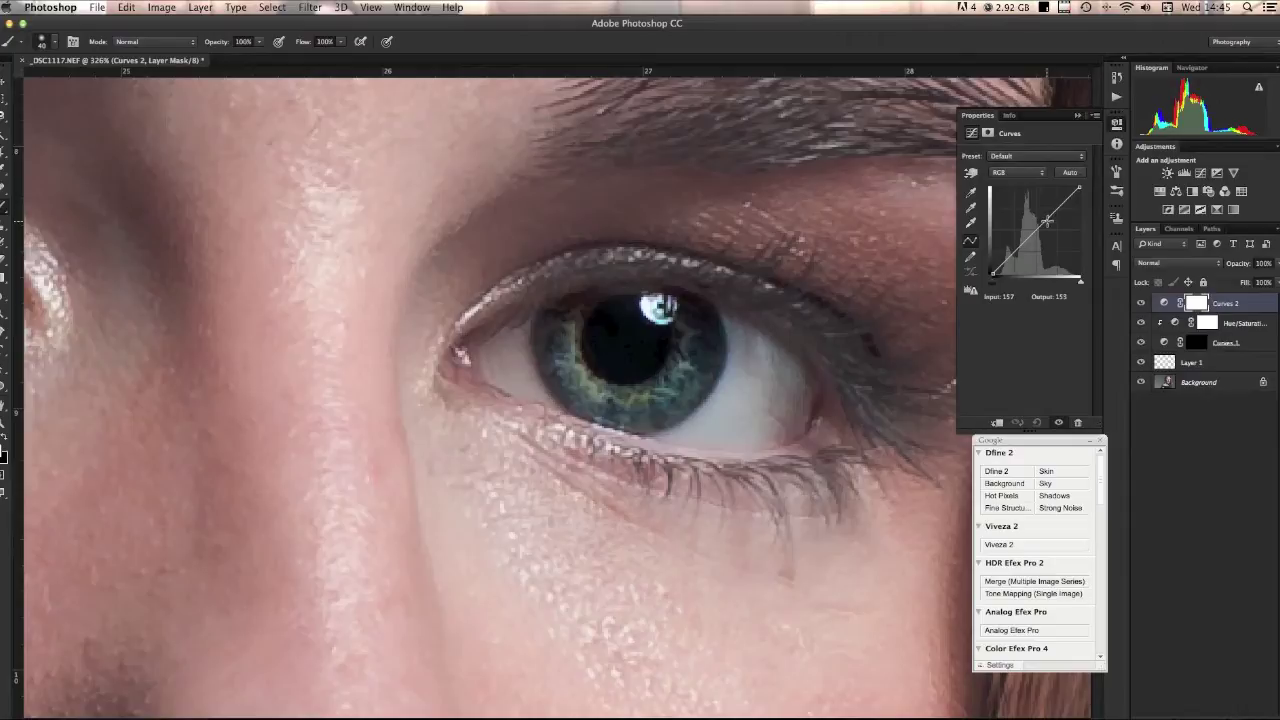
click(1045, 219)
drag(1045, 219, 1036, 210)
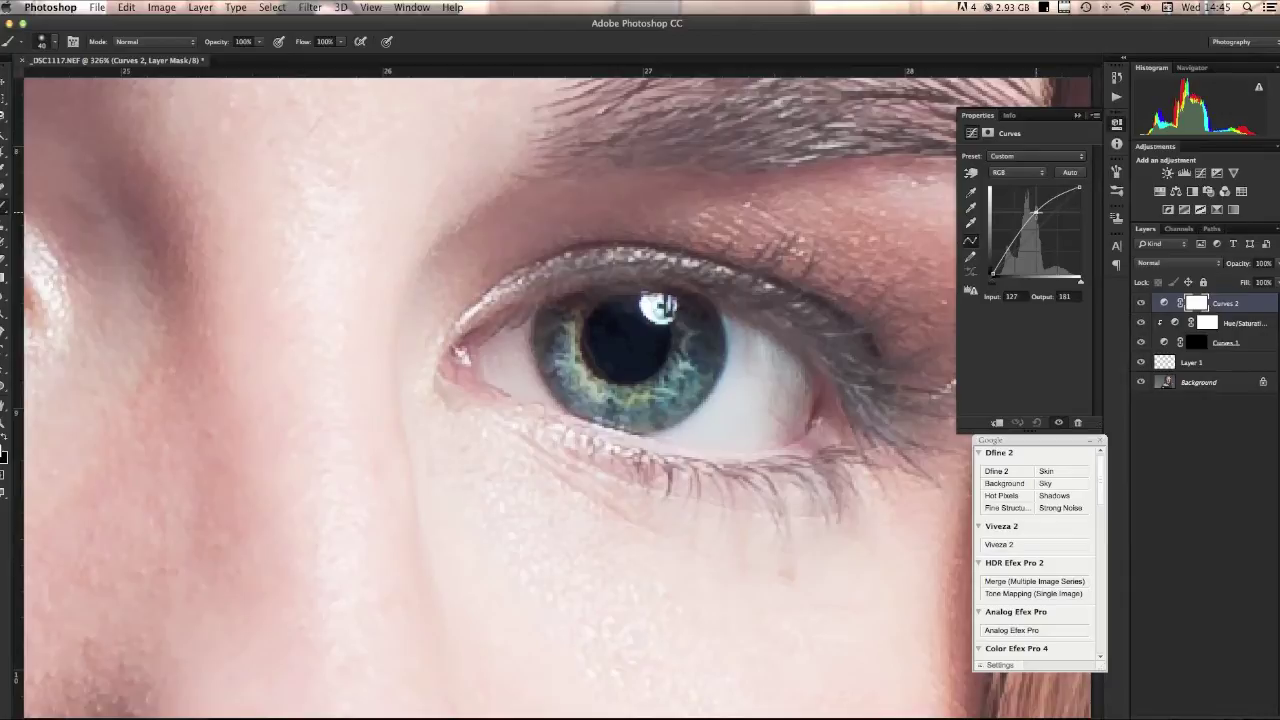
click(1196, 305)
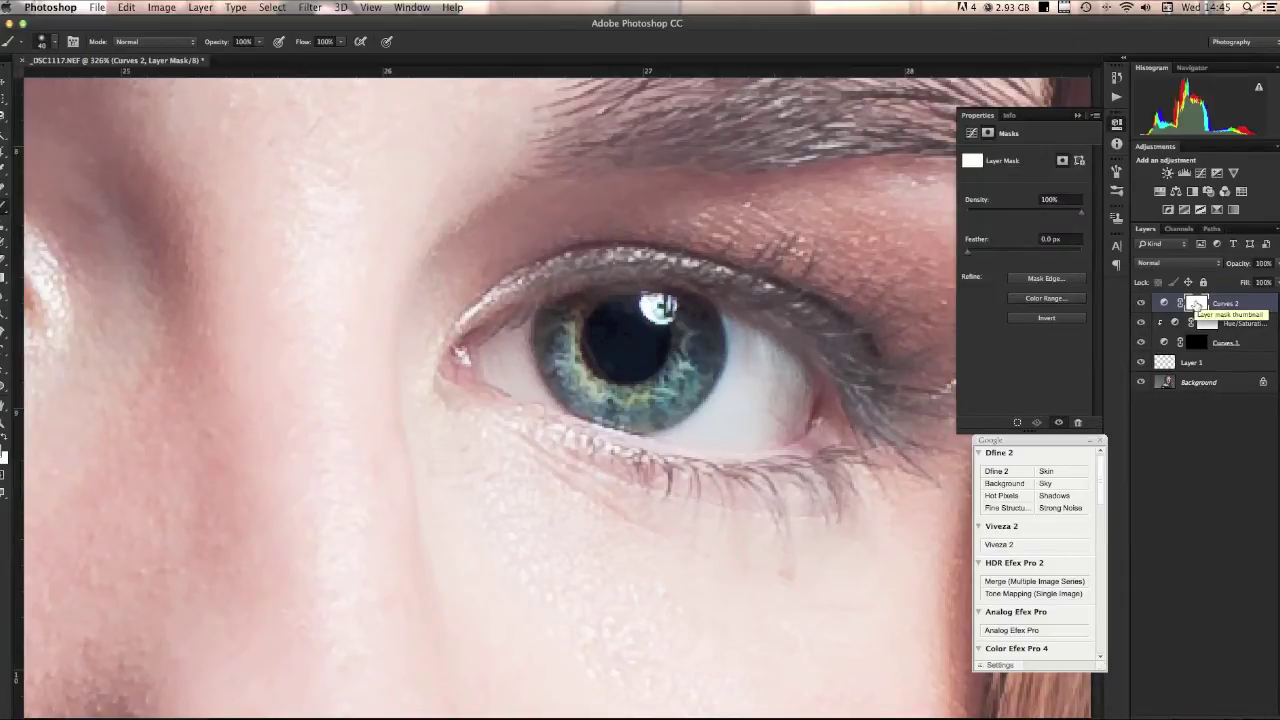
key(super+i)
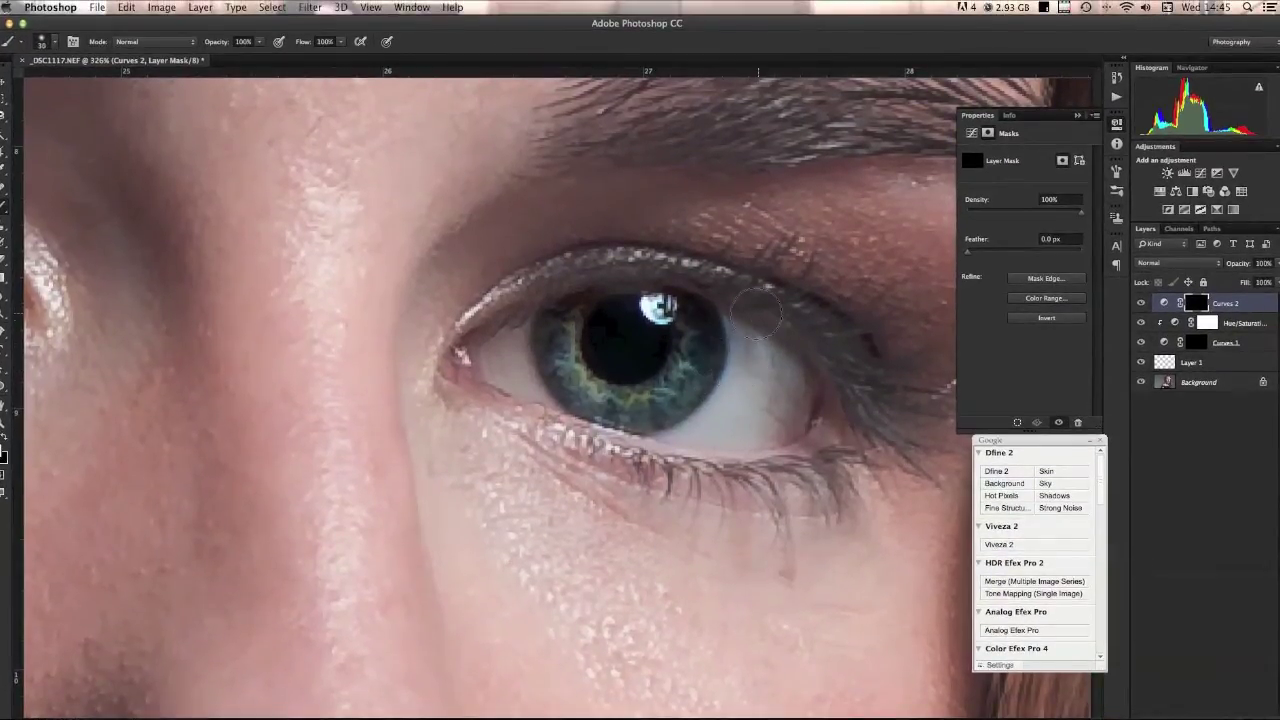
Step: Brighten the white of the image-right eye on both sides of the iris by painting the mask with a smaller 15 px white brush
key(bracketleft)
mouse_move(756, 345)
mouse_down()
mouse_move(749, 382)
mouse_move(669, 440)
mouse_move(736, 408)
mouse_move(736, 423)
mouse_move(761, 384)
mouse_move(798, 372)
mouse_move(796, 350)
mouse_move(777, 362)
mouse_move(780, 389)
mouse_move(790, 350)
mouse_up()
mouse_move(508, 325)
mouse_down()
mouse_move(515, 310)
mouse_move(516, 380)
mouse_move(554, 417)
mouse_move(492, 371)
mouse_move(497, 334)
mouse_up()
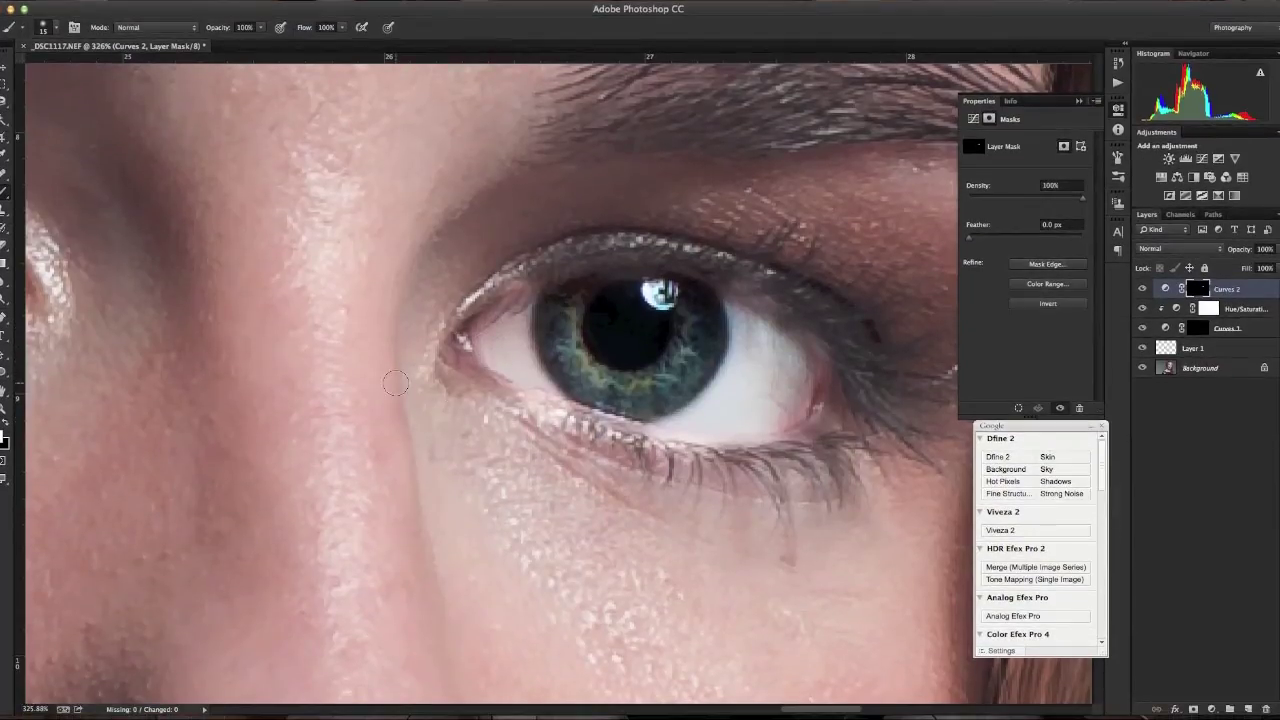
Step: Brighten the white of the image-left eye on both sides of the iris by painting white on the second Curves mask
drag(247, 460, 771, 366)
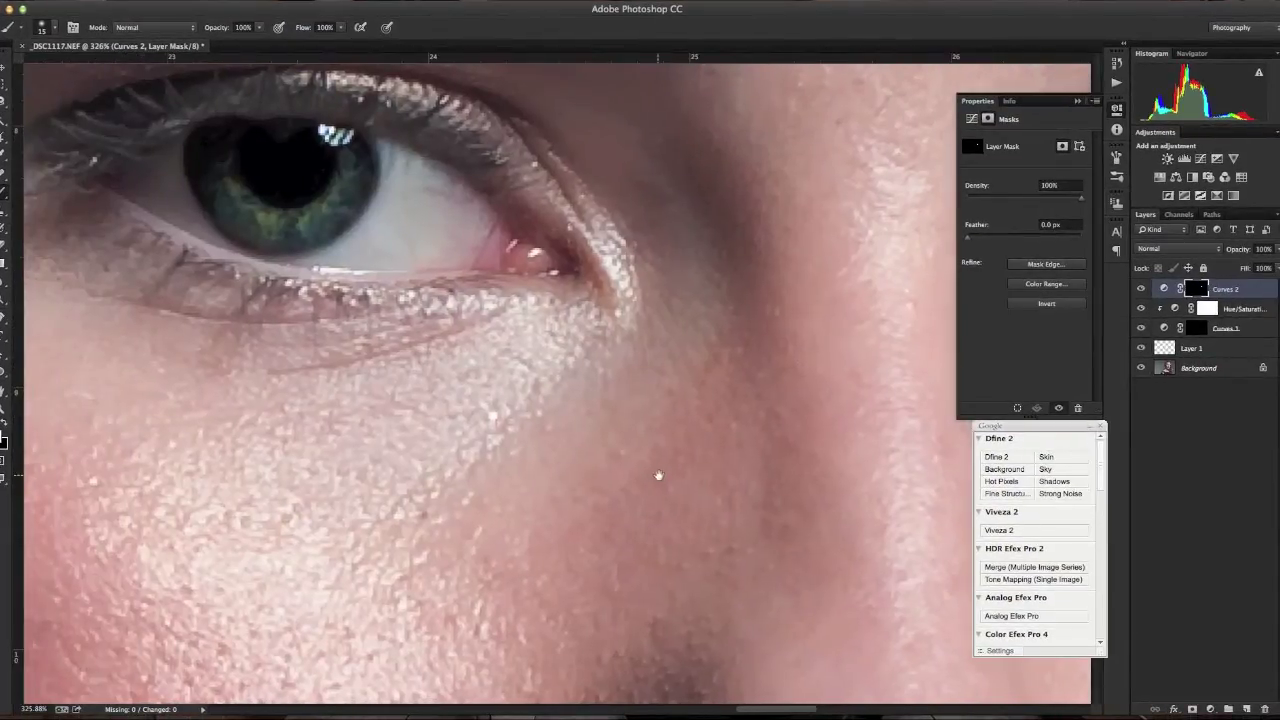
drag(657, 474, 695, 580)
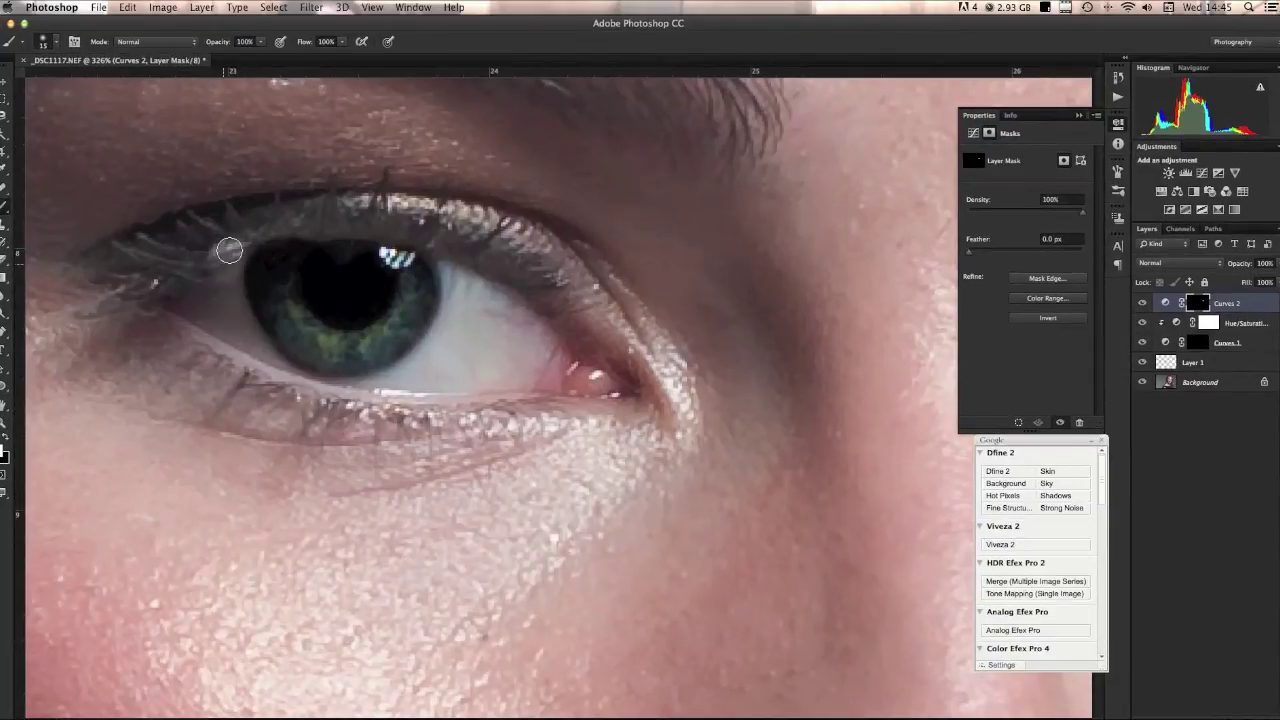
mouse_move(227, 290)
mouse_down()
mouse_move(244, 342)
mouse_move(285, 382)
mouse_move(194, 316)
mouse_move(200, 296)
mouse_move(166, 291)
mouse_up()
mouse_move(446, 257)
mouse_down()
mouse_move(460, 318)
mouse_move(430, 369)
mouse_move(395, 385)
mouse_move(421, 362)
mouse_move(329, 378)
mouse_move(413, 377)
mouse_up()
mouse_move(512, 366)
mouse_down()
mouse_move(512, 312)
mouse_move(525, 303)
mouse_move(549, 353)
mouse_move(533, 369)
mouse_move(455, 370)
mouse_up()
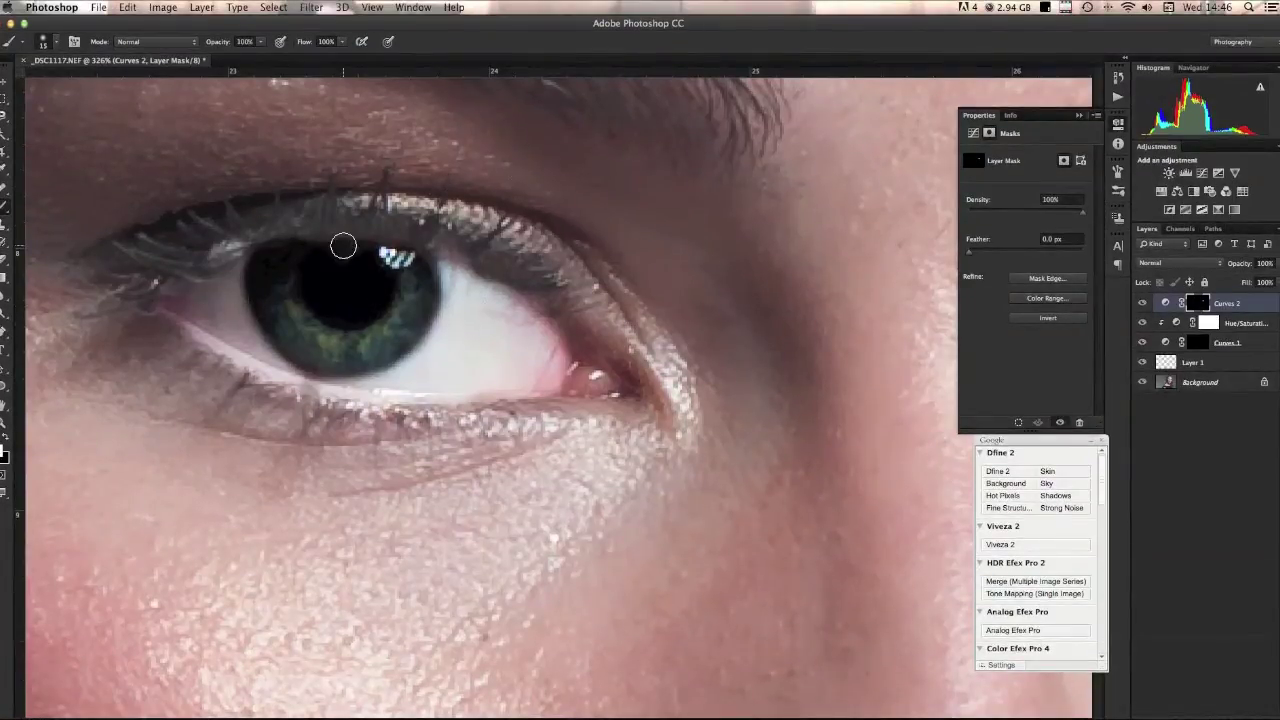
Step: Clean the brightening spill from the lids around the image-left eye, painting the mask with a 20 px black brush
key(bracketright)
mouse_move(376, 402)
mouse_down()
mouse_move(460, 382)
mouse_move(519, 392)
mouse_move(600, 366)
mouse_up()
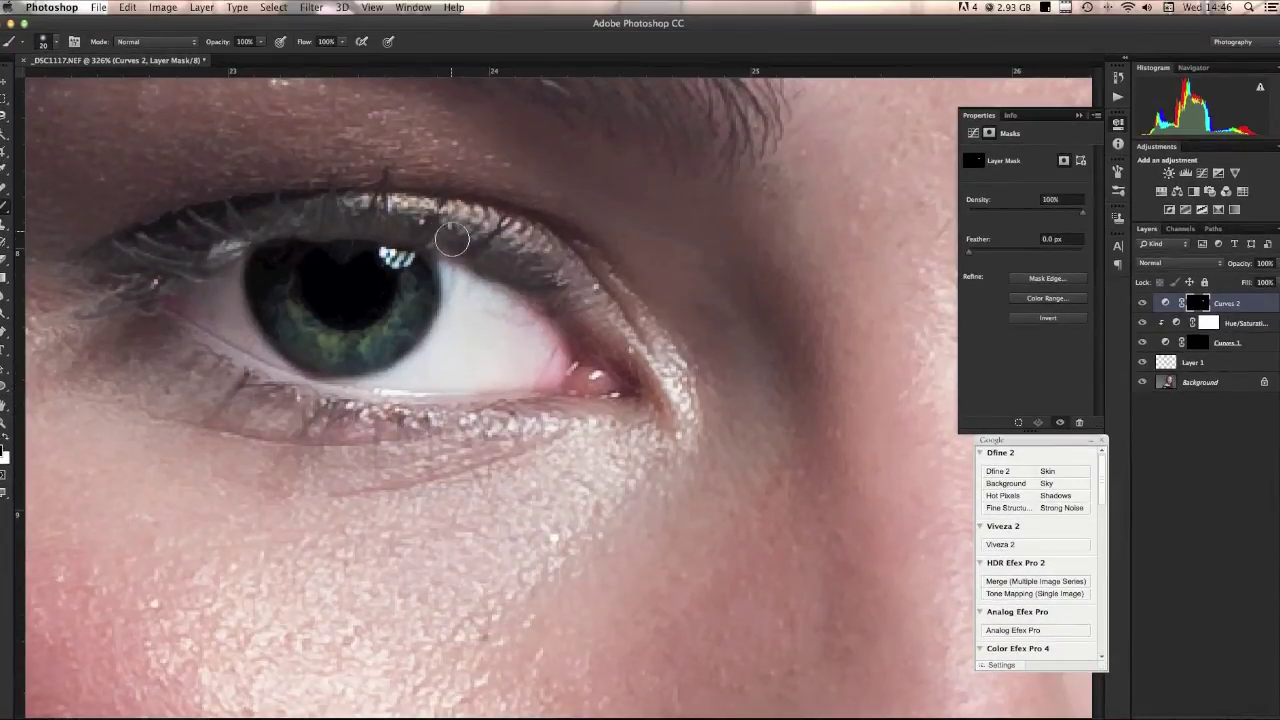
mouse_move(452, 238)
mouse_down()
mouse_move(339, 215)
mouse_move(158, 258)
mouse_move(198, 245)
mouse_up()
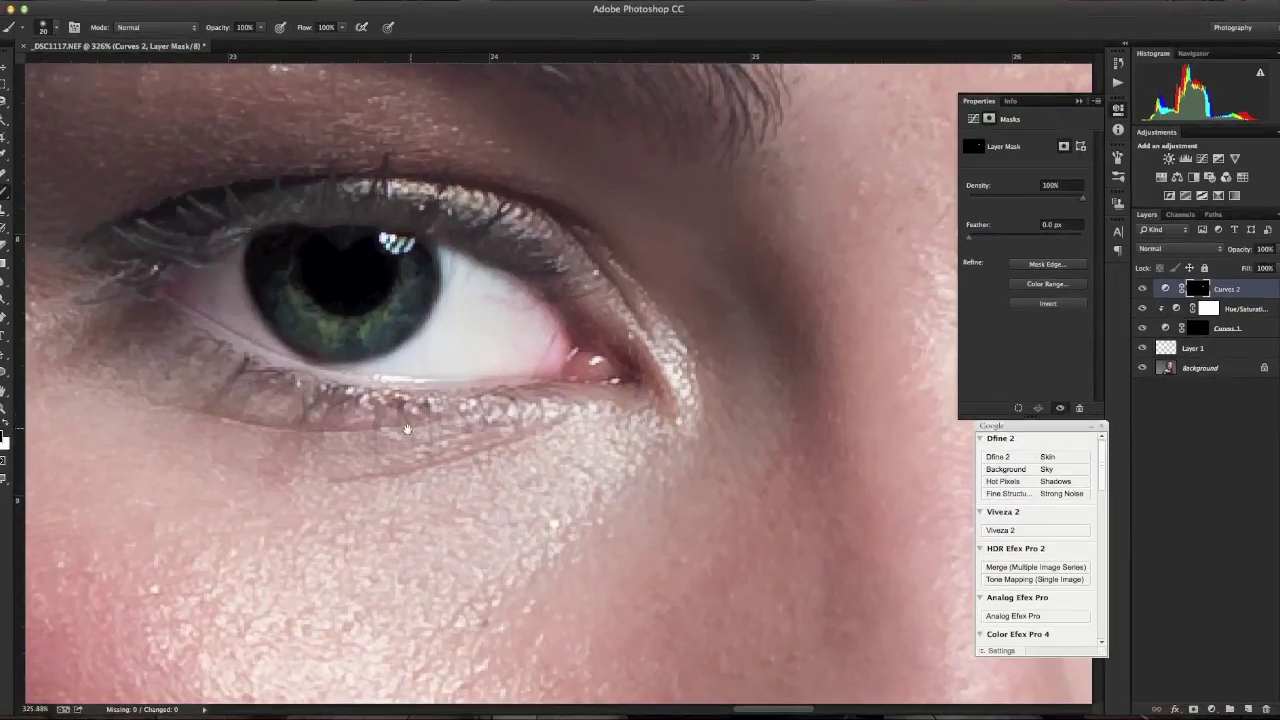
Step: Clean the brightening spill from the lids and inner corner of the image-right eye by painting black on the mask
drag(308, 237, 575, 389)
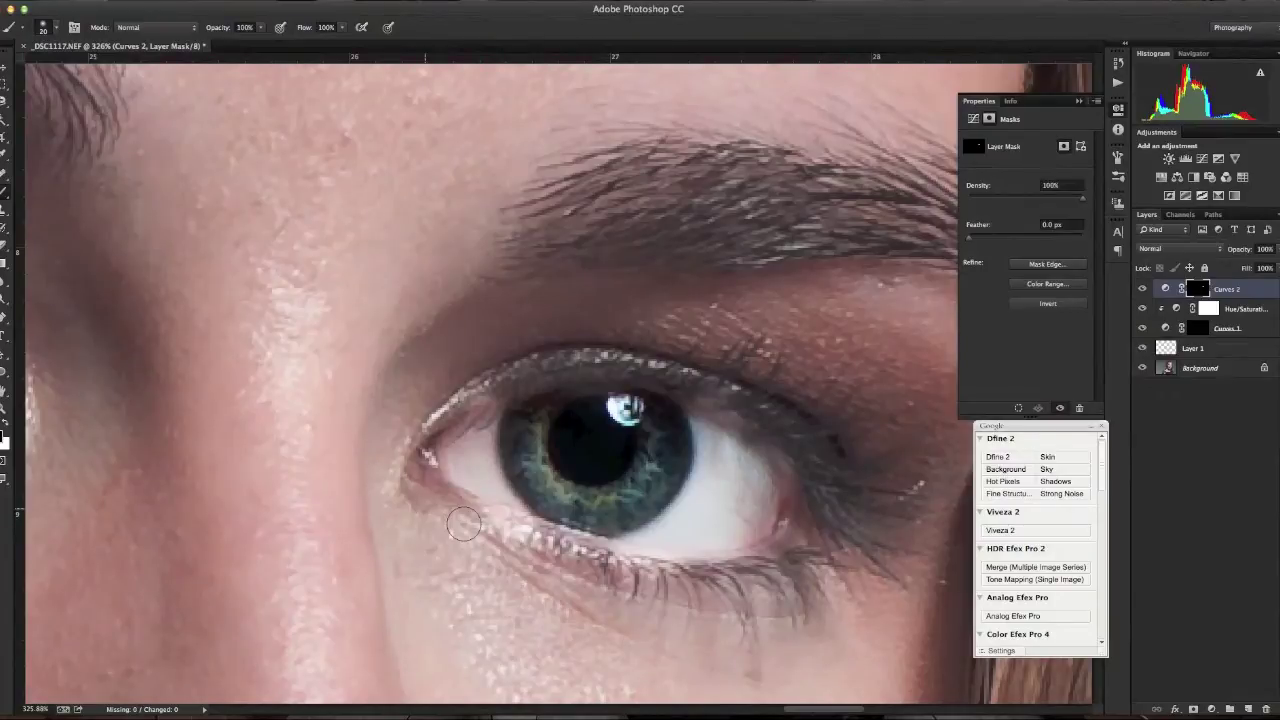
key(super+r)
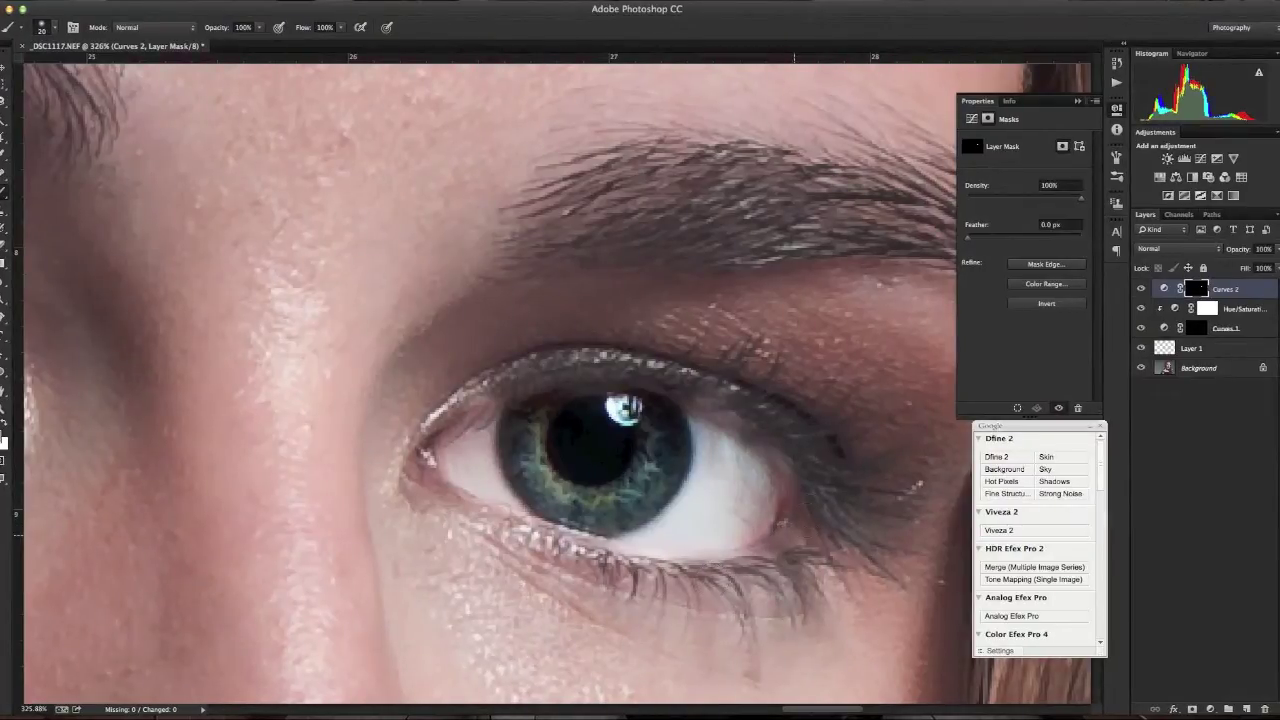
drag(785, 428, 698, 388)
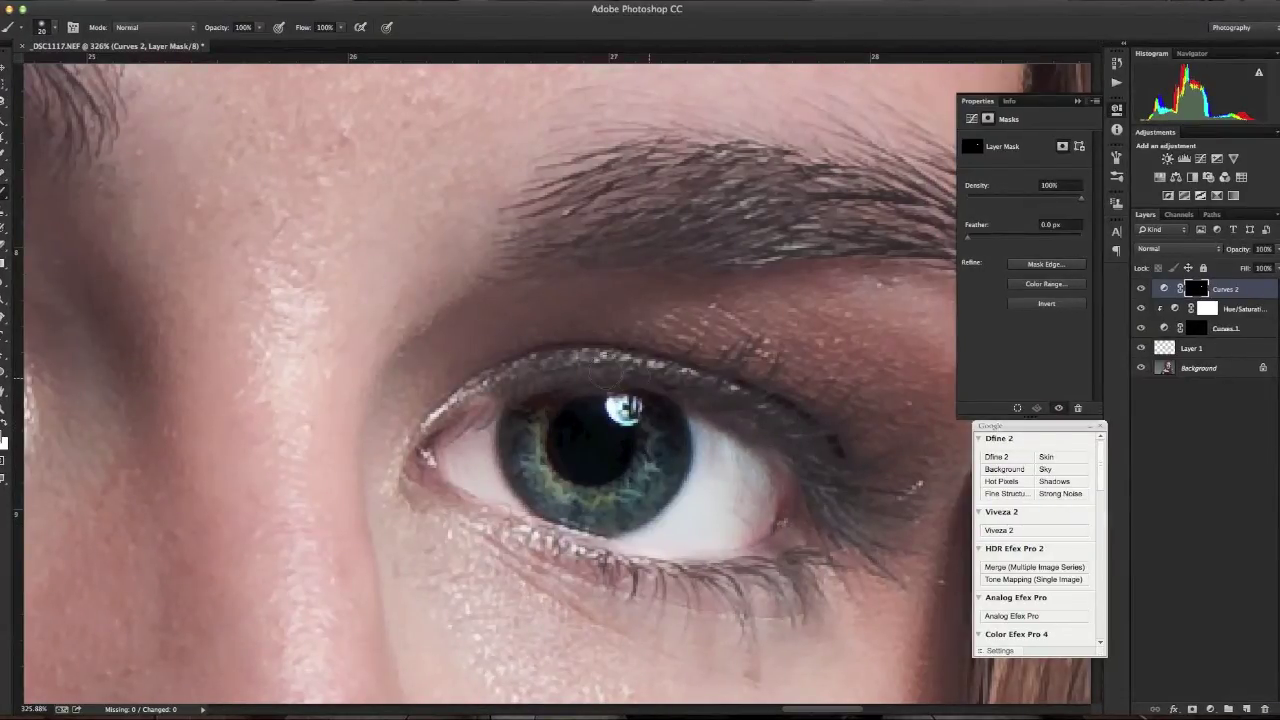
mouse_move(510, 362)
mouse_down()
mouse_move(470, 420)
mouse_move(414, 447)
mouse_up()
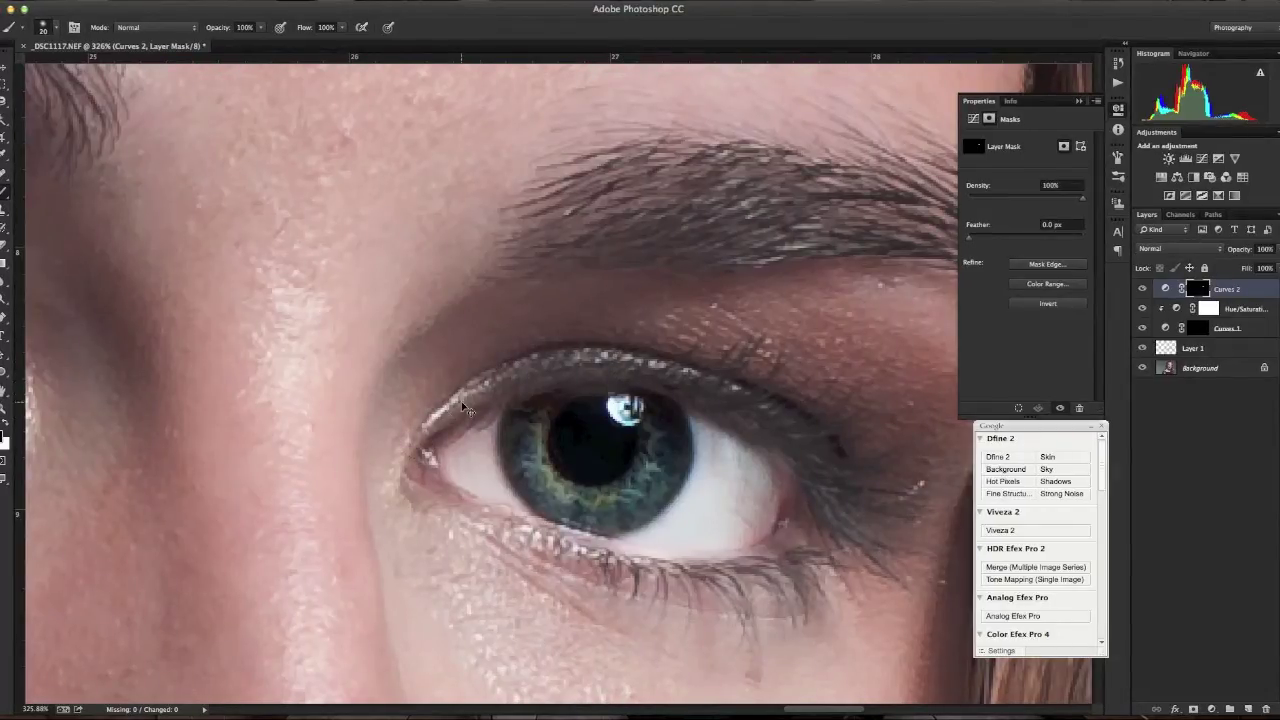
Step: Lower the opacity of the eye-whitening Curves layer to 42%
scroll(461, 401, down, 10)
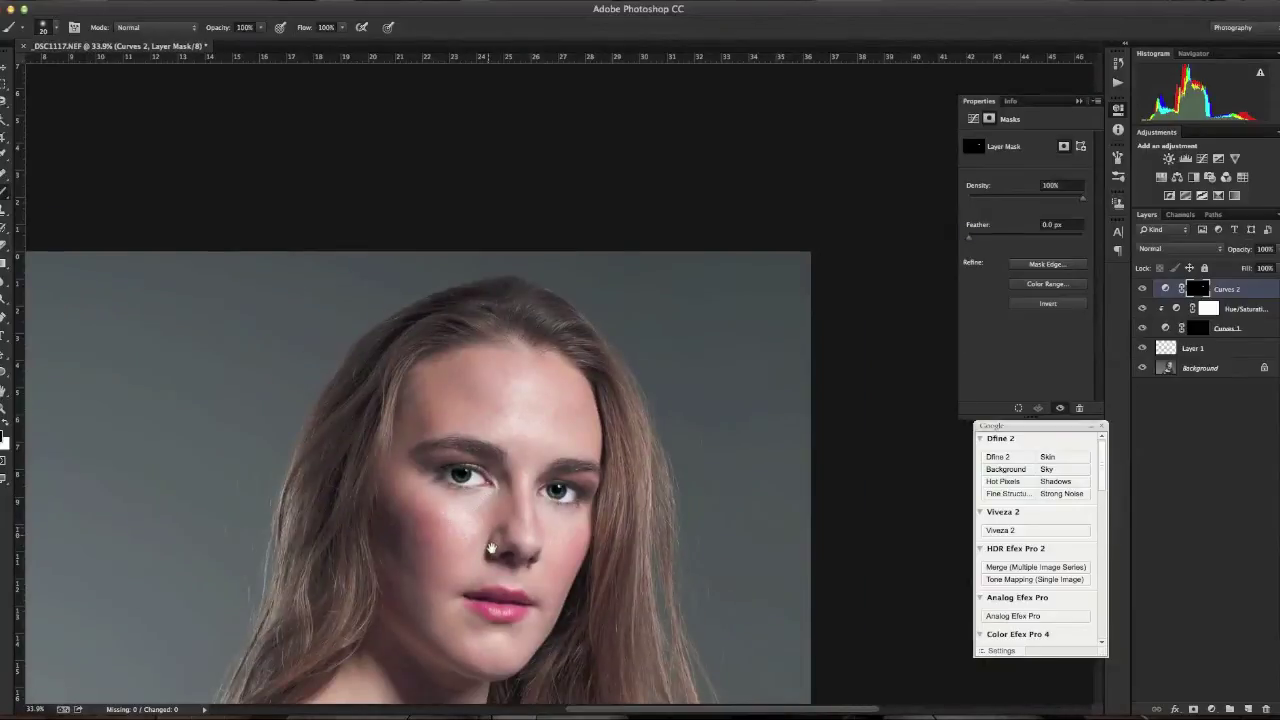
drag(491, 548, 537, 483)
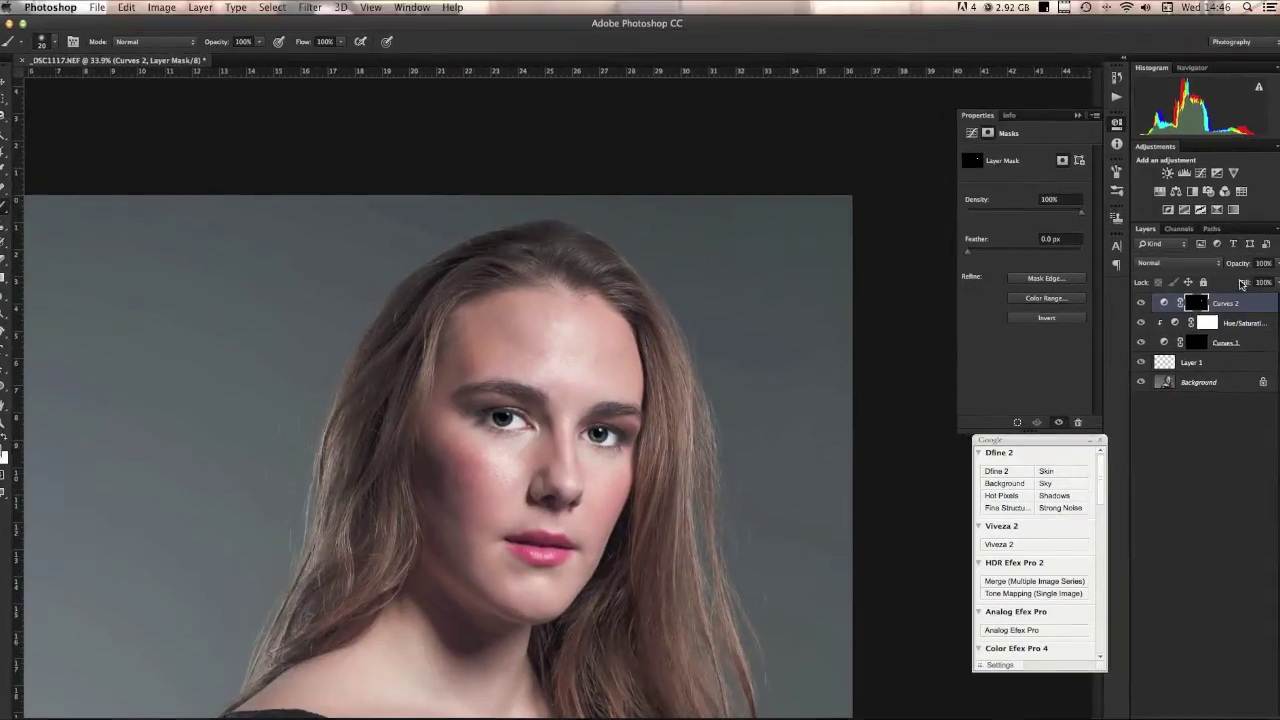
click(1263, 249)
text(50)
key(Return)
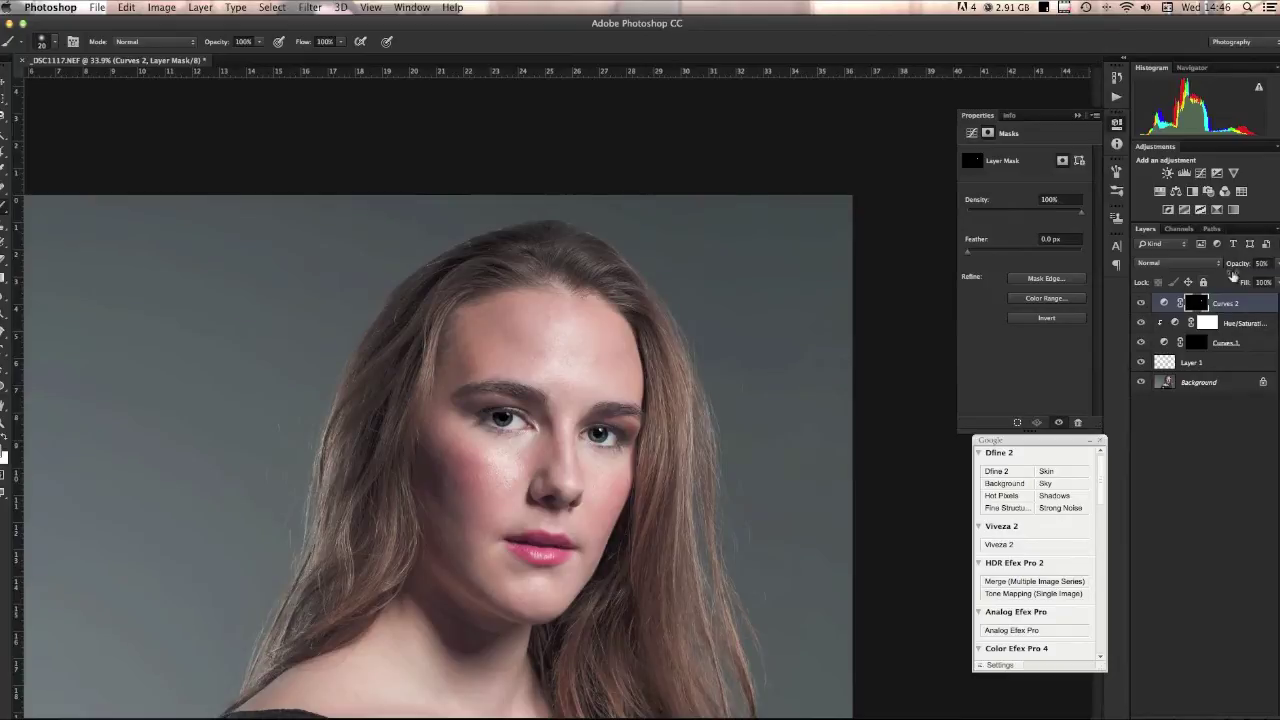
drag(1243, 264, 1236, 265)
key(Return)
scroll(720, 291, right, 1)
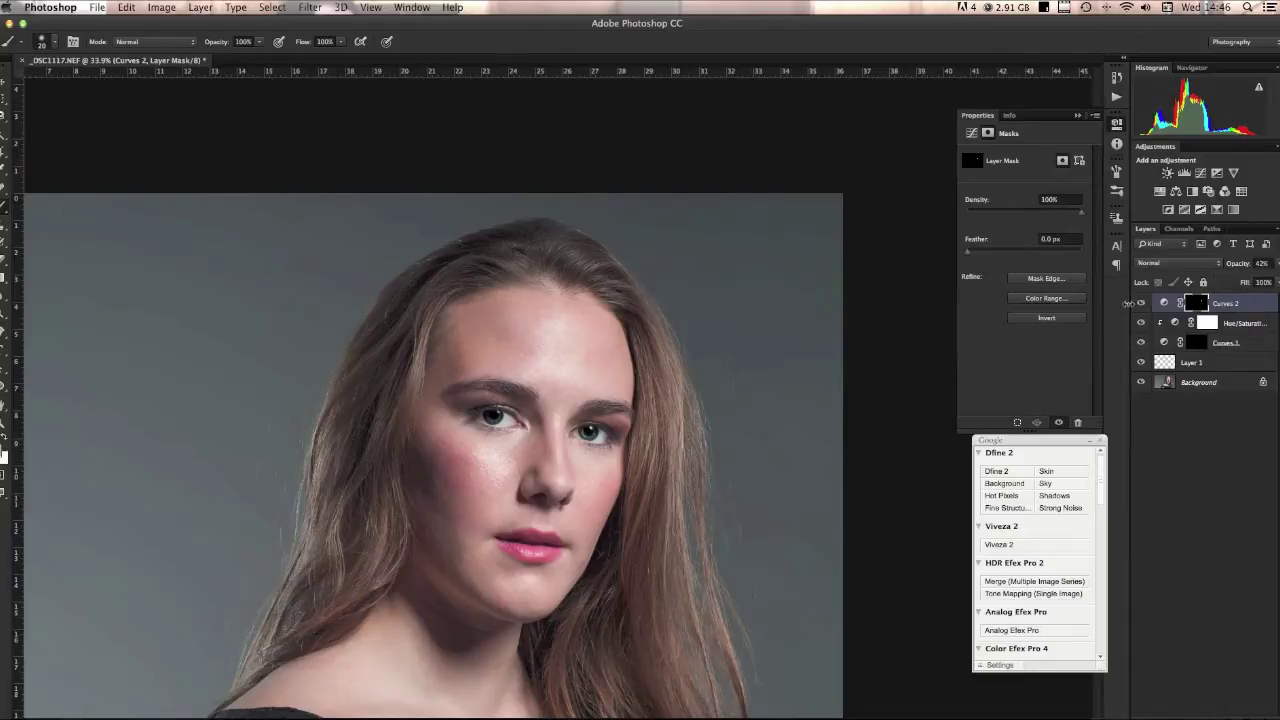
Step: Compare the portrait with the eye-whitening Curves layer hidden and shown
click(1141, 304)
click(1141, 304)
click(1141, 304)
click(1141, 304)
Step: Add a third Curves layer that lifts the midtones from input 137 to output 173, and invert its mask to black
mouse_move(570, 468)
mouse_down()
mouse_move(695, 554)
mouse_move(537, 423)
mouse_move(646, 437)
mouse_up()
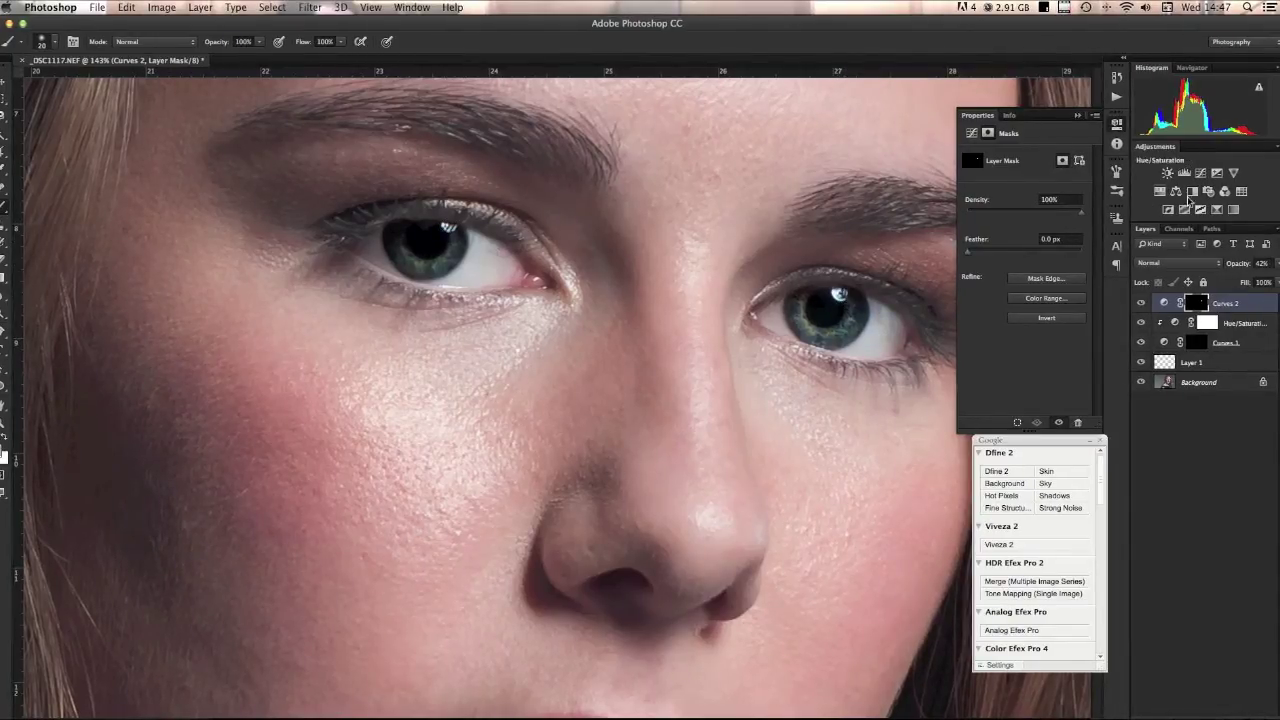
click(1200, 172)
click(1167, 302)
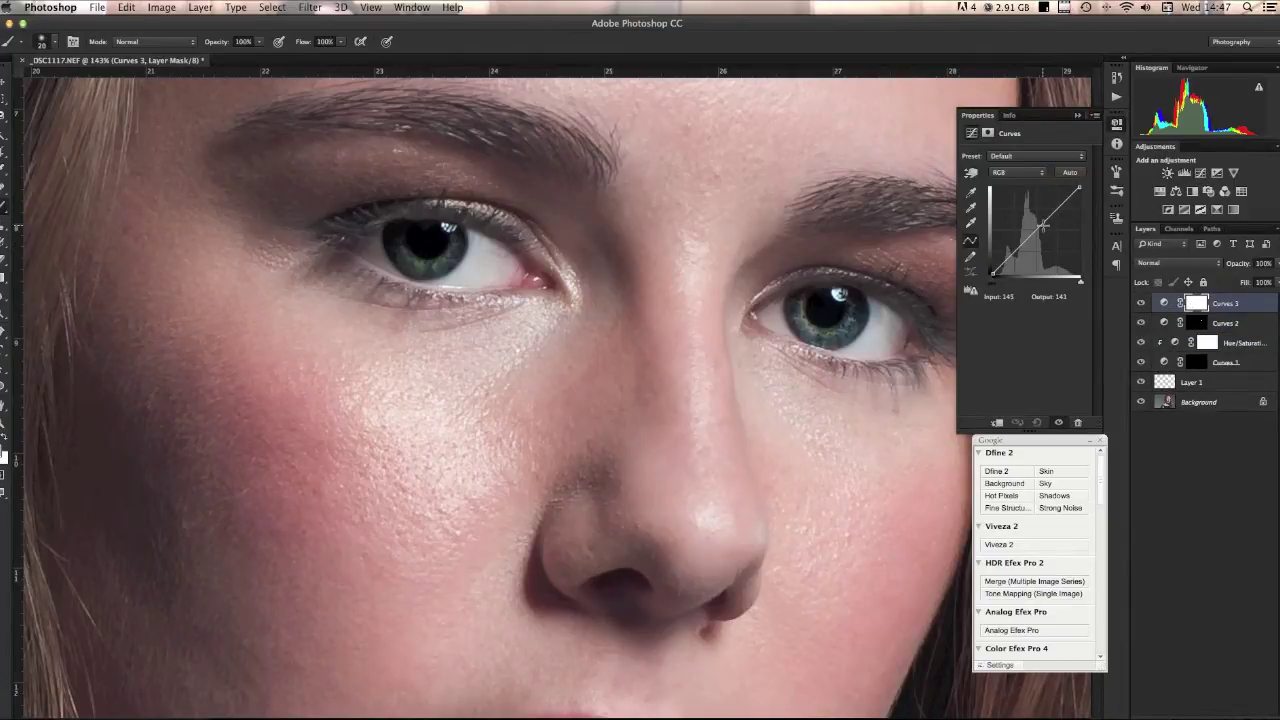
drag(1043, 226, 1039, 214)
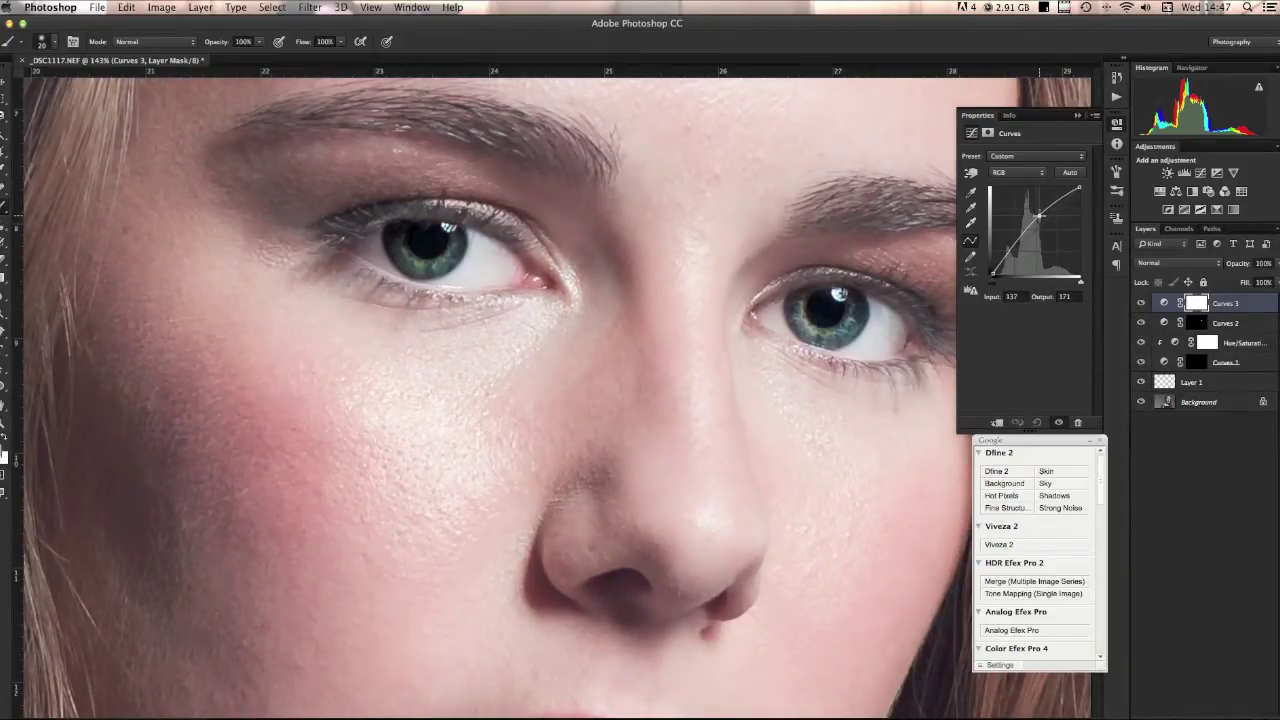
drag(1040, 215, 1039, 213)
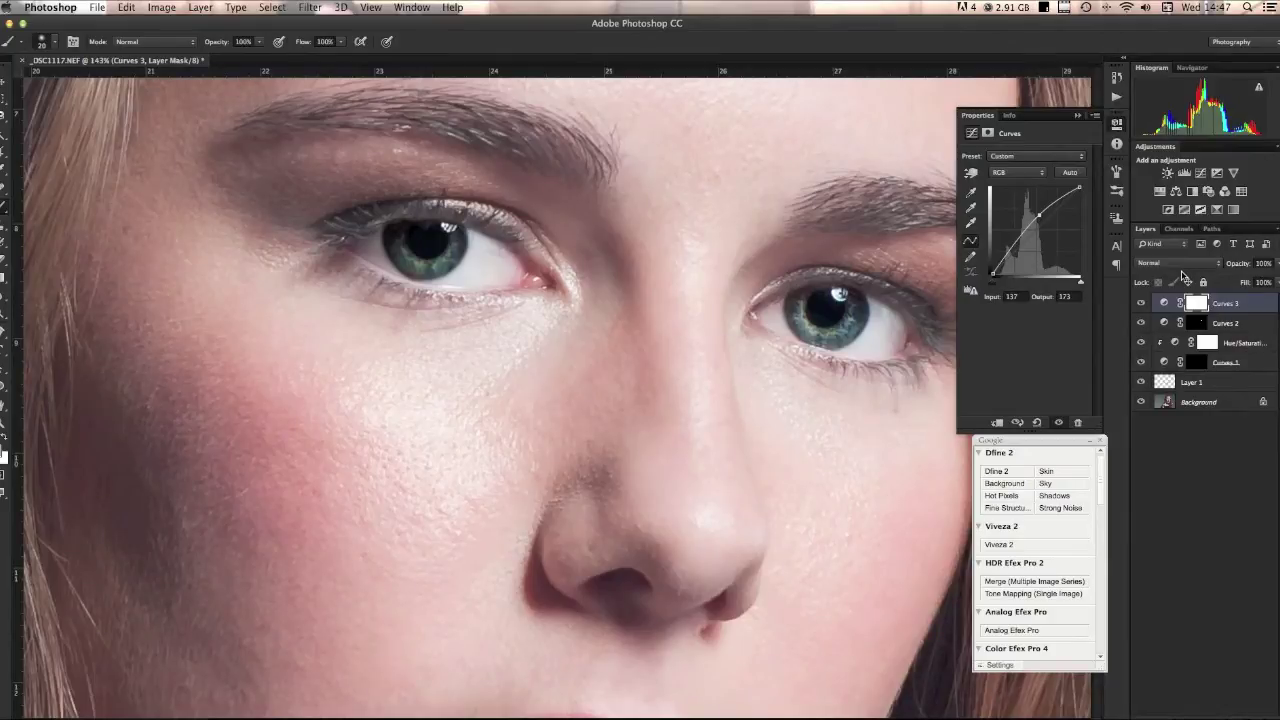
key(super+i)
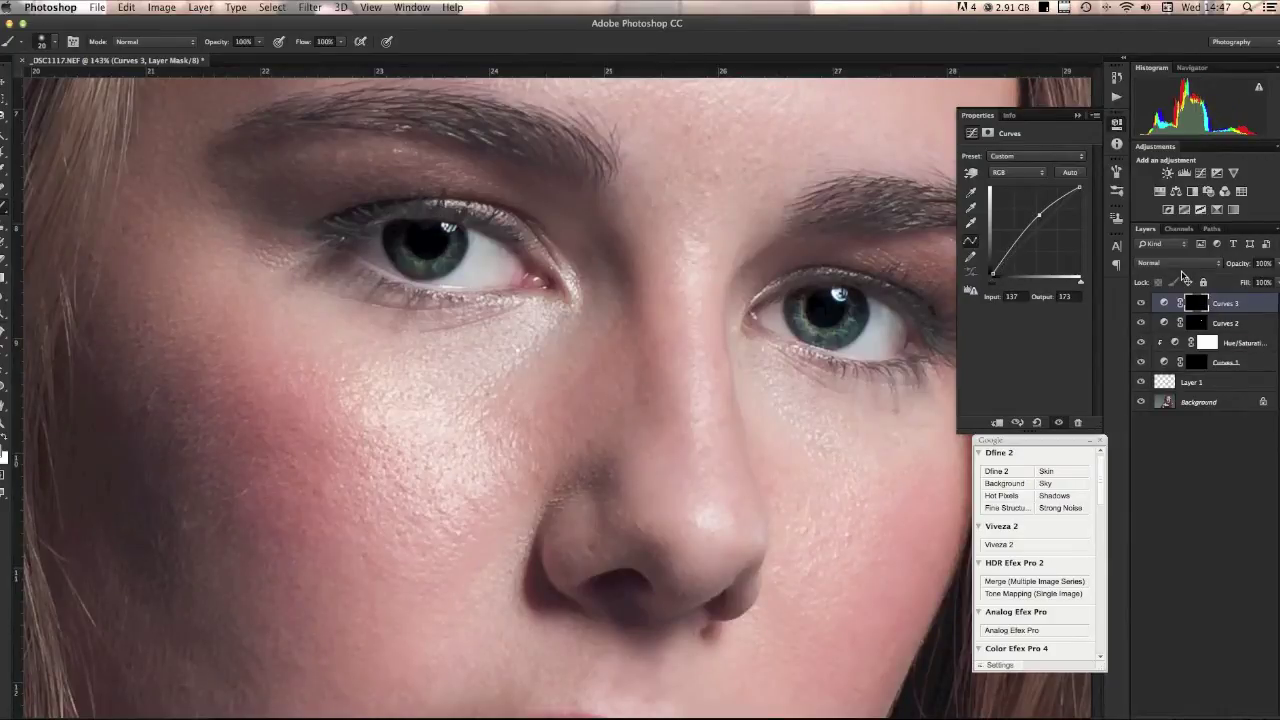
Step: Examine the forehead and both eyes with the third Curves layer hidden and shown
scroll(734, 266, up, 10)
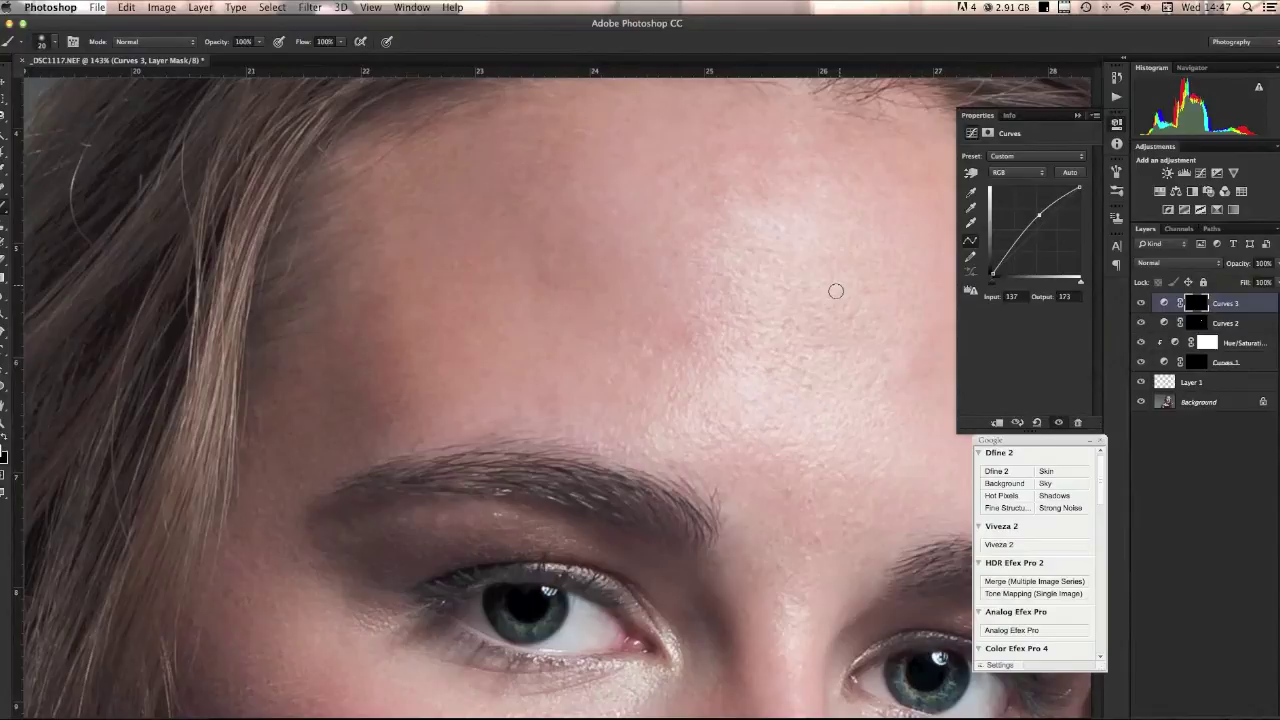
drag(826, 386, 665, 172)
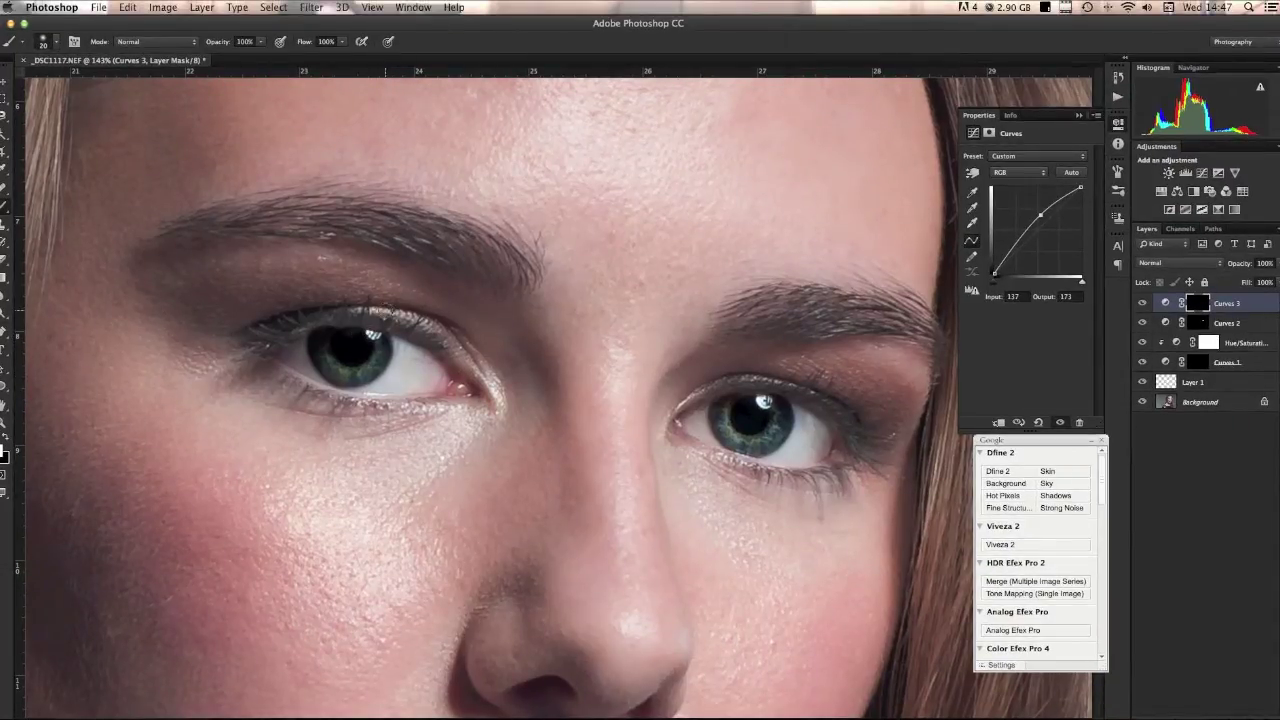
click(1142, 304)
click(1141, 304)
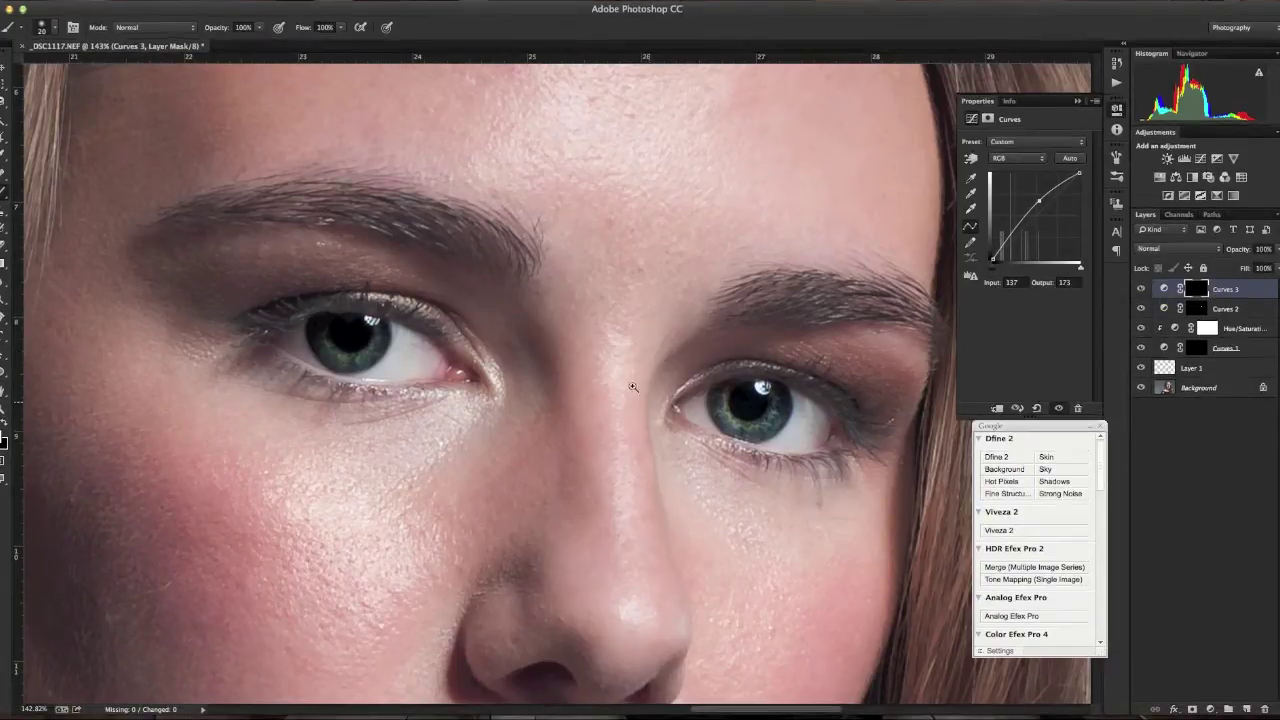
mouse_move(616, 384)
mouse_down()
mouse_move(526, 307)
mouse_move(613, 366)
mouse_move(617, 356)
mouse_up()
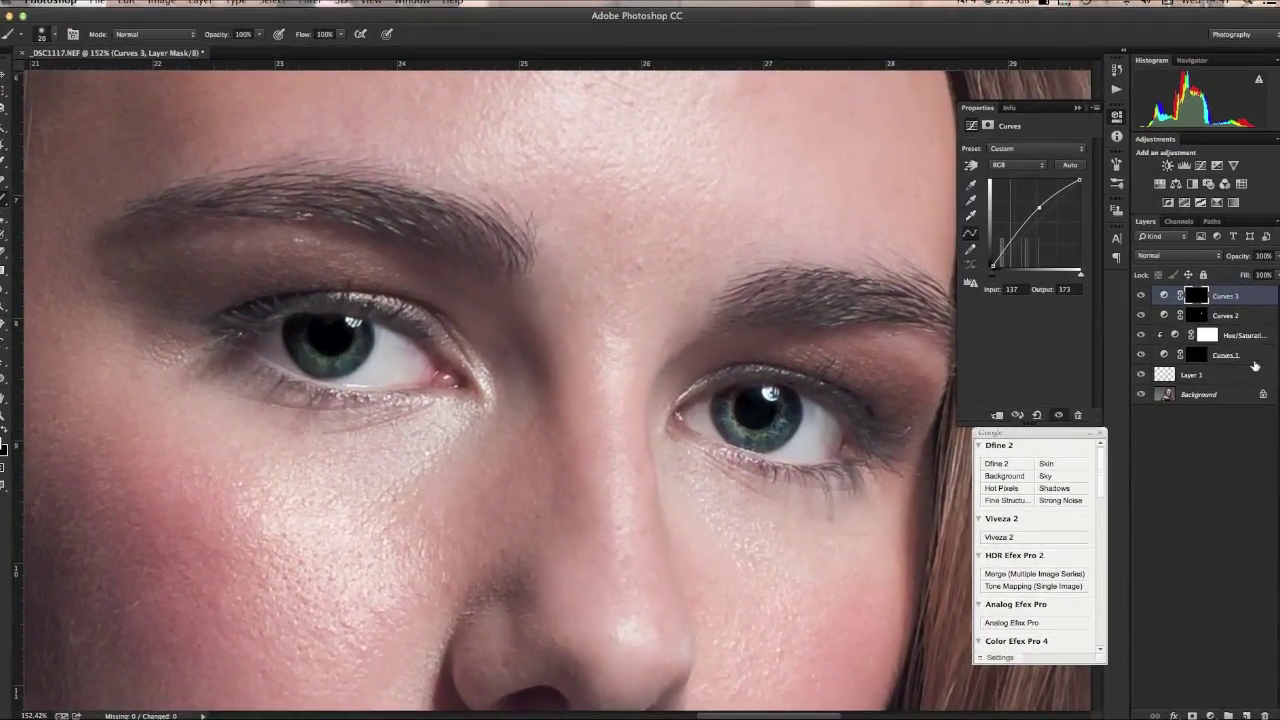
Step: Group the three Curves layers and the Hue/Saturation layer, and name the group "Eyes"
shift+click(1255, 365)
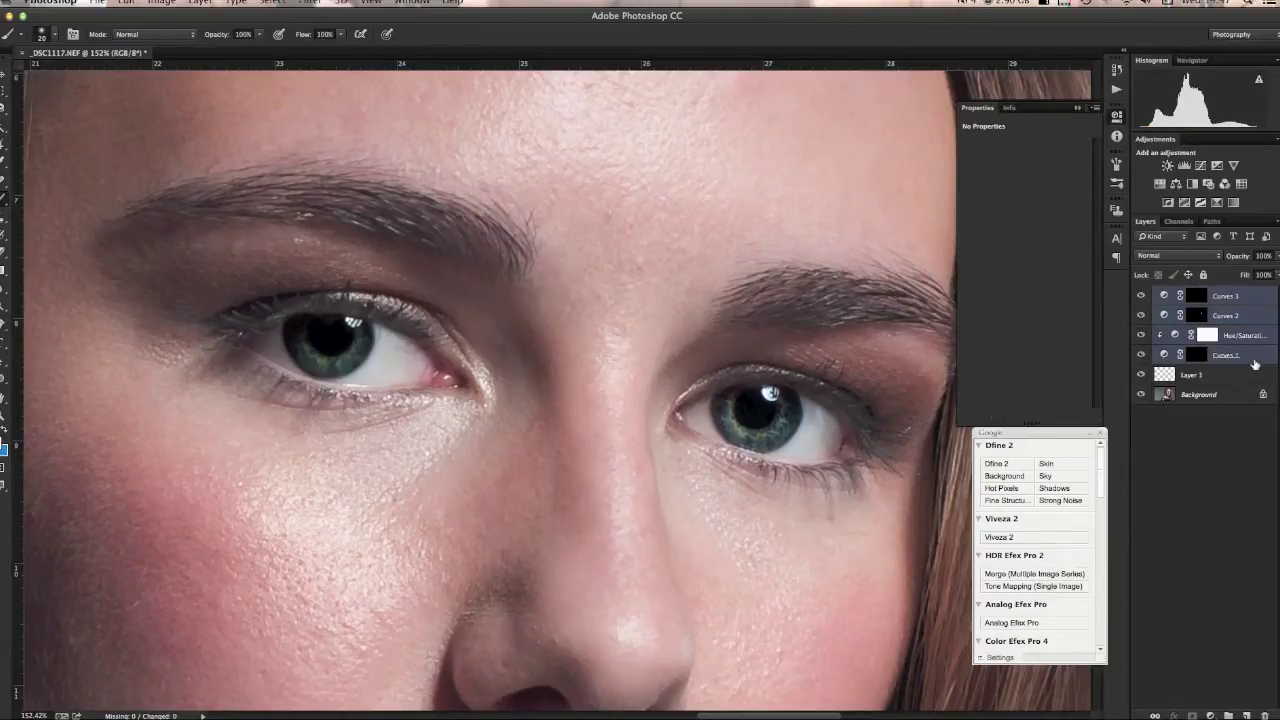
key(super+g)
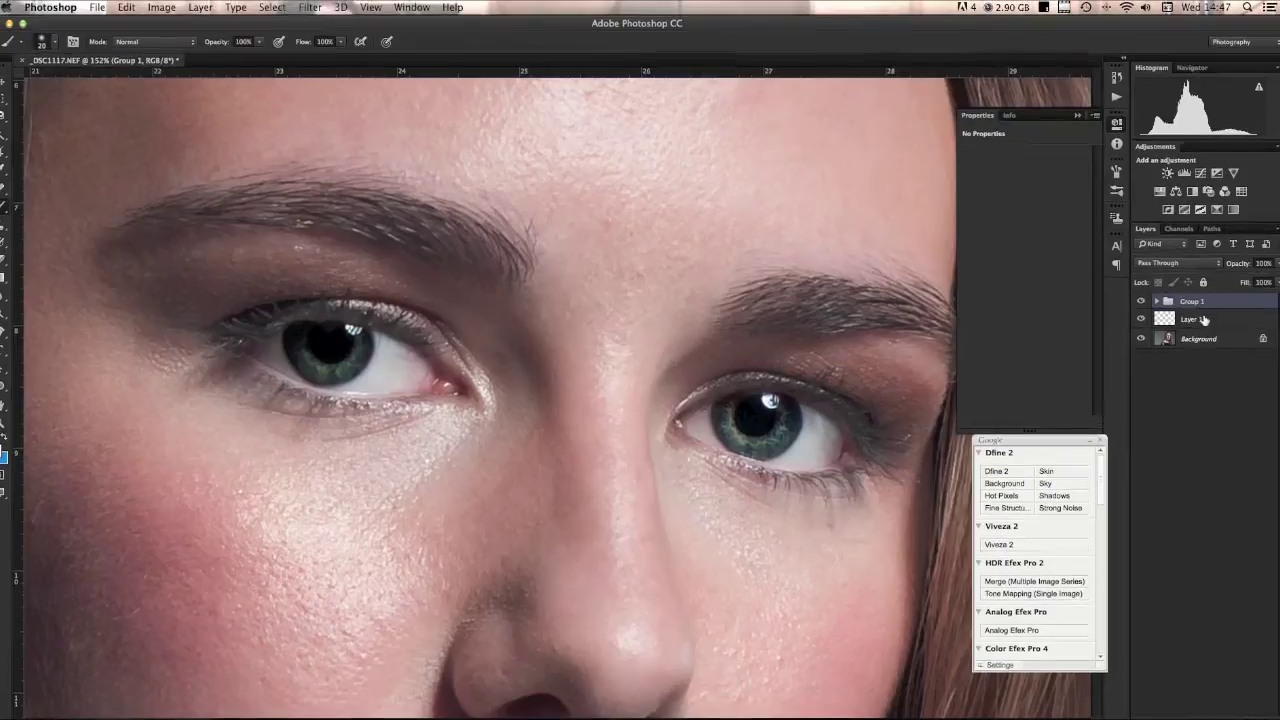
double_click(1192, 301)
text(Eyes)
key(Return)
Step: Compare the eyes before and after by switching the Eyes group off and on several times
click(1141, 301)
click(1141, 301)
click(1141, 301)
click(1141, 301)
click(1141, 301)
click(1141, 301)
click(1141, 301)
click(1141, 301)
Step: Expand the Eyes group and rename its lowest Curves layer "Iris"
click(1157, 301)
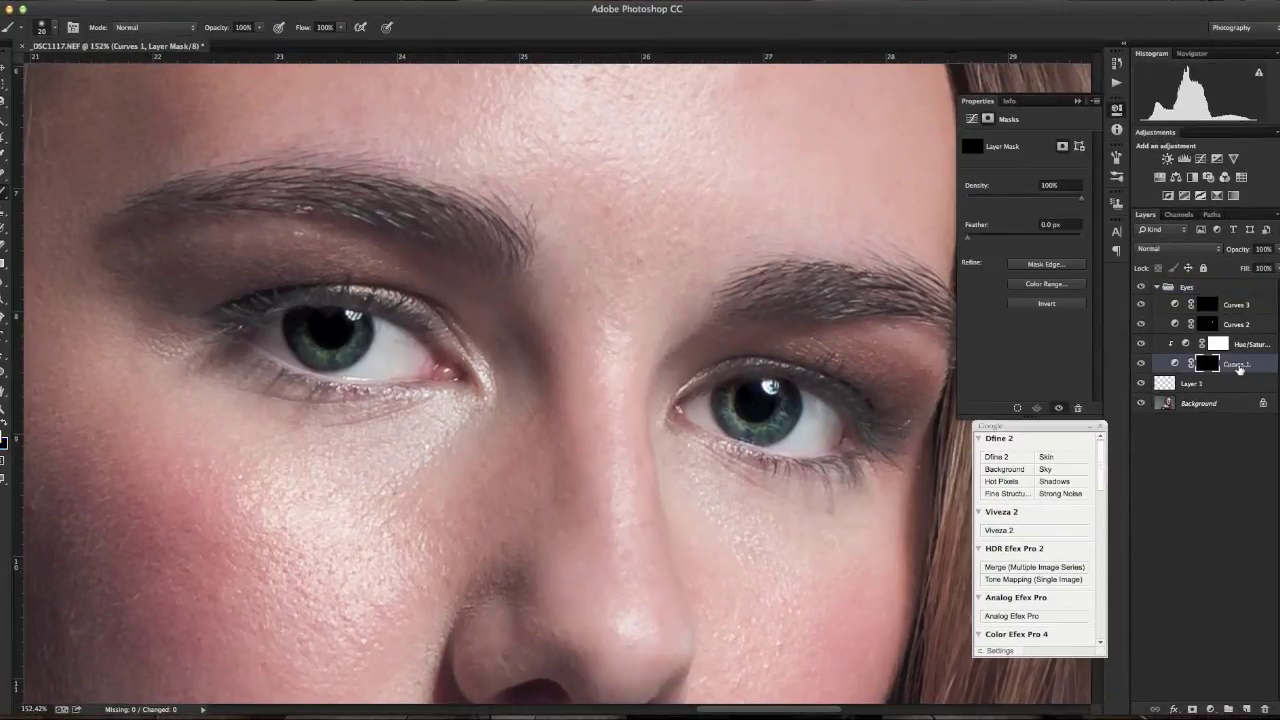
double_click(1237, 366)
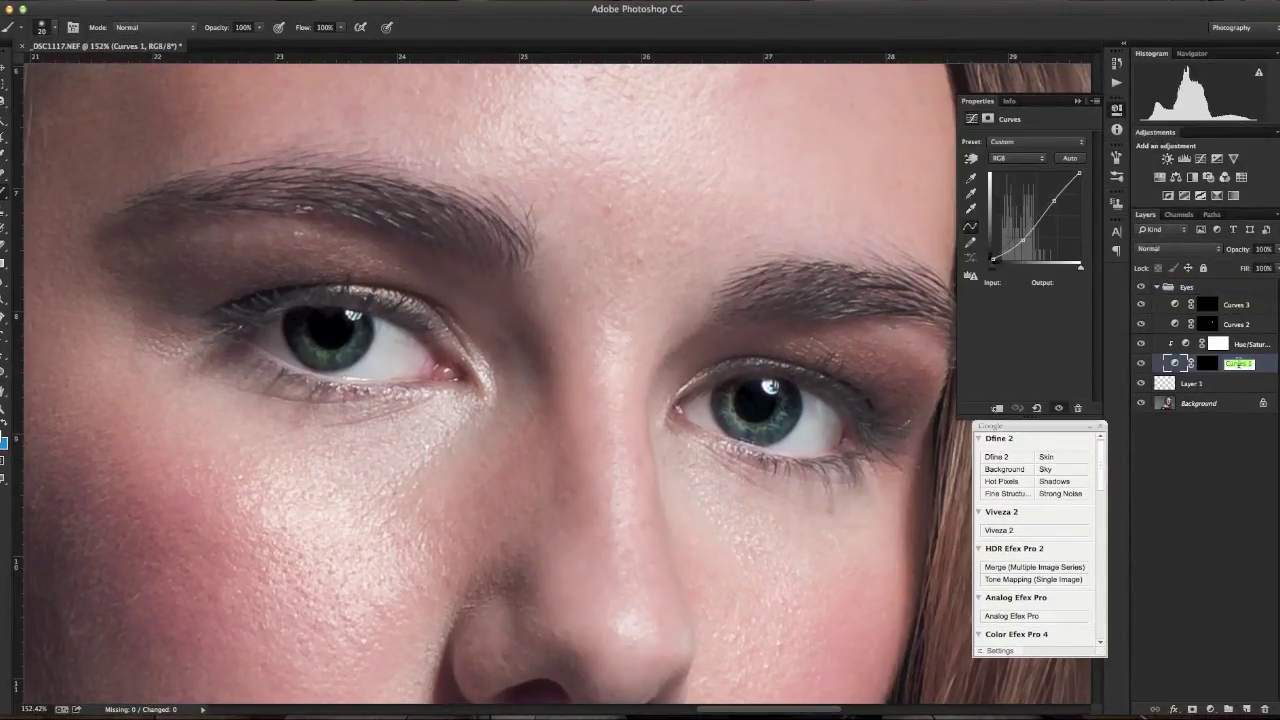
text(R)
text(ris)
key(Return)
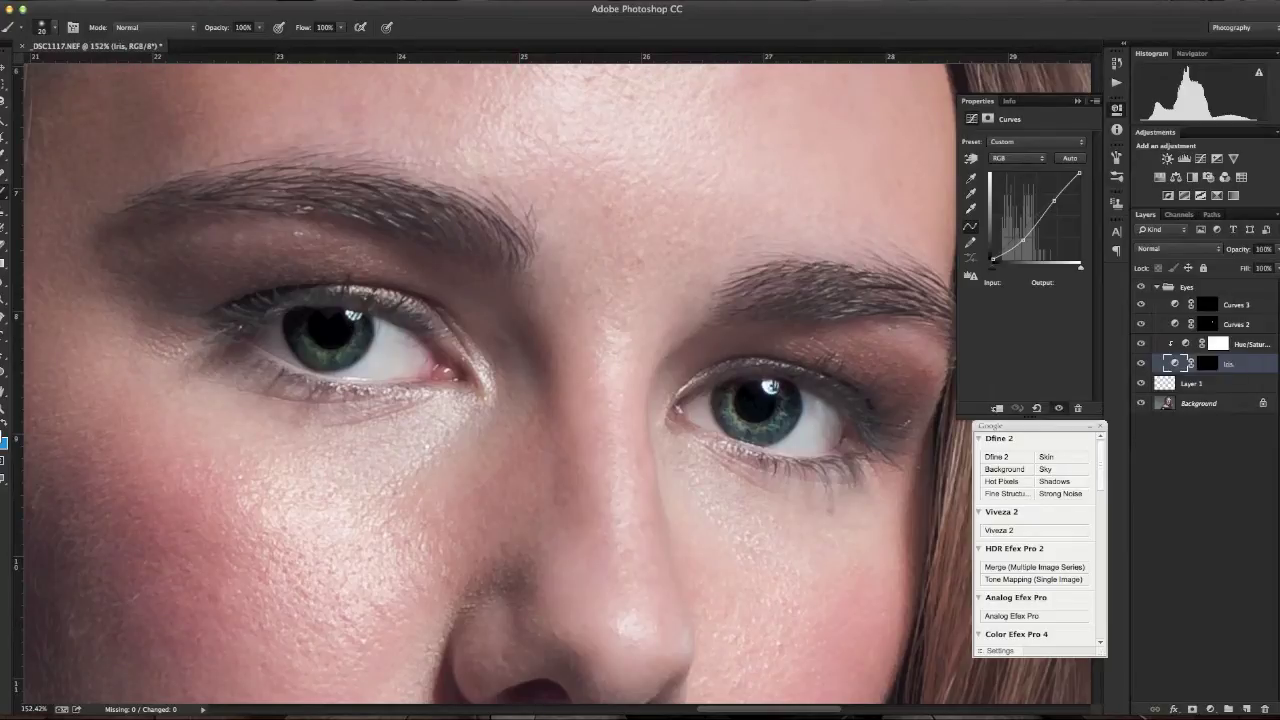
Step: Check the combined eye enhancement by repeatedly hiding and showing the Eyes group
click(1204, 365)
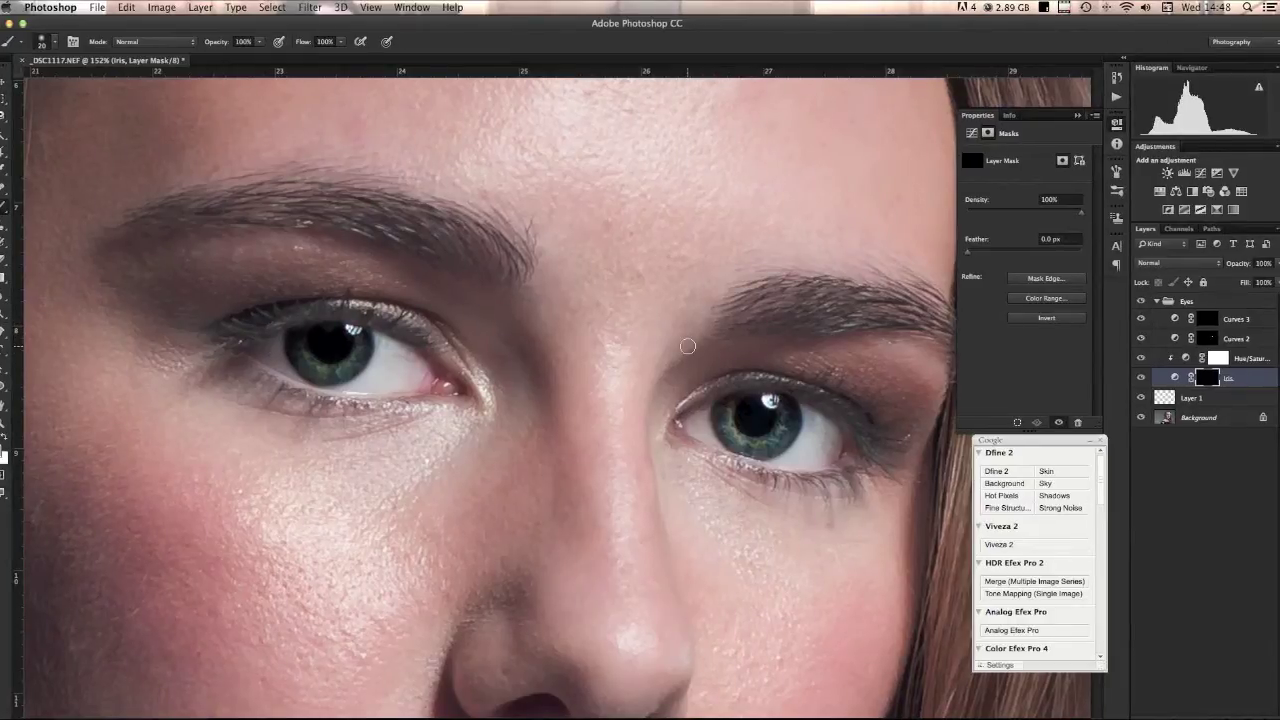
click(1142, 301)
click(1142, 301)
click(1143, 301)
click(1143, 301)
click(1143, 301)
click(1143, 301)
click(1142, 301)
click(1142, 301)
Step: Rename the eye-whitening Curves layer in the Eyes group "Whites"
click(1207, 318)
double_click(1237, 338)
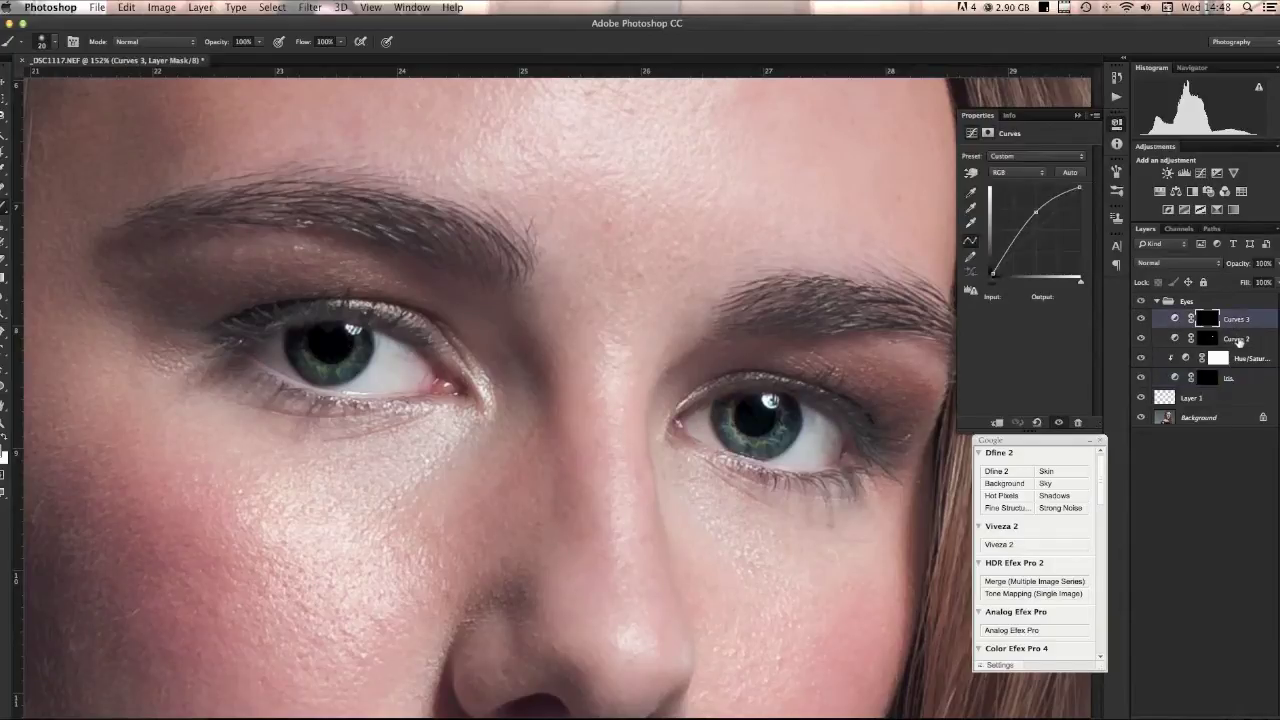
text(Whites)
key(Return)
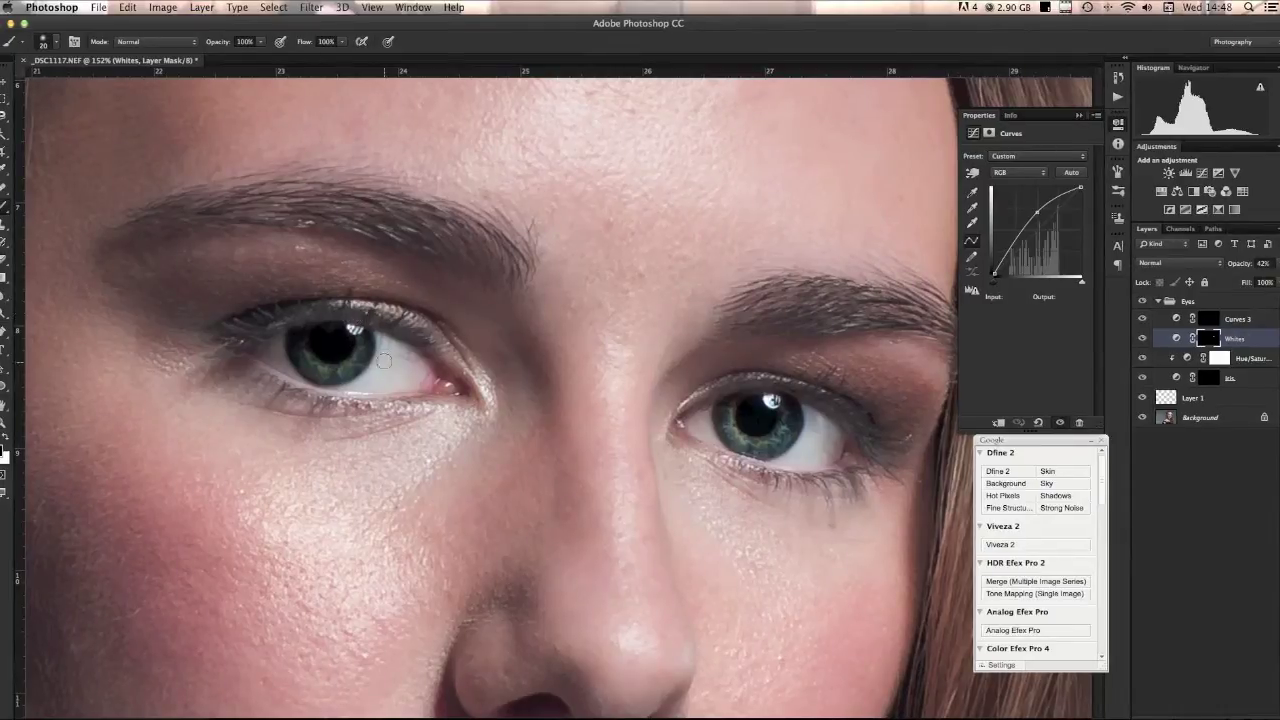
Step: Compare the close-up with the Eyes group off and on, and review the whole portrait
click(1209, 319)
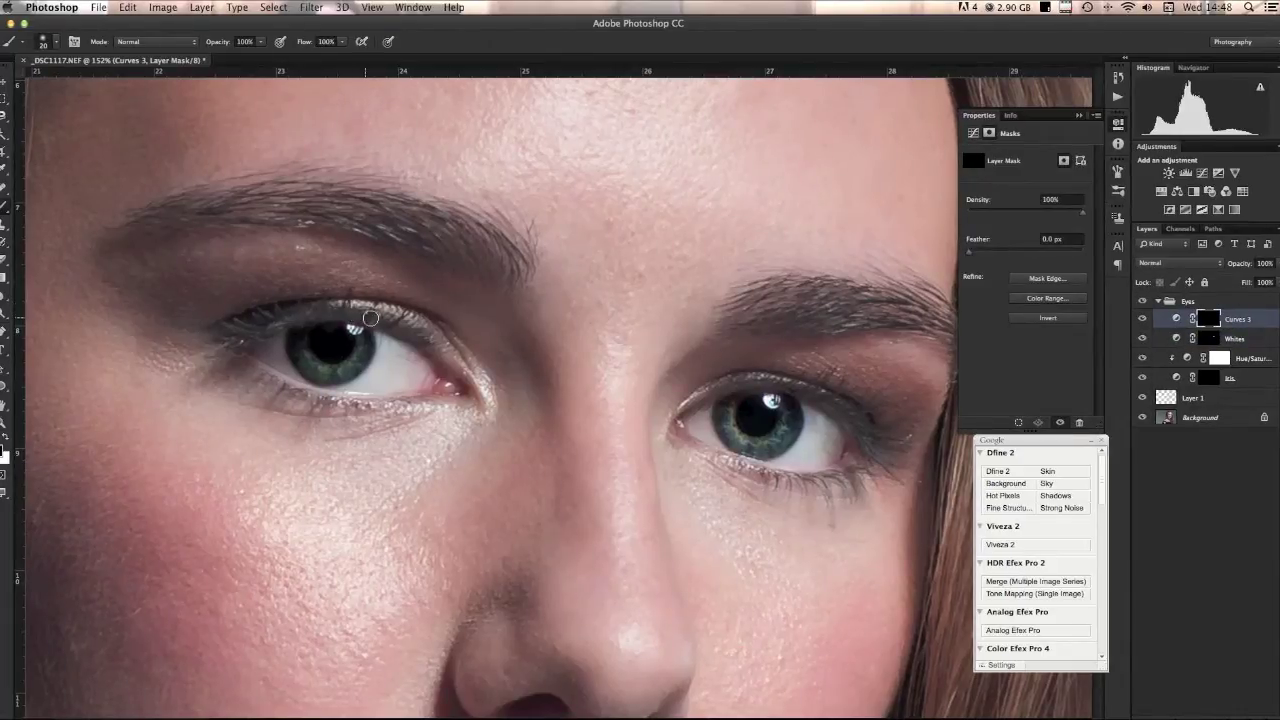
click(1142, 301)
click(1142, 301)
click(1142, 301)
click(1143, 302)
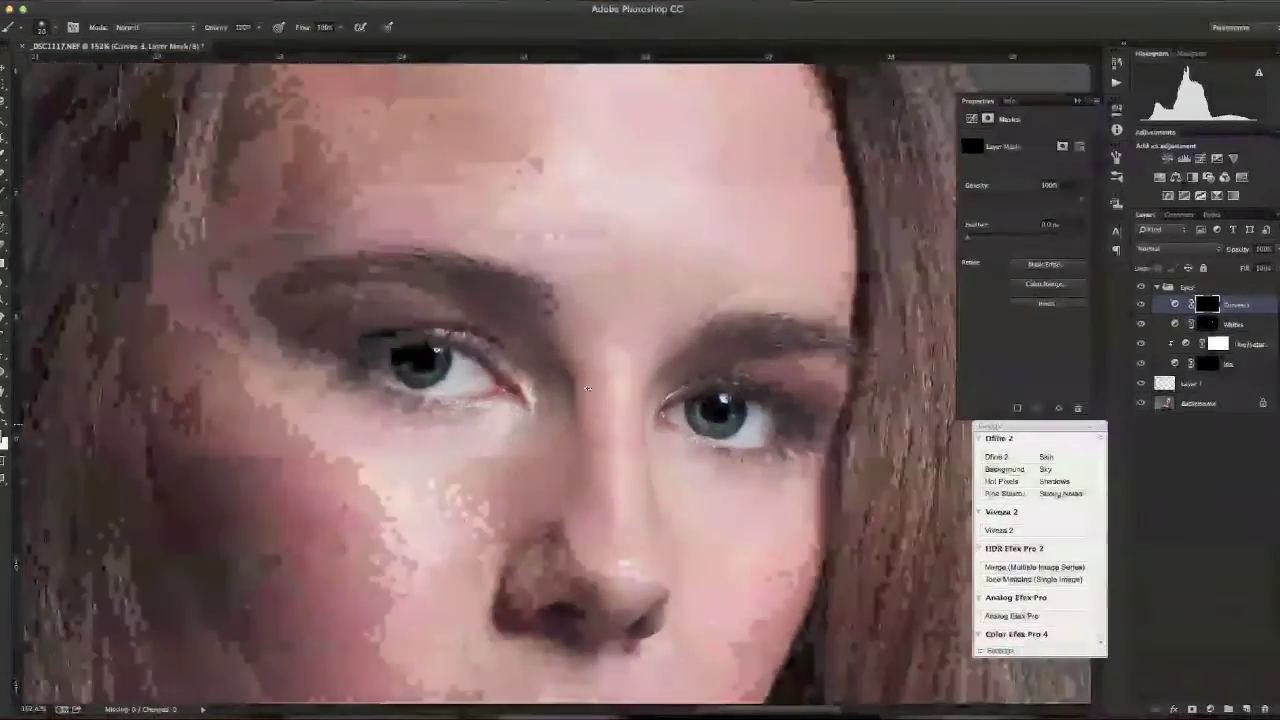
scroll(587, 388, down, 10)
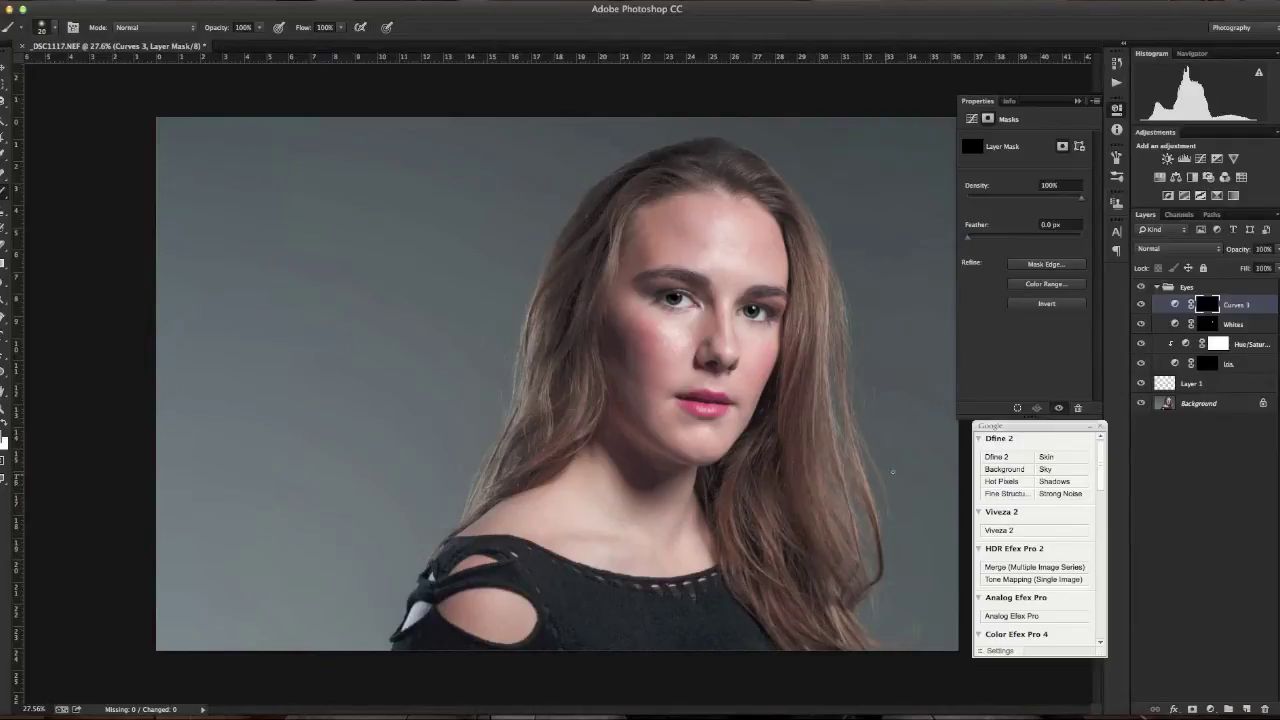
Step: Create an inverted merged copy of all visible layers above the Eyes group and set its blend mode to Vivid Light
click(1210, 289)
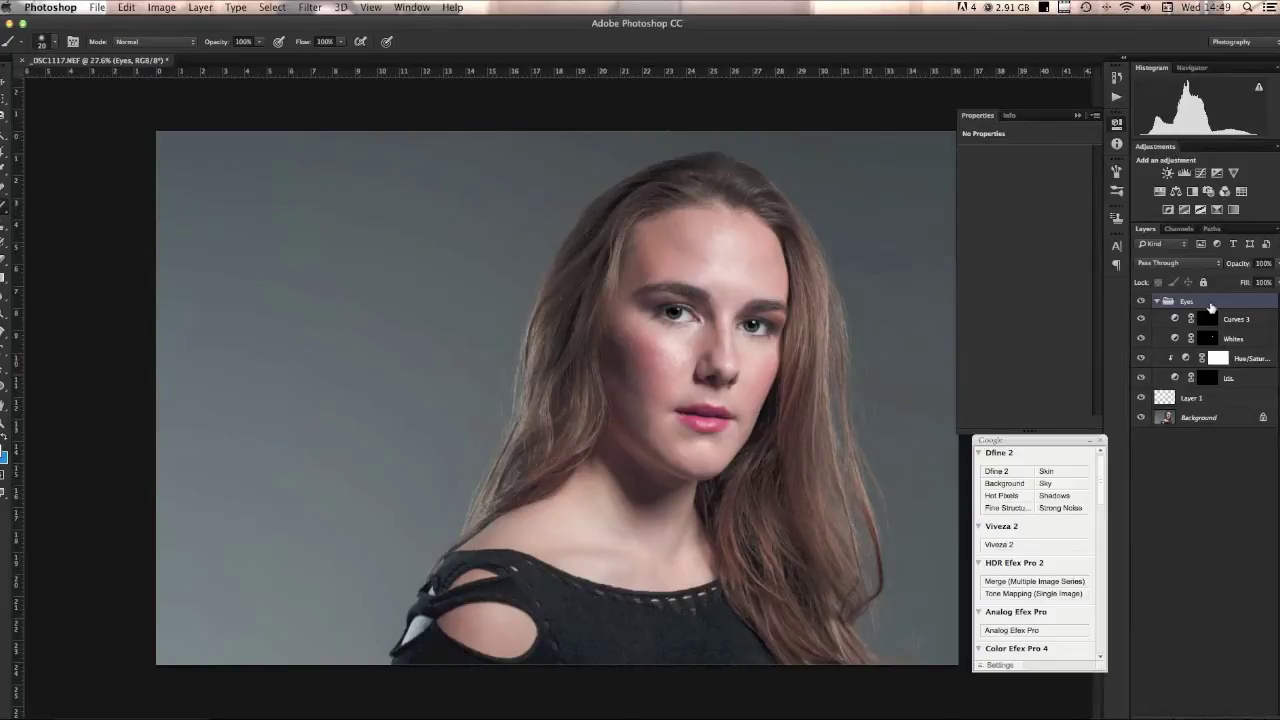
key(super+alt+shift+e)
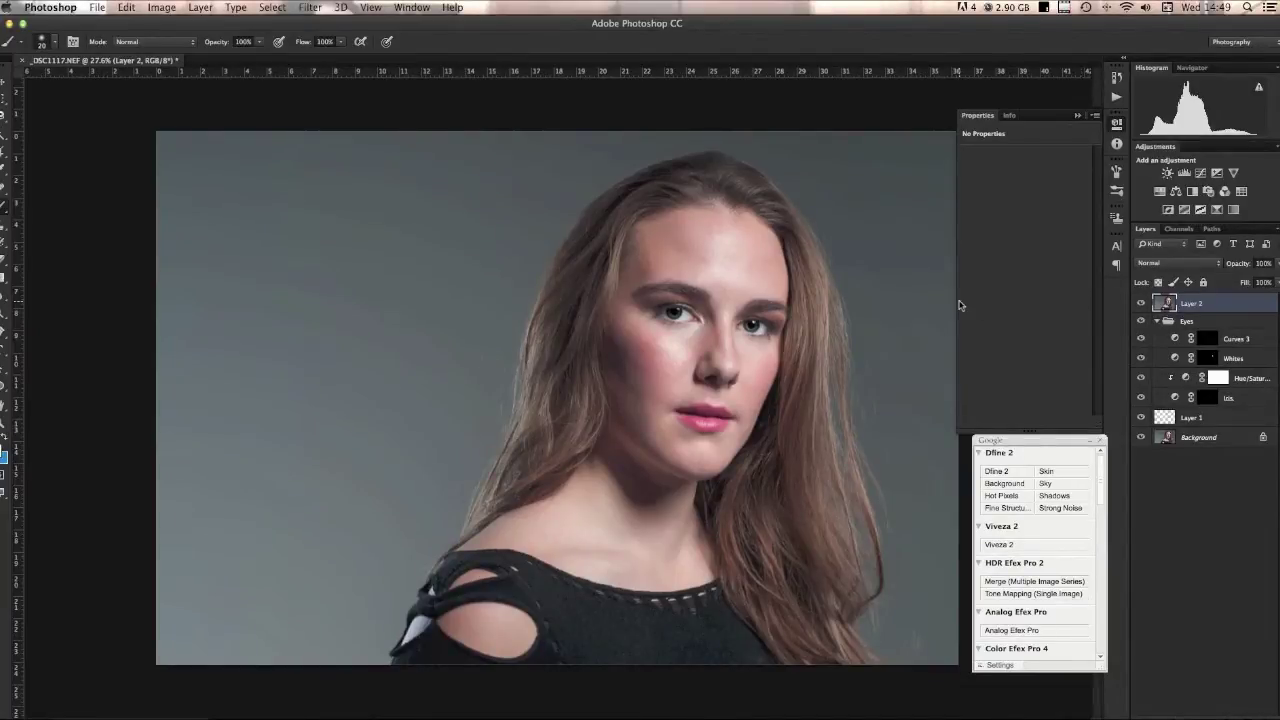
key(super+i)
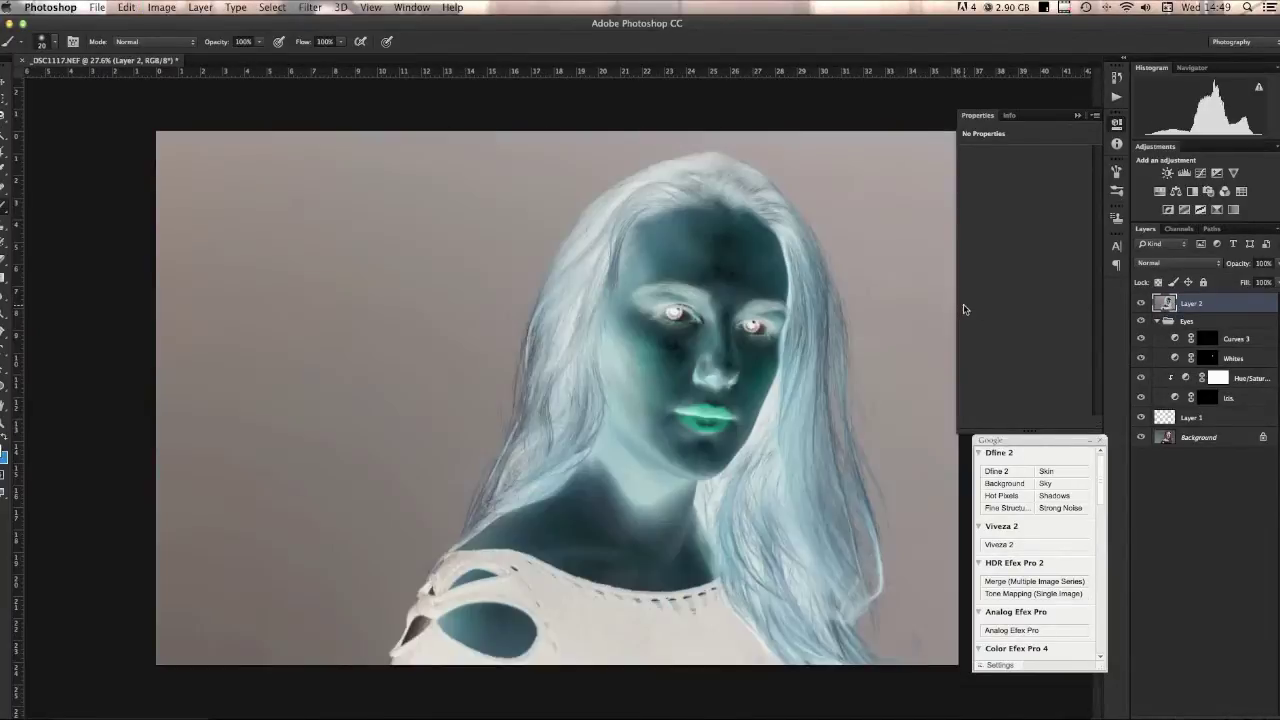
click(1193, 266)
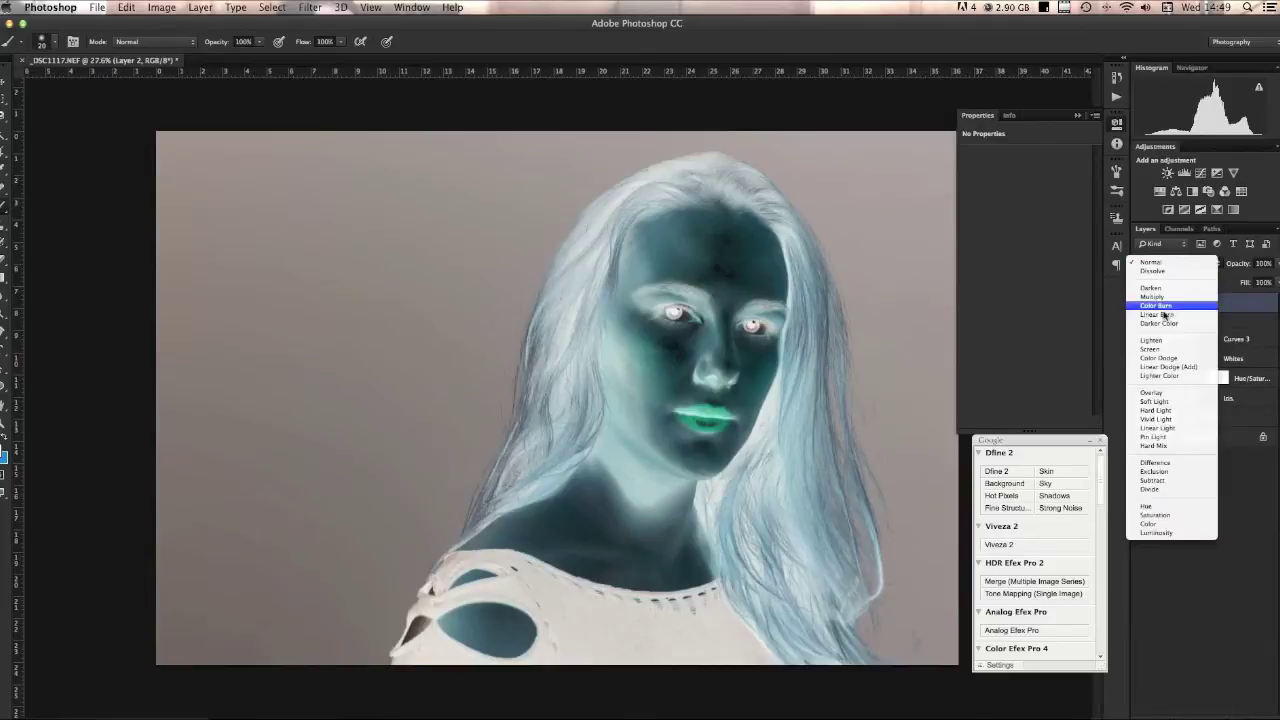
click(1165, 405)
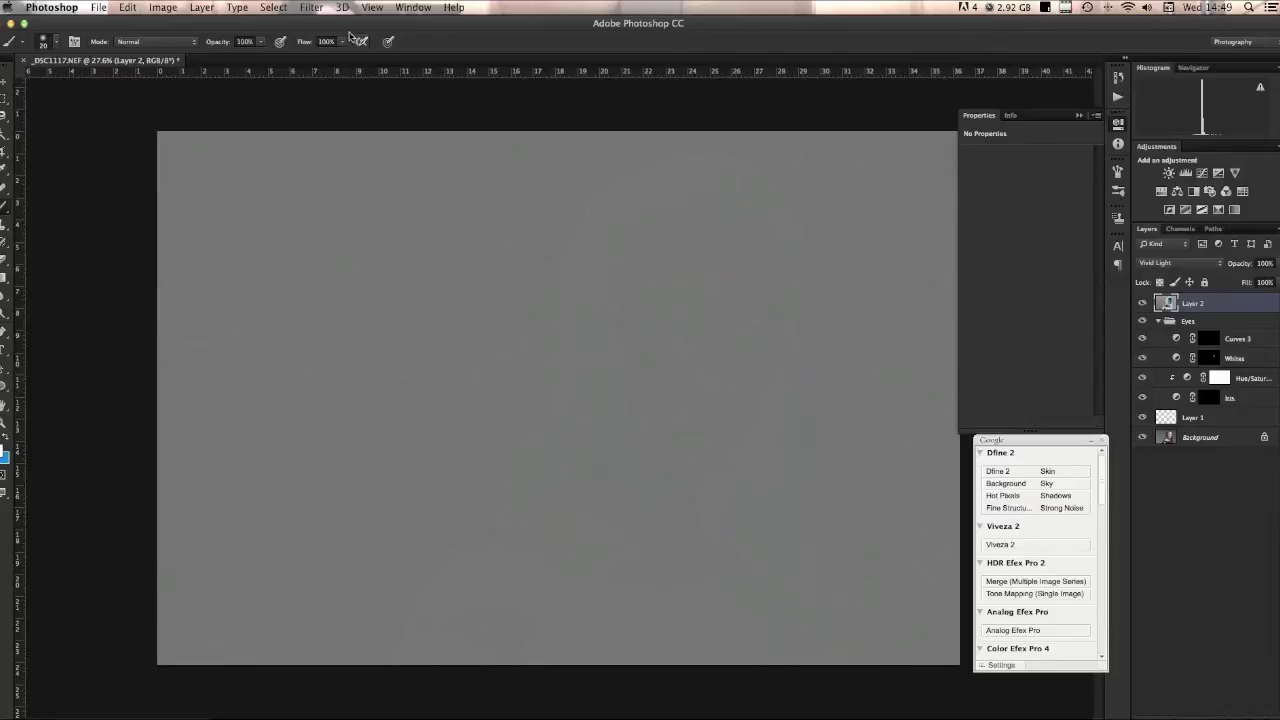
Step: Apply a High Pass filter with a 39-pixel radius to the inverted Vivid Light layer
click(316, 9)
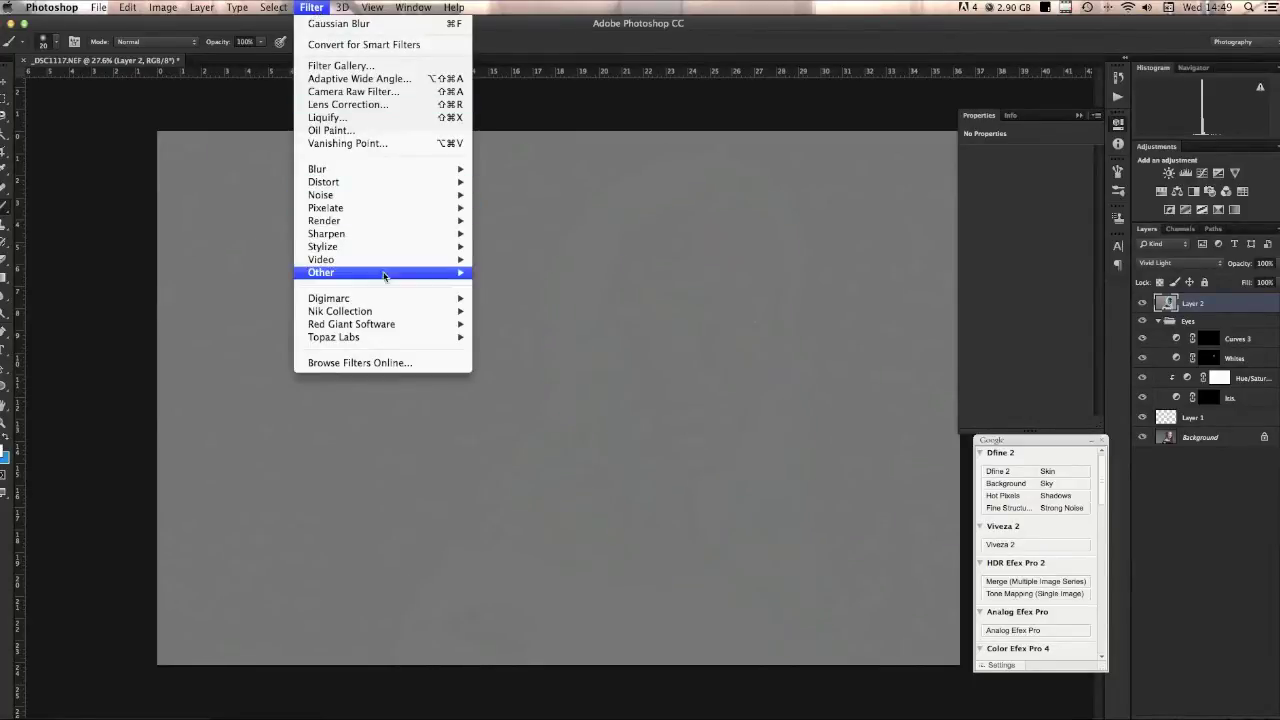
mouse_move(389, 271)
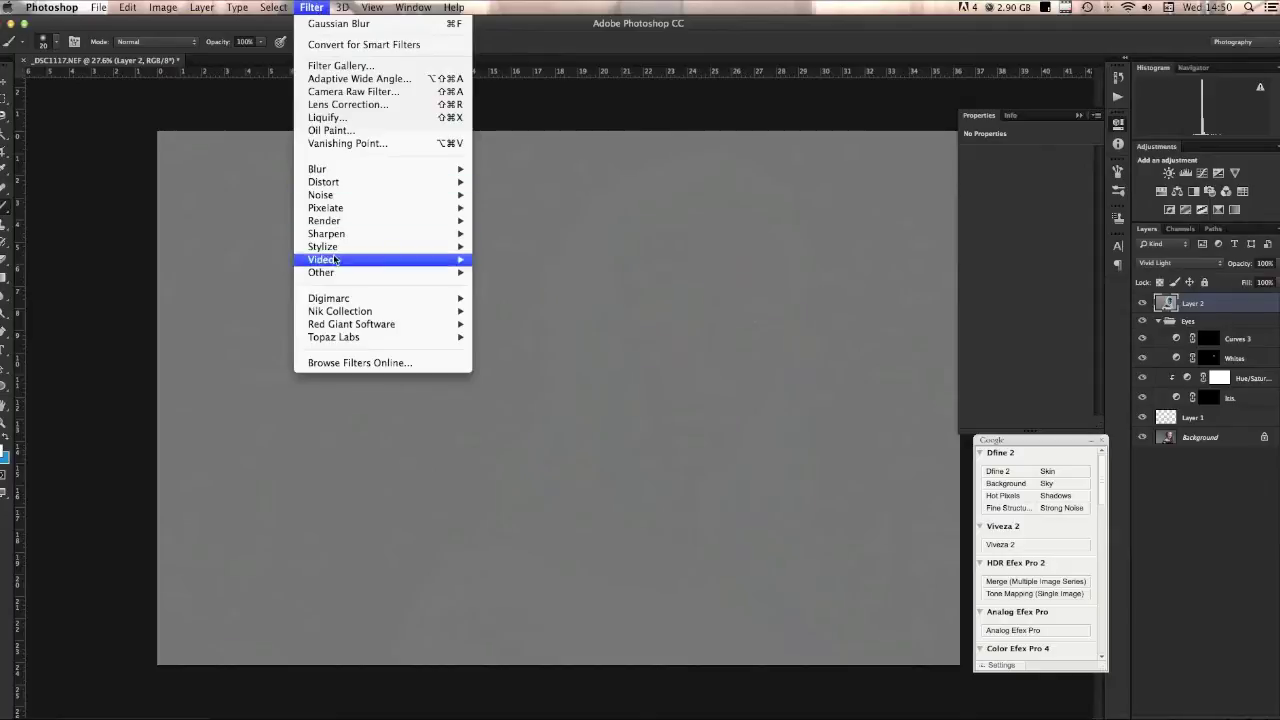
mouse_move(345, 273)
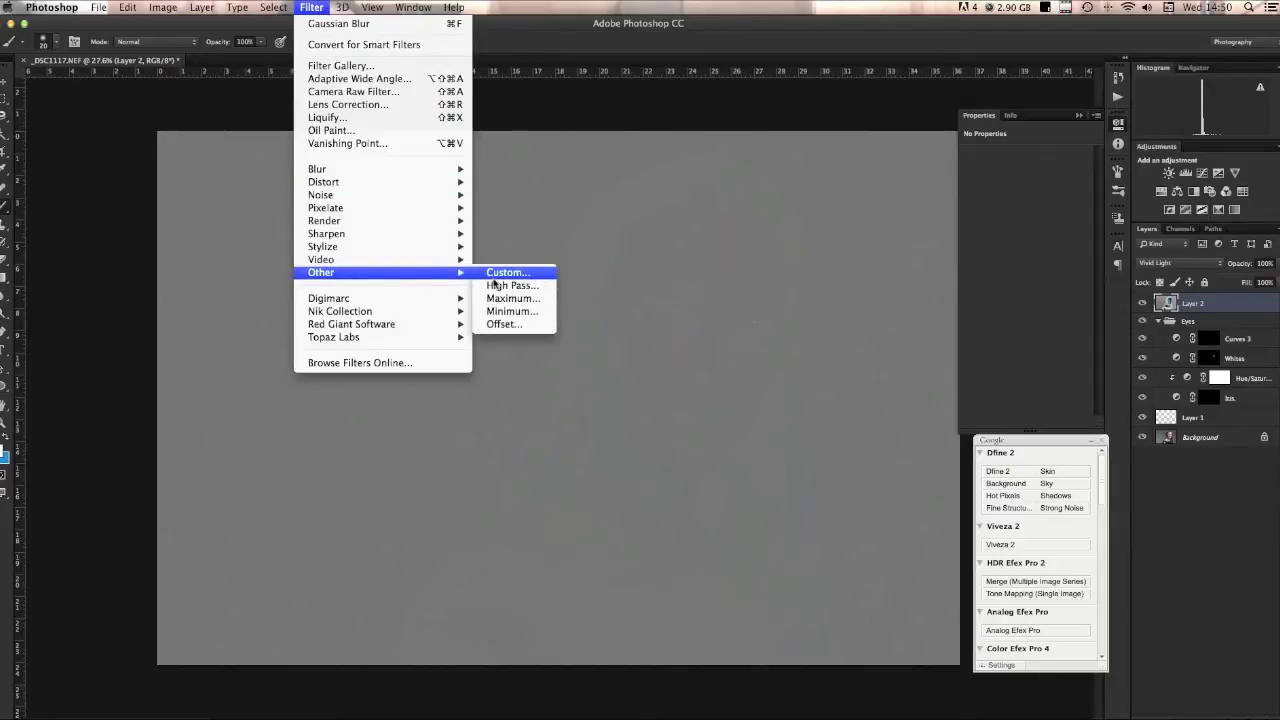
click(495, 285)
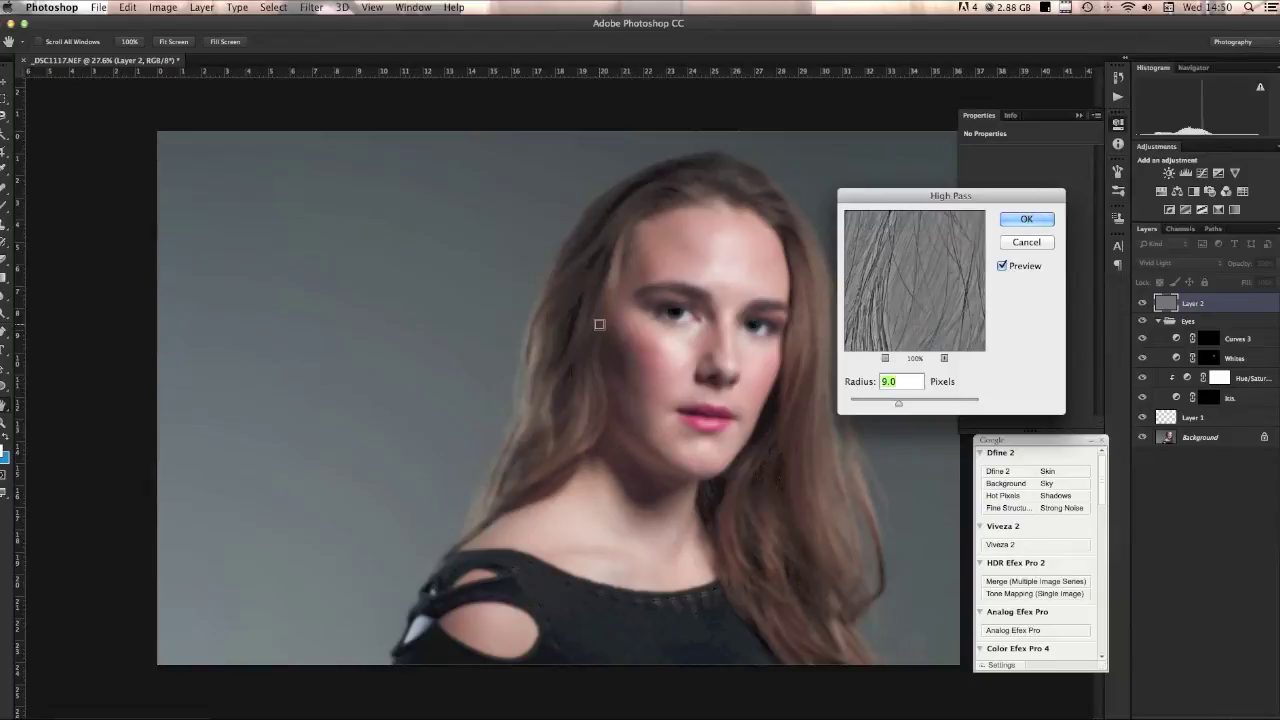
text(21)
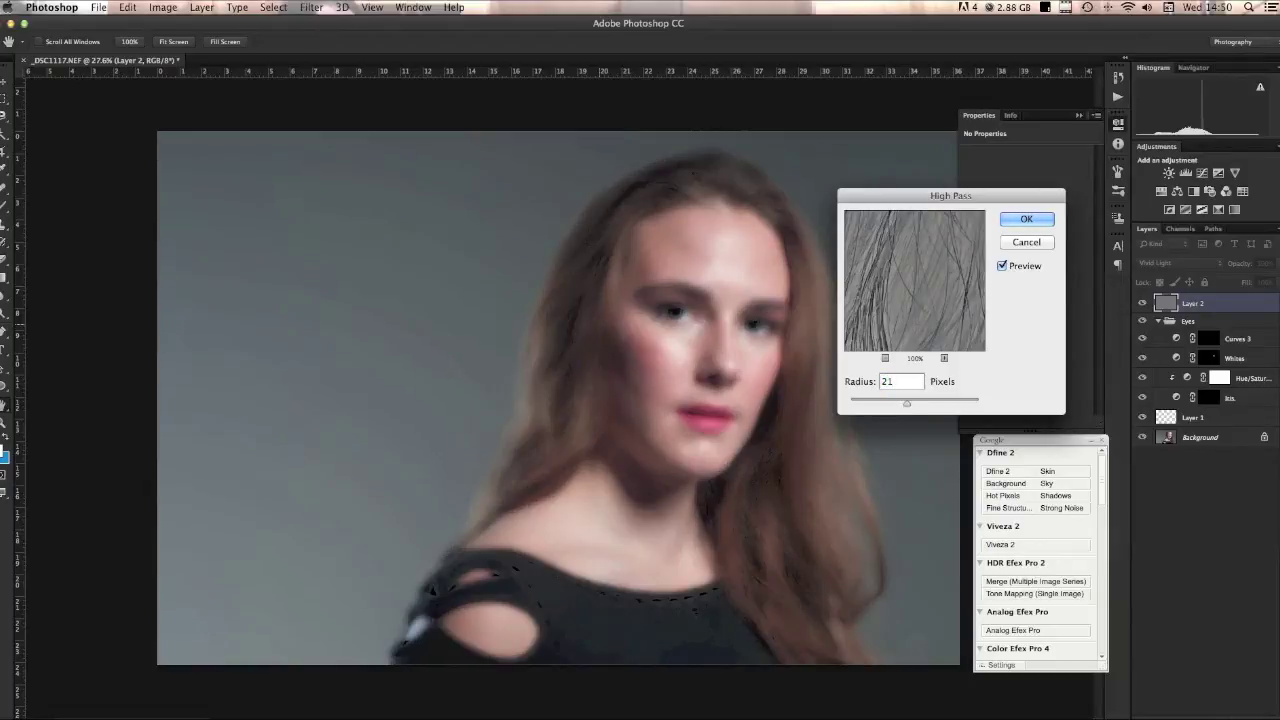
key(BackSpace)
key(BackSpace)
text(30)
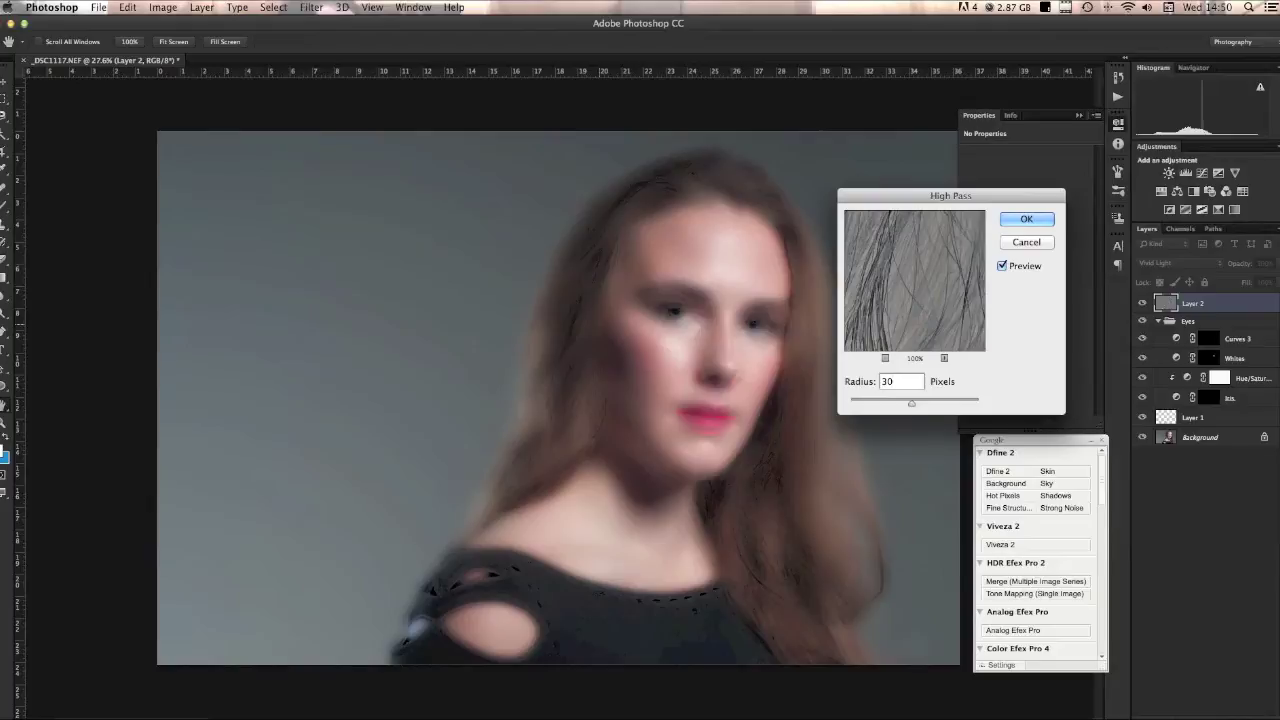
key(BackSpace)
text(6)
key(BackSpace)
text(9)
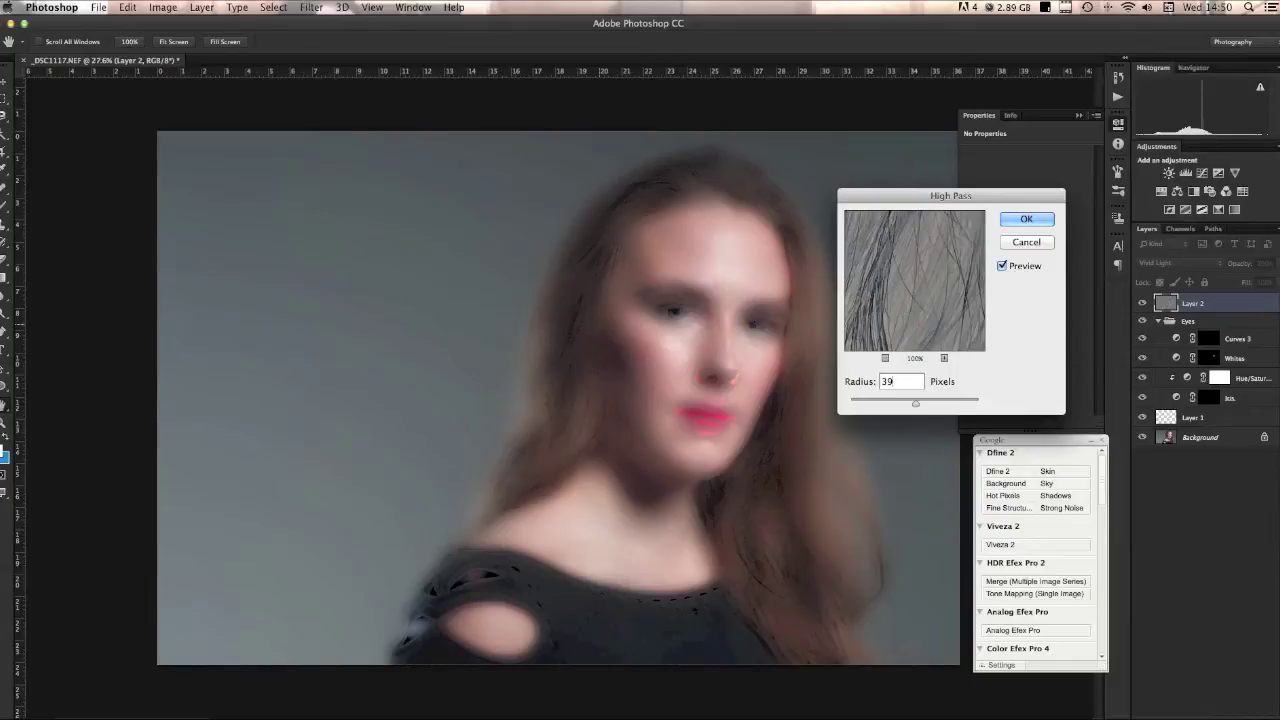
key(Return)
key(b)
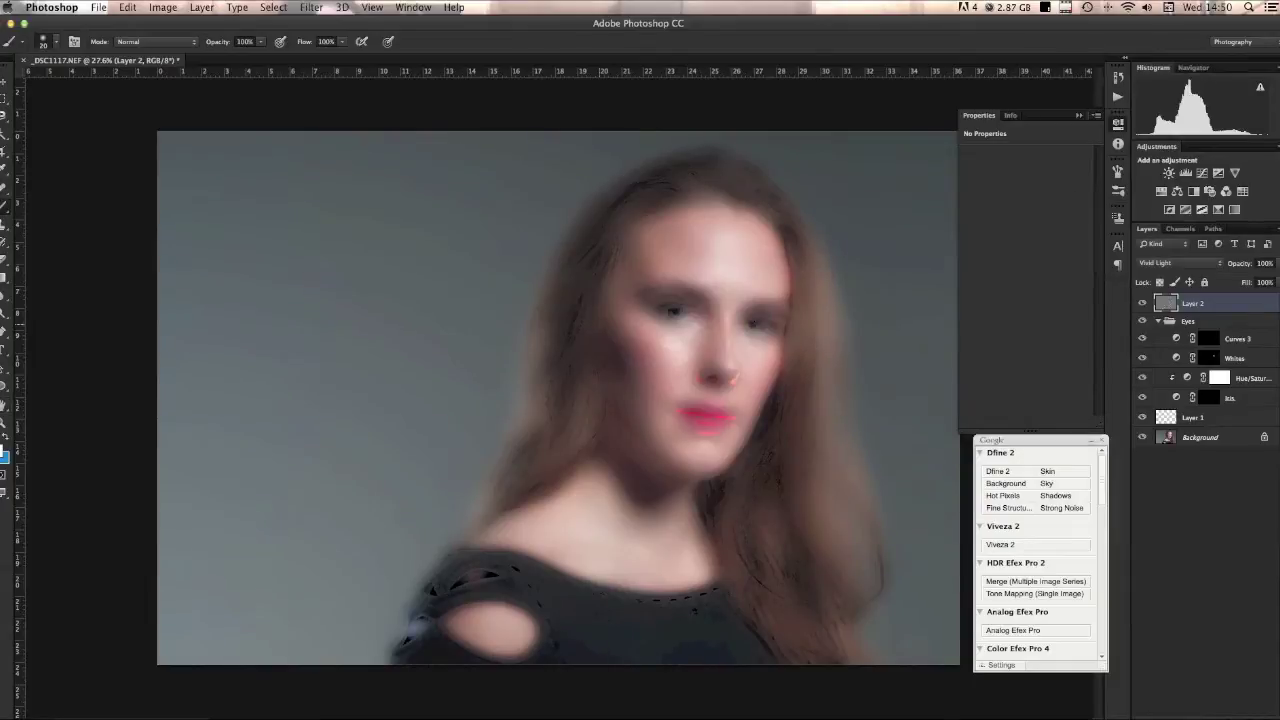
Step: Apply a Gaussian Blur with an 8-pixel radius to the High Pass layer, judging the skin and eye detail on the face
key(z)
drag(642, 350, 854, 301)
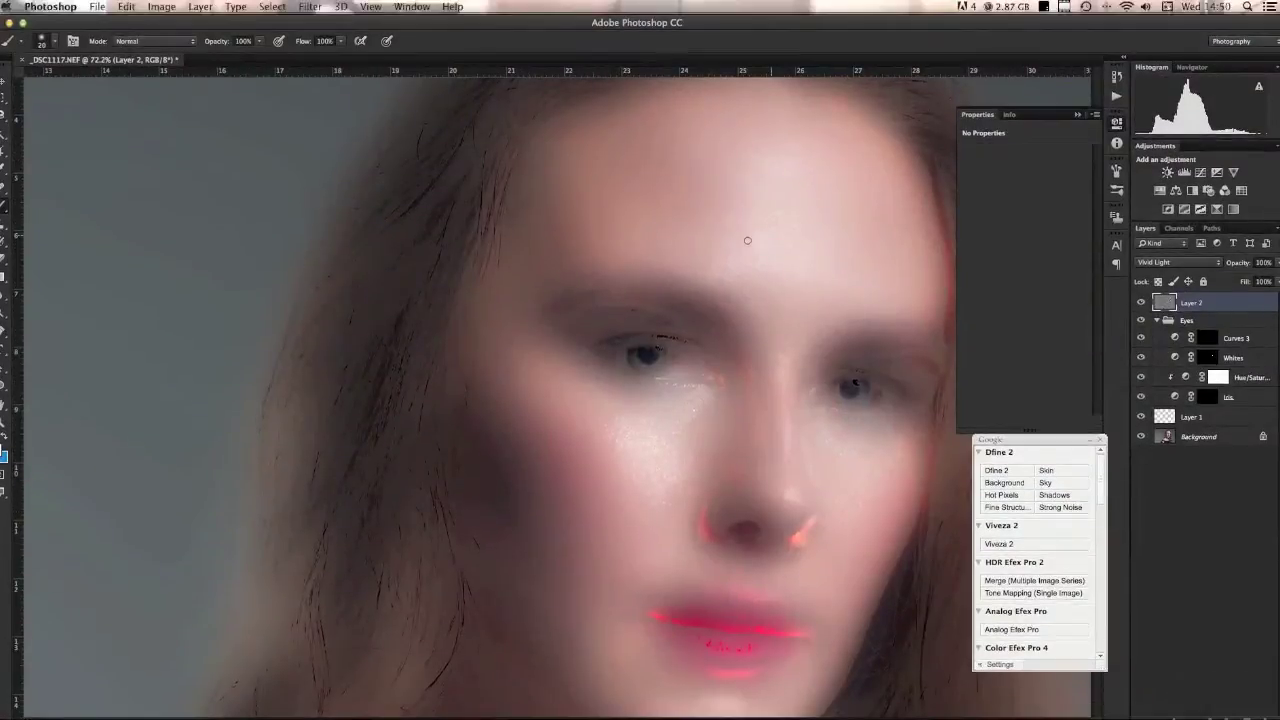
drag(718, 427, 651, 346)
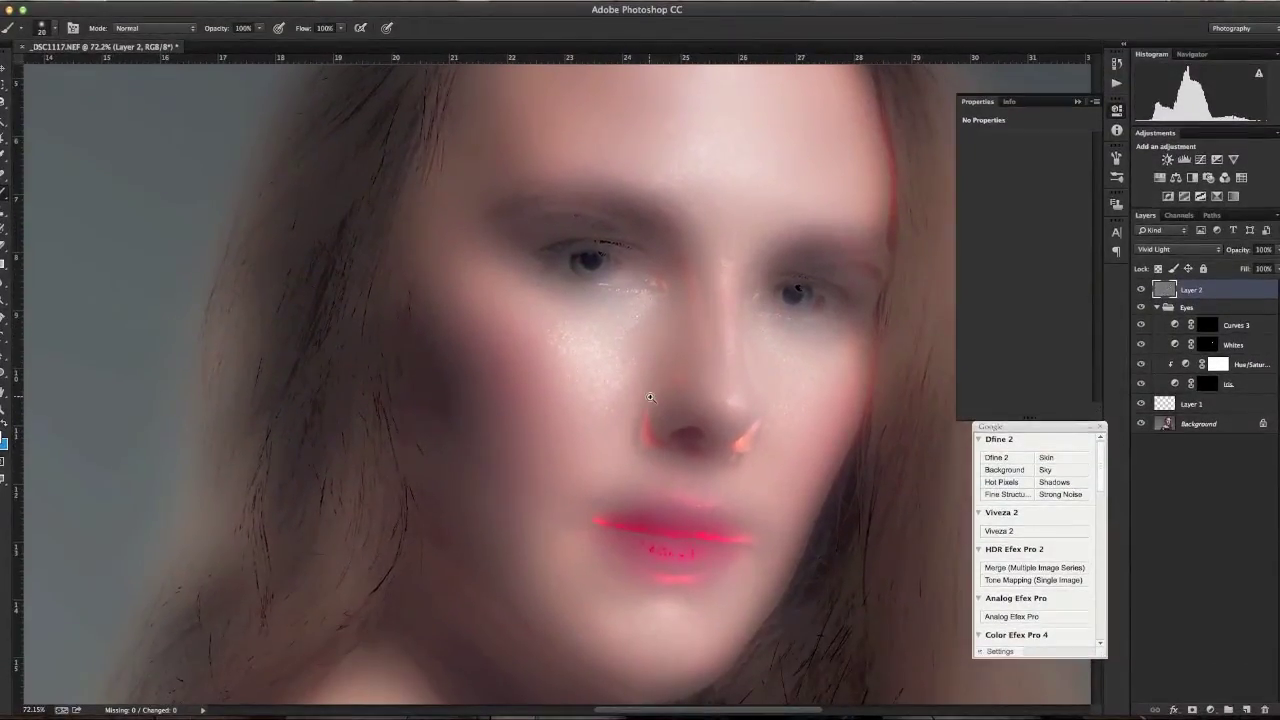
scroll(632, 389, down, 3)
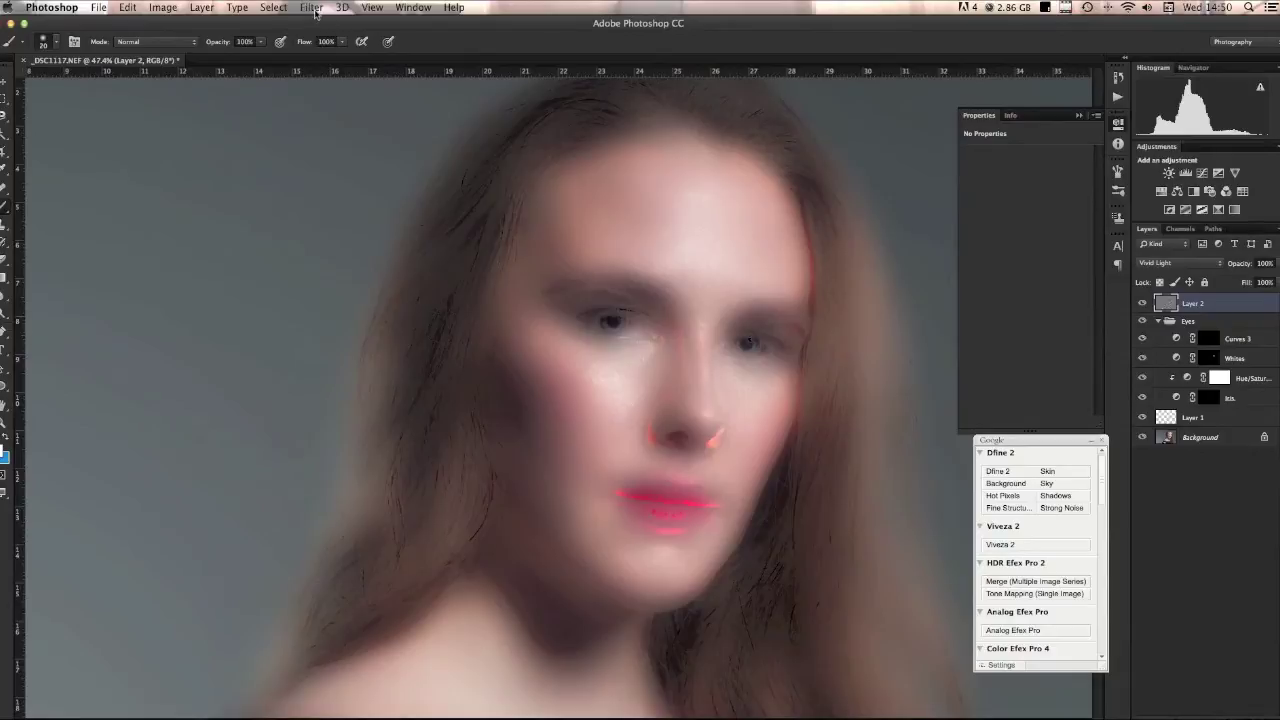
click(312, 8)
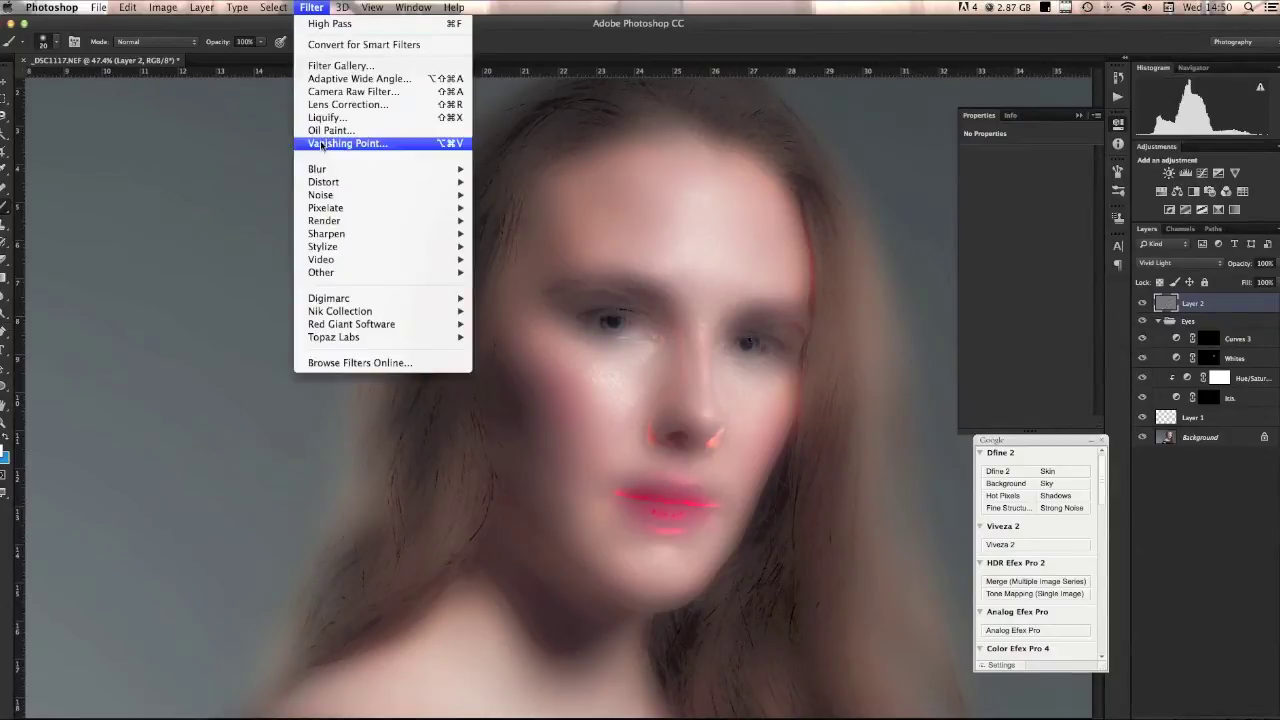
mouse_move(333, 172)
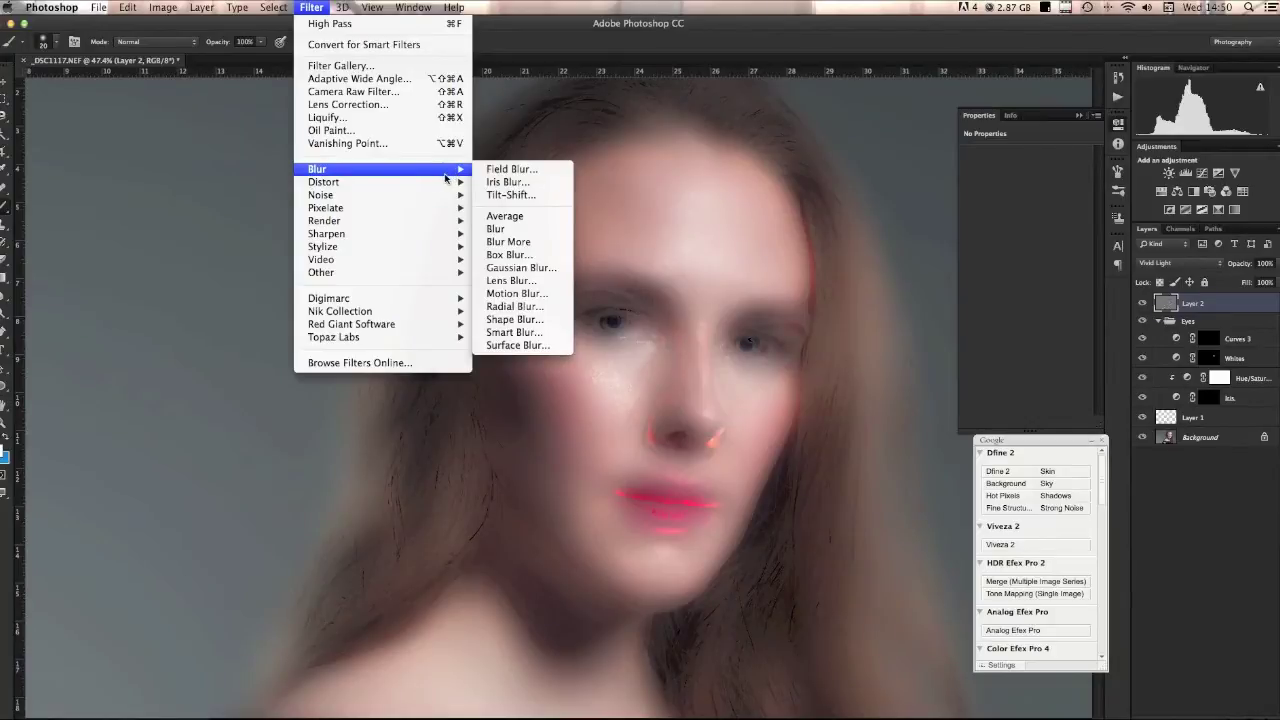
click(514, 270)
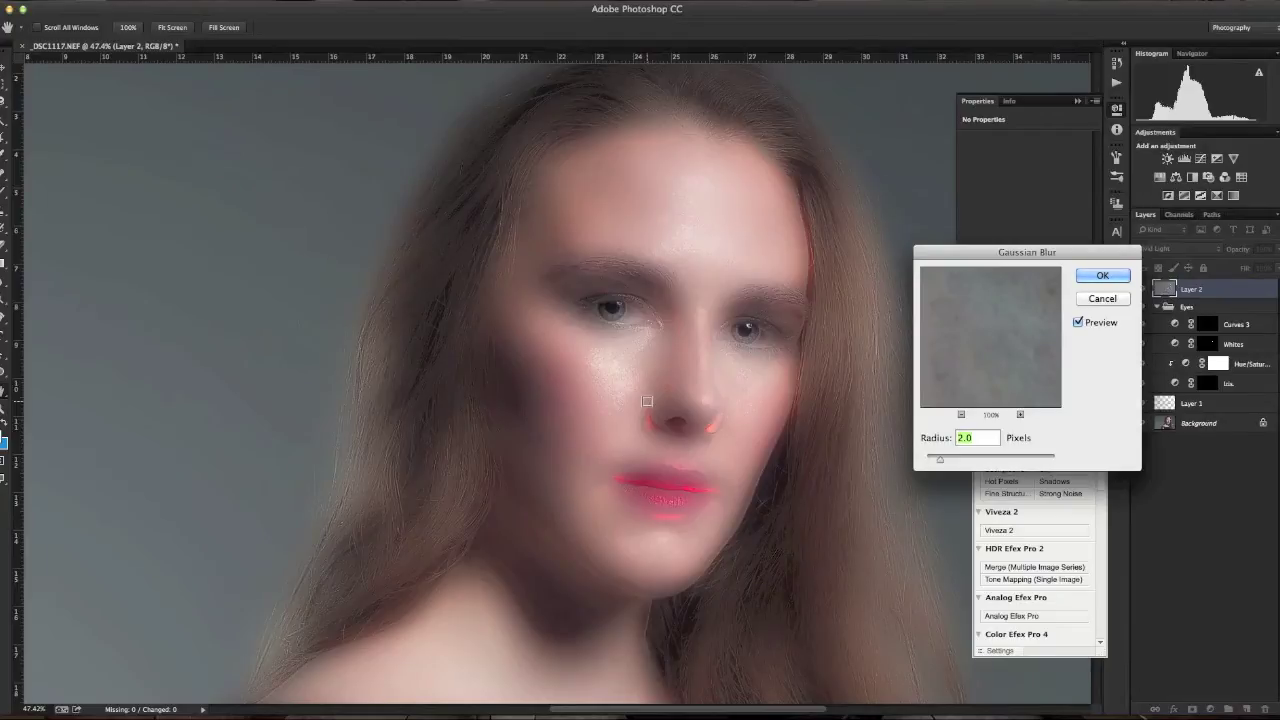
text(13)
key(BackSpace)
key(BackSpace)
text(9)
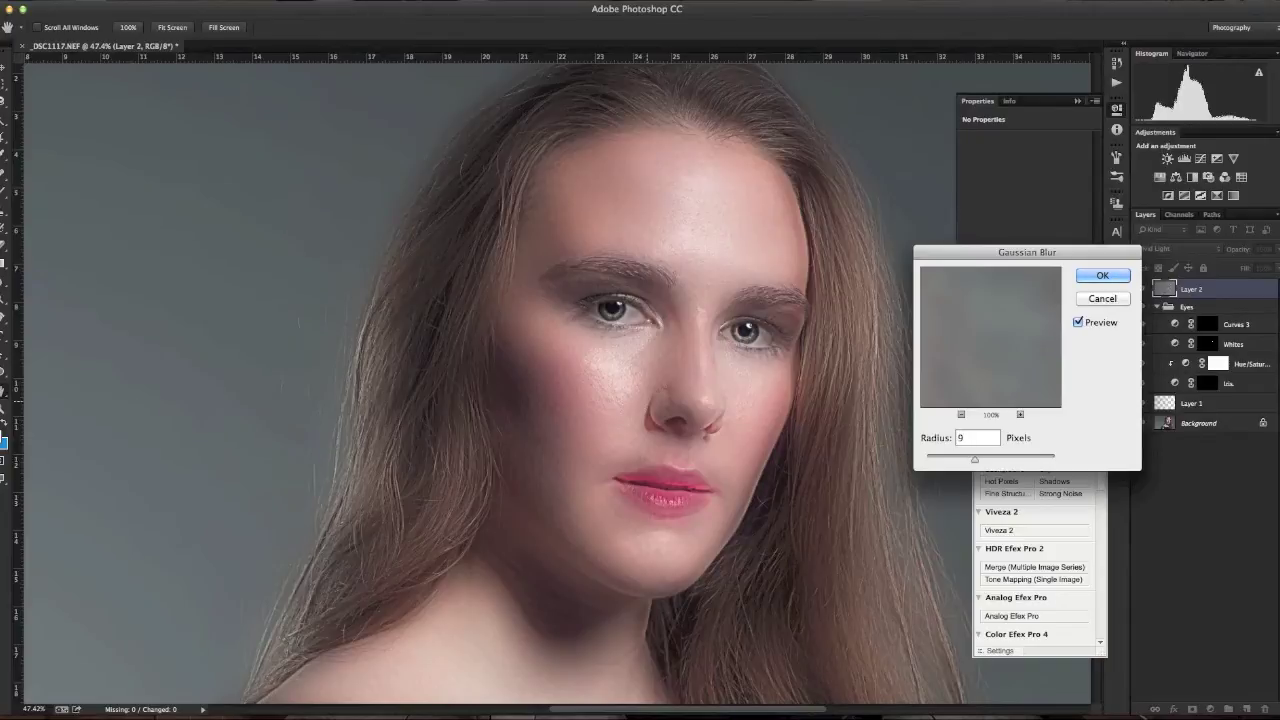
key(BackSpace)
text(6)
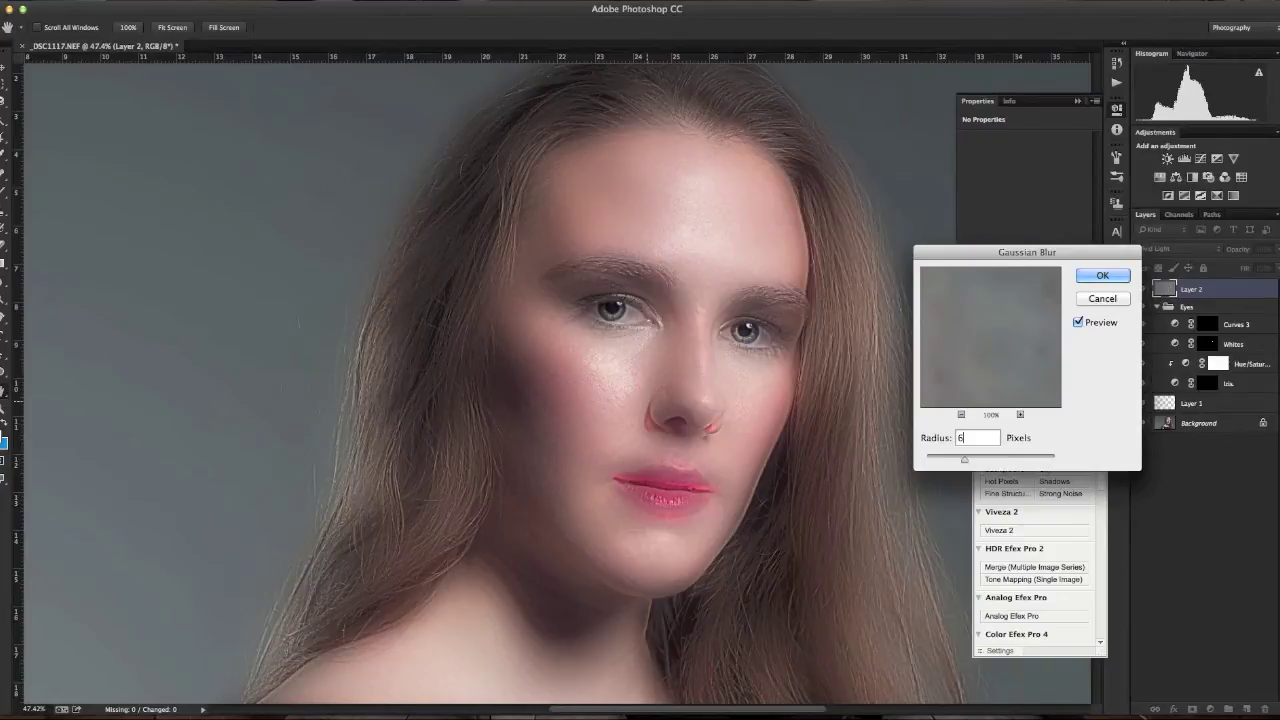
key(BackSpace)
text(8)
key(Return)
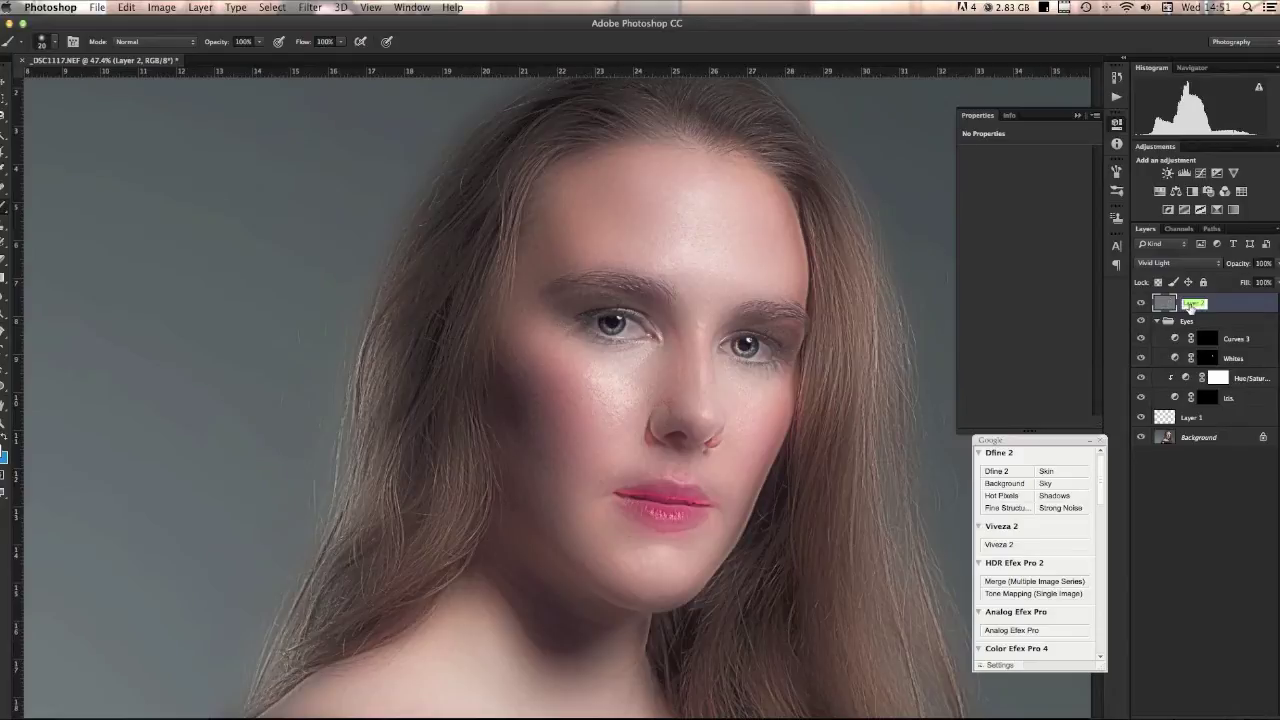
Step: Name the smoothing layer "Skin" and split its This Layer Blend If sliders to 0/153 for shadows and 98/255 for highlights
key(Return)
double_click(1239, 309)
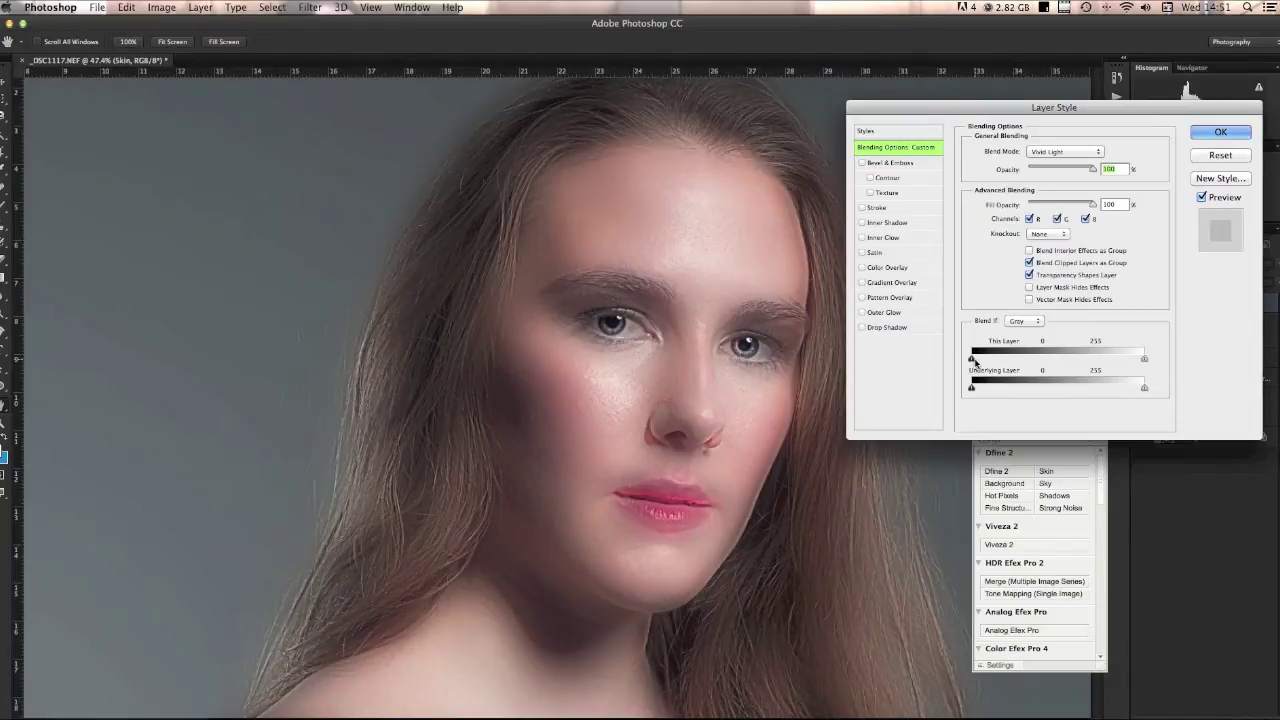
drag(975, 360, 1076, 362)
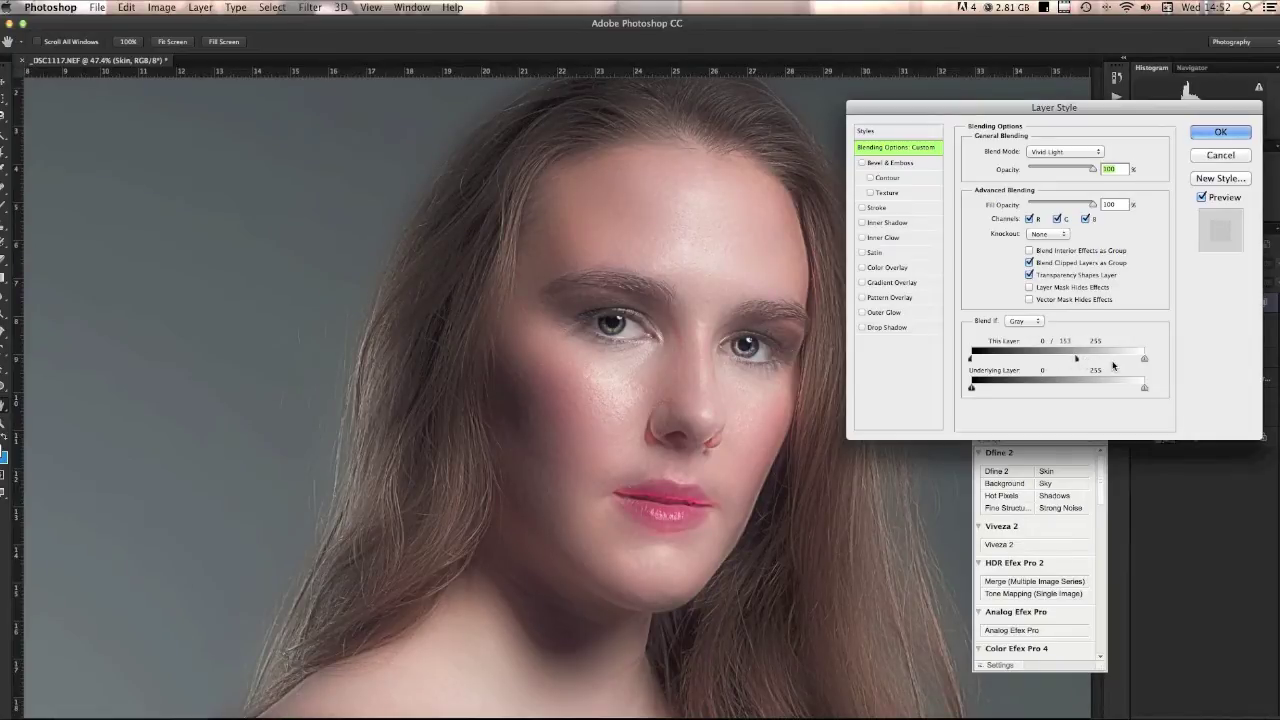
key(alt)
drag(1145, 362, 1041, 366)
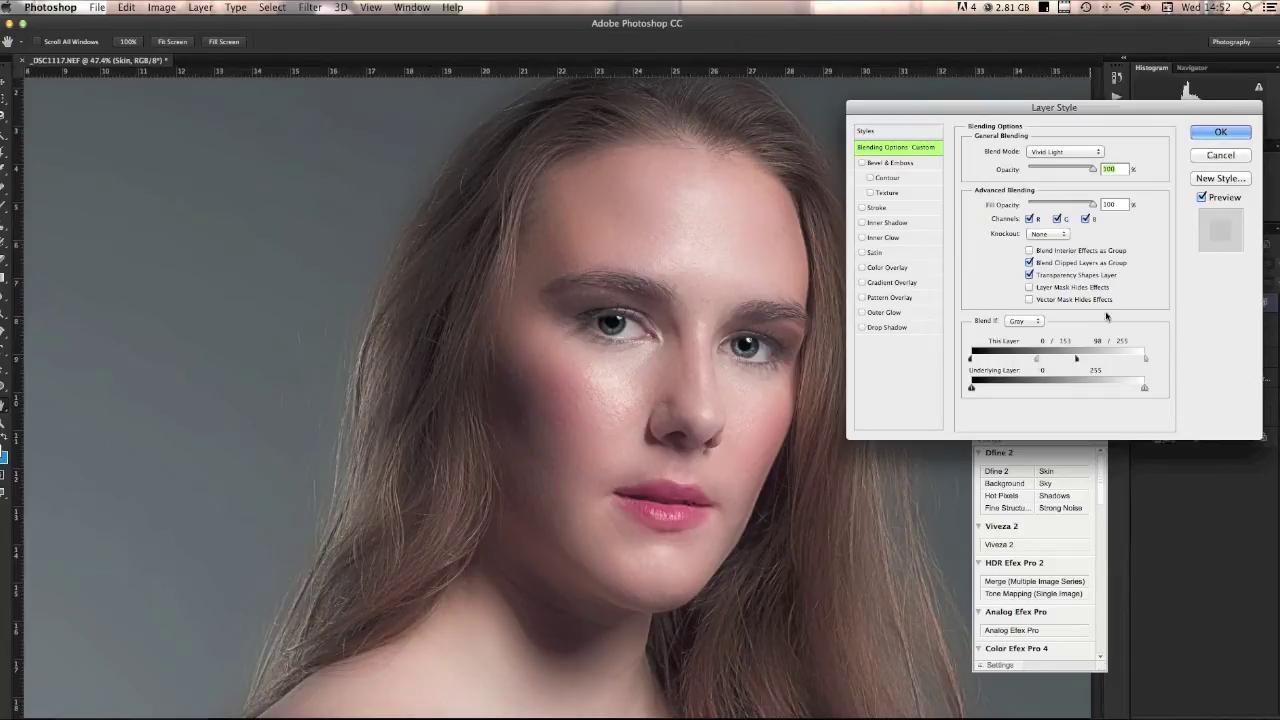
click(1218, 132)
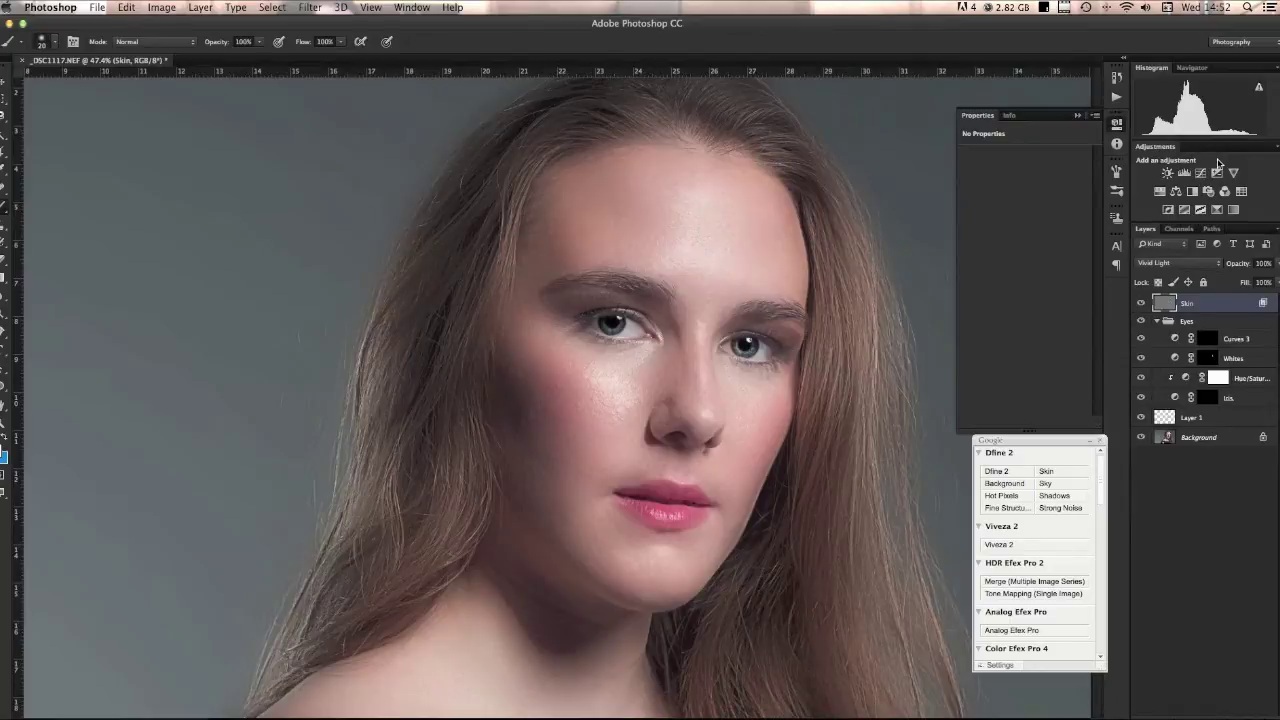
Step: Compare the face with the Skin layer repeatedly hidden and shown
click(1141, 303)
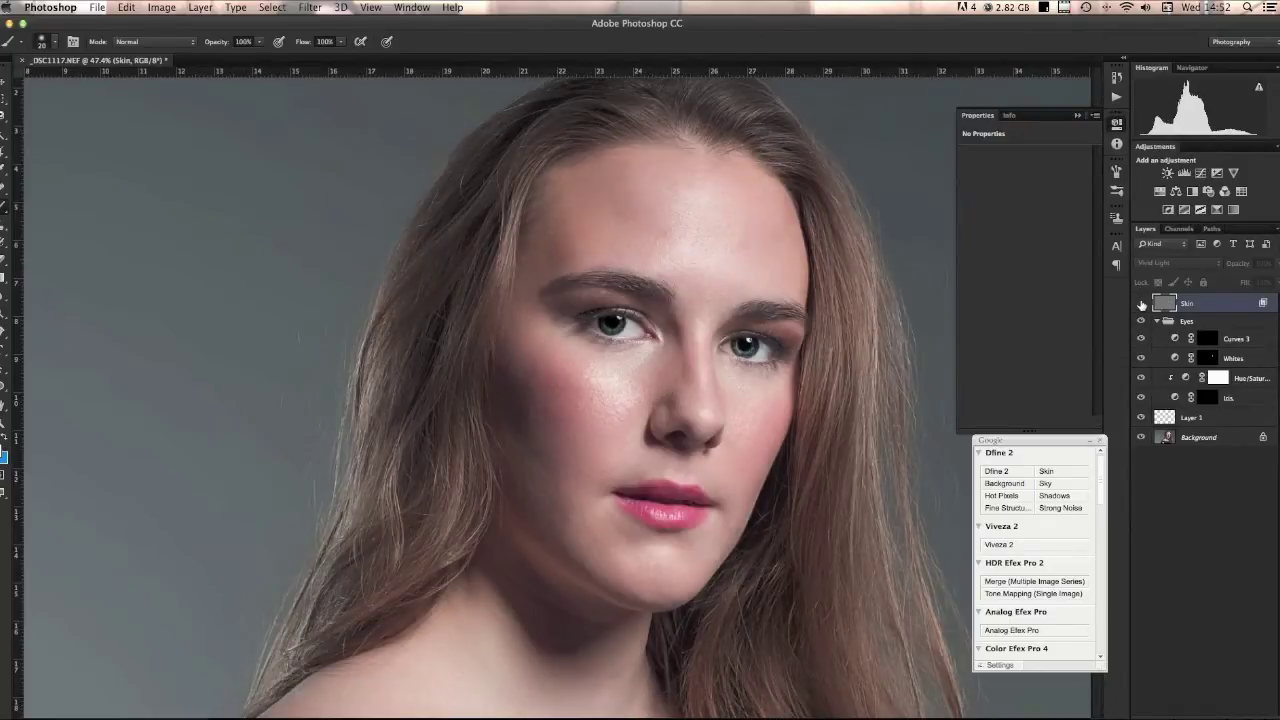
click(1141, 304)
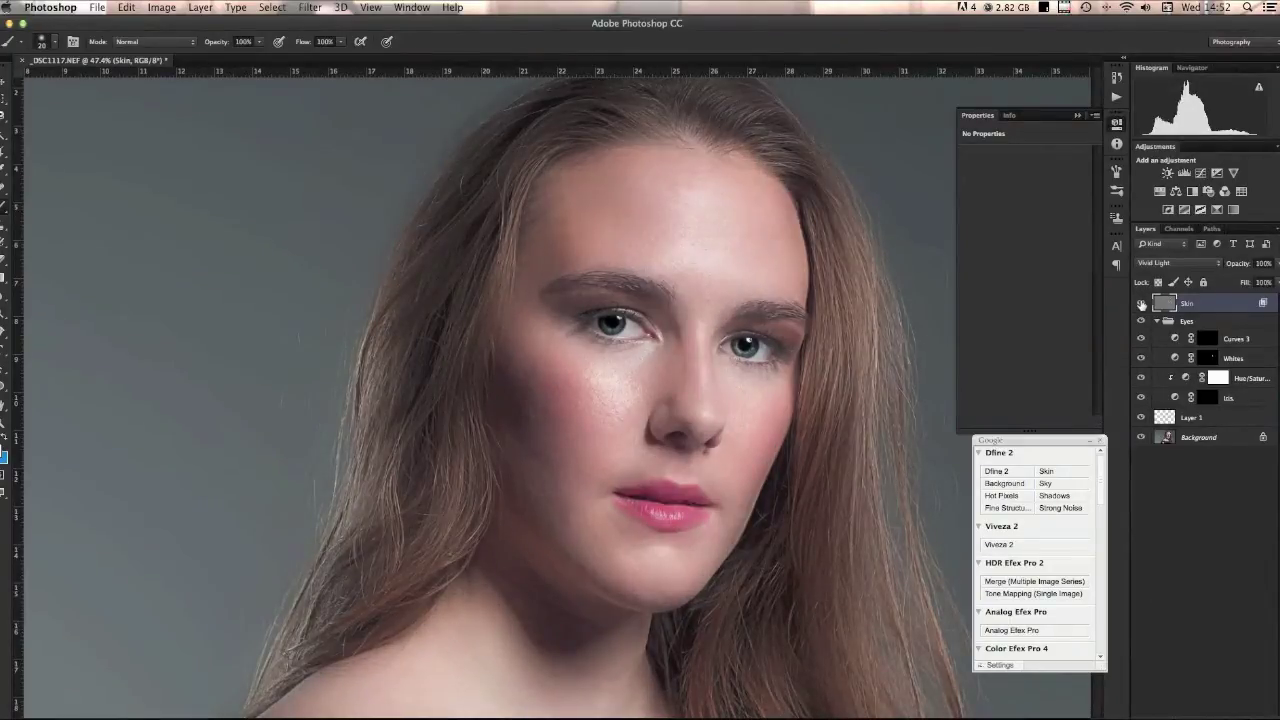
click(1141, 303)
click(1141, 303)
click(1141, 303)
click(1141, 303)
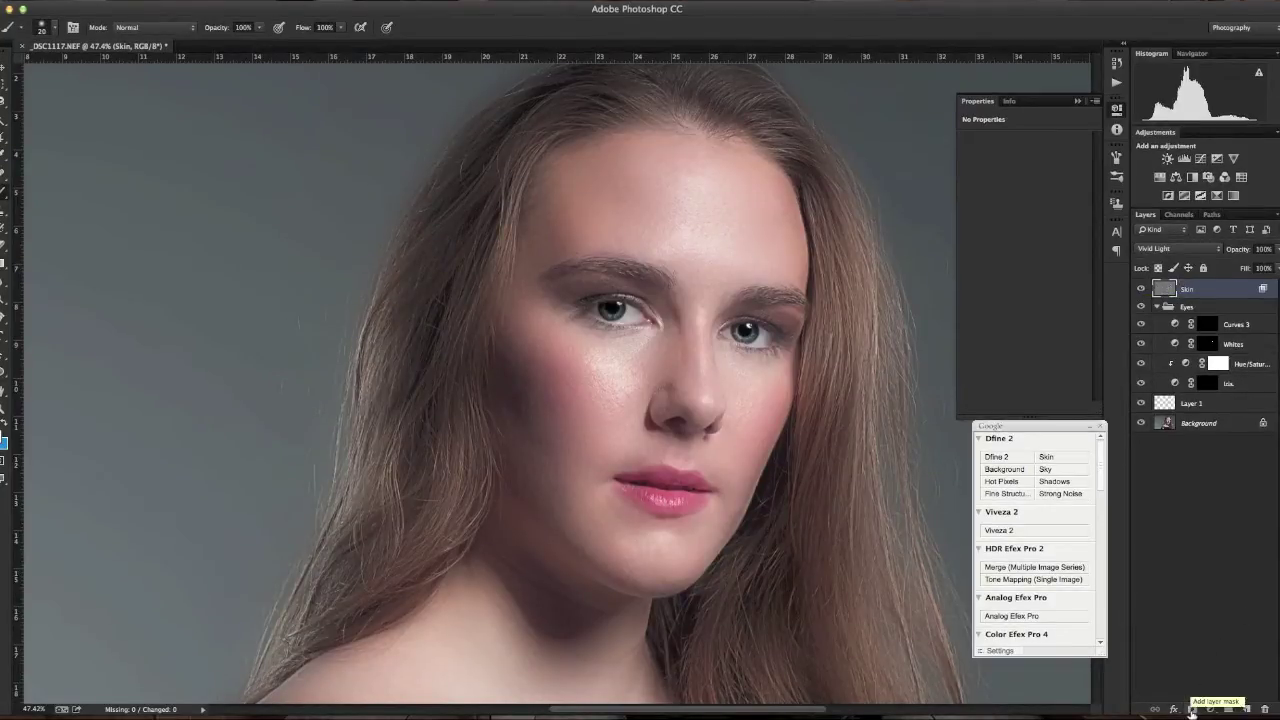
Step: Add a black mask to the Skin layer and paint it white over the forehead with a soft brush
alt+click(1191, 710)
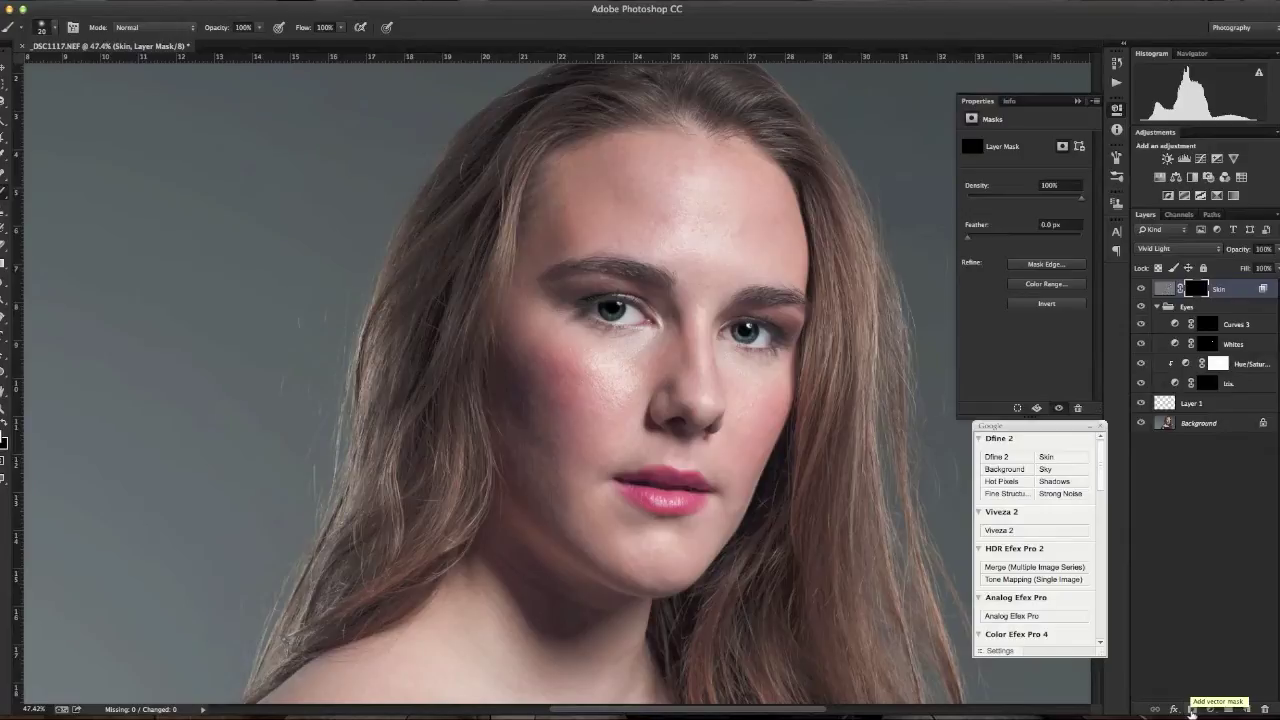
mouse_move(659, 248)
mouse_down()
mouse_move(698, 293)
mouse_move(704, 262)
mouse_move(560, 280)
mouse_move(546, 258)
mouse_up()
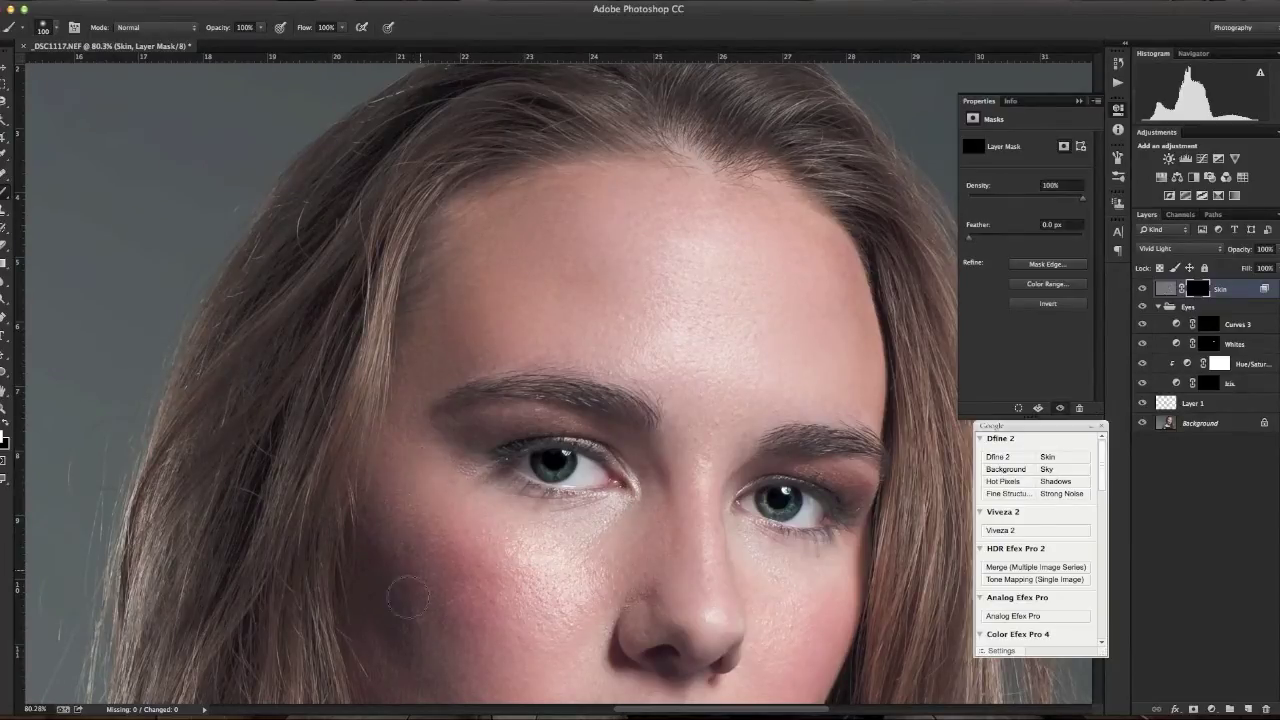
key(bracketleft)
key(bracketleft)
key(bracketleft)
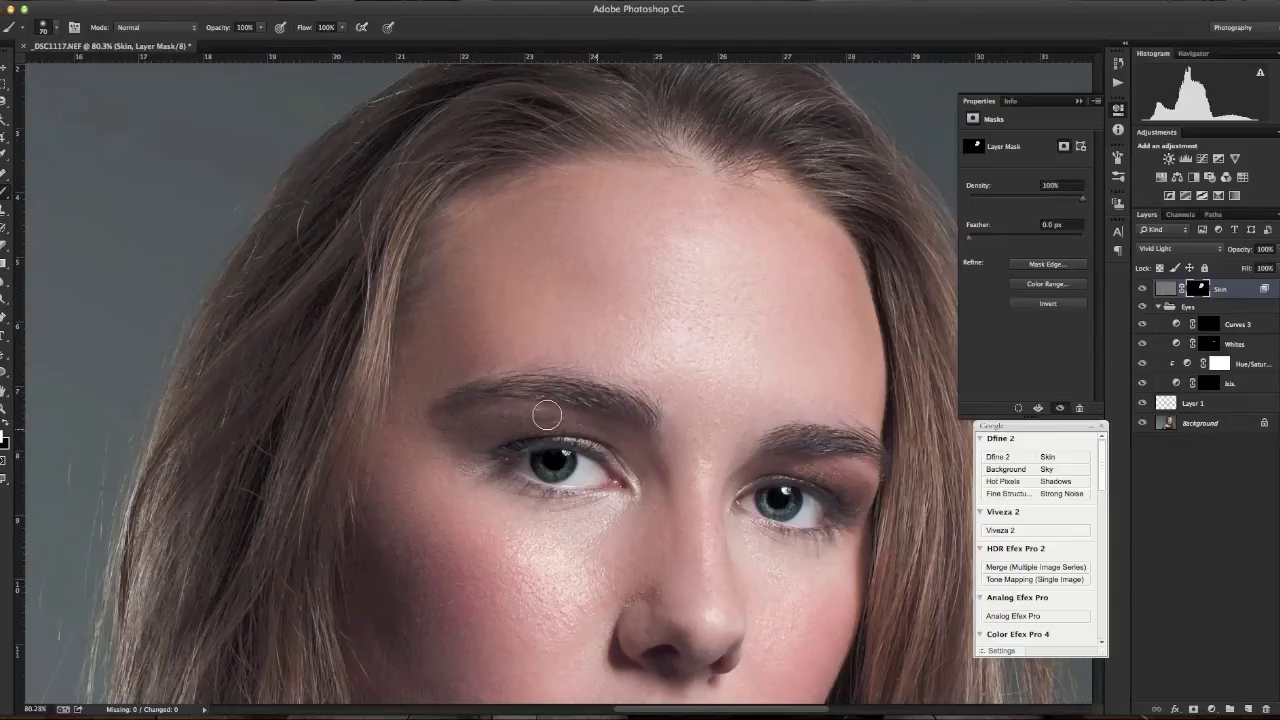
Step: Paint white on the Skin mask over the cheeks, nose and lower face, resizing the brush for the smaller areas
drag(555, 472, 515, 302)
key(bracketright)
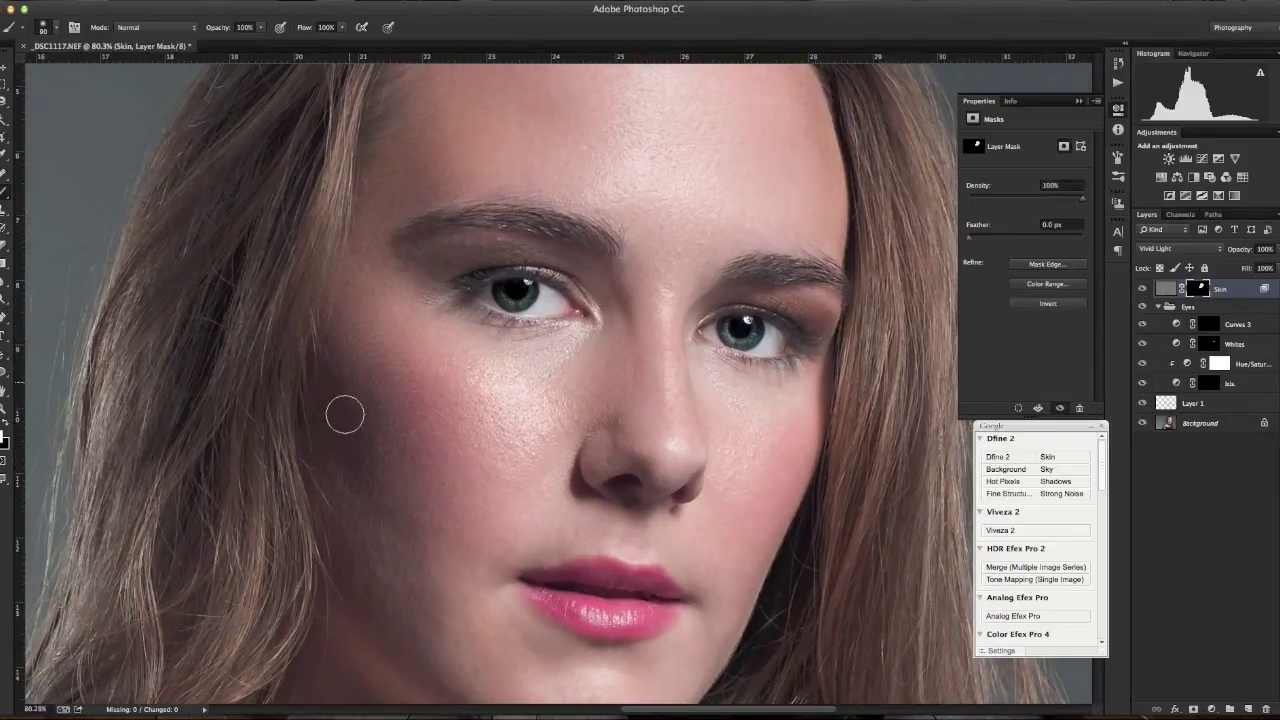
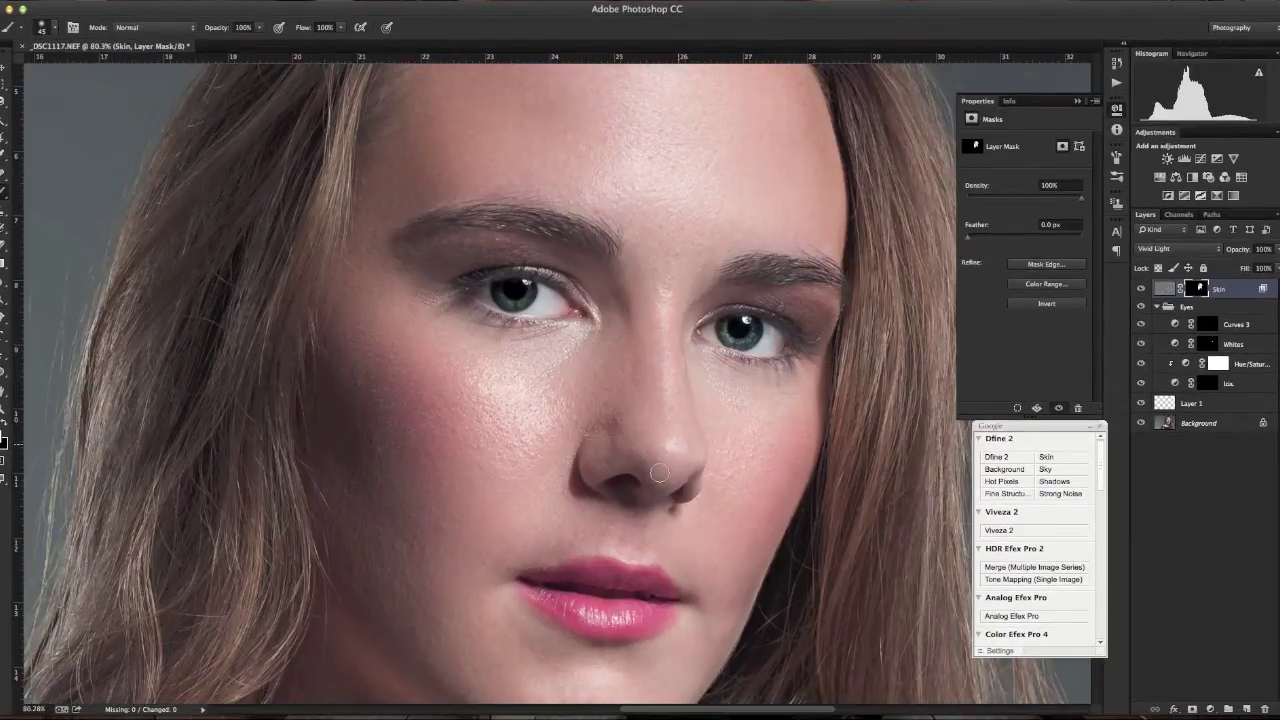
drag(546, 373, 548, 261)
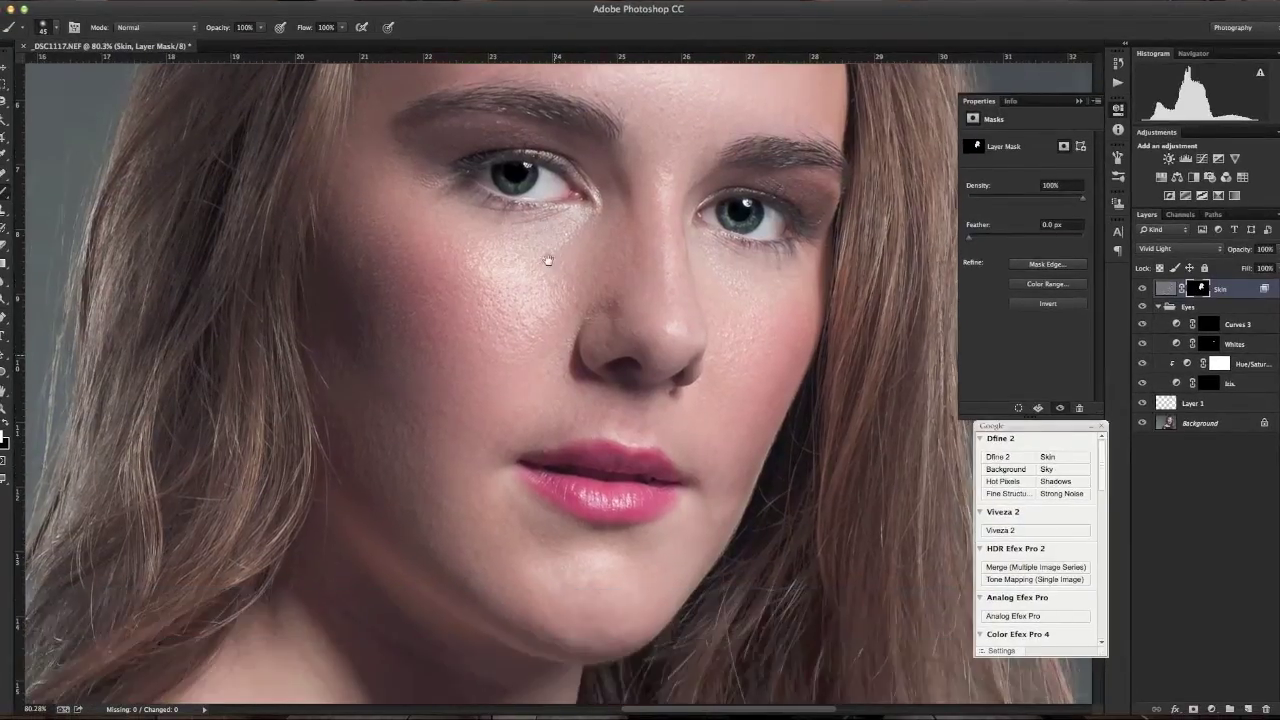
Step: Extend the white painting on the Skin mask over the neck, upper chest and exposed shoulder
scroll(548, 261, down, 5)
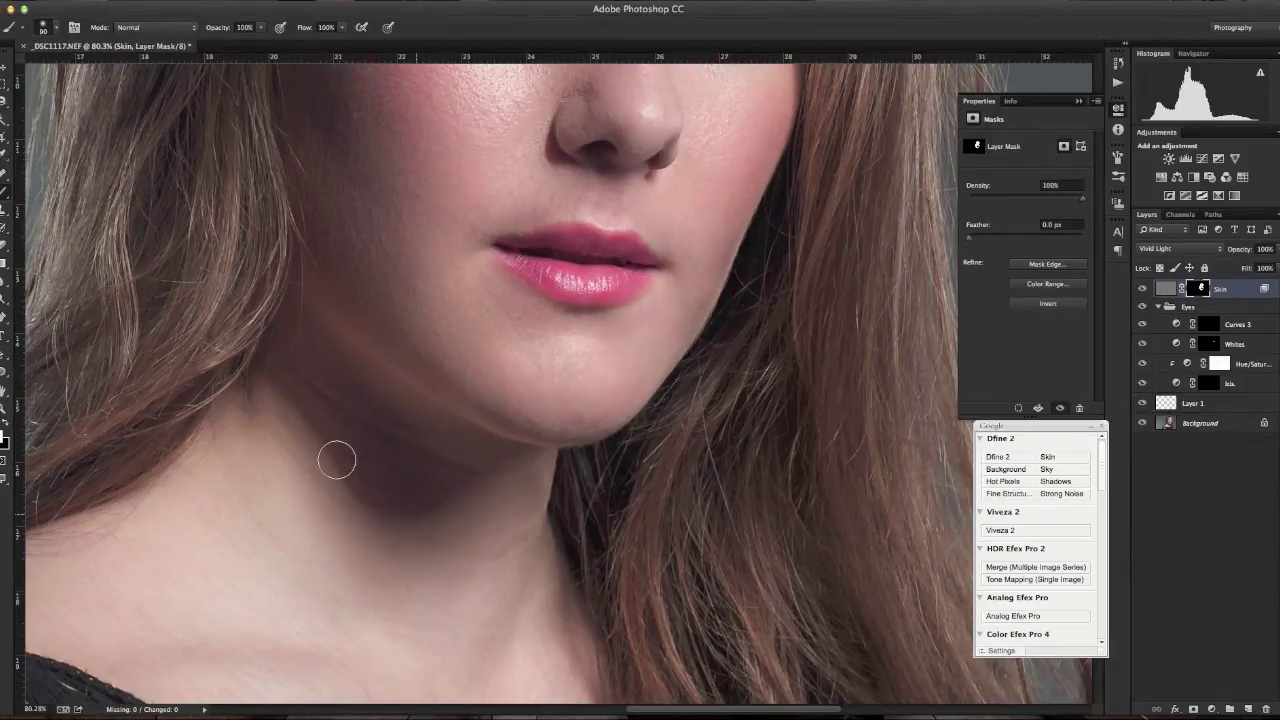
drag(328, 463, 463, 380)
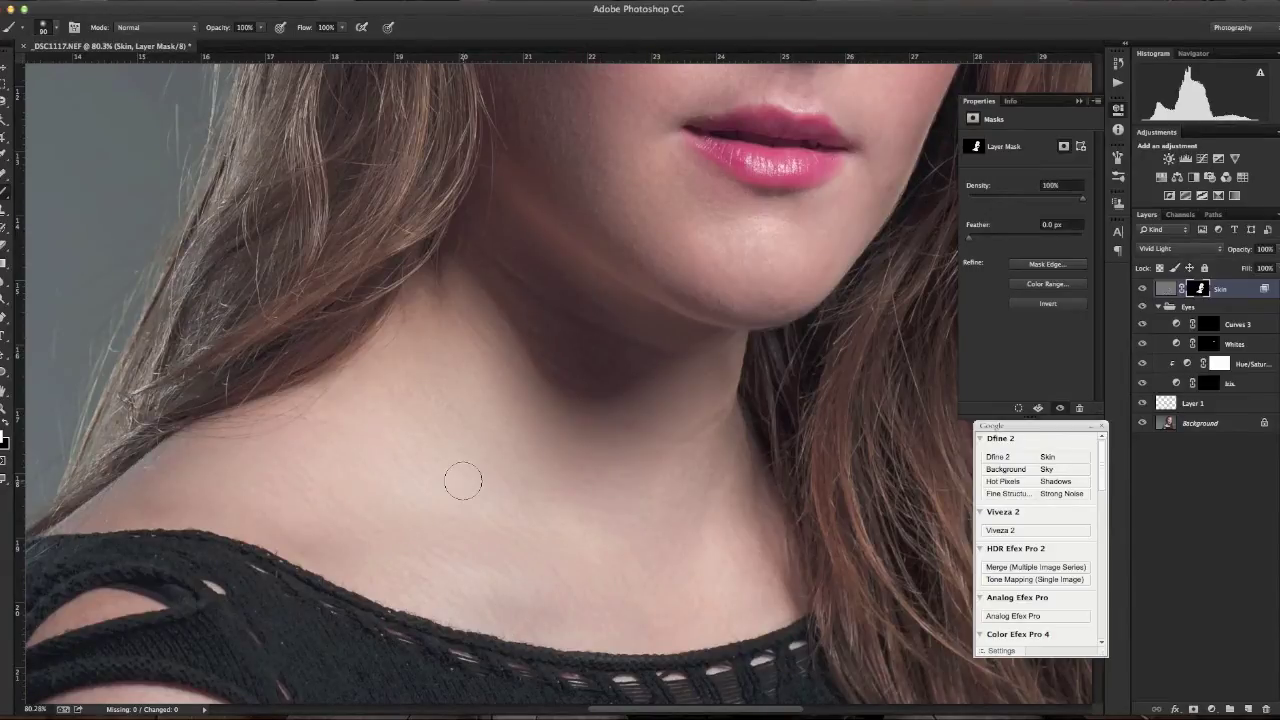
drag(463, 482, 555, 323)
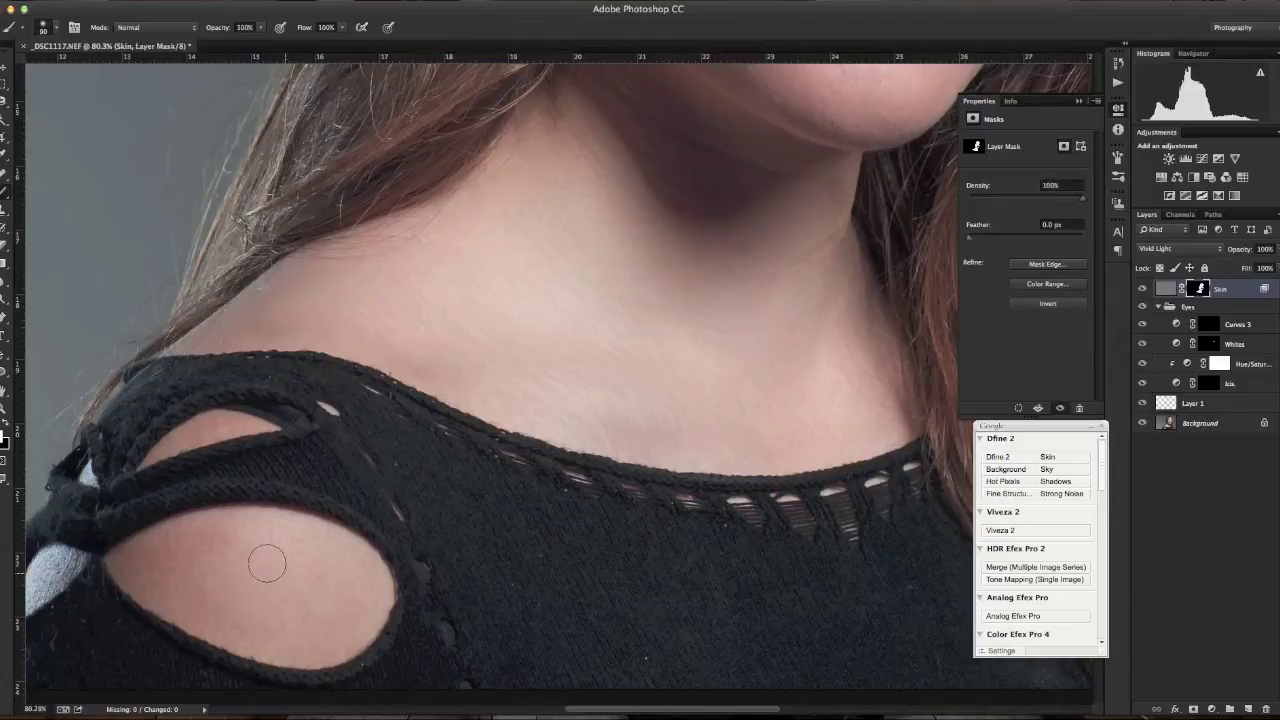
drag(474, 586, 350, 455)
key(h)
drag(520, 545, 484, 511)
Step: Review the whole portrait with the masked Skin layer repeatedly switched off and on
key(super+0)
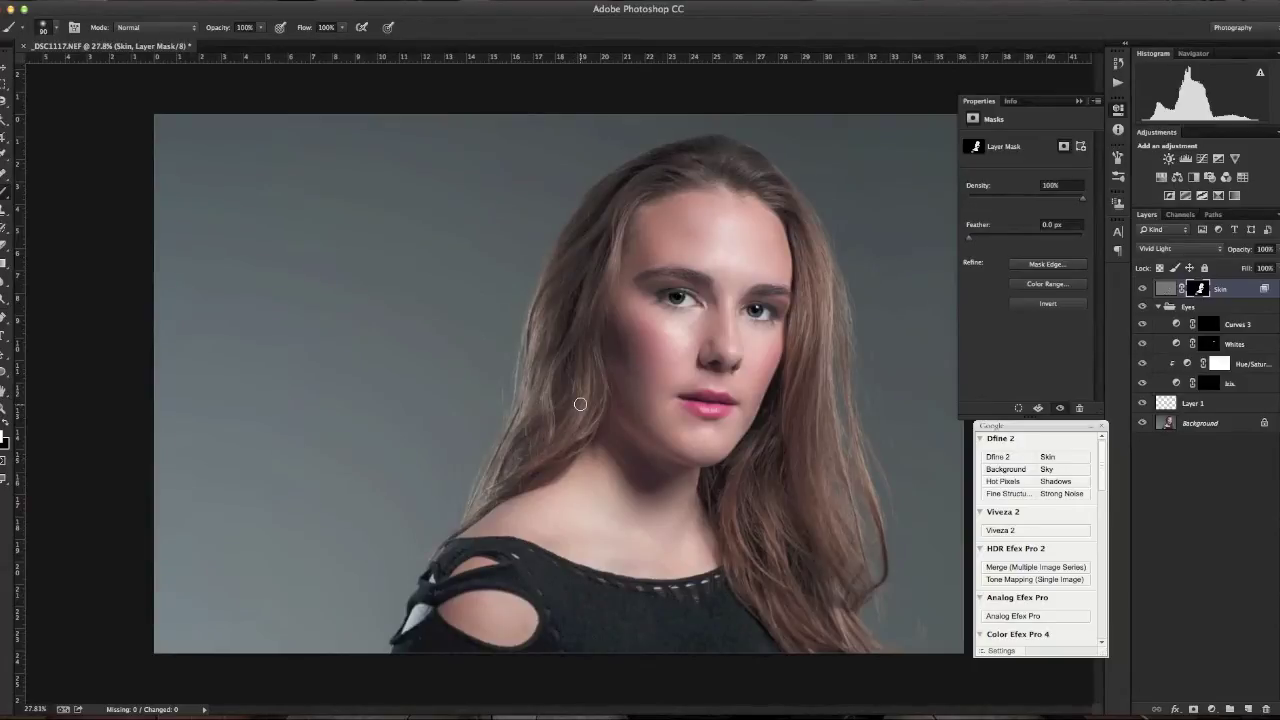
click(1140, 304)
click(1140, 304)
click(1140, 304)
click(1140, 304)
click(1140, 304)
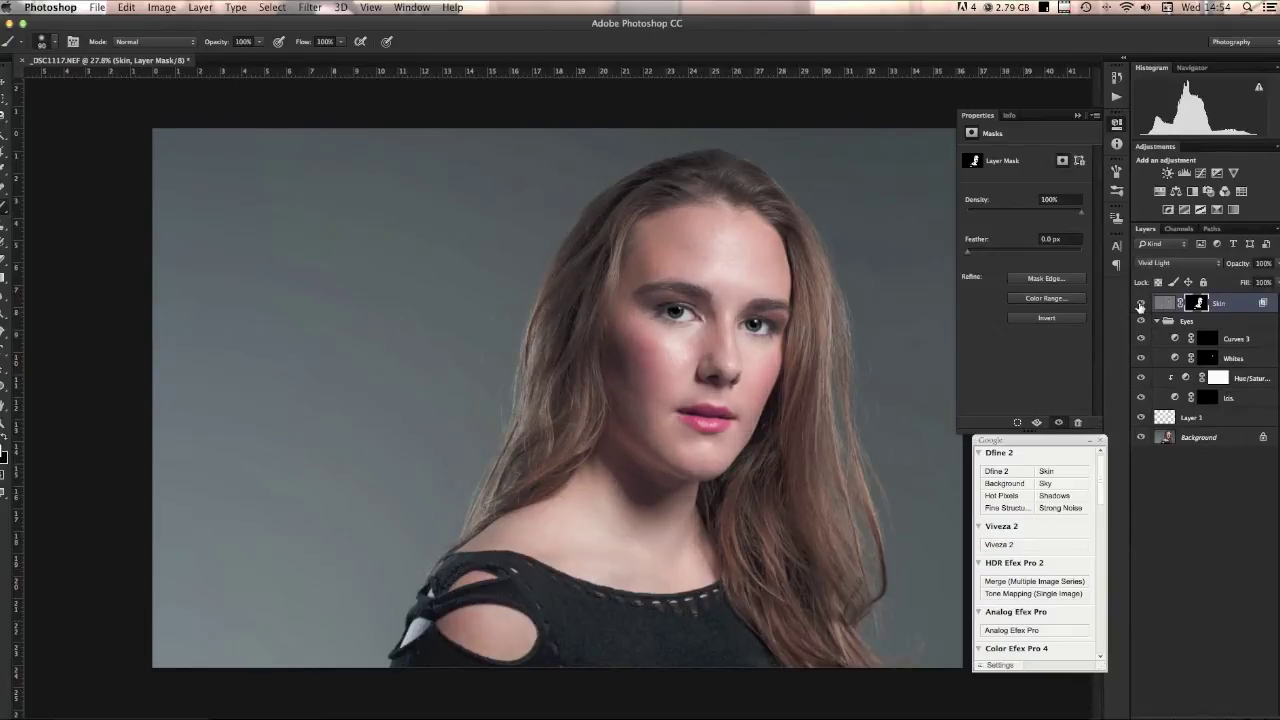
Step: Compare the portrait with the Skin layer off and on, and examine the smoothed face up close
click(1140, 304)
click(1140, 304)
click(1140, 304)
click(1140, 304)
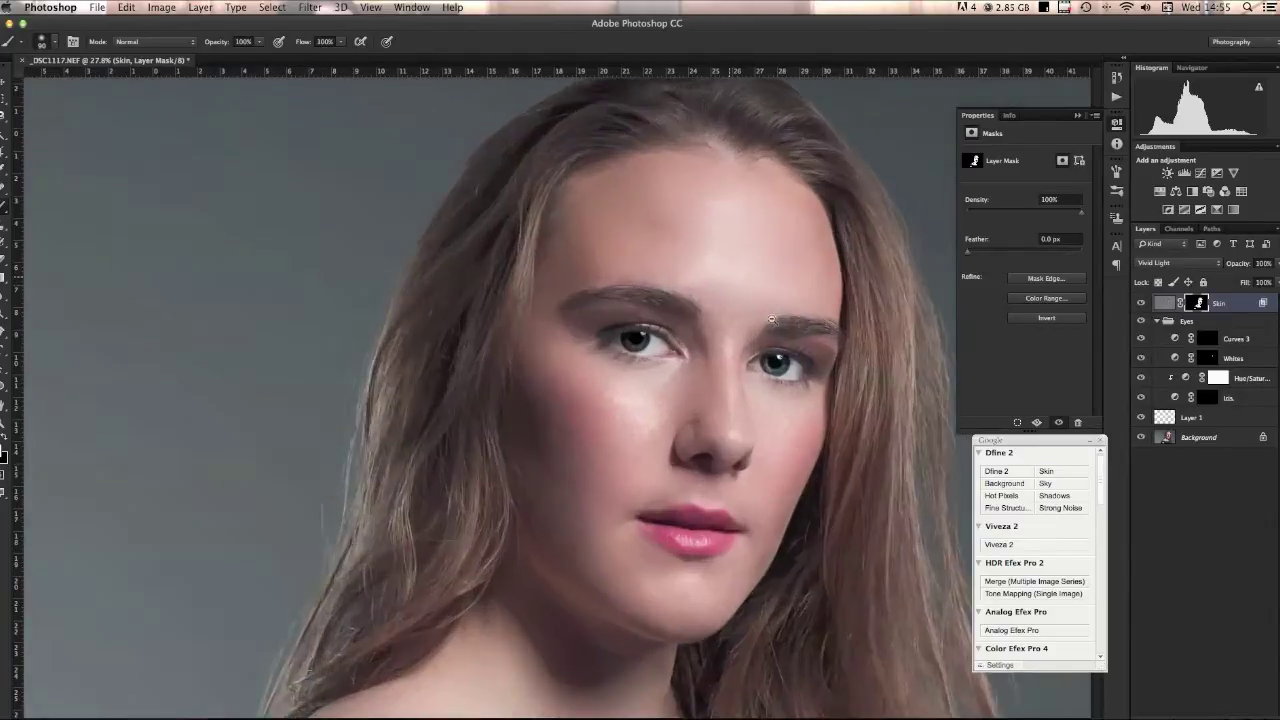
scroll(771, 318, up, 5)
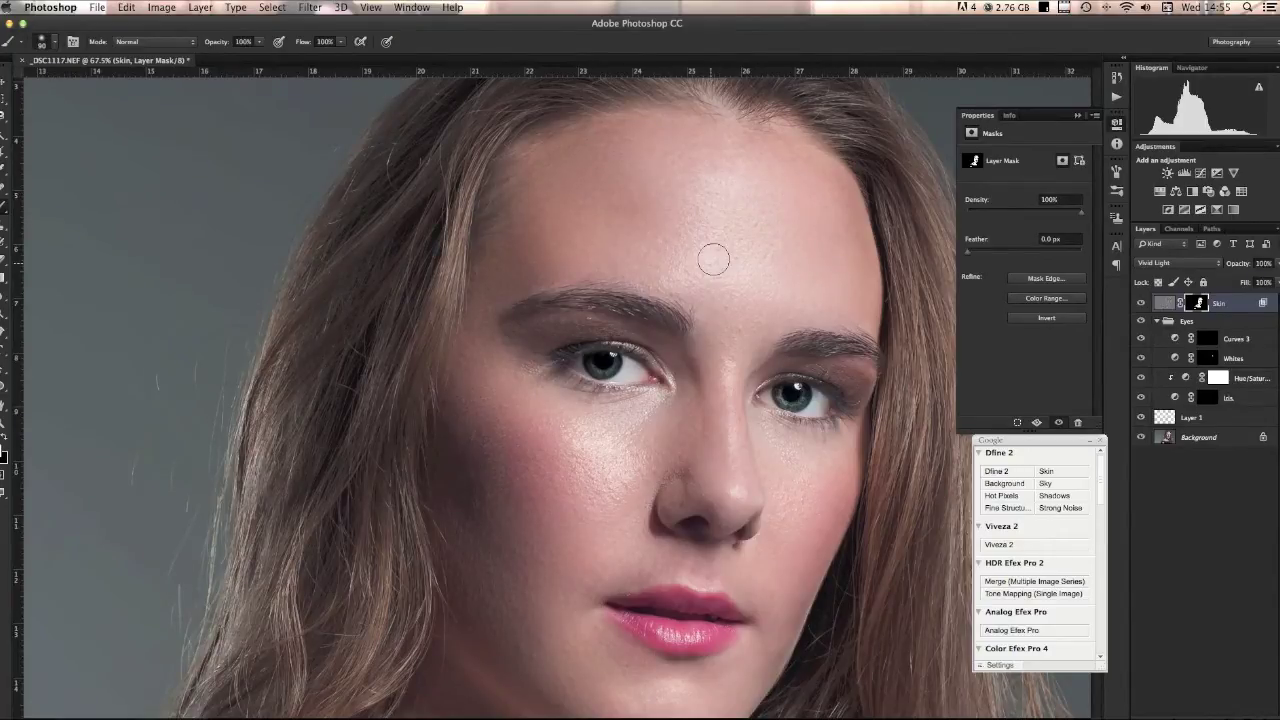
mouse_move(728, 278)
mouse_down()
mouse_move(704, 264)
mouse_move(617, 274)
mouse_move(719, 273)
mouse_up()
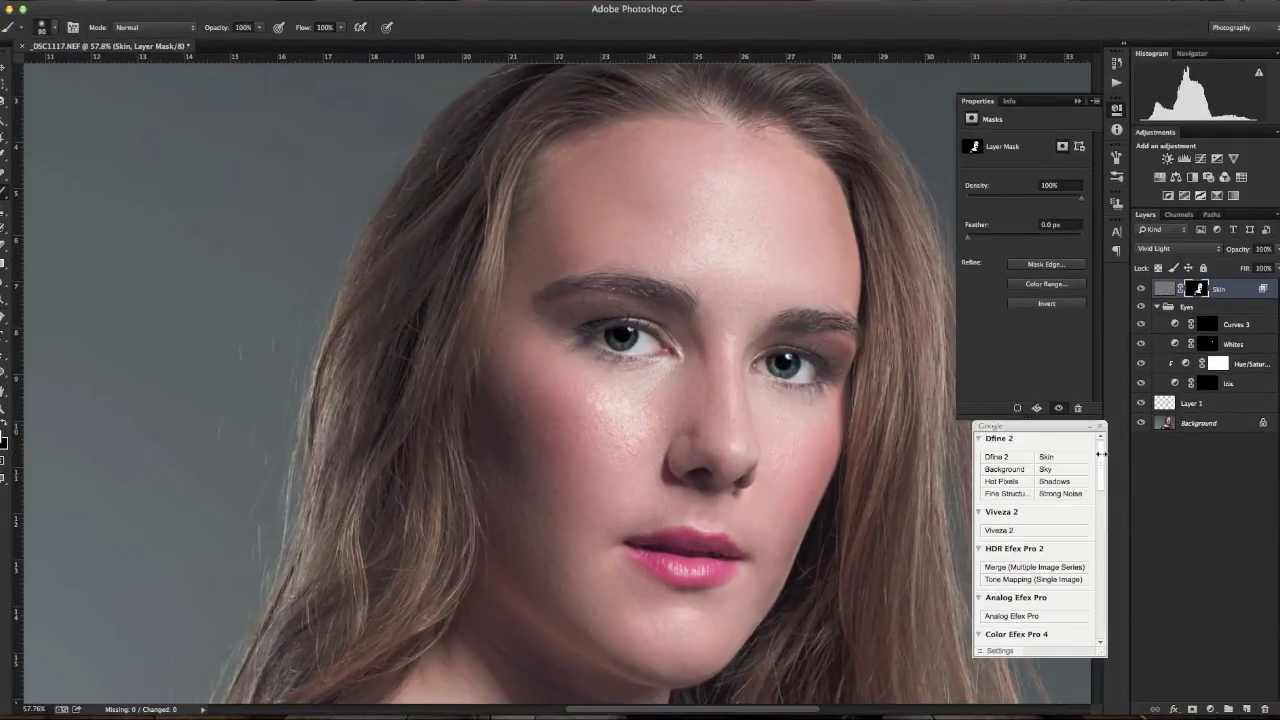
Step: Start the Viveza 2 filter, place a small control point on the forehead, and set its brightness to -10%
drag(1100, 454, 1100, 516)
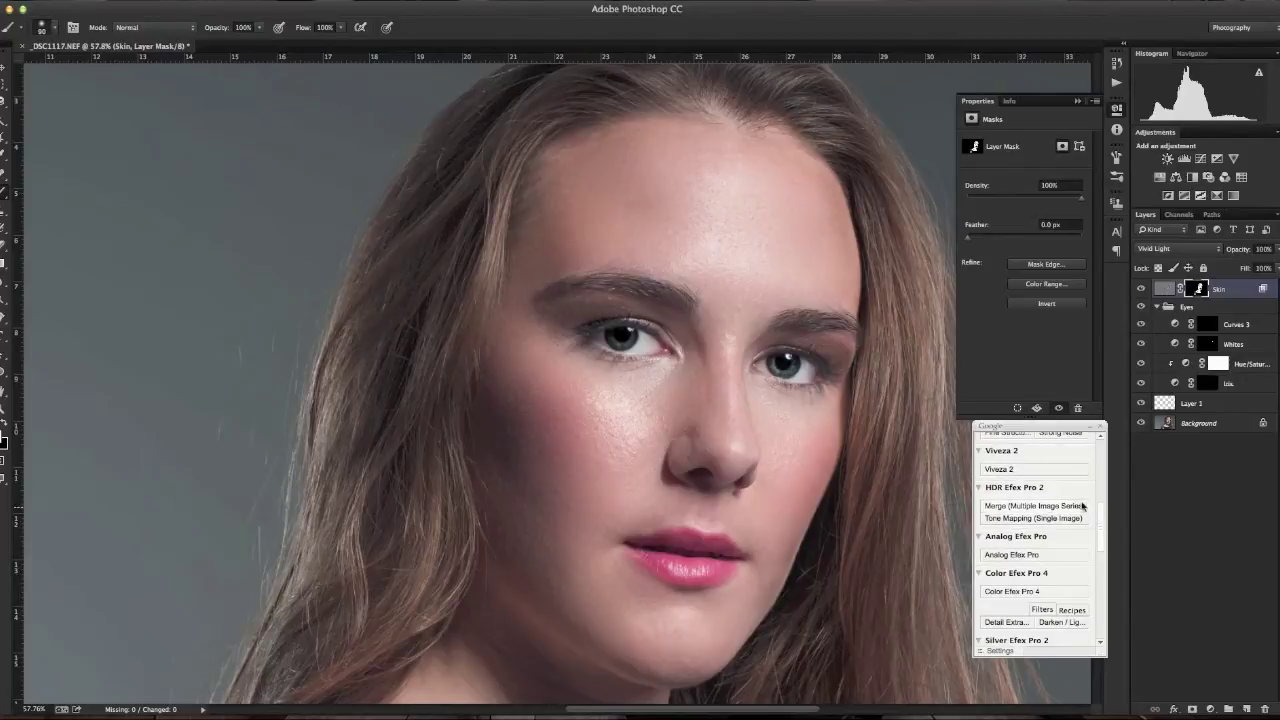
click(1015, 470)
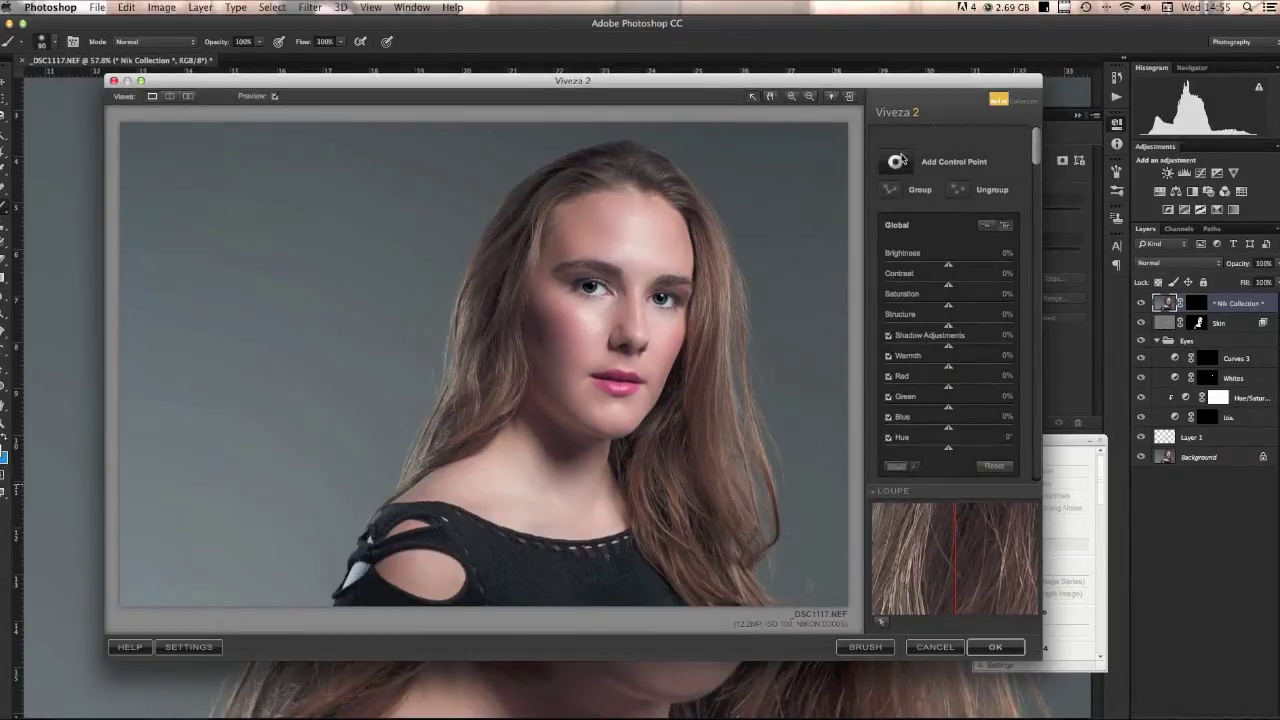
click(897, 161)
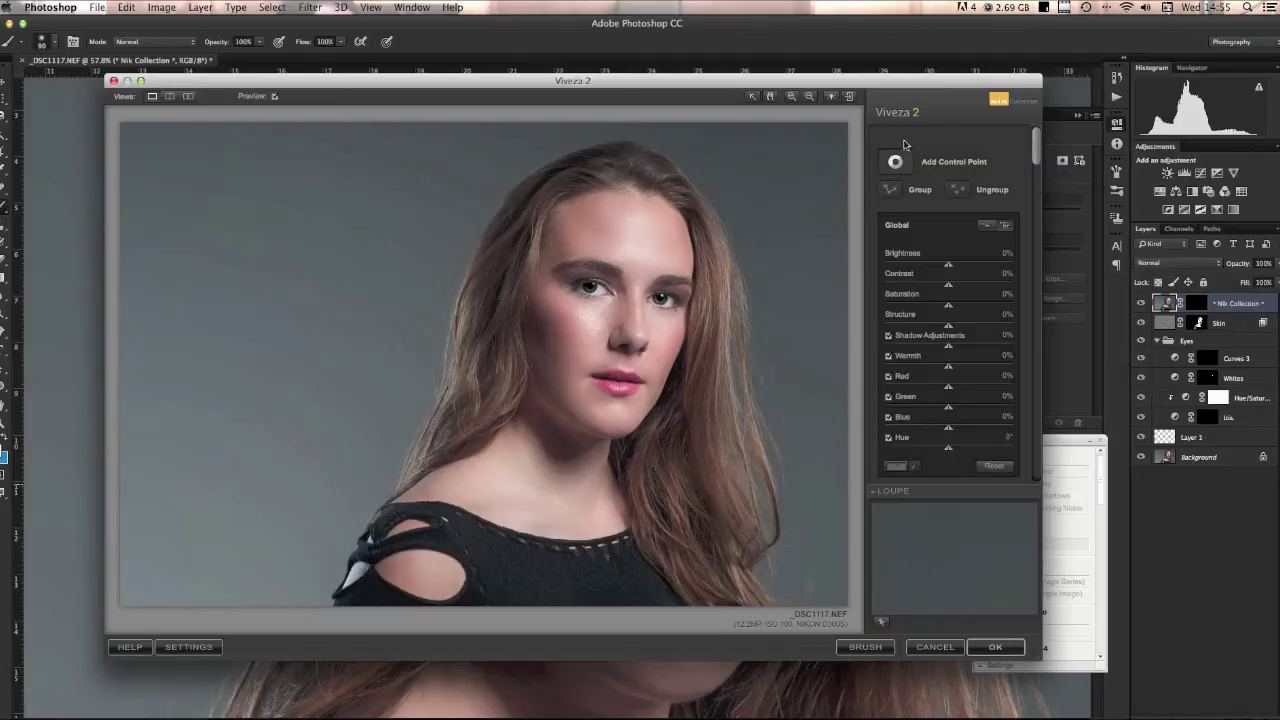
click(639, 251)
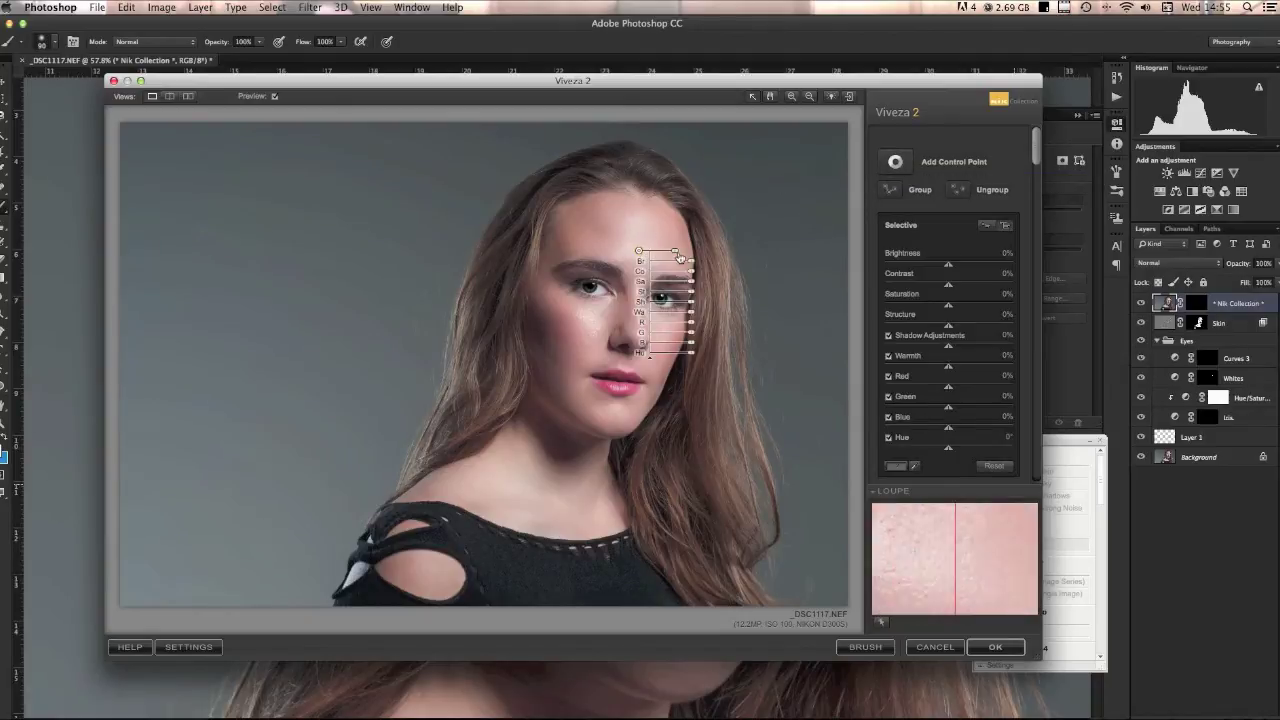
mouse_move(678, 256)
mouse_down()
mouse_move(690, 252)
mouse_move(670, 251)
mouse_up()
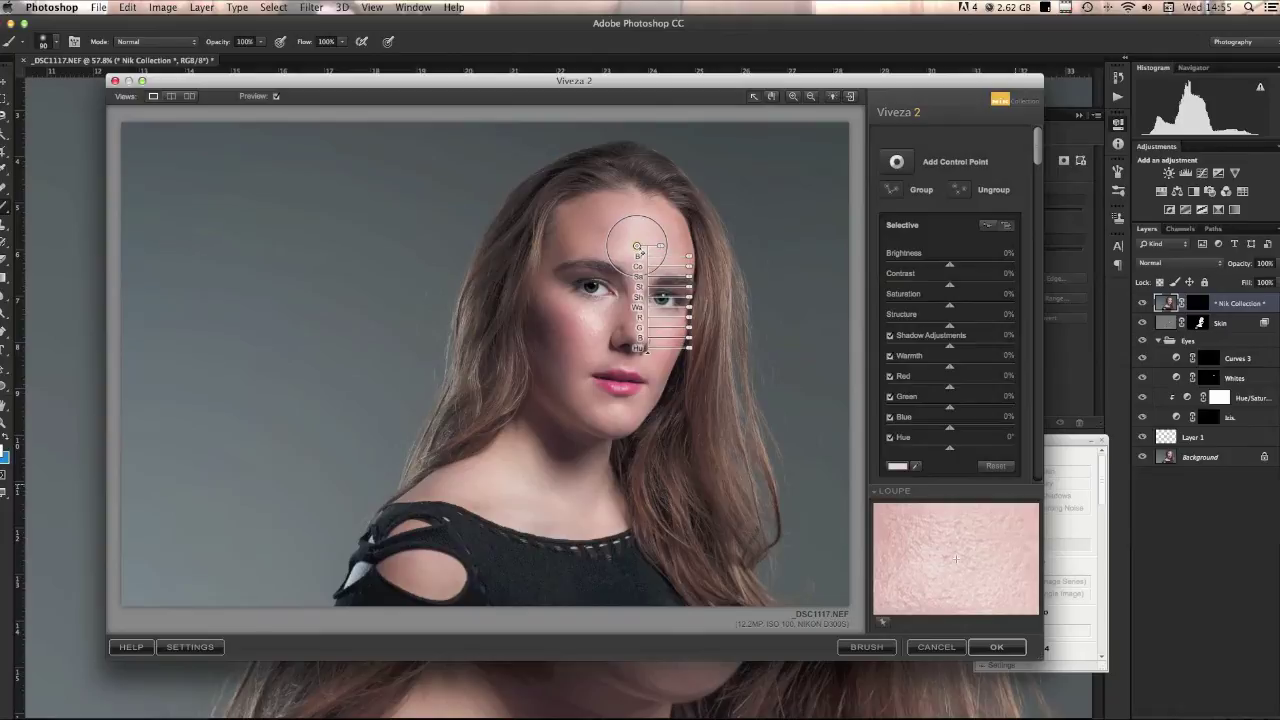
drag(685, 260, 684, 259)
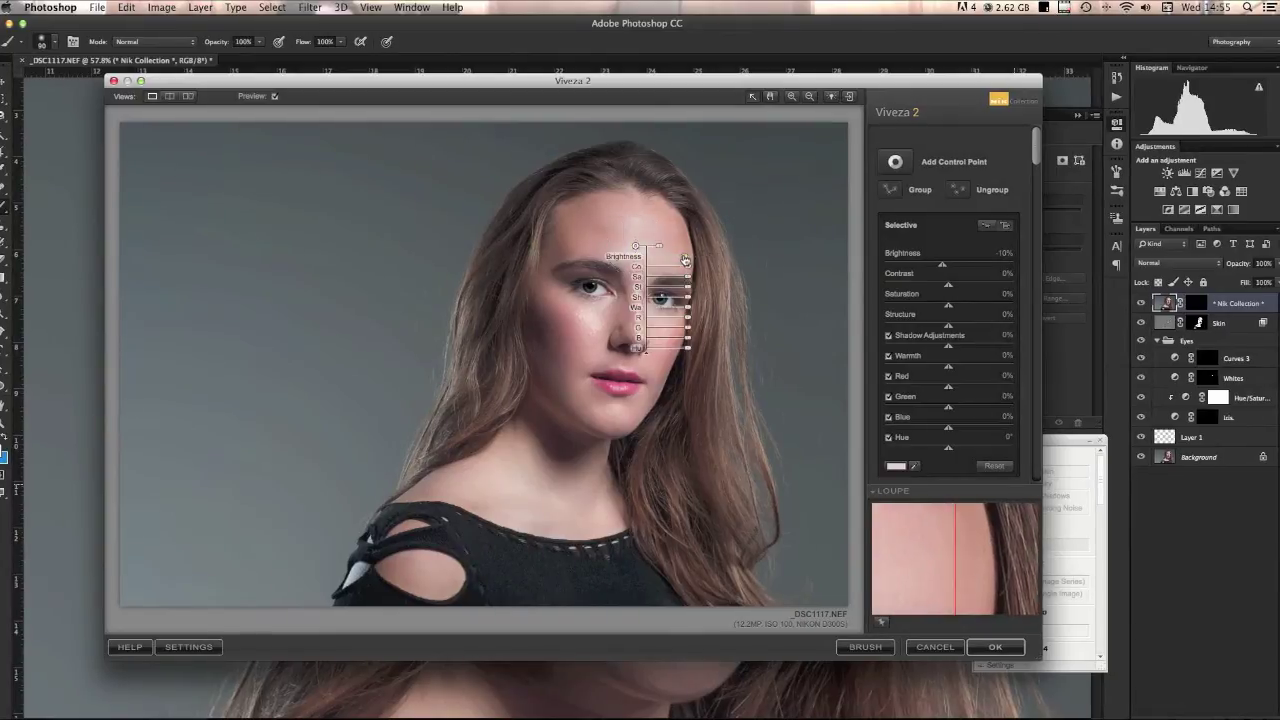
click(277, 96)
click(276, 96)
click(276, 96)
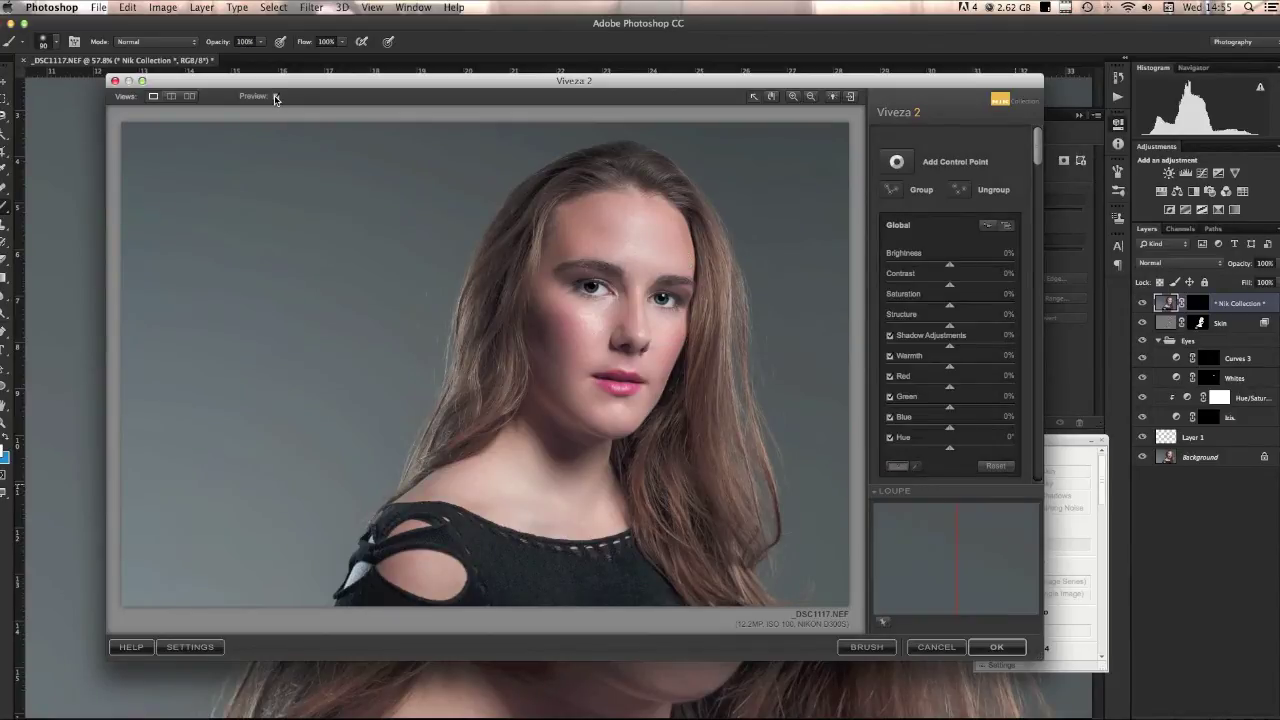
click(276, 96)
click(276, 96)
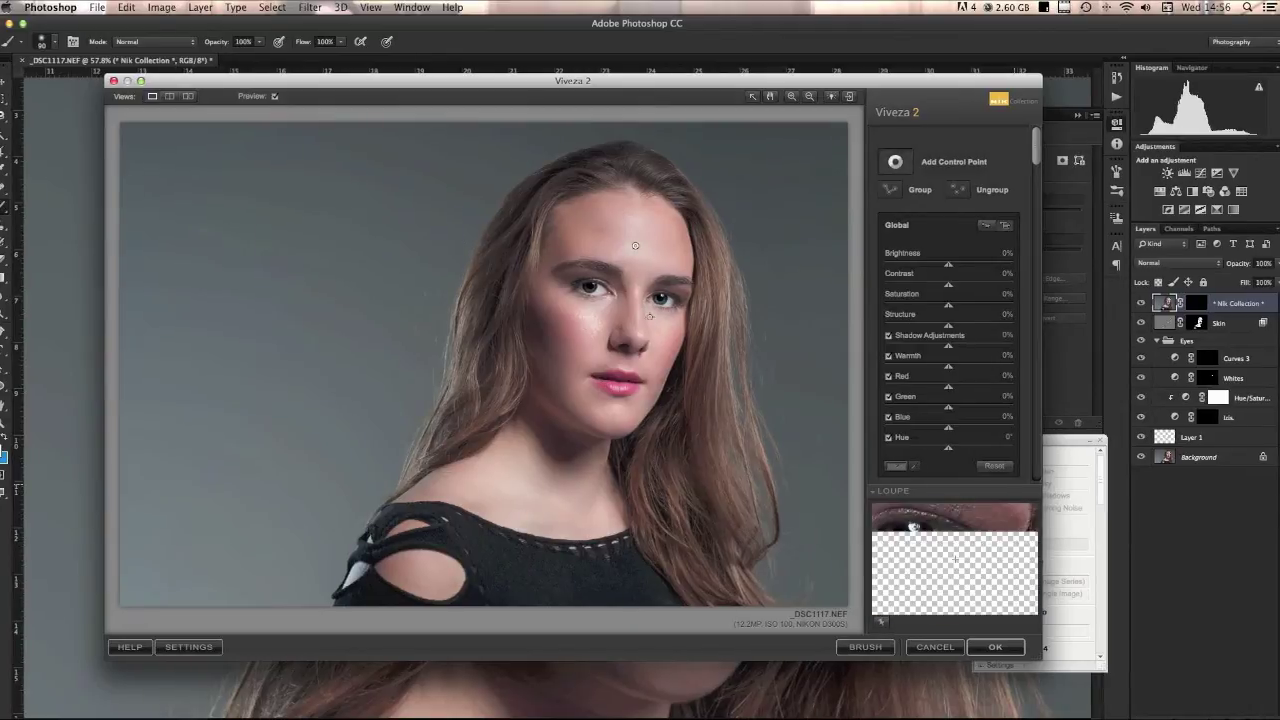
Step: Add a control point on the shiny cheek with slightly lower brightness, apply the filter, and compare the resulting layer off and on
click(595, 328)
mouse_move(631, 337)
mouse_down()
mouse_move(616, 335)
mouse_move(640, 340)
mouse_up()
click(331, 131)
click(277, 96)
click(277, 96)
click(277, 96)
click(277, 96)
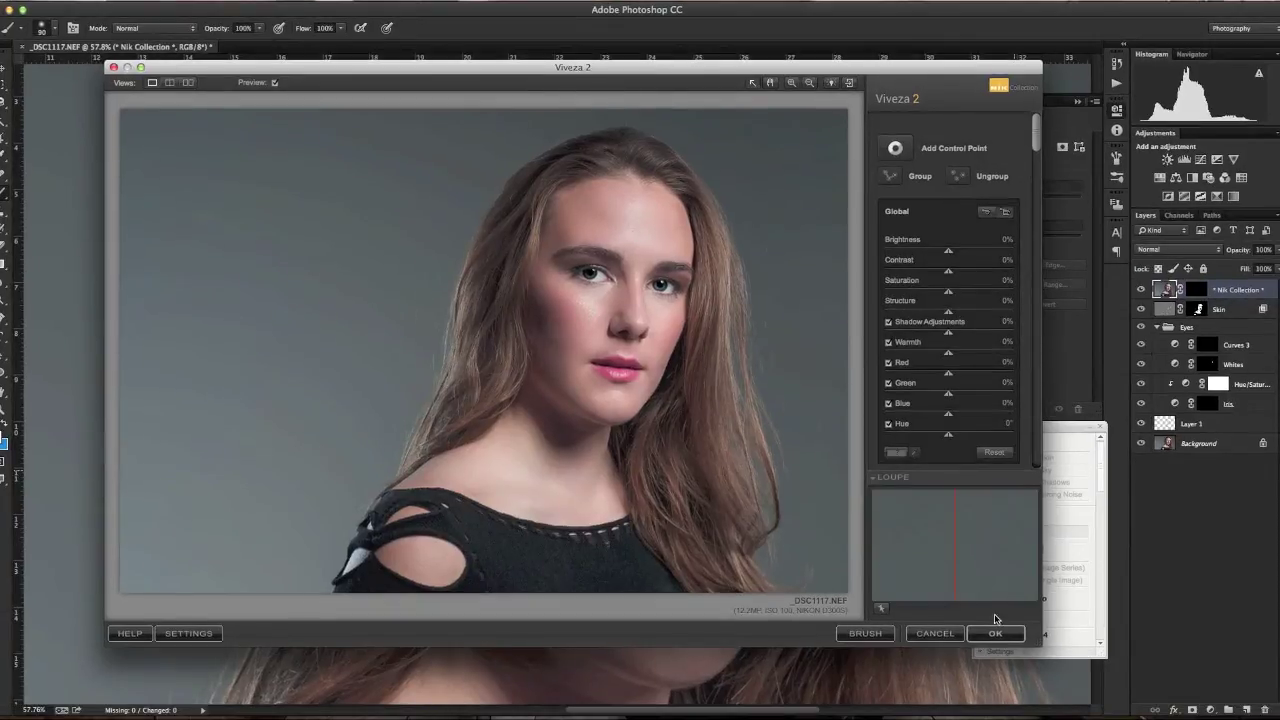
click(996, 632)
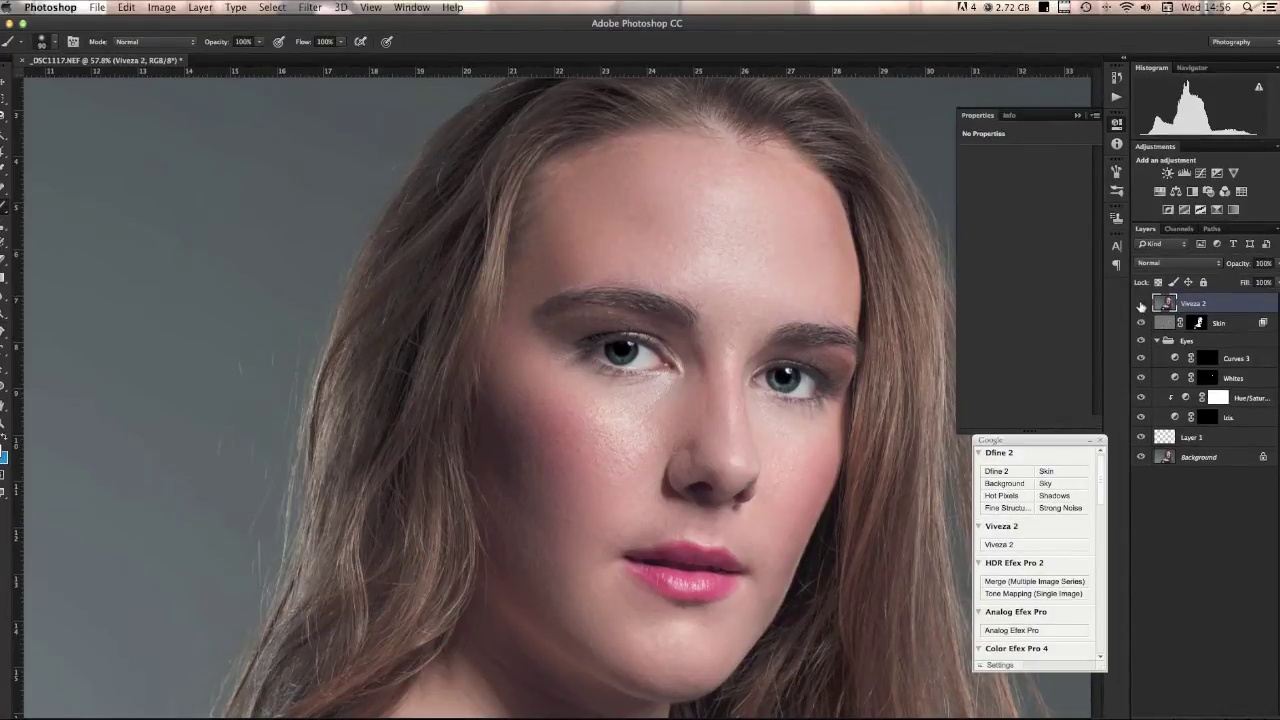
click(1141, 290)
click(1141, 304)
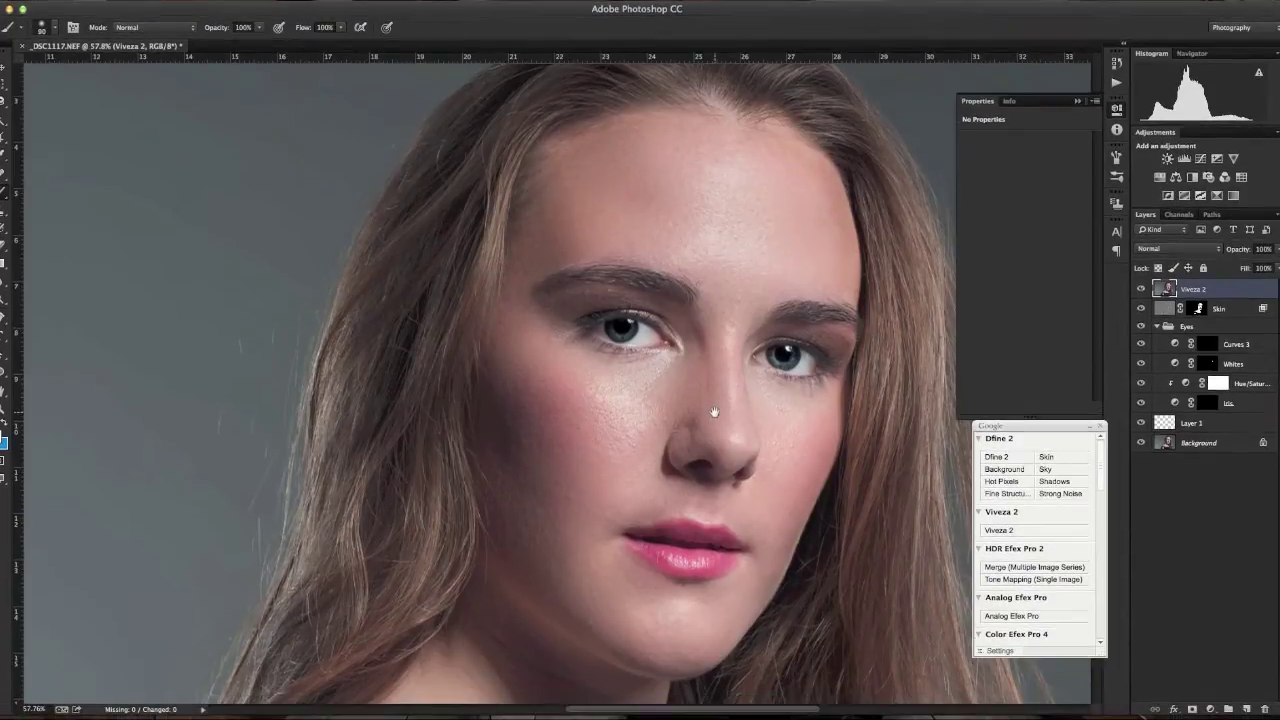
drag(714, 566, 676, 364)
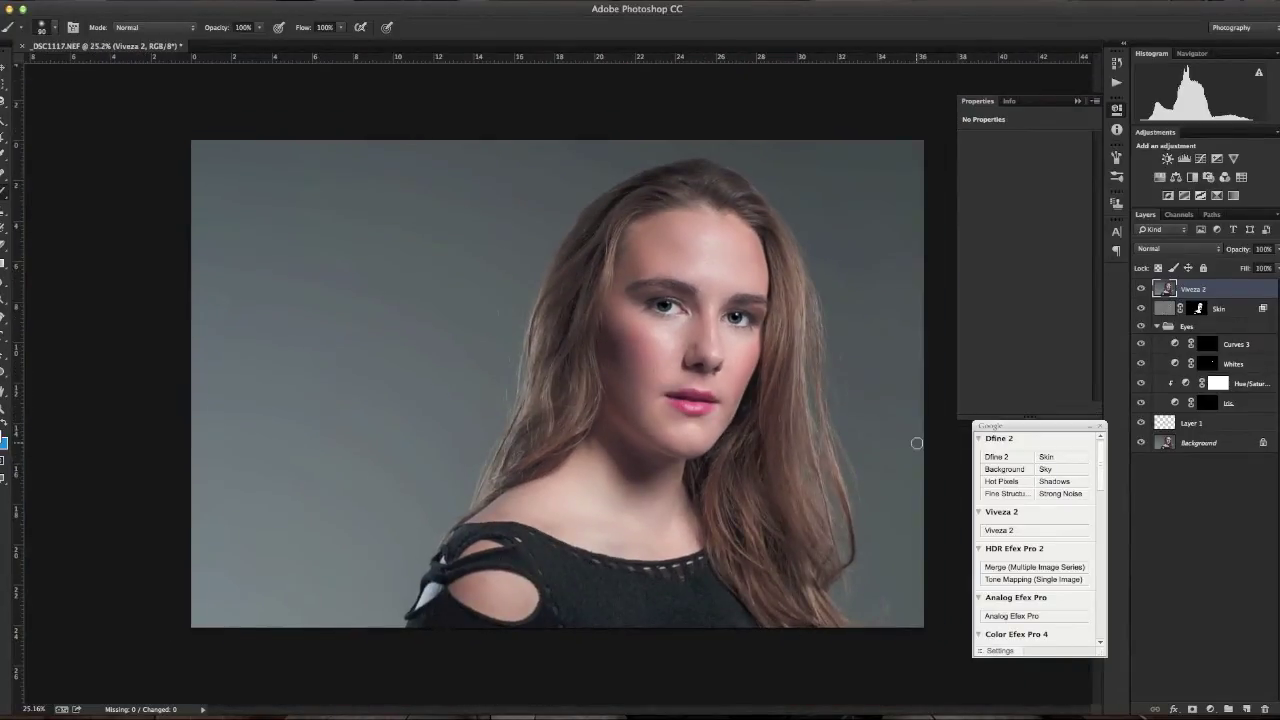
Step: Run the Dodging and Burning NEW action and select the Soft layer
click(1117, 82)
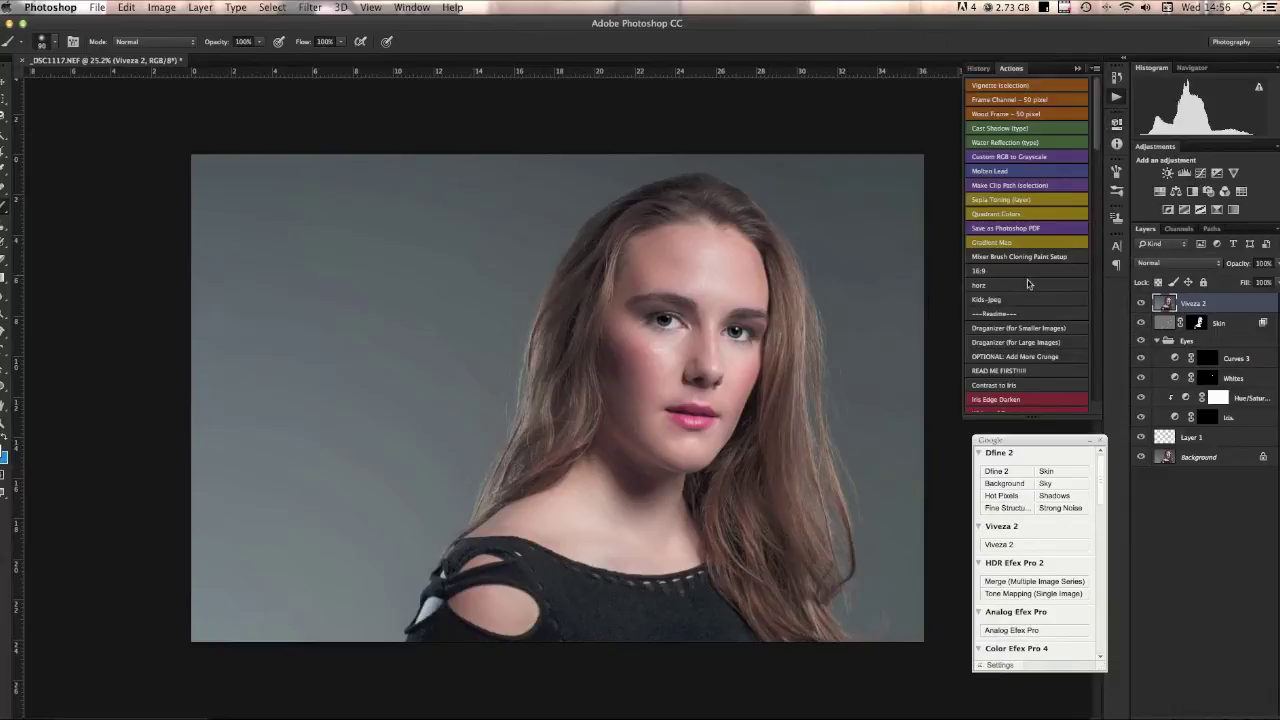
scroll(1027, 284, down, 8)
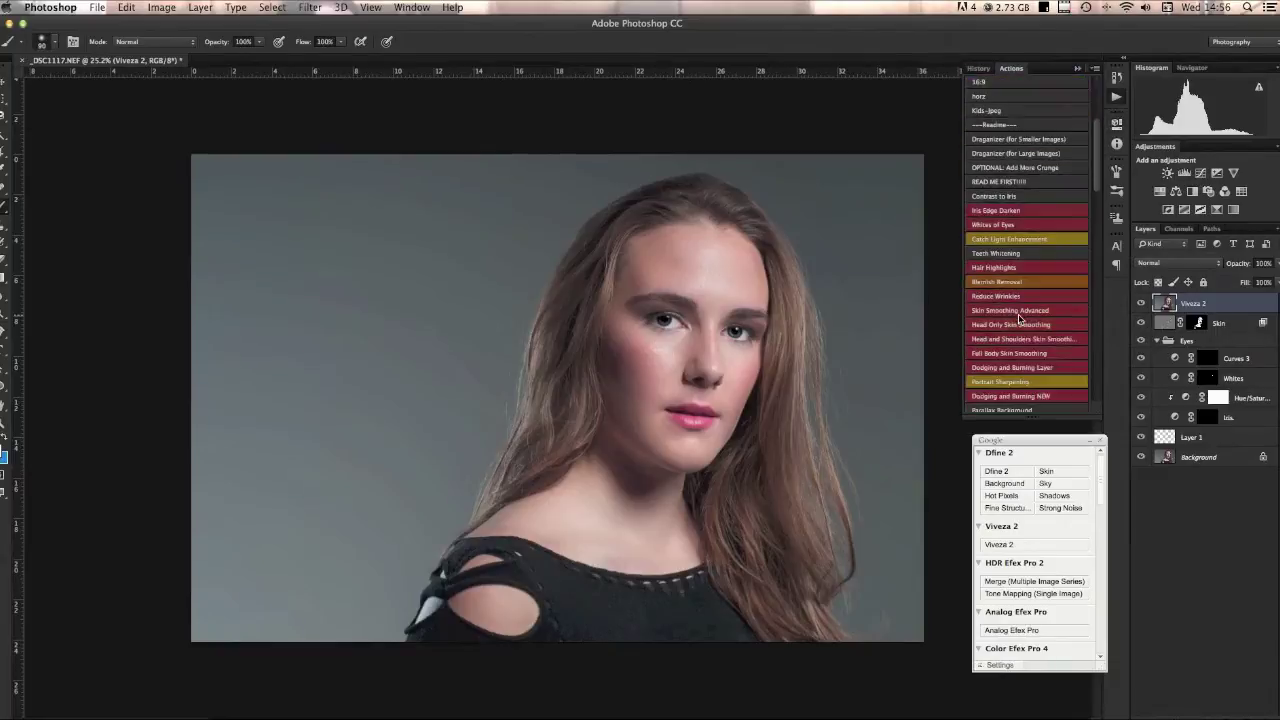
click(1016, 338)
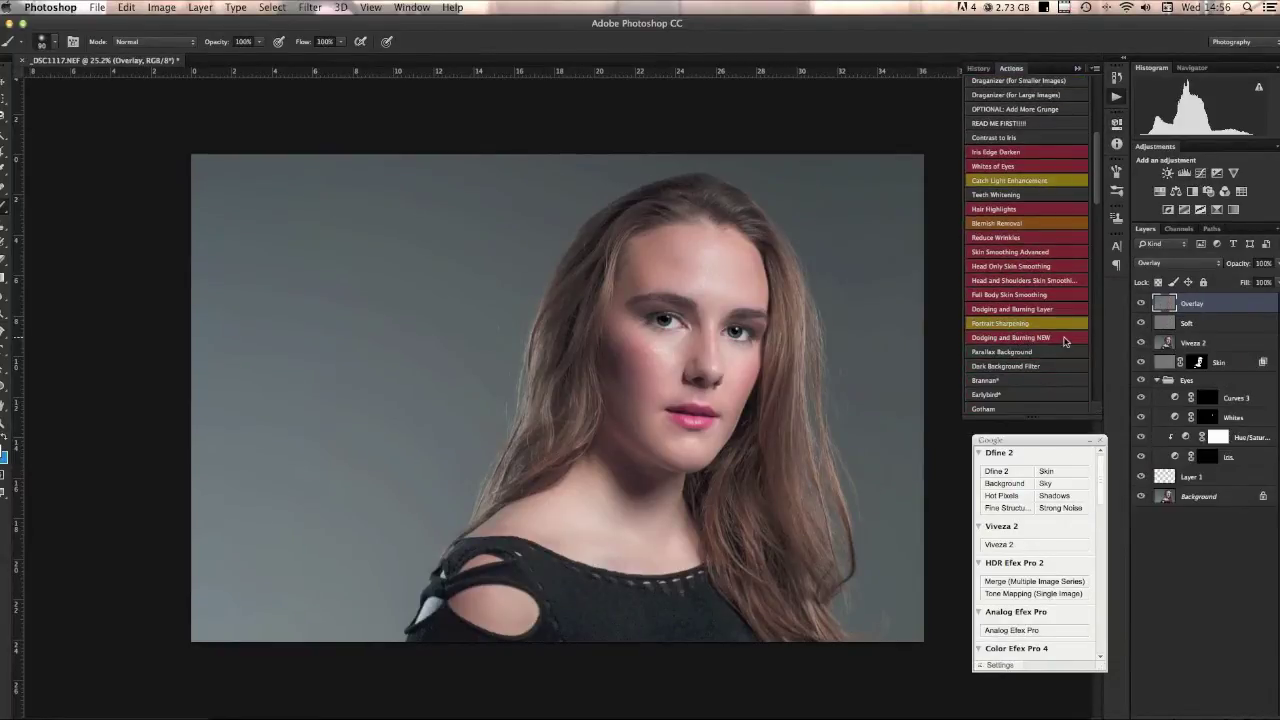
click(1118, 98)
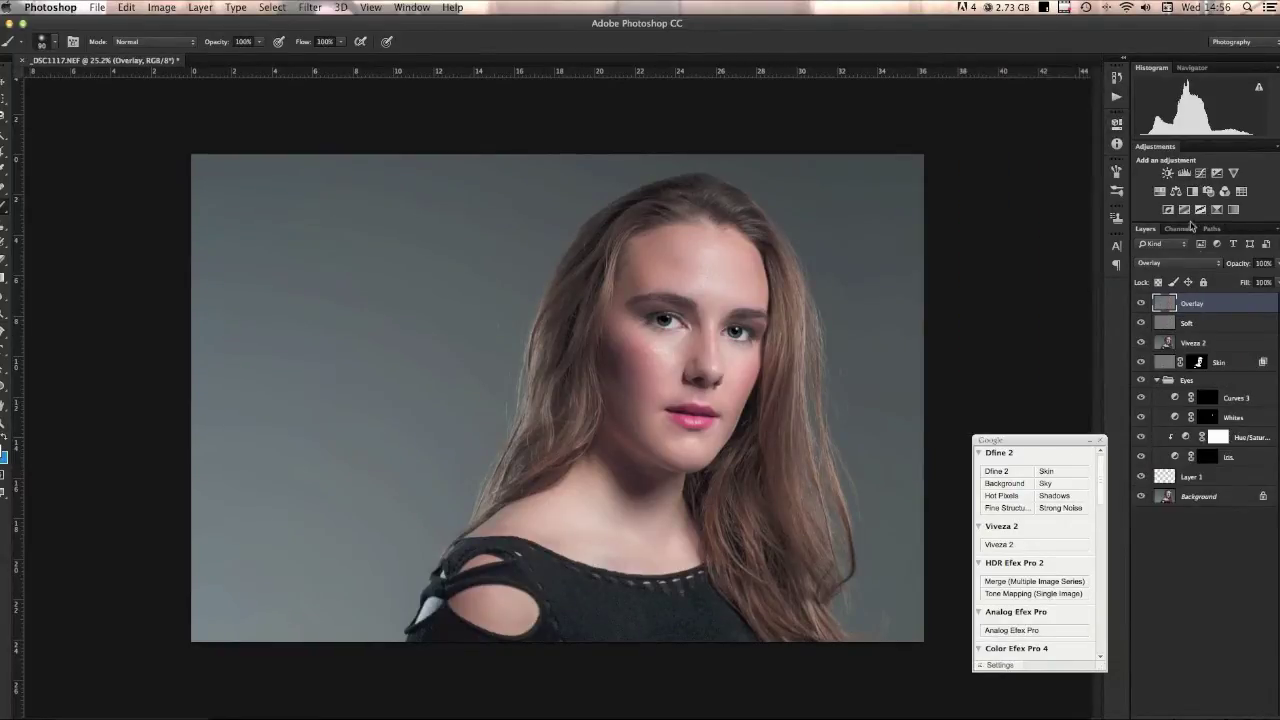
click(1211, 325)
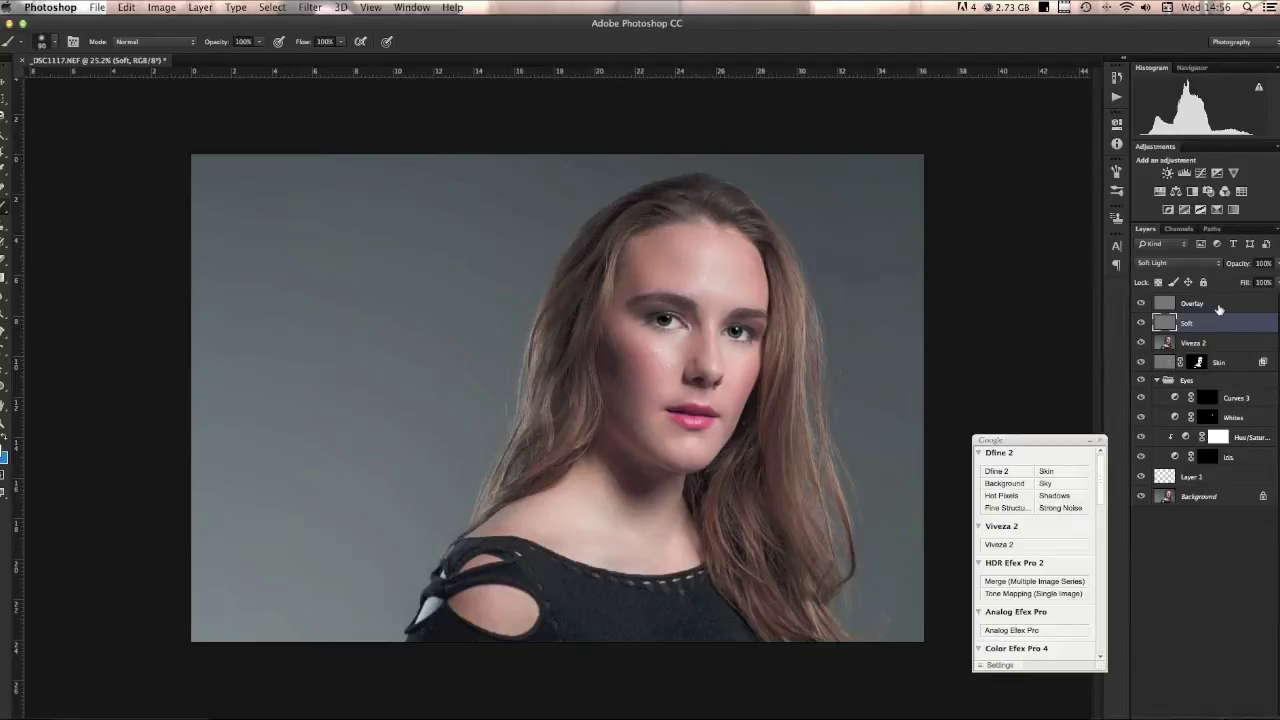
click(1219, 306)
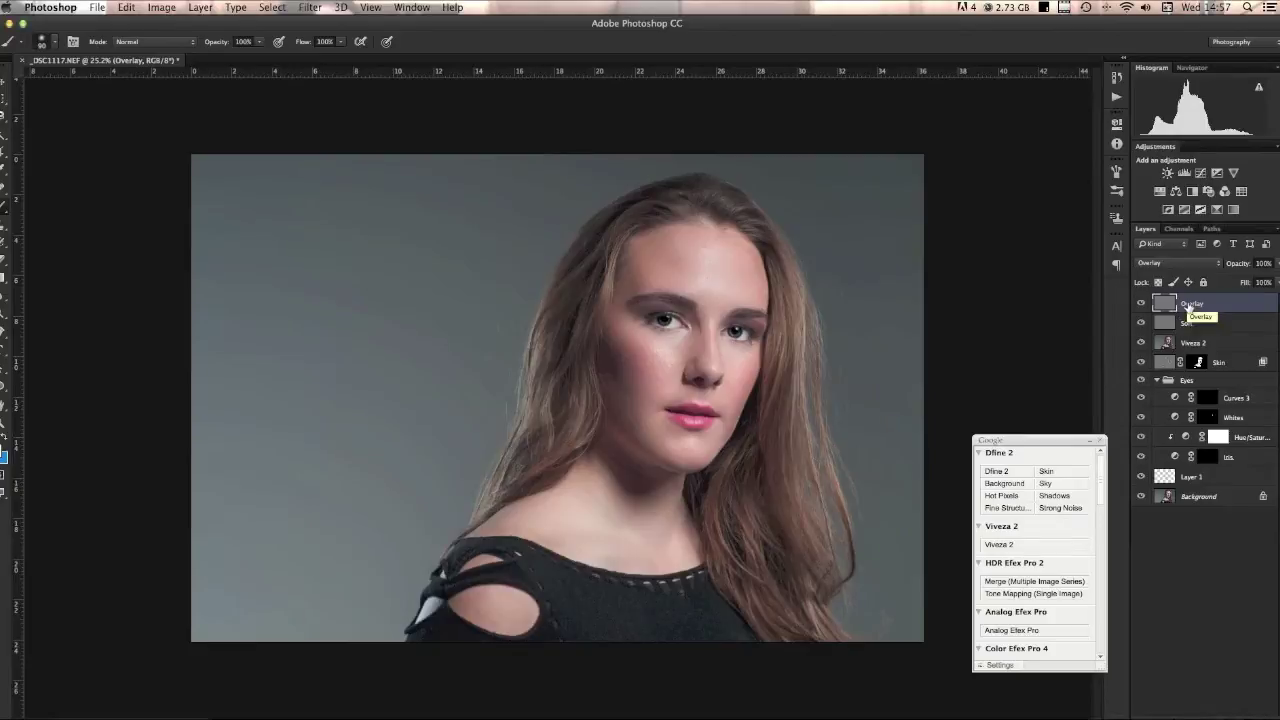
click(1180, 322)
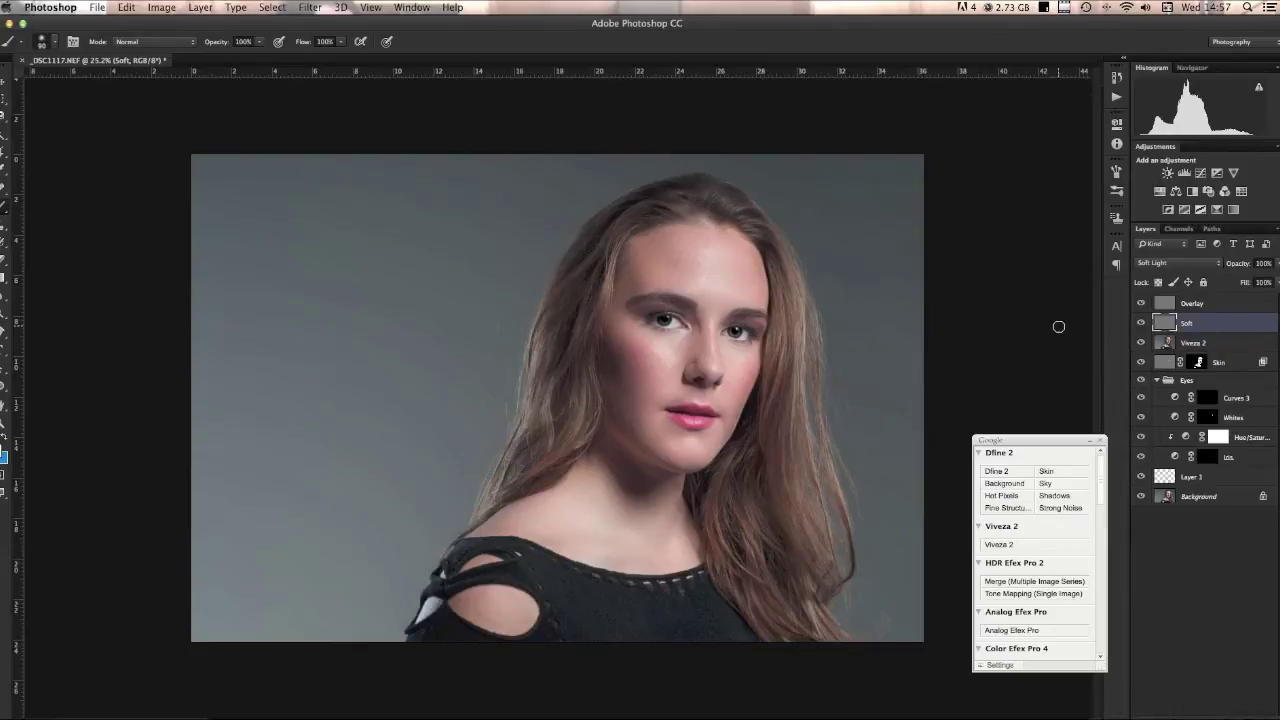
Step: Dodge and burn the lips on the Soft layer with a smaller brush
mouse_move(585, 700)
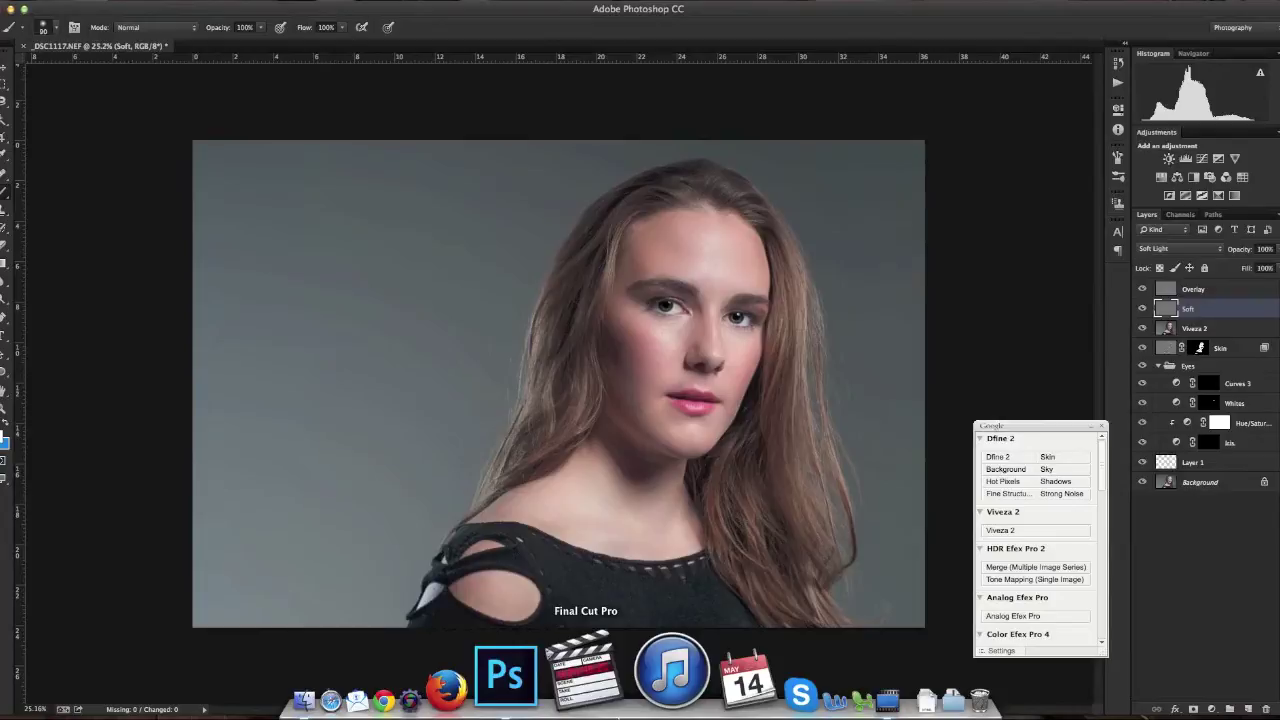
drag(685, 461, 786, 546)
mouse_move(757, 380)
mouse_down()
mouse_move(678, 499)
mouse_move(617, 554)
mouse_up()
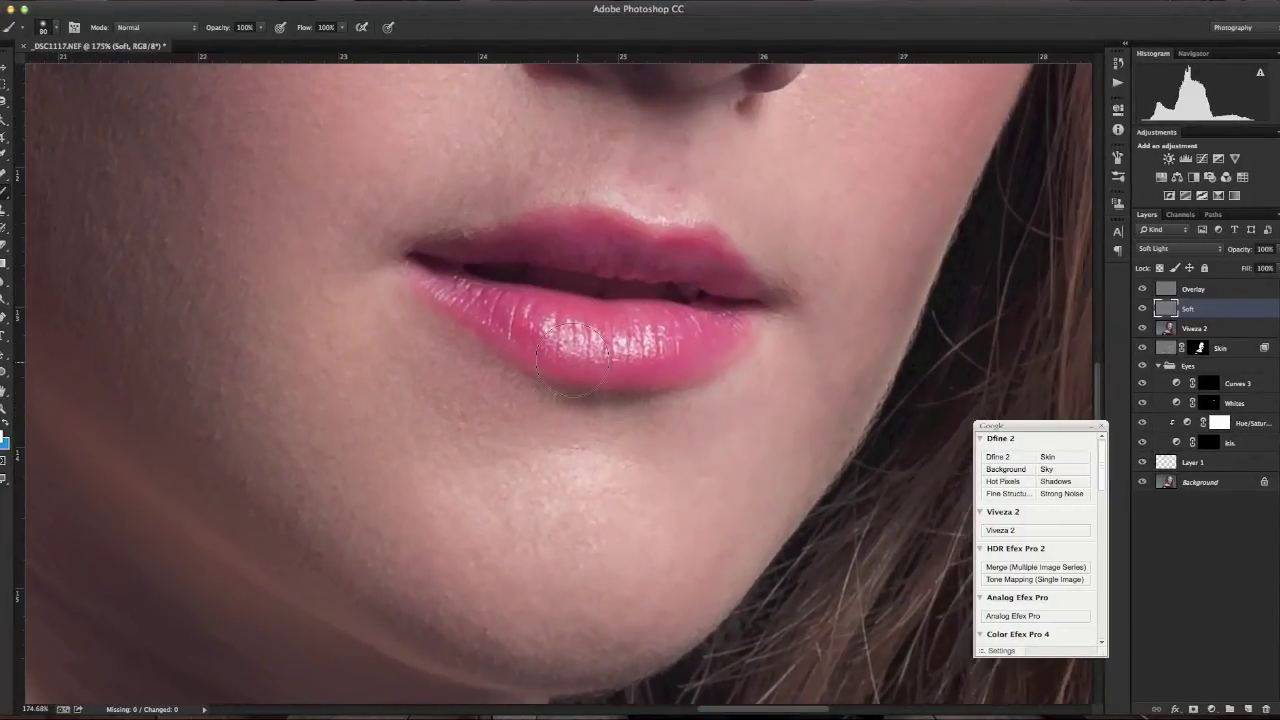
key(bracketleft)
key(bracketleft)
key(bracketleft)
key(o)
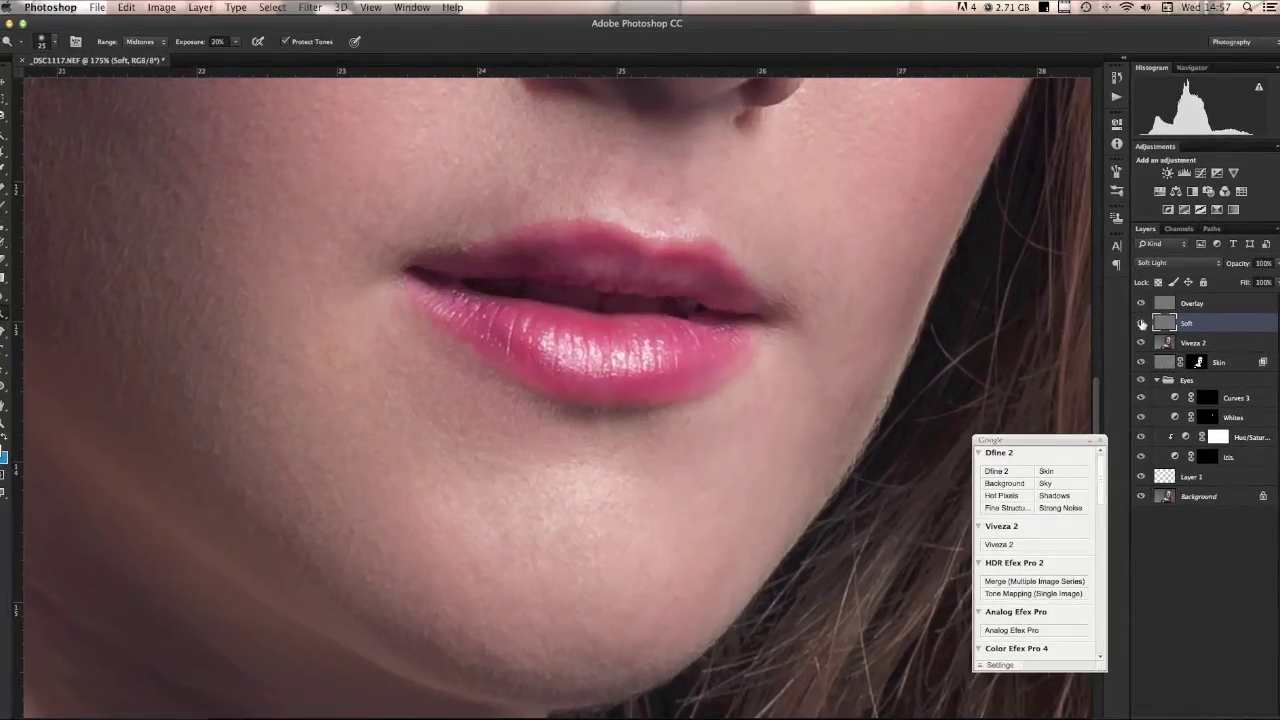
Step: Compare the lips up close and in the whole portrait with the Soft layer switched off and on
click(1142, 314)
click(1141, 323)
click(1141, 323)
click(1141, 323)
key(super+0)
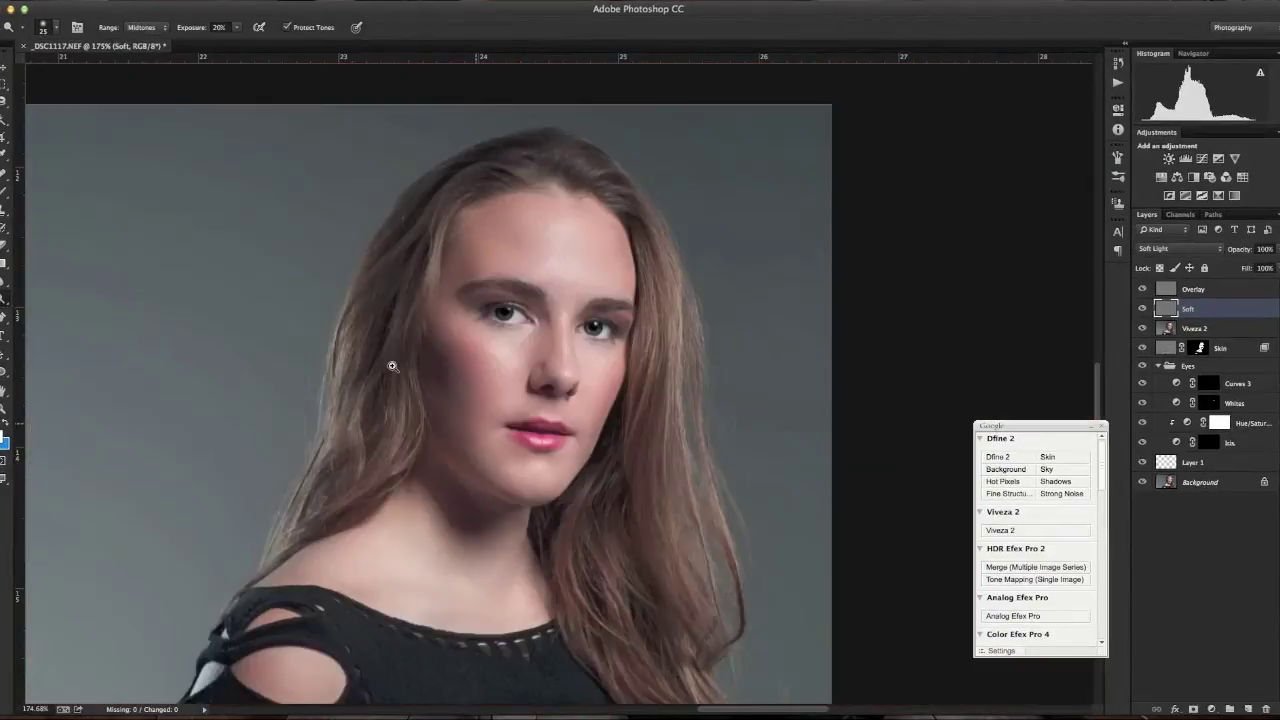
click(1142, 314)
click(1140, 323)
click(1140, 323)
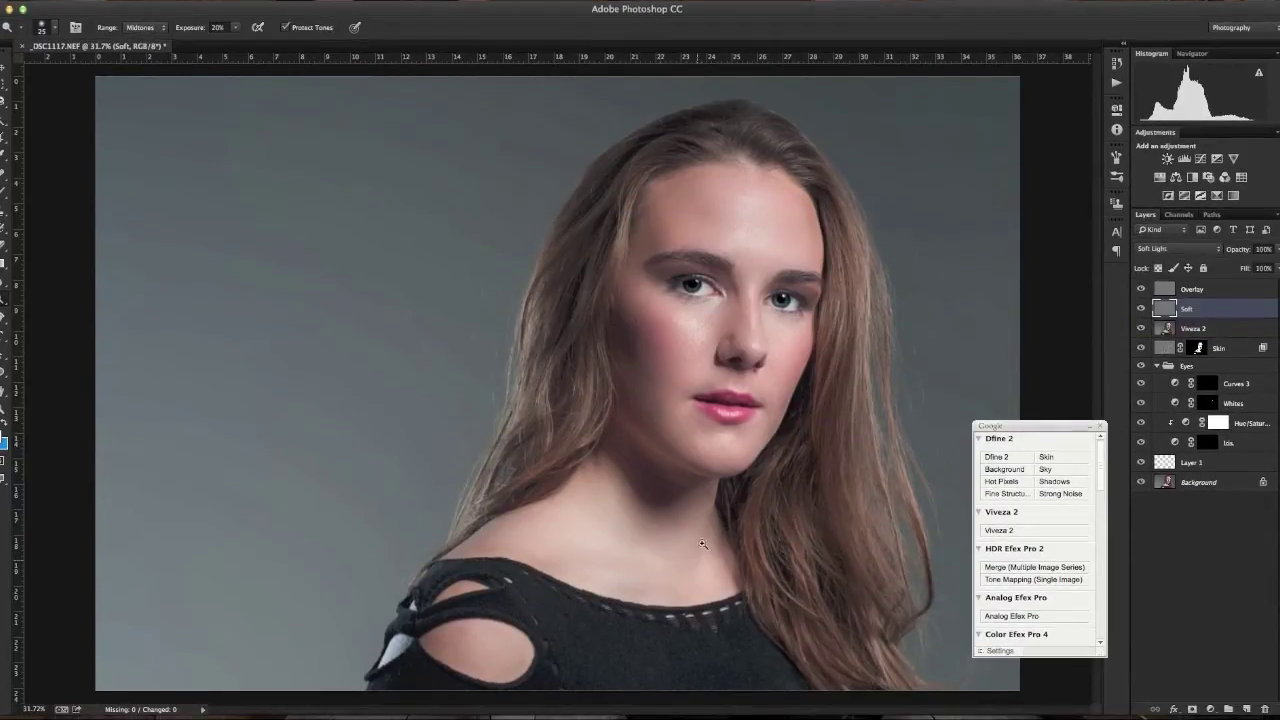
Step: Delete the Overlay and Soft layers to discard the lip shading
drag(701, 455, 804, 554)
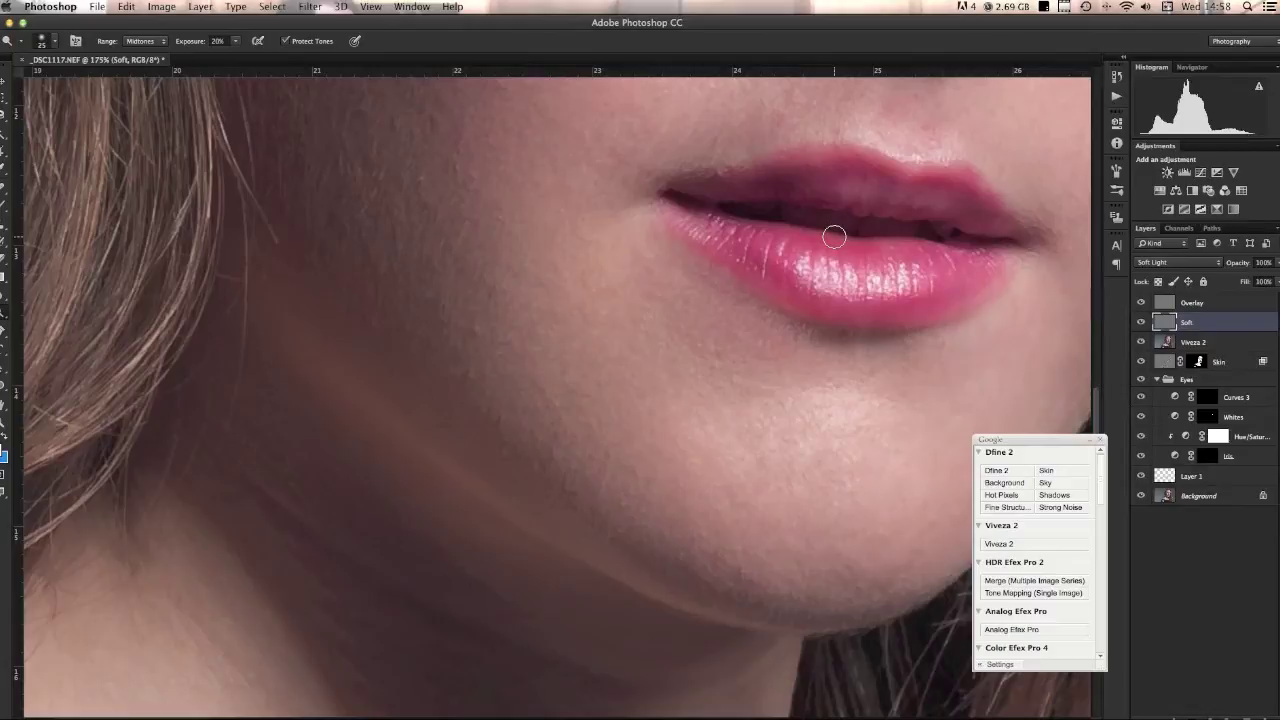
shift+click(1218, 306)
key(Delete)
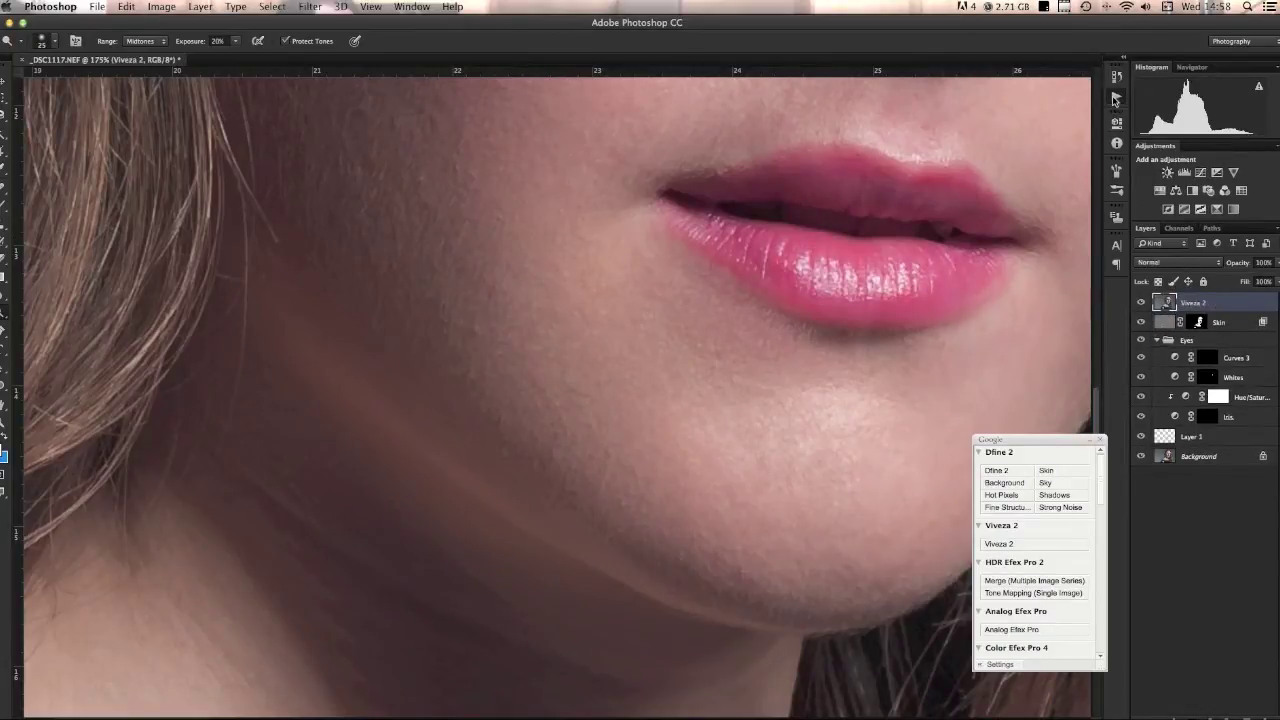
Step: Run the Dodging and Burning NEW action again, and dodge and burn the lips on the fresh Soft layer
click(1117, 96)
click(1043, 340)
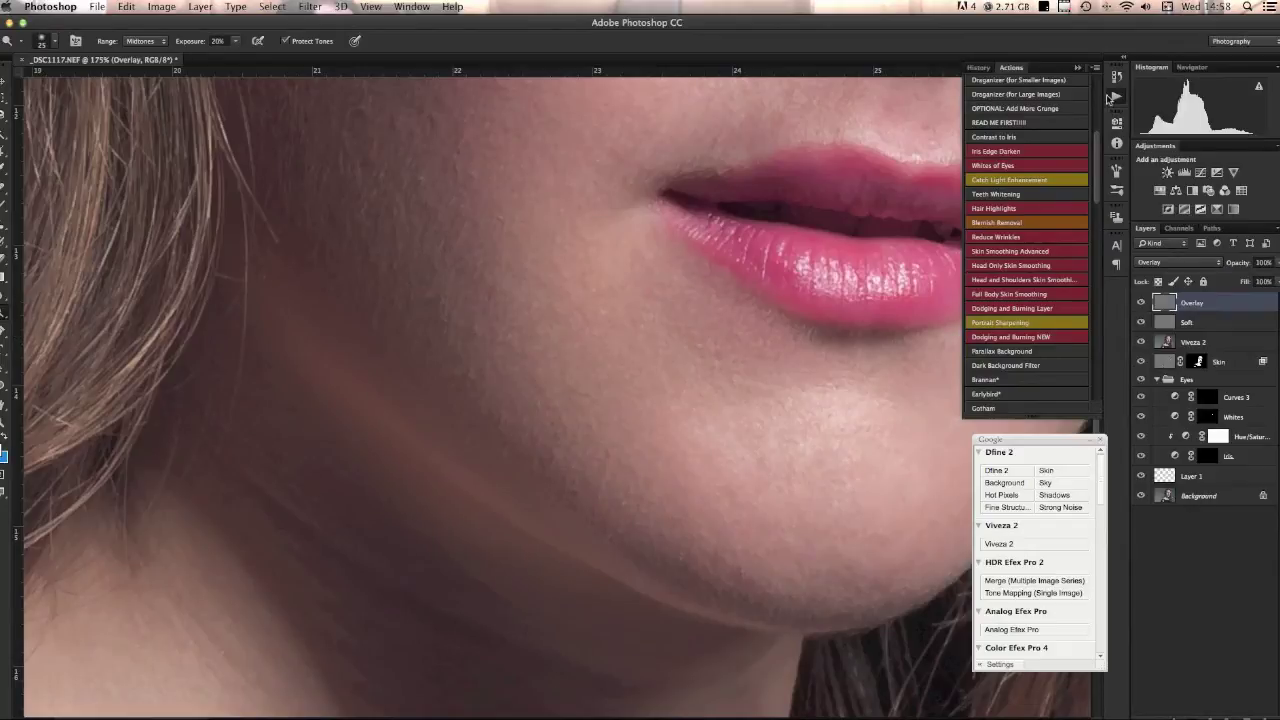
click(1169, 323)
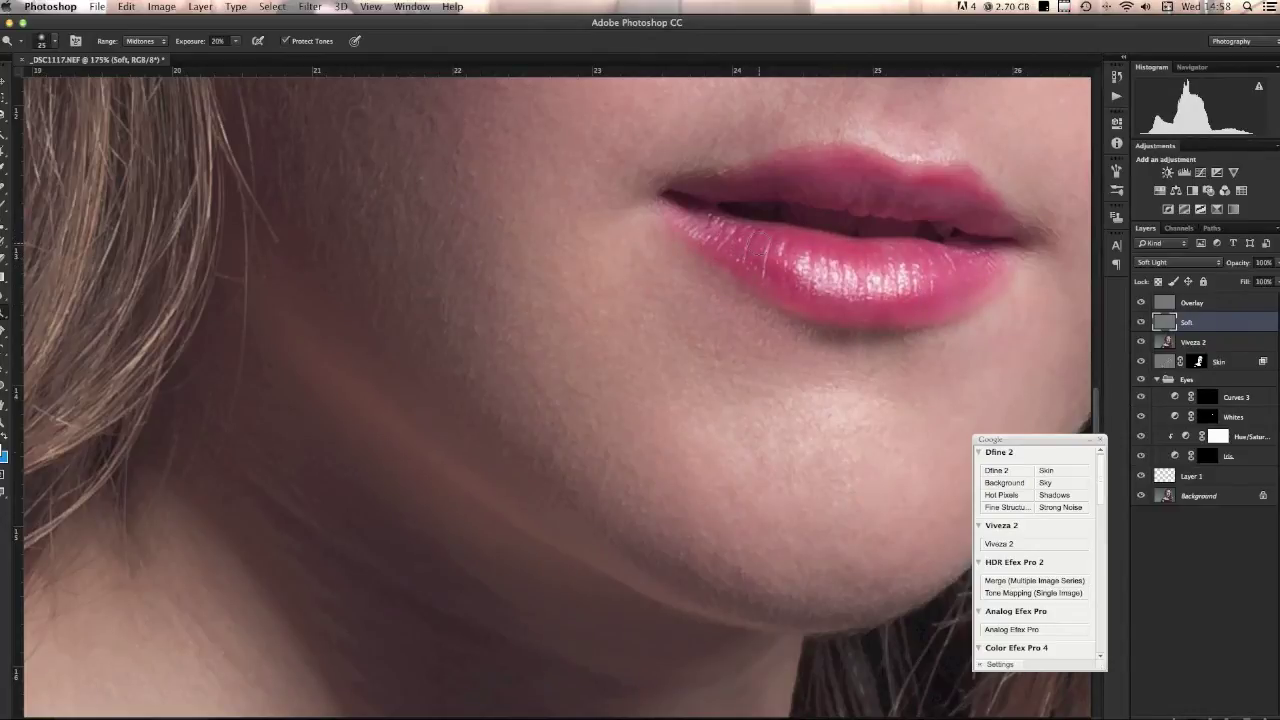
scroll(740, 478, down, 5)
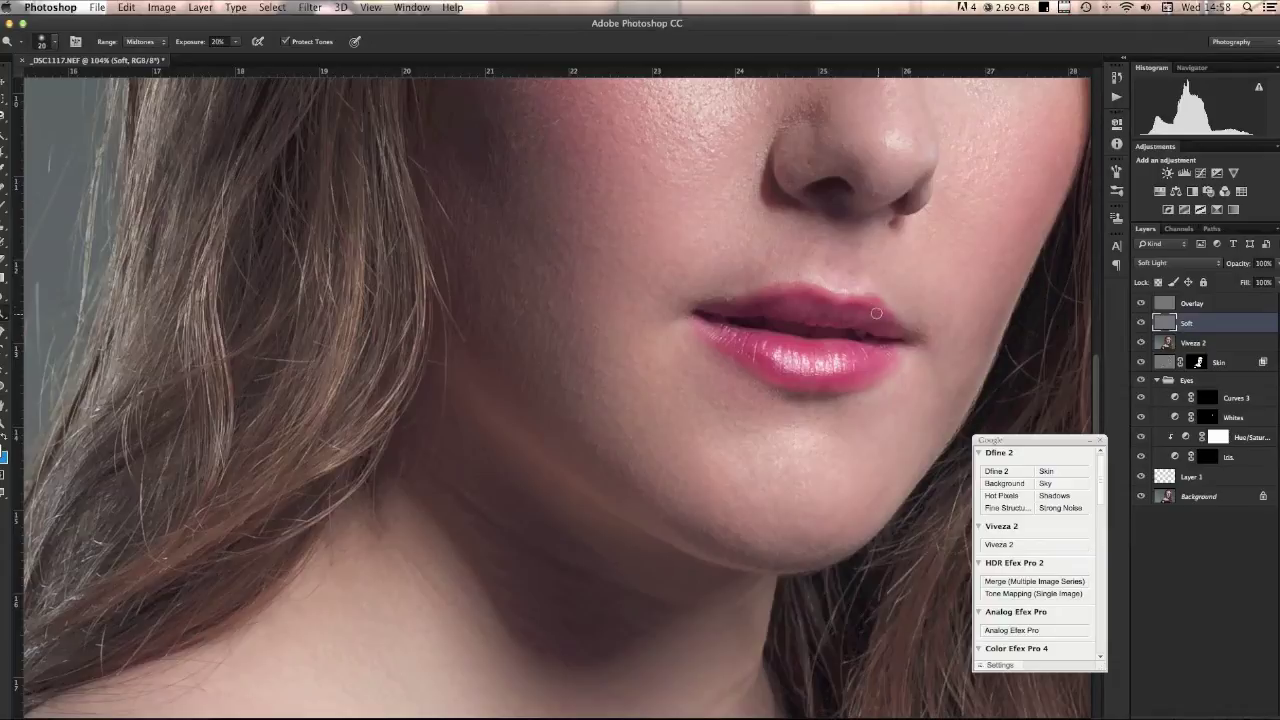
Step: Check the lip shading in the whole portrait, and inspect the cheeks and eyes up close
scroll(883, 325, down, 6)
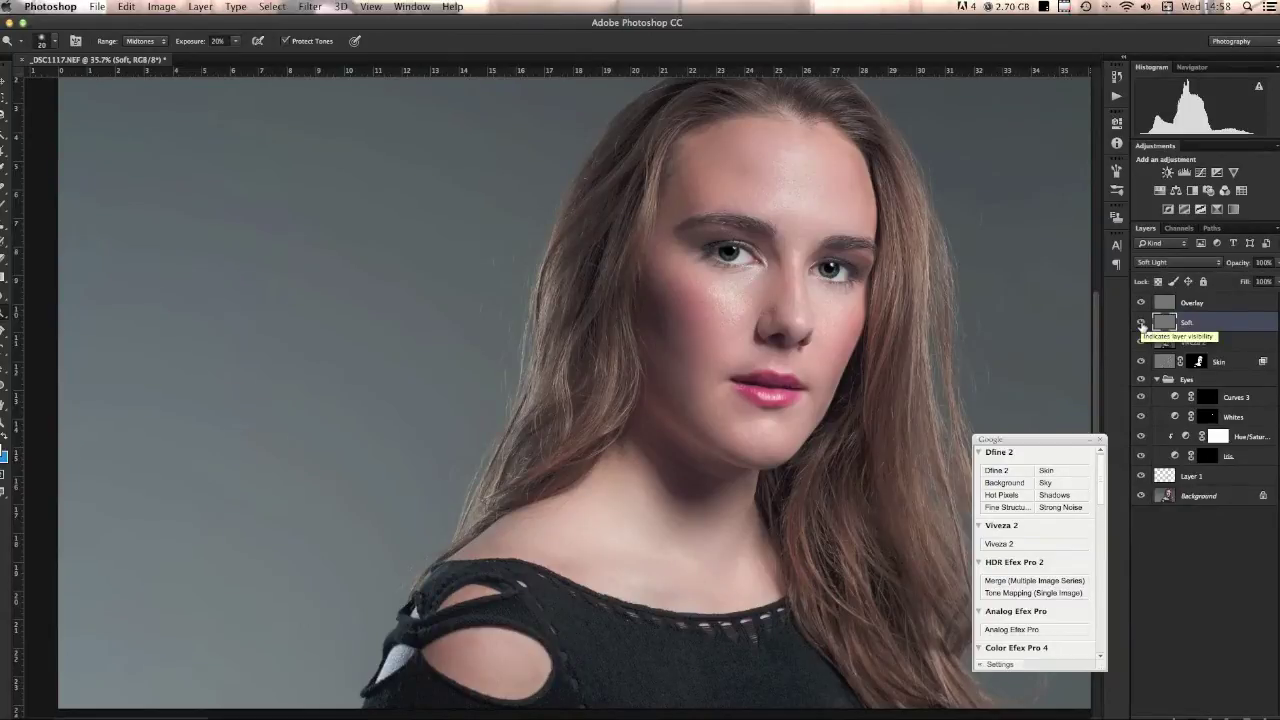
scroll(773, 420, up, 6)
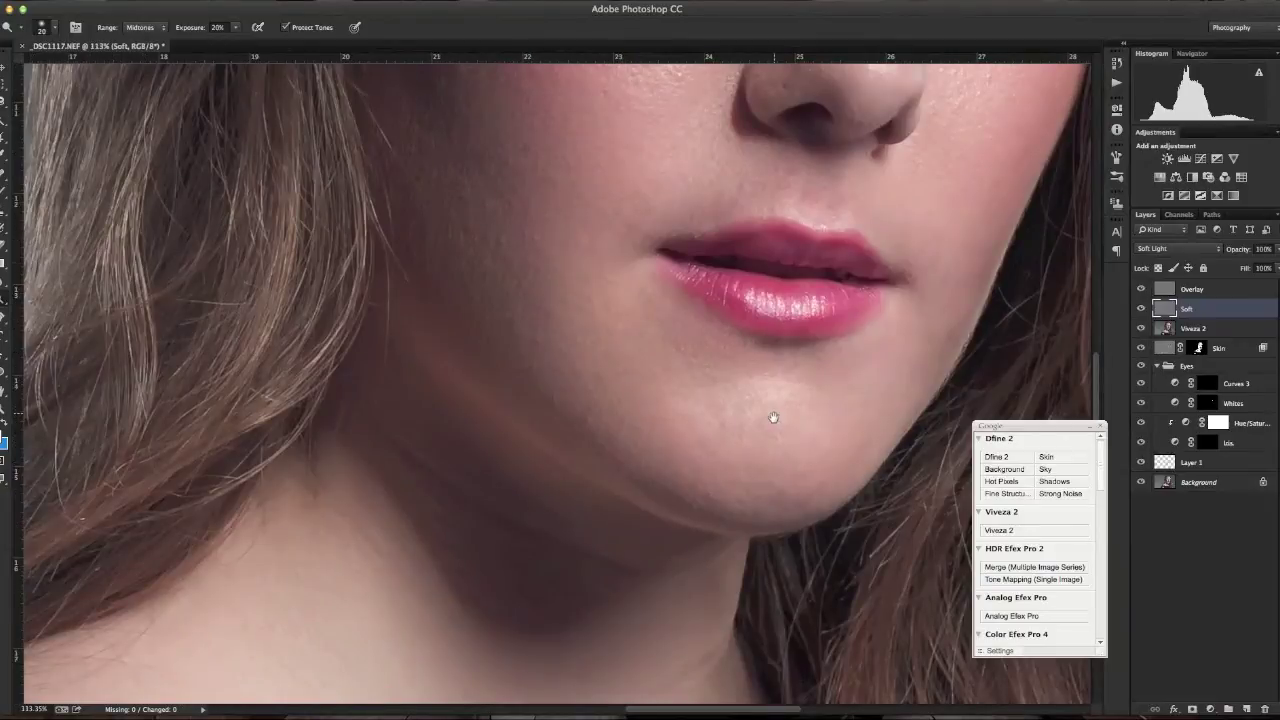
drag(773, 418, 749, 514)
drag(729, 423, 709, 517)
mouse_move(708, 444)
mouse_down()
mouse_move(694, 534)
mouse_move(746, 503)
mouse_up()
drag(675, 382, 700, 492)
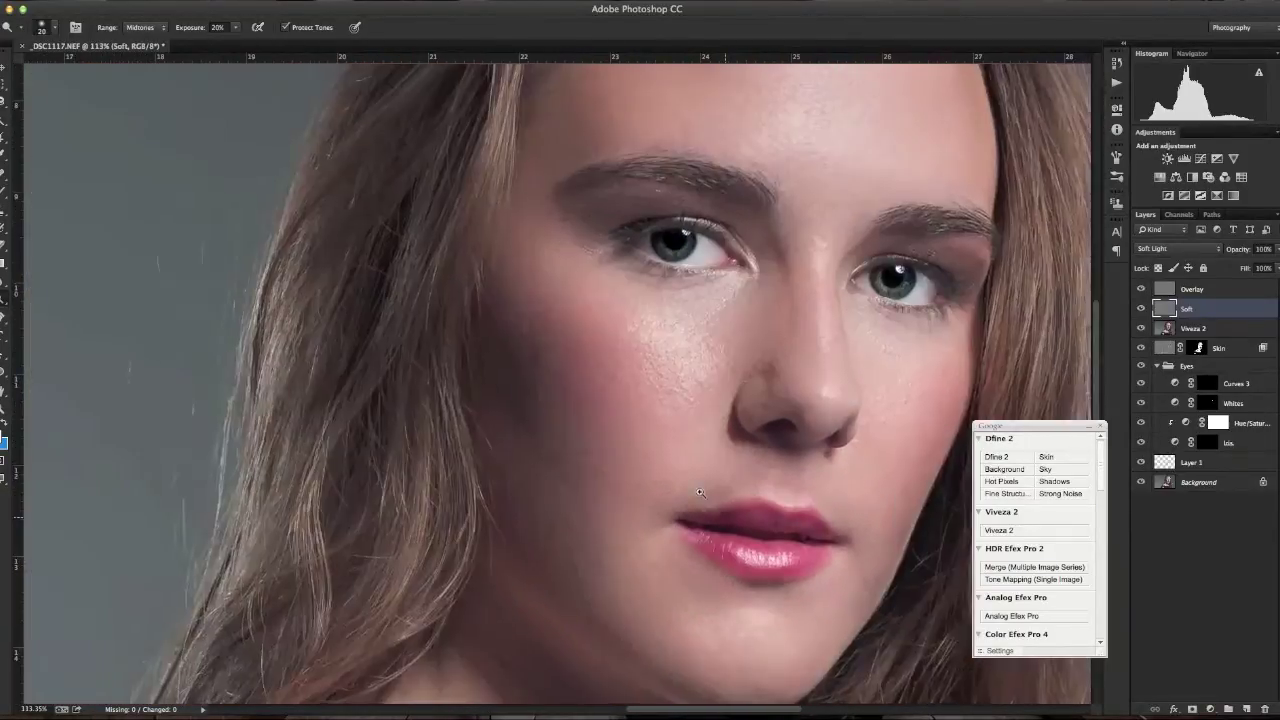
Step: Burn the shaded cheek contour down to the jaw on the Soft layer with a 200-pixel brush
scroll(700, 492, down, 3)
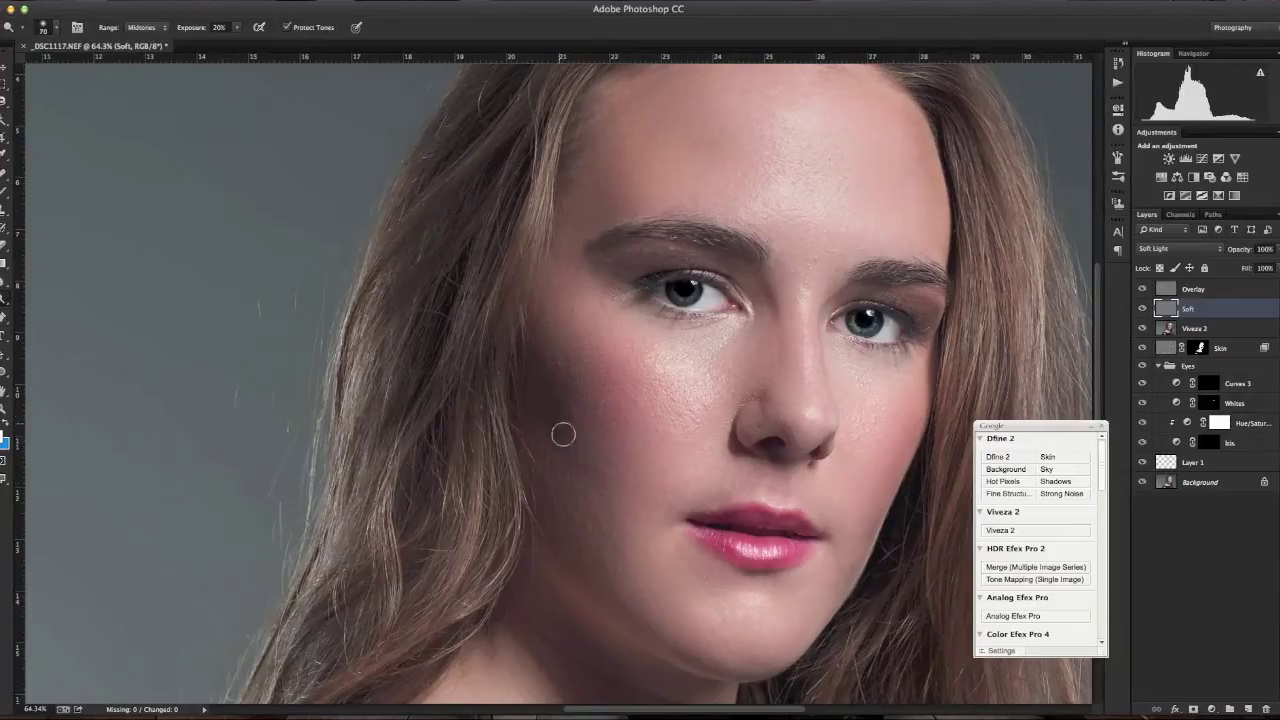
key(bracketright)
key(bracketright)
key(bracketright)
key(bracketright)
key(bracketright)
key(bracketright)
key(bracketright)
key(bracketright)
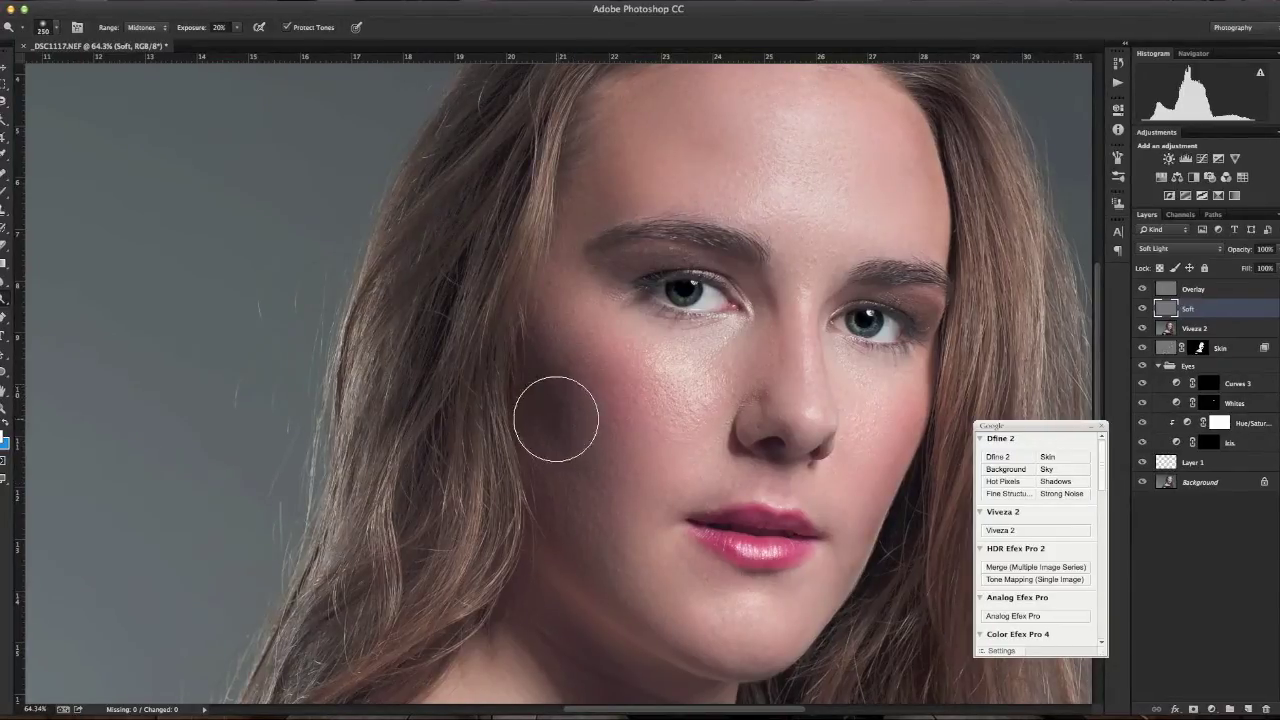
key(bracketleft)
key(bracketleft)
mouse_move(574, 405)
mouse_down()
mouse_move(541, 340)
mouse_move(575, 396)
mouse_move(557, 348)
mouse_move(576, 378)
mouse_move(573, 364)
mouse_move(602, 455)
mouse_move(568, 483)
mouse_move(612, 592)
mouse_move(651, 631)
mouse_up()
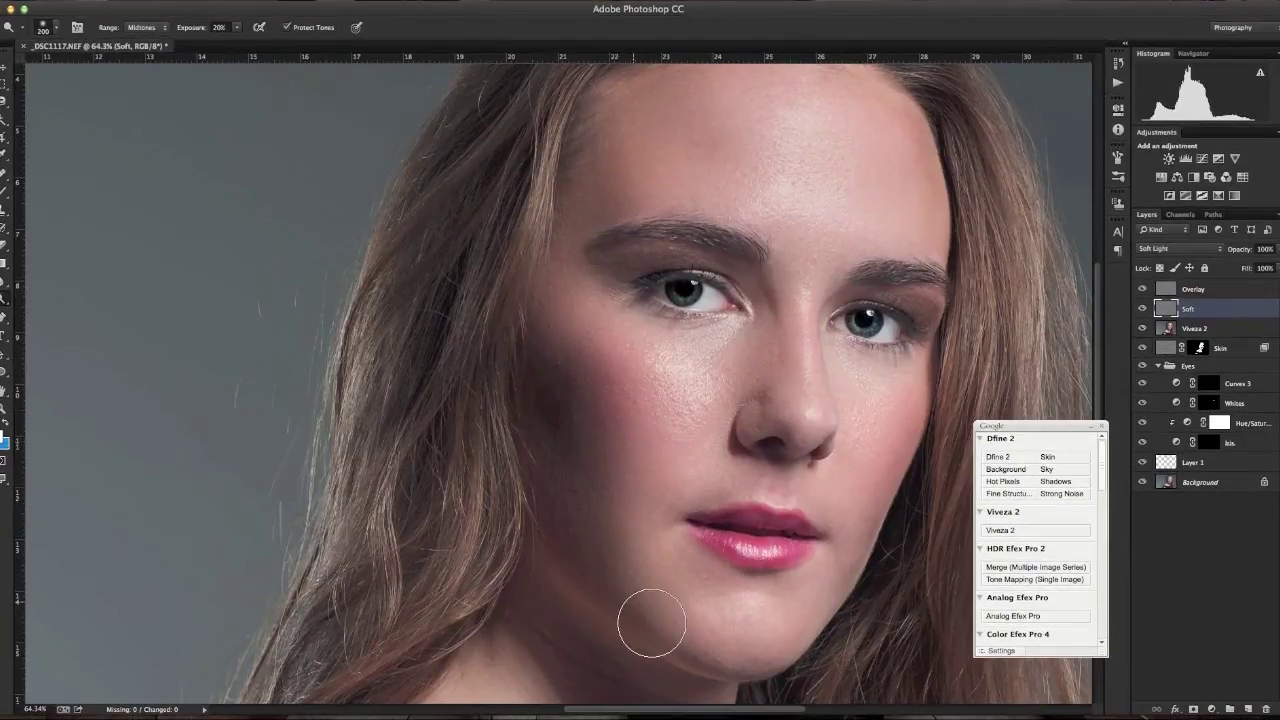
Step: Shade the edge of the forehead, and use a 90-pixel brush along the far cheek and jawline
key(space)
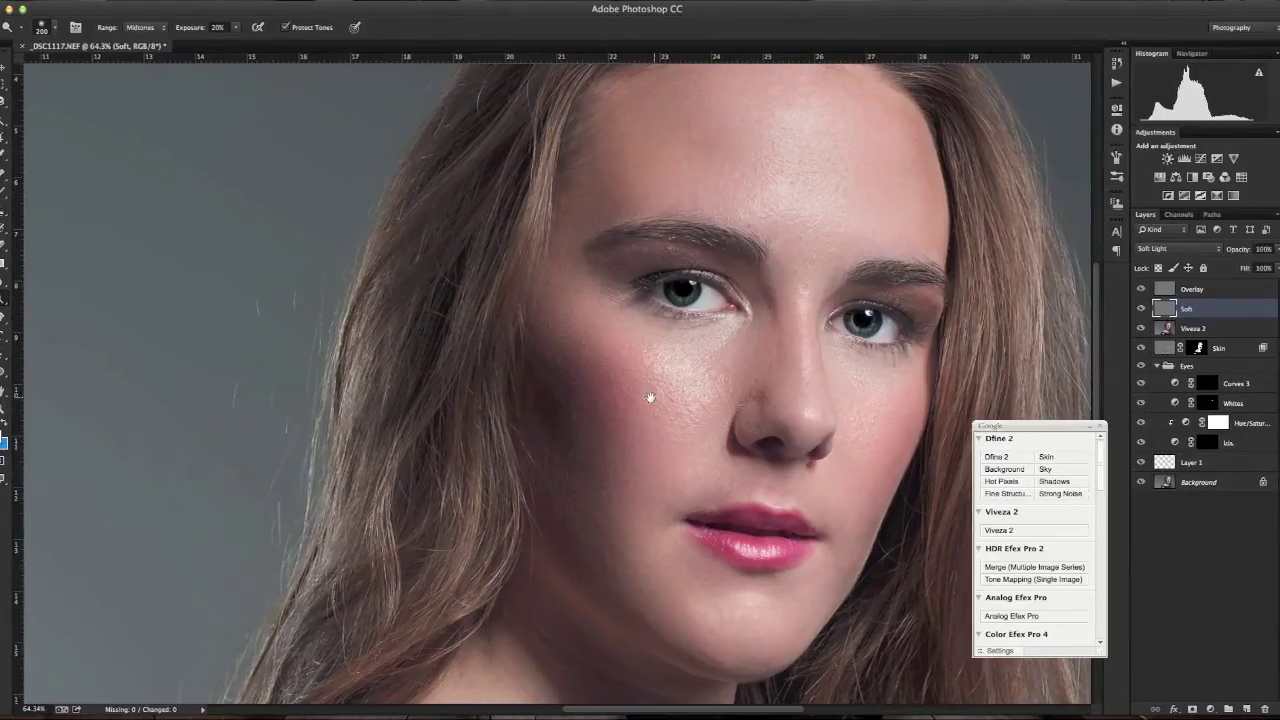
drag(650, 398, 620, 537)
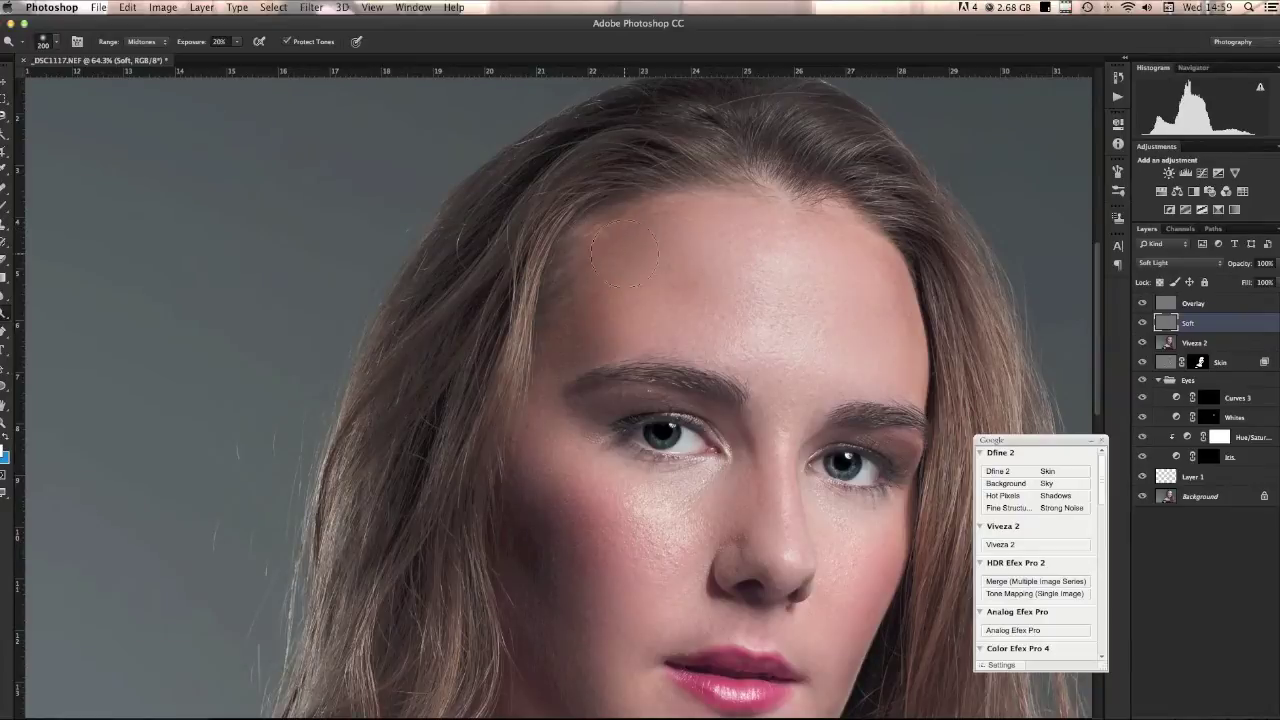
scroll(624, 252, down, 3)
scroll(624, 252, right, 2)
key(bracketleft)
key(bracketleft)
key(bracketleft)
key(bracketleft)
key(bracketleft)
key(bracketleft)
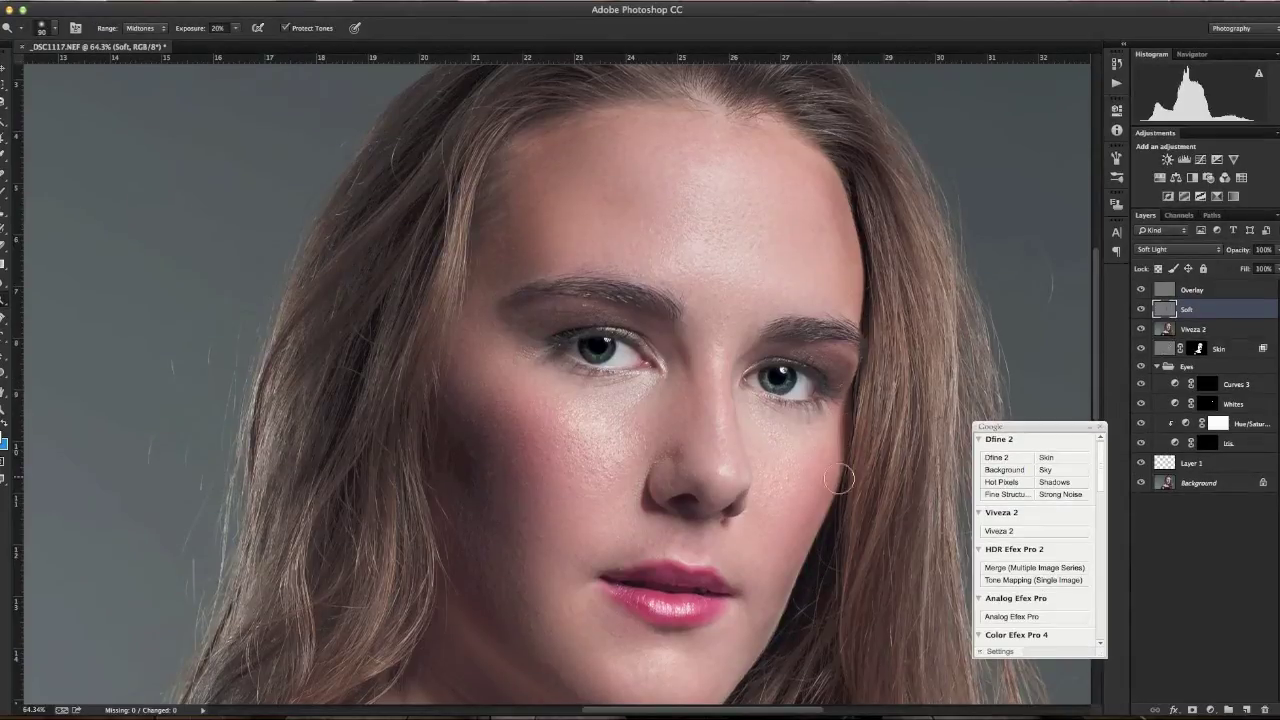
mouse_move(810, 570)
mouse_down()
mouse_move(749, 674)
mouse_move(797, 592)
mouse_up()
Step: Compare the face contouring in the whole portrait with the Soft layer switched off and on
drag(682, 573, 624, 531)
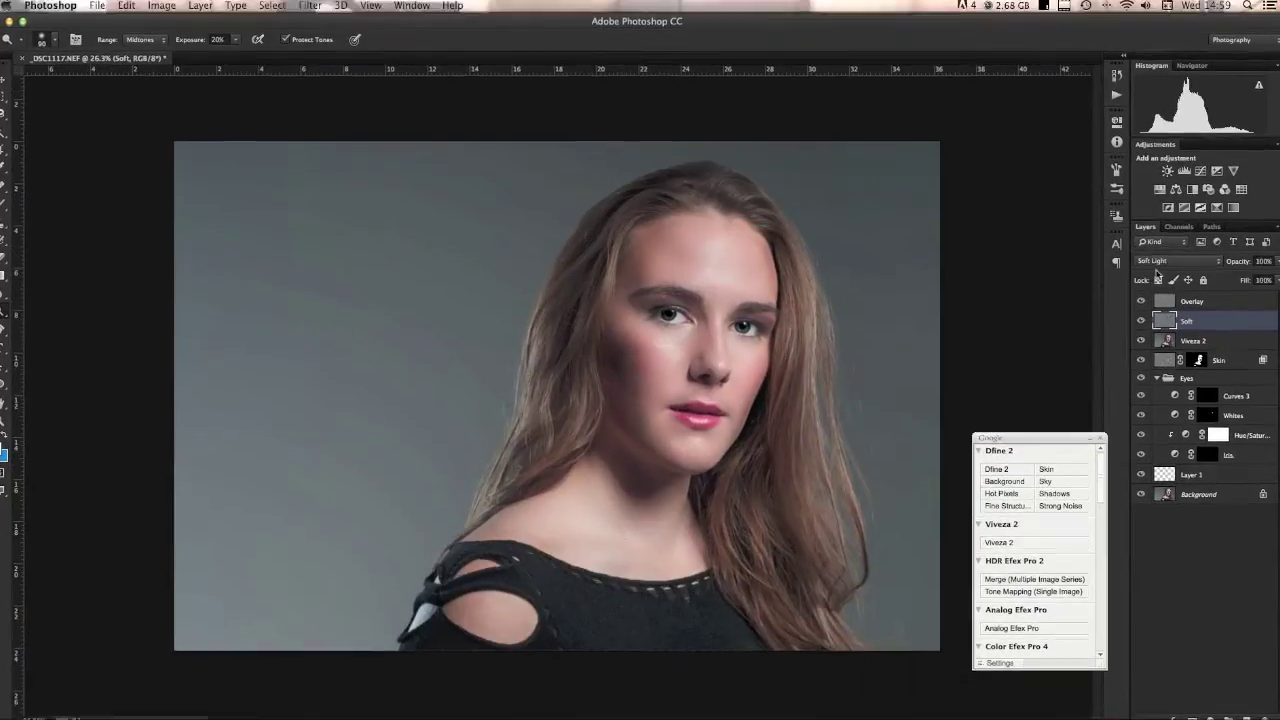
click(1141, 324)
click(1141, 324)
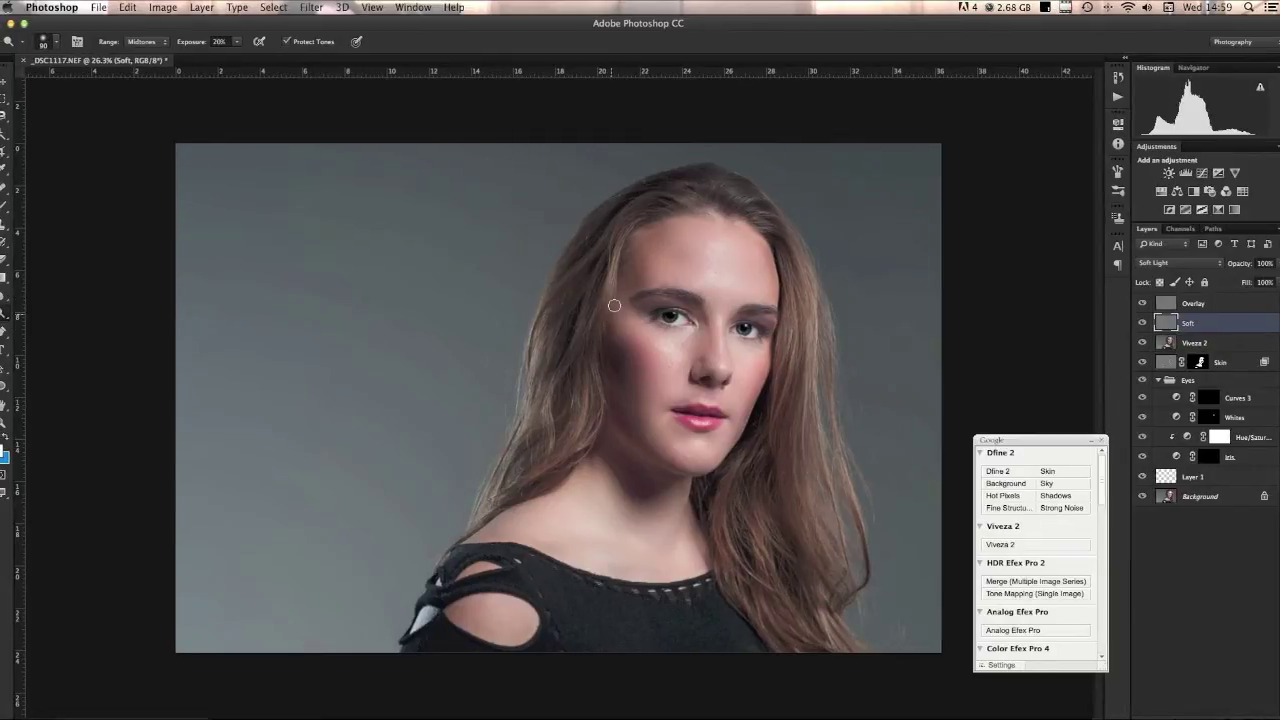
Step: Dodge the highlights on the near cheek with a 200-pixel brush and around the inner brow with a 125-pixel brush
mouse_move(696, 394)
mouse_down()
mouse_move(754, 454)
mouse_move(727, 432)
mouse_move(765, 432)
mouse_up()
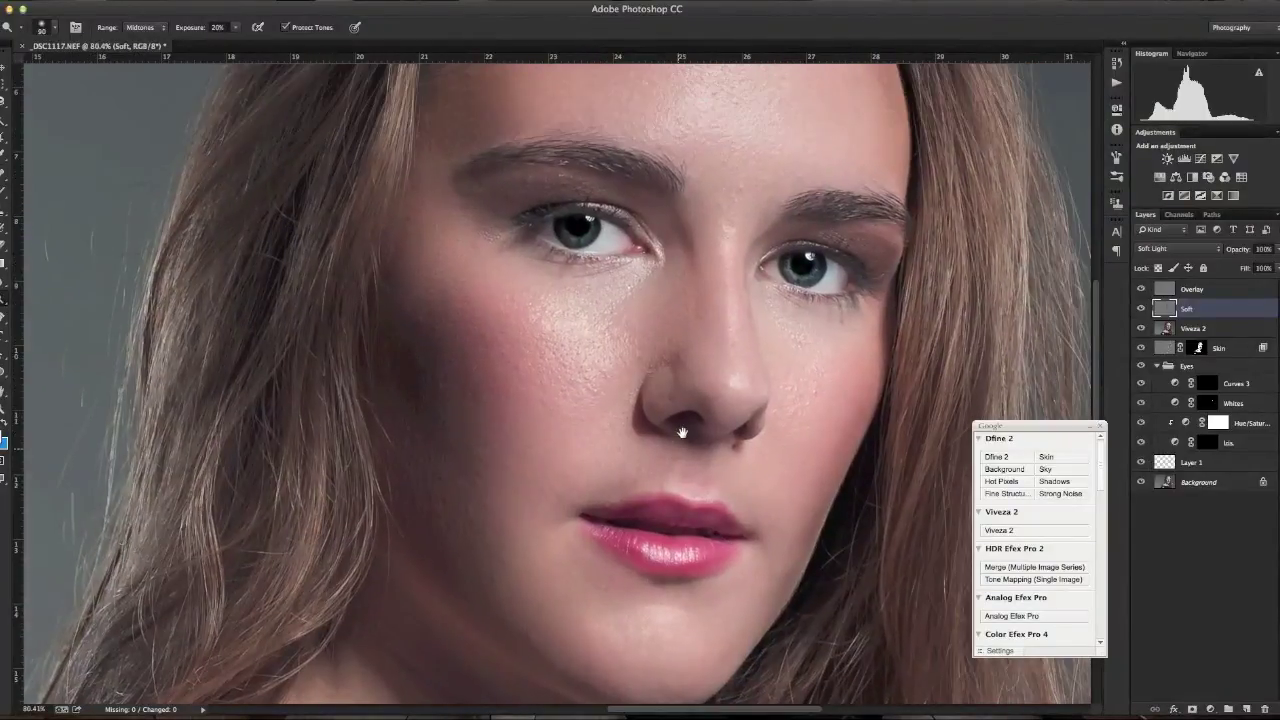
key(bracketright)
key(bracketright)
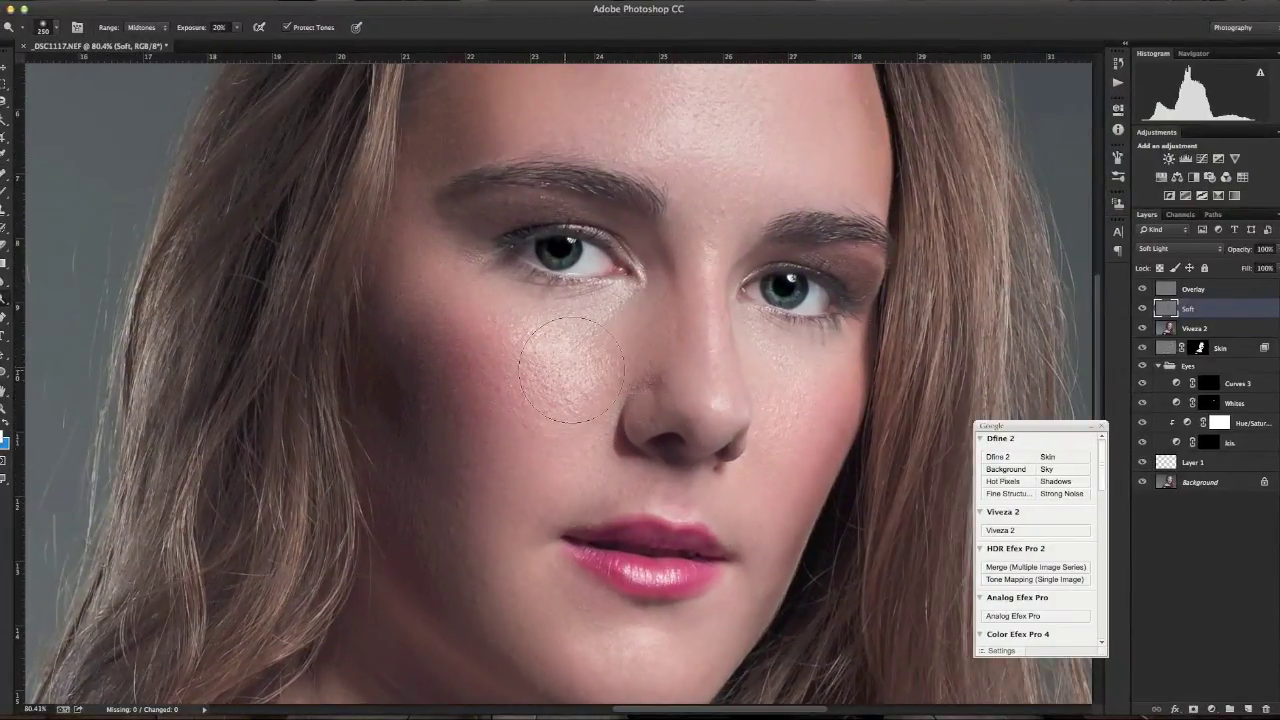
key(bracketleft)
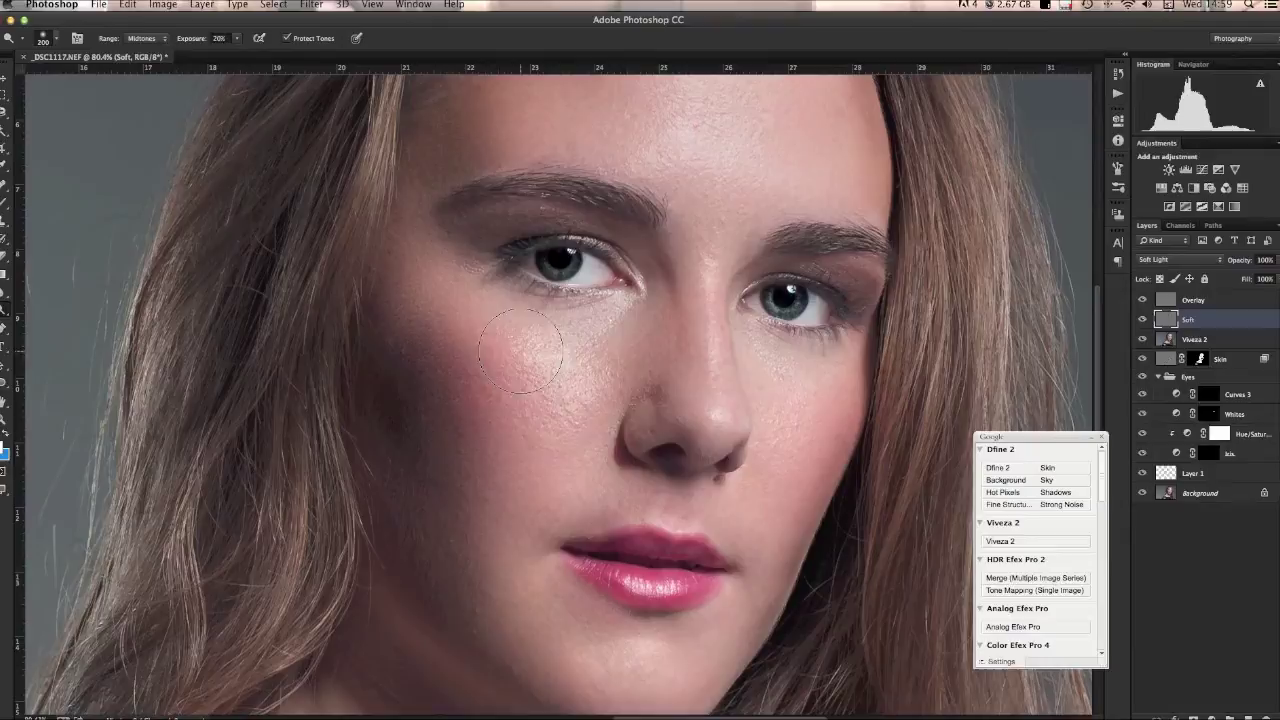
key(bracketleft)
key(bracketleft)
key(bracketleft)
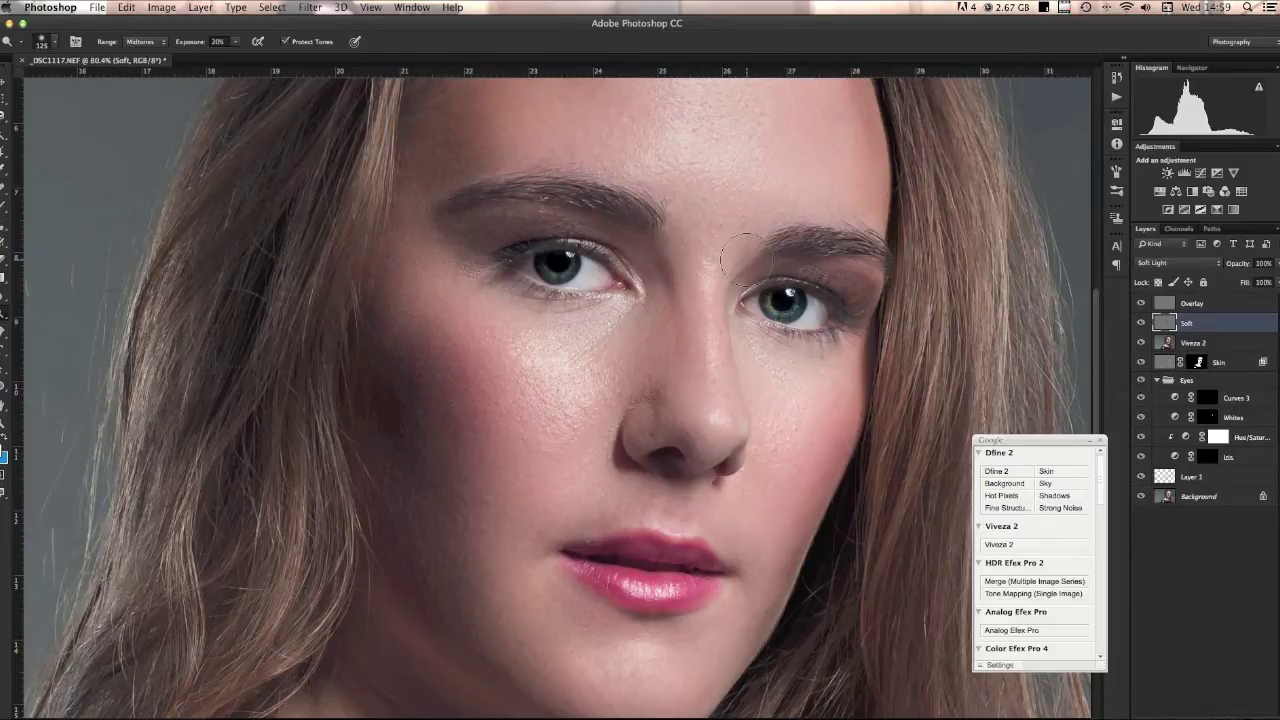
Step: Dodge the forehead and the area under the near eye with a 250-pixel brush
scroll(665, 369, up, 10)
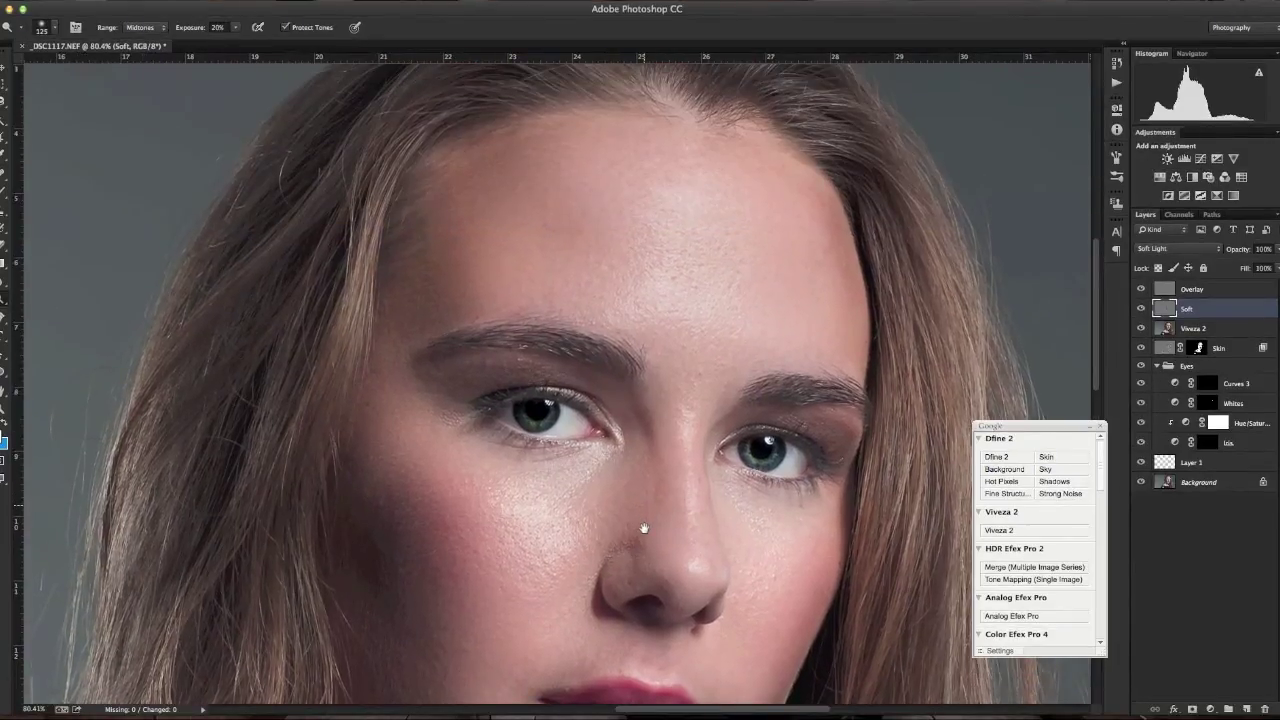
key(bracketright)
key(bracketright)
key(bracketright)
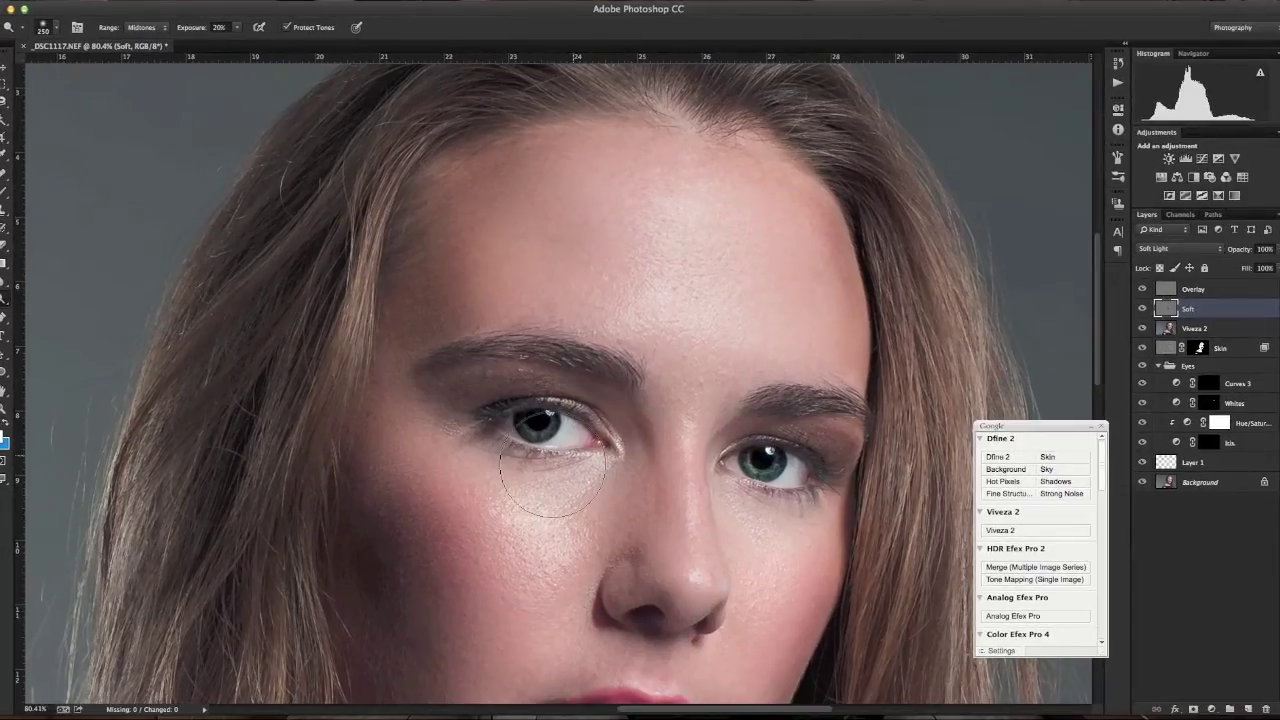
Step: Shape the nose on the Soft layer, working along its bridge and side with 100- and 70-pixel brushes
drag(626, 542, 595, 312)
key(bracketleft)
key(bracketleft)
mouse_move(646, 238)
mouse_down()
mouse_move(650, 218)
mouse_move(666, 412)
mouse_up()
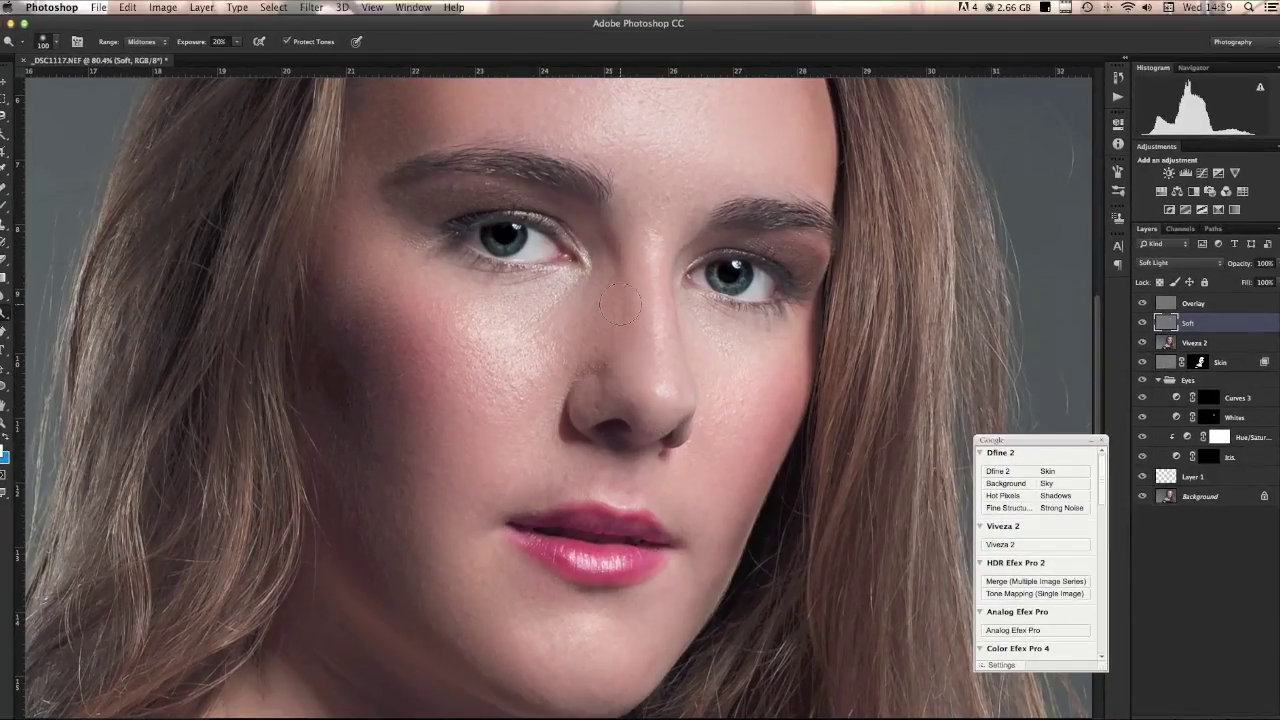
key(bracketleft)
drag(614, 305, 607, 381)
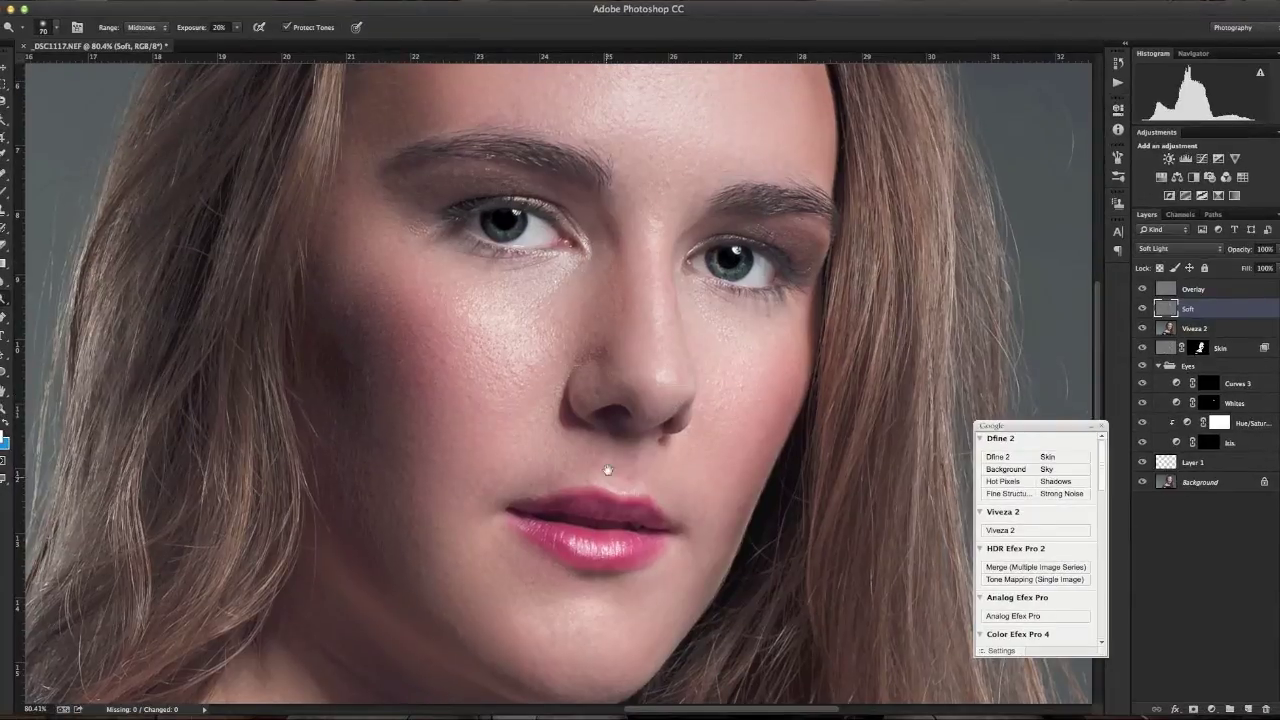
Step: Dodge and burn the chin with a 175-pixel brush and the area below the lower lip with a 90-pixel brush
drag(607, 470, 624, 300)
key(bracketright)
key(bracketright)
key(bracketright)
key(bracketright)
key(bracketright)
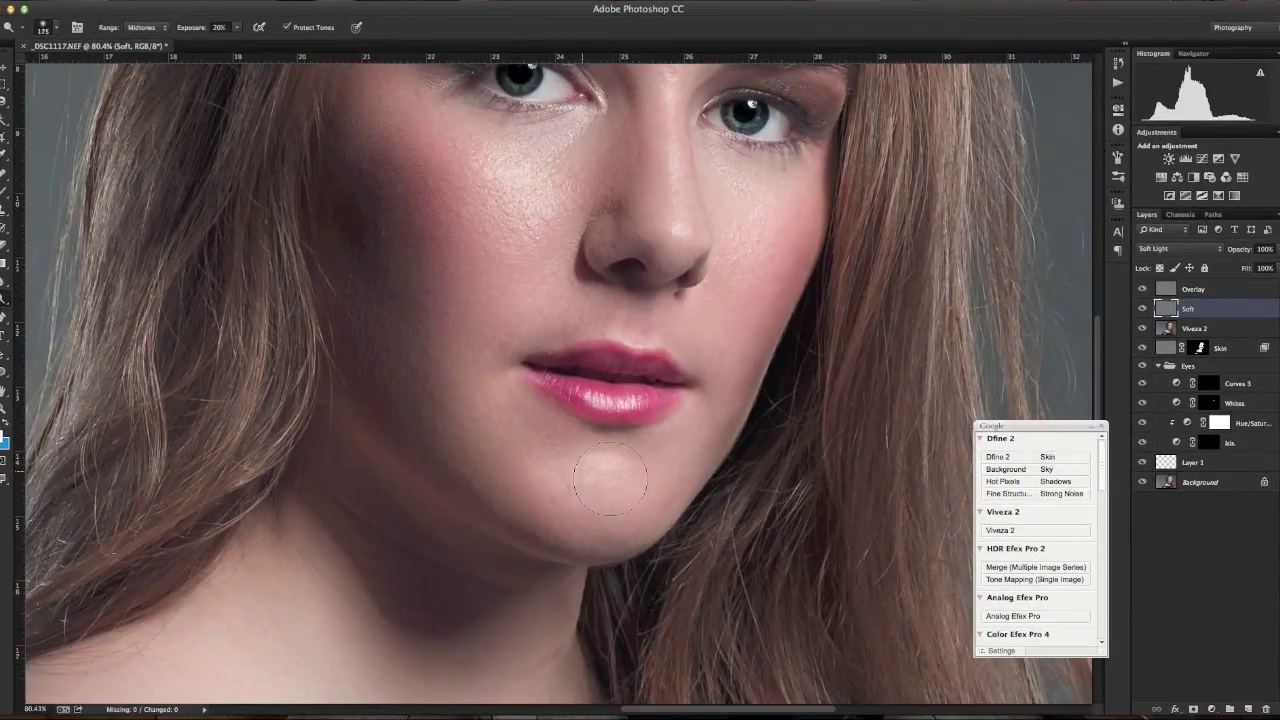
key(bracketleft)
key(bracketleft)
key(bracketleft)
key(bracketleft)
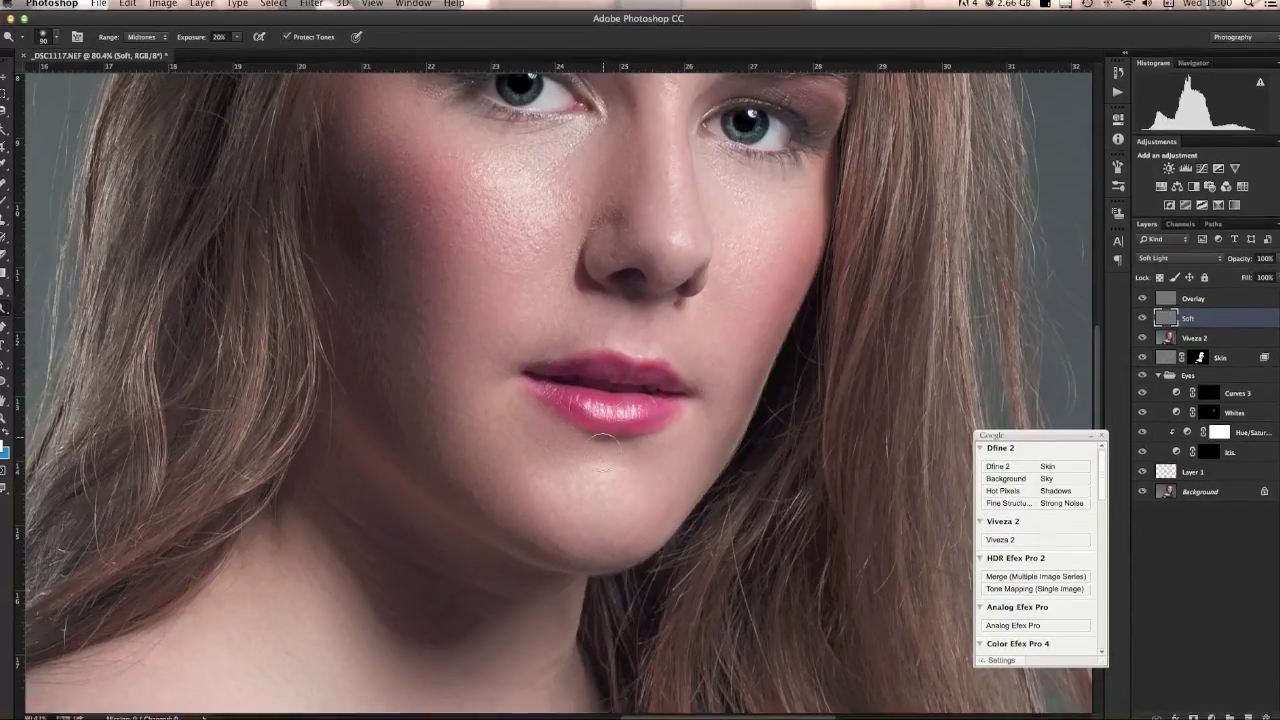
Step: Check the dodging and burning in the whole portrait by toggling the Soft layer's visibility several times
key(h)
mouse_move(610, 477)
mouse_down()
mouse_move(534, 443)
mouse_move(556, 429)
mouse_up()
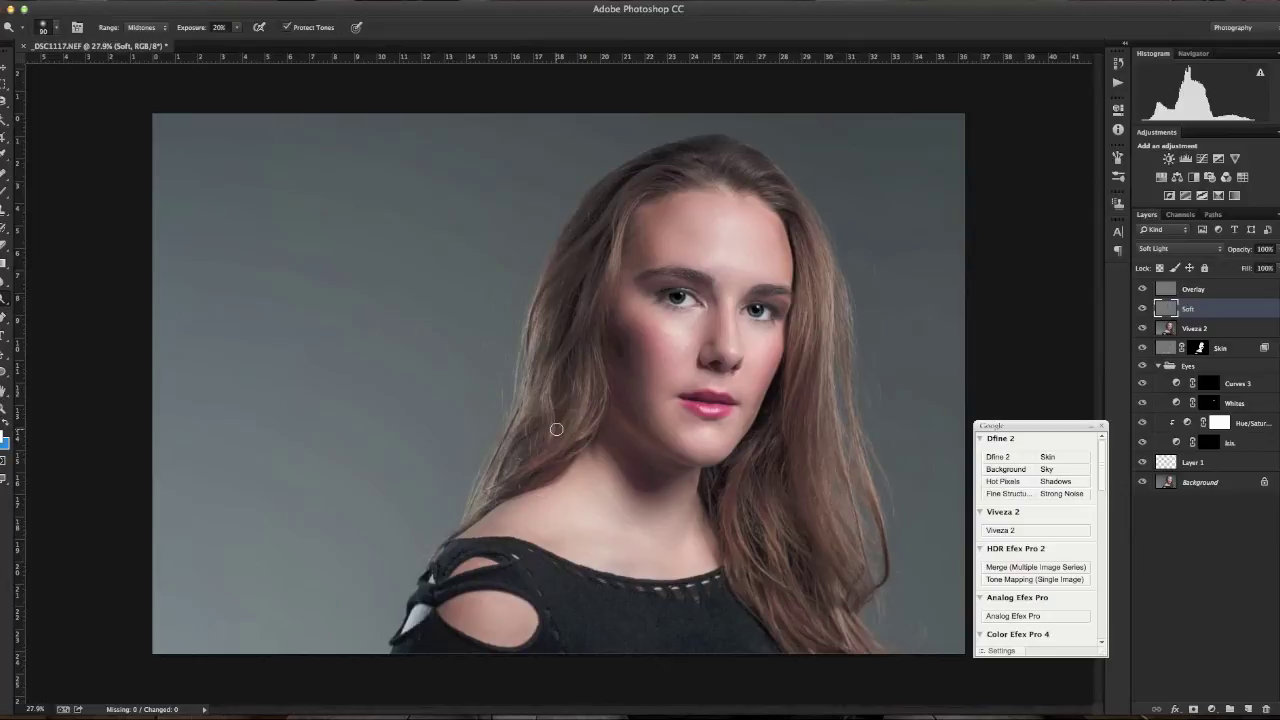
click(1141, 324)
click(1141, 324)
click(1141, 324)
click(1141, 324)
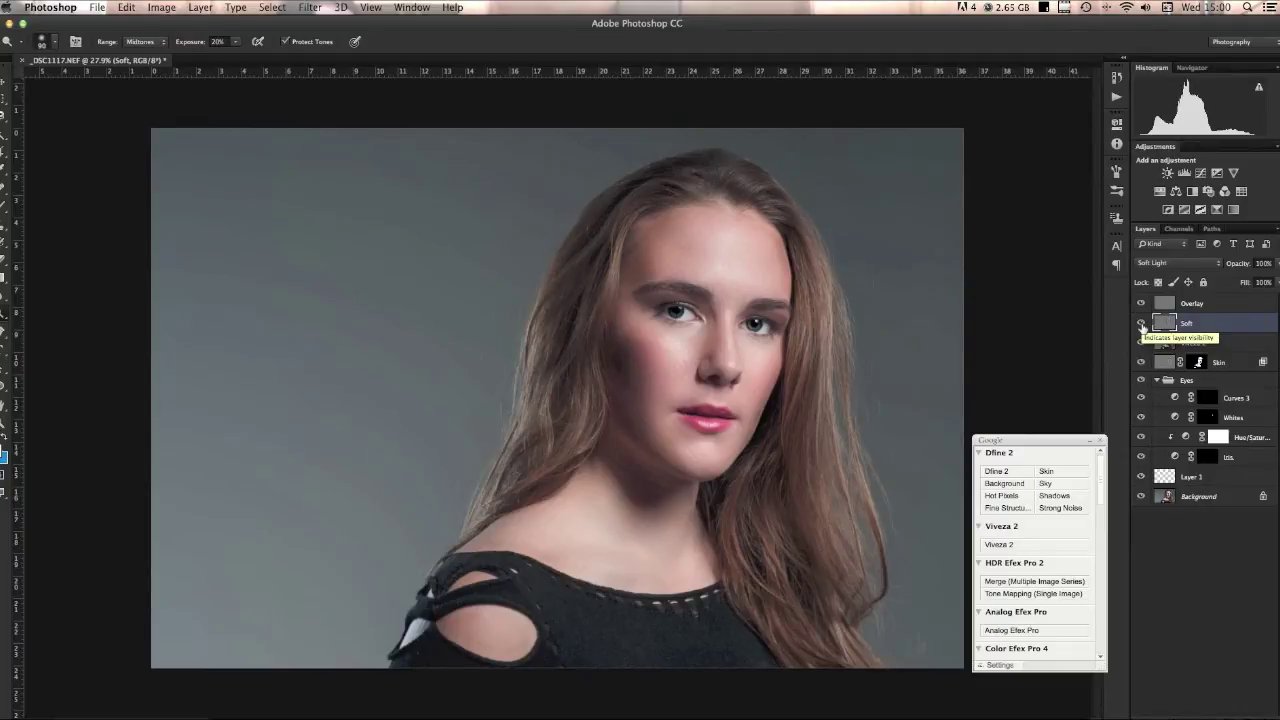
Step: Select the Overlay layer and refine the lip contours with a 15-pixel brush
click(1170, 306)
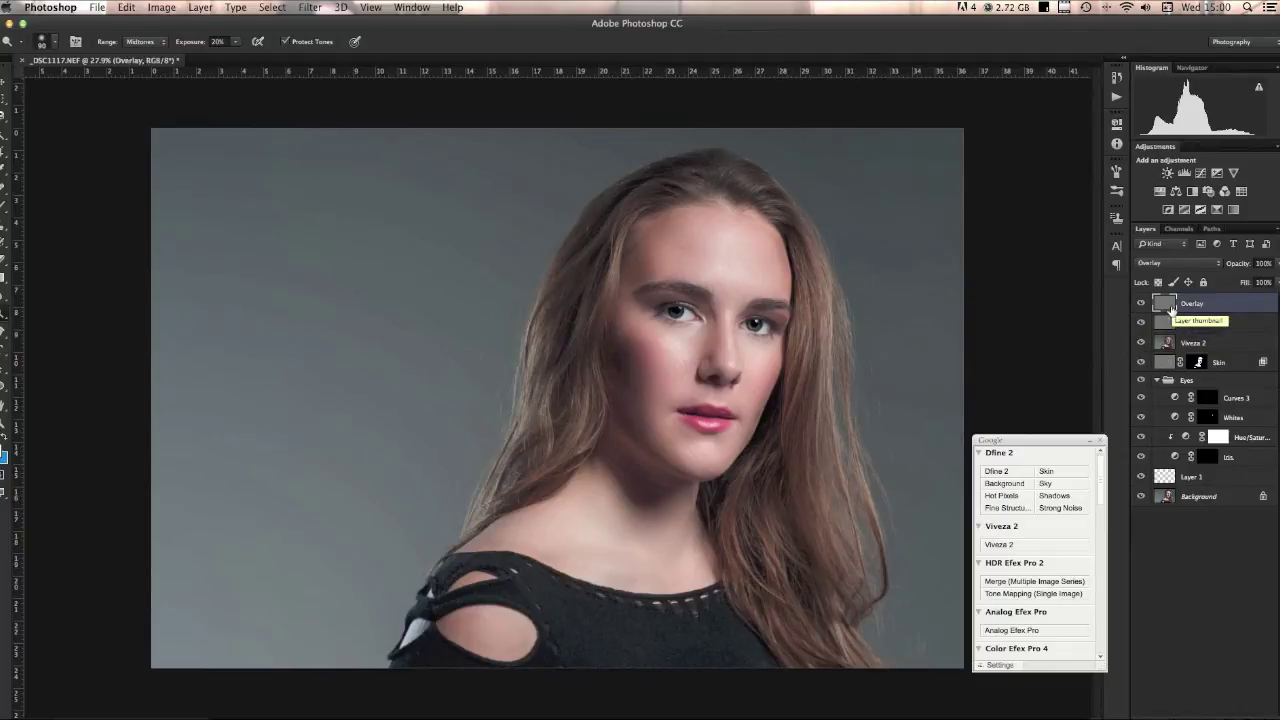
drag(698, 444, 785, 527)
scroll(703, 463, right, 5)
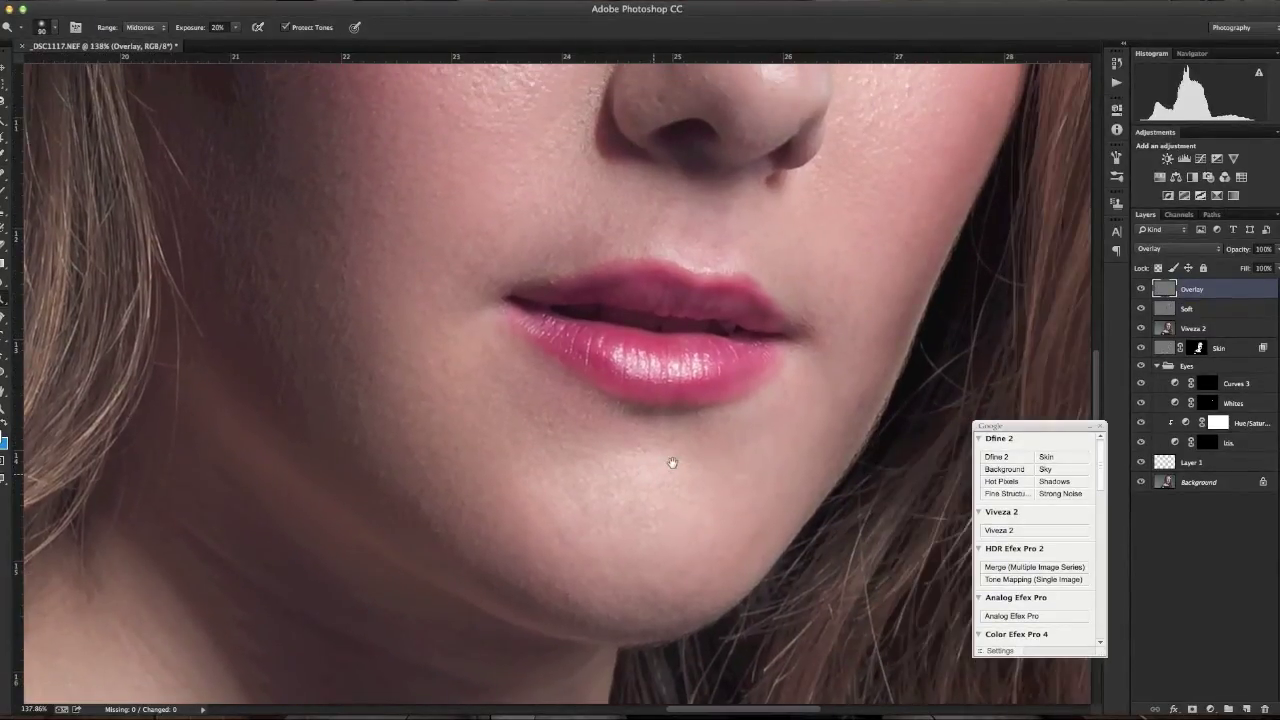
key(bracketleft)
key(bracketleft)
key(bracketleft)
key(bracketleft)
key(bracketleft)
key(bracketleft)
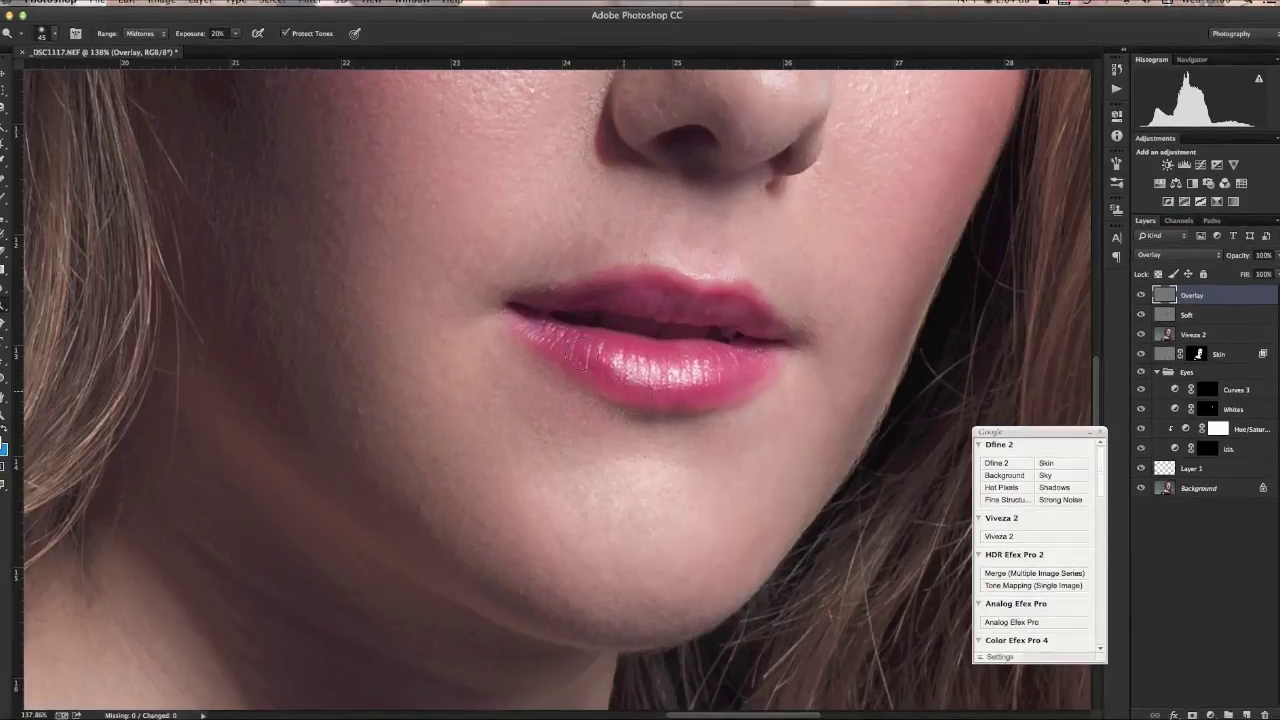
key(bracketleft)
key(bracketleft)
key(bracketleft)
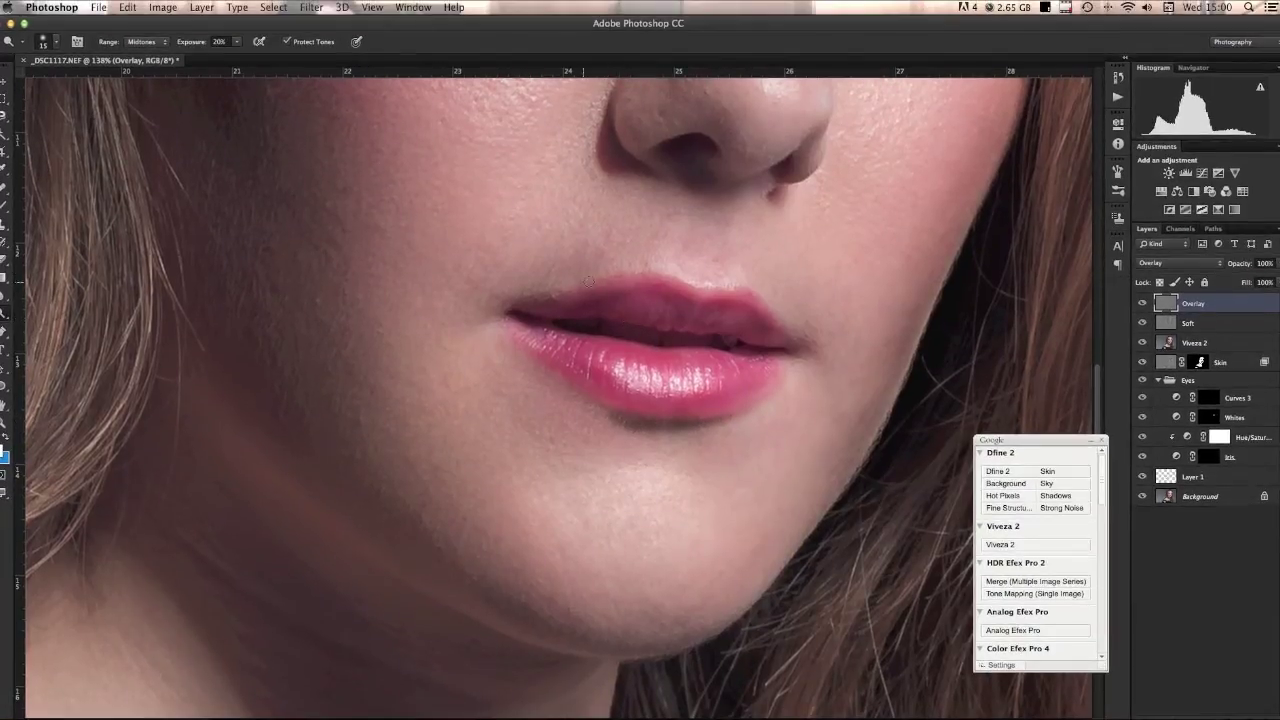
drag(694, 294, 589, 414)
Step: Refine the nostril crease, eyelids and upper nose on the Overlay layer with fine 10- to 15-pixel strokes
drag(562, 308, 590, 341)
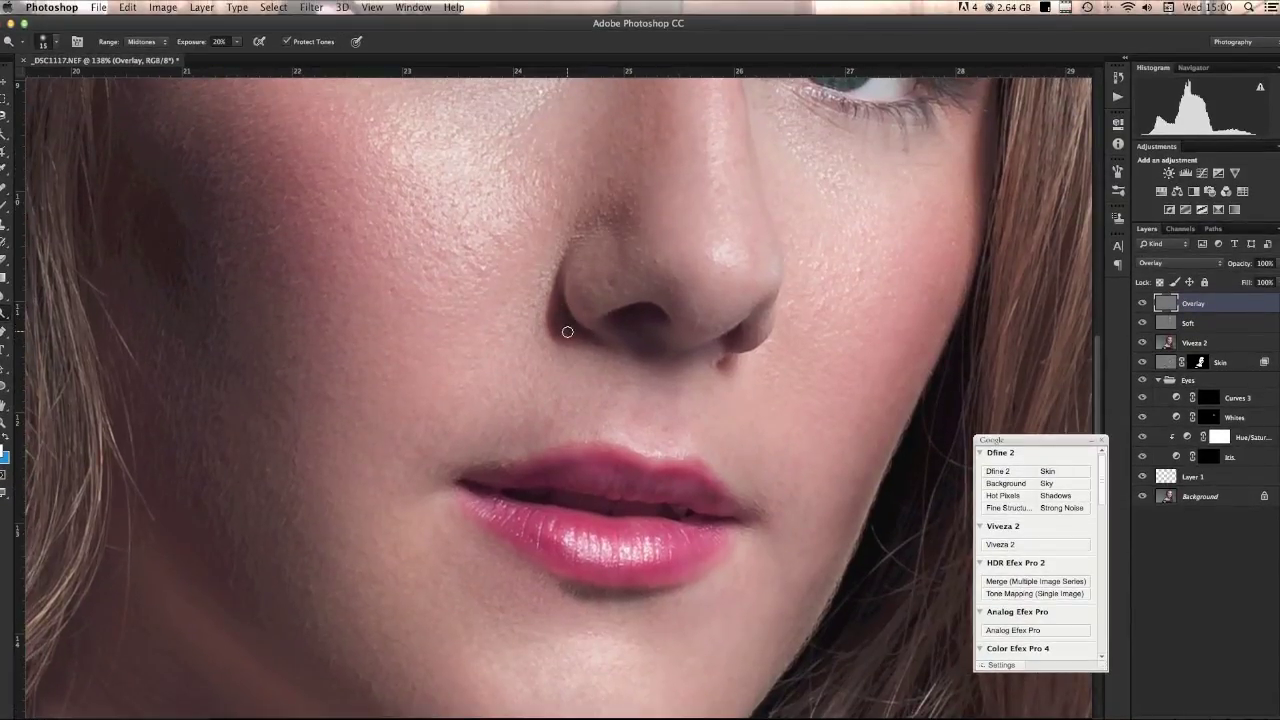
drag(604, 274, 584, 337)
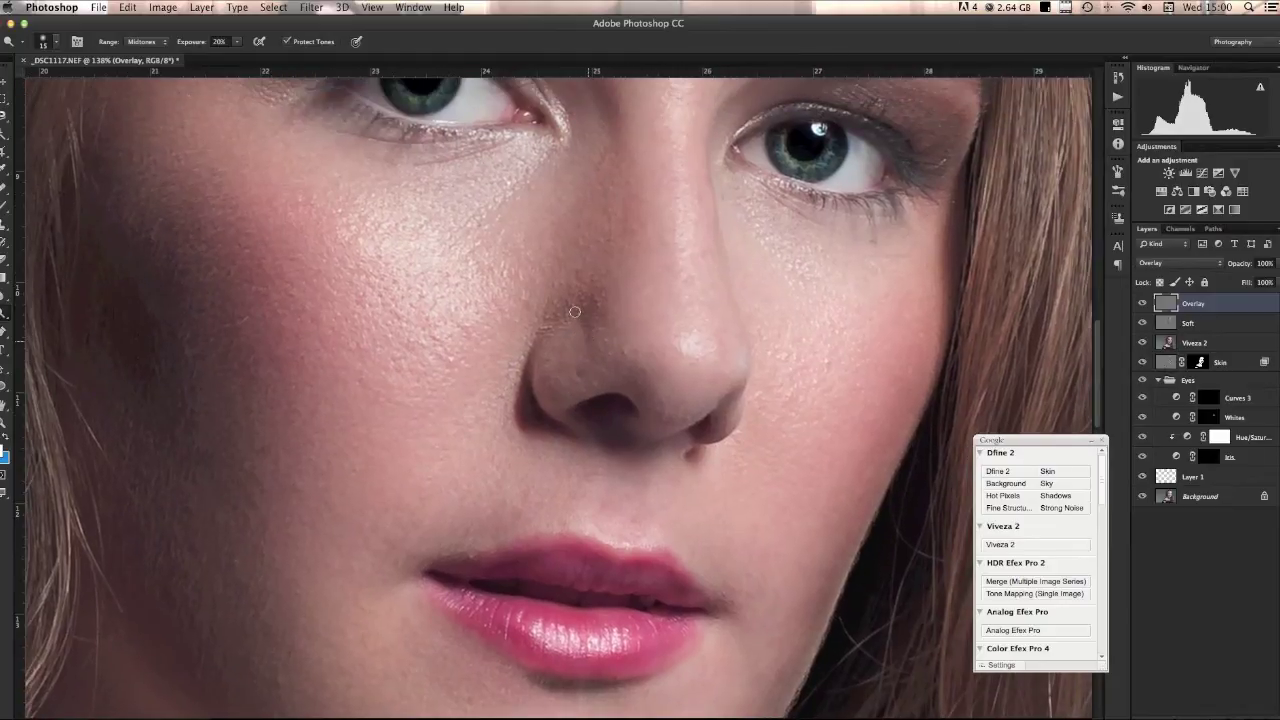
drag(654, 305, 545, 435)
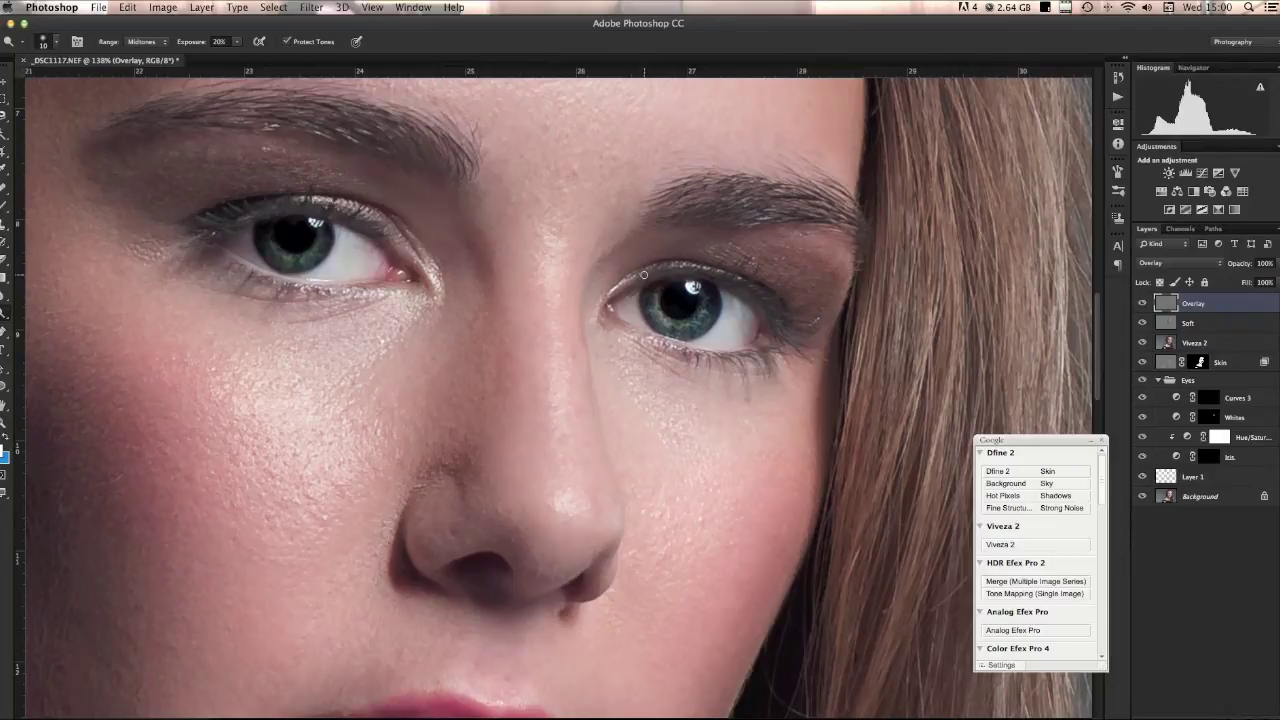
key(bracketright)
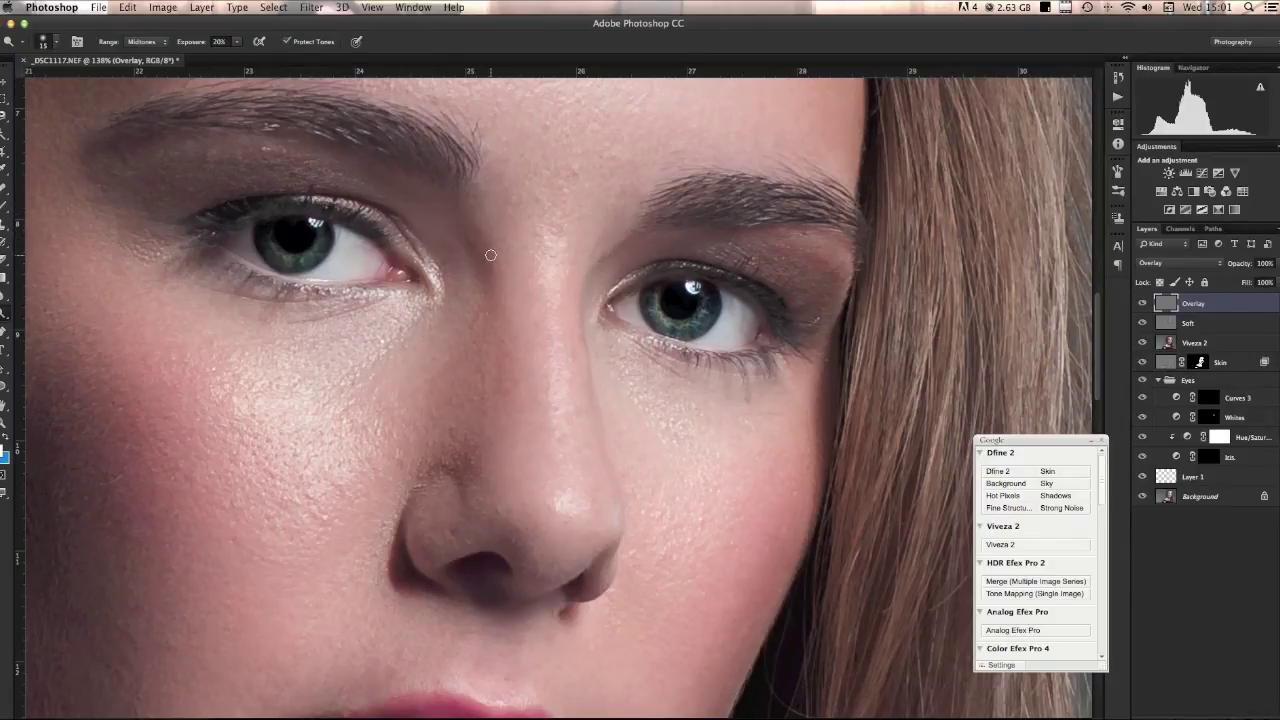
Step: Burn both eyebrows on the Overlay layer with a 35-pixel brush
scroll(508, 423, right, 3)
scroll(508, 423, up, 1)
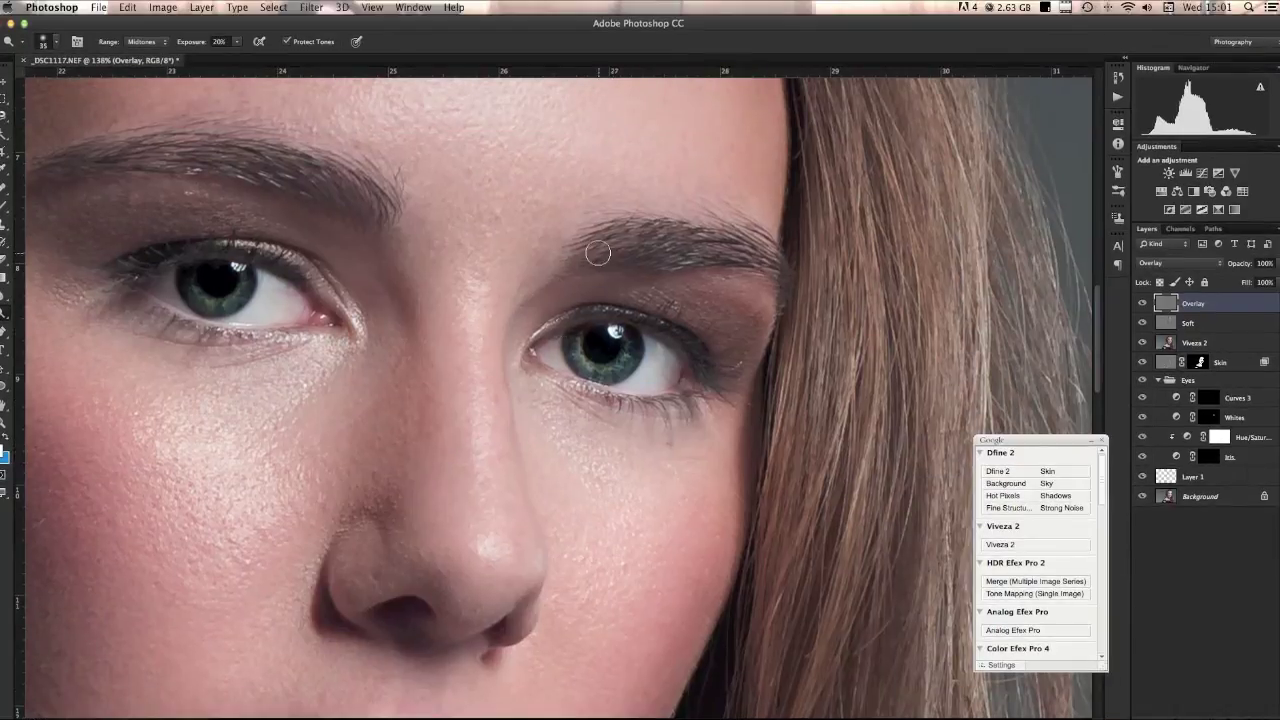
drag(600, 248, 745, 255)
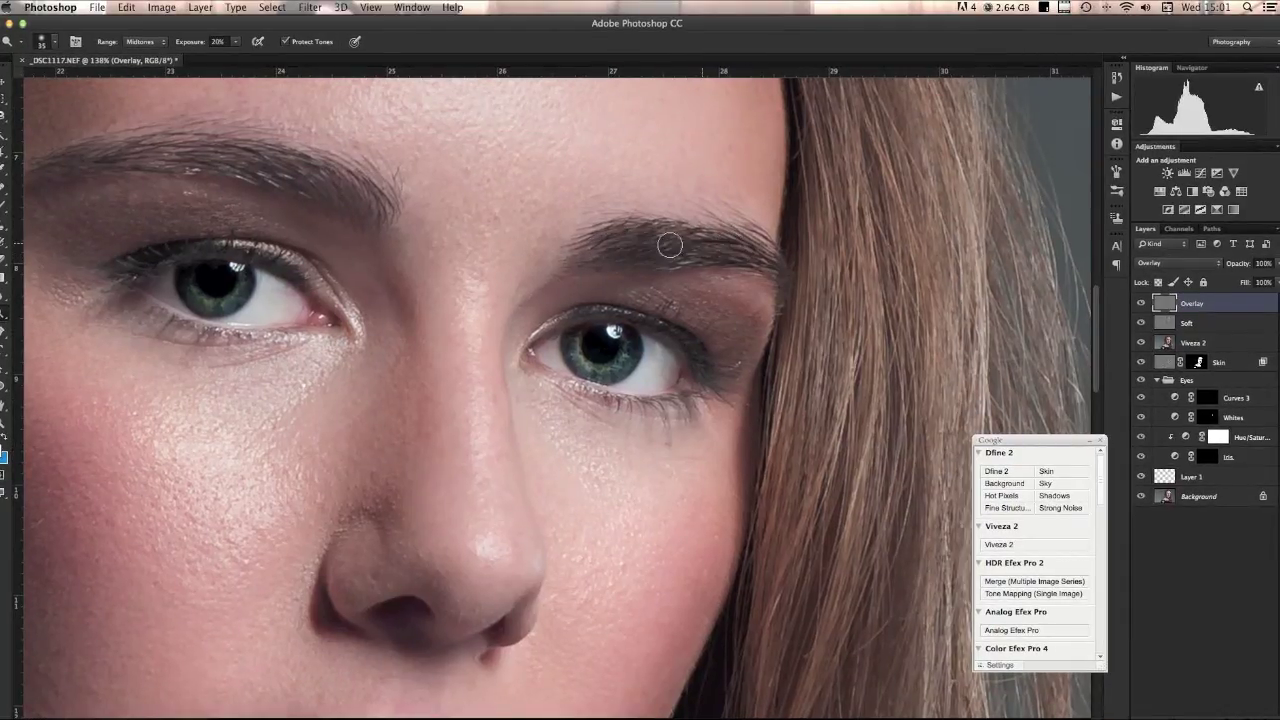
mouse_move(298, 177)
mouse_down()
mouse_move(330, 192)
mouse_move(284, 162)
mouse_move(110, 152)
mouse_up()
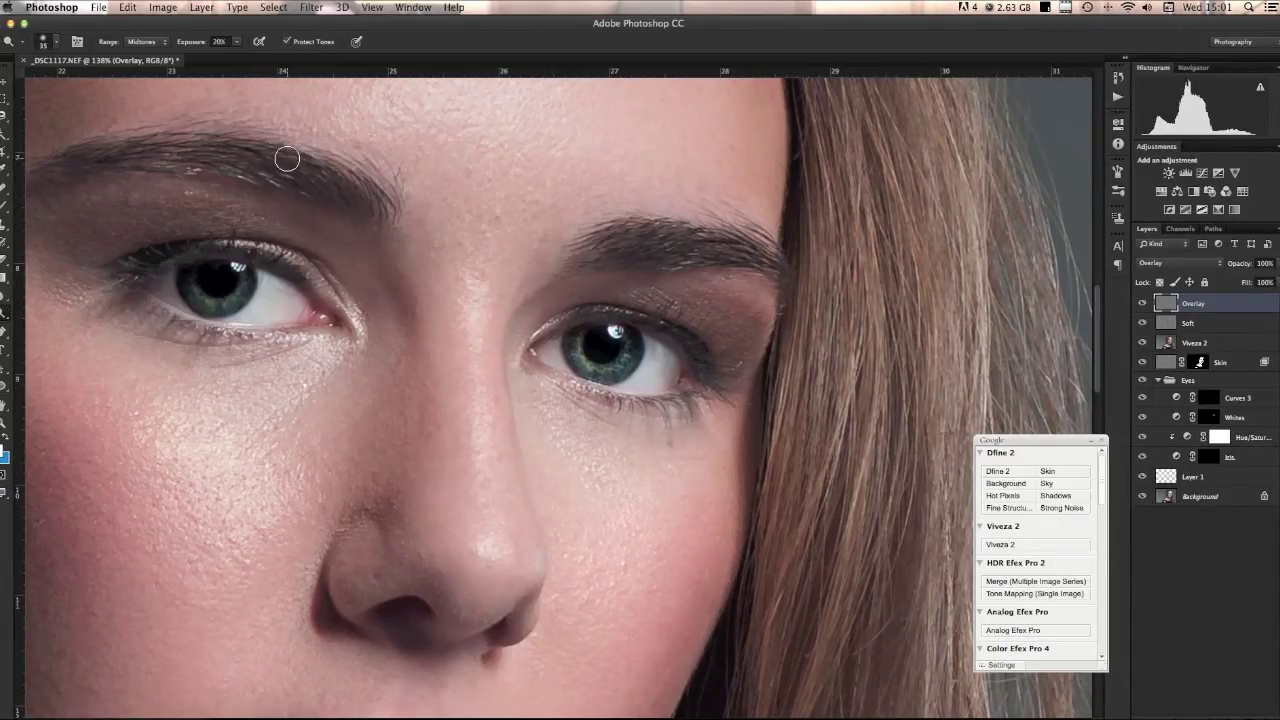
drag(376, 272, 500, 320)
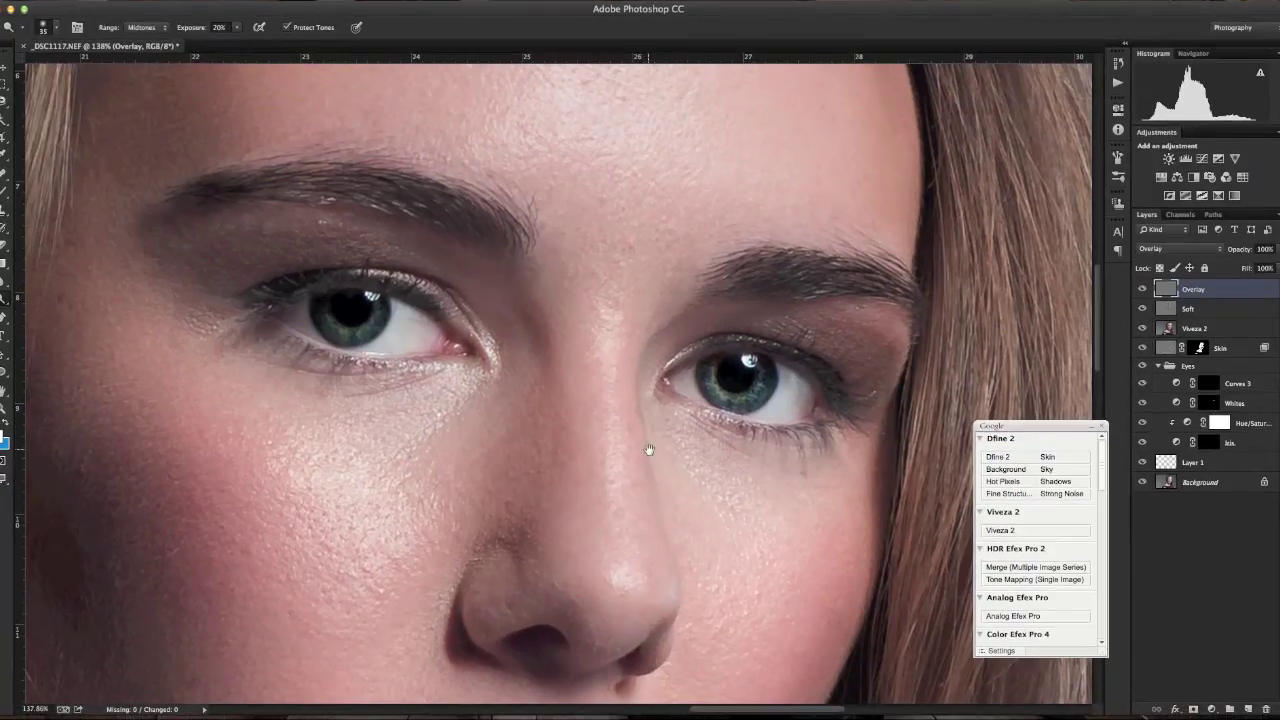
drag(646, 462, 533, 376)
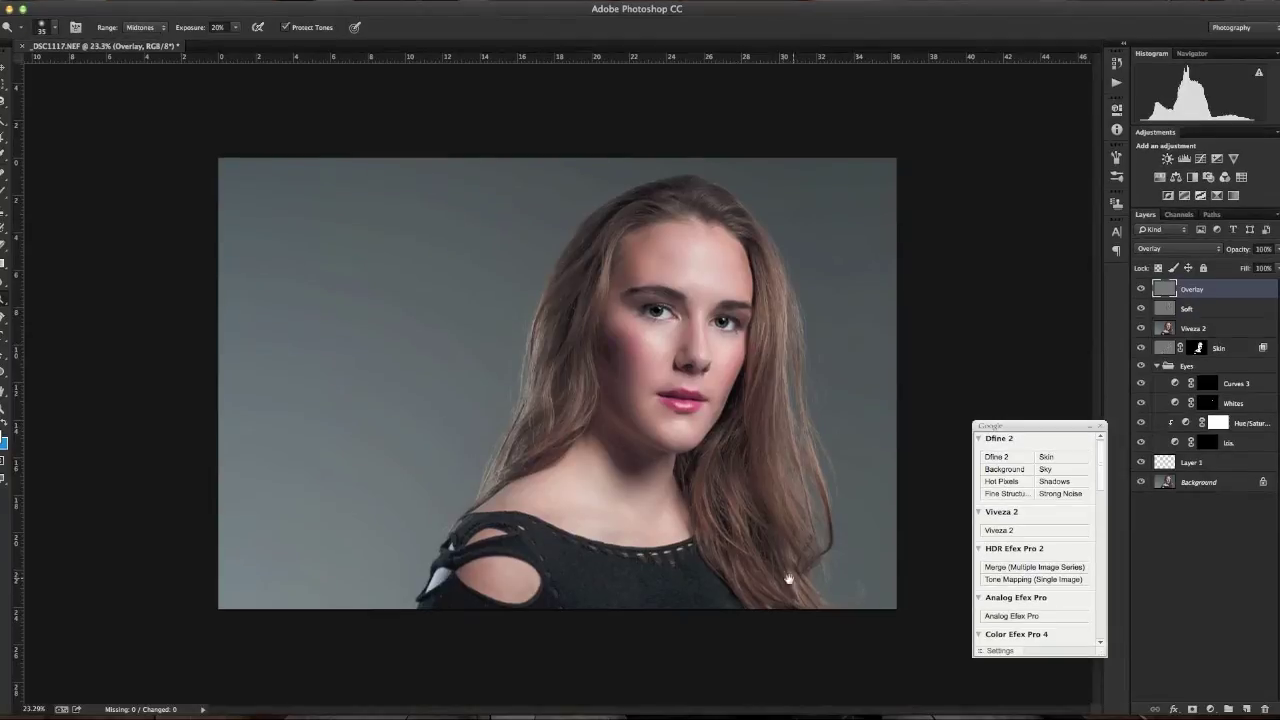
Step: Undo the last two strokes below the lower lip
drag(688, 428, 812, 512)
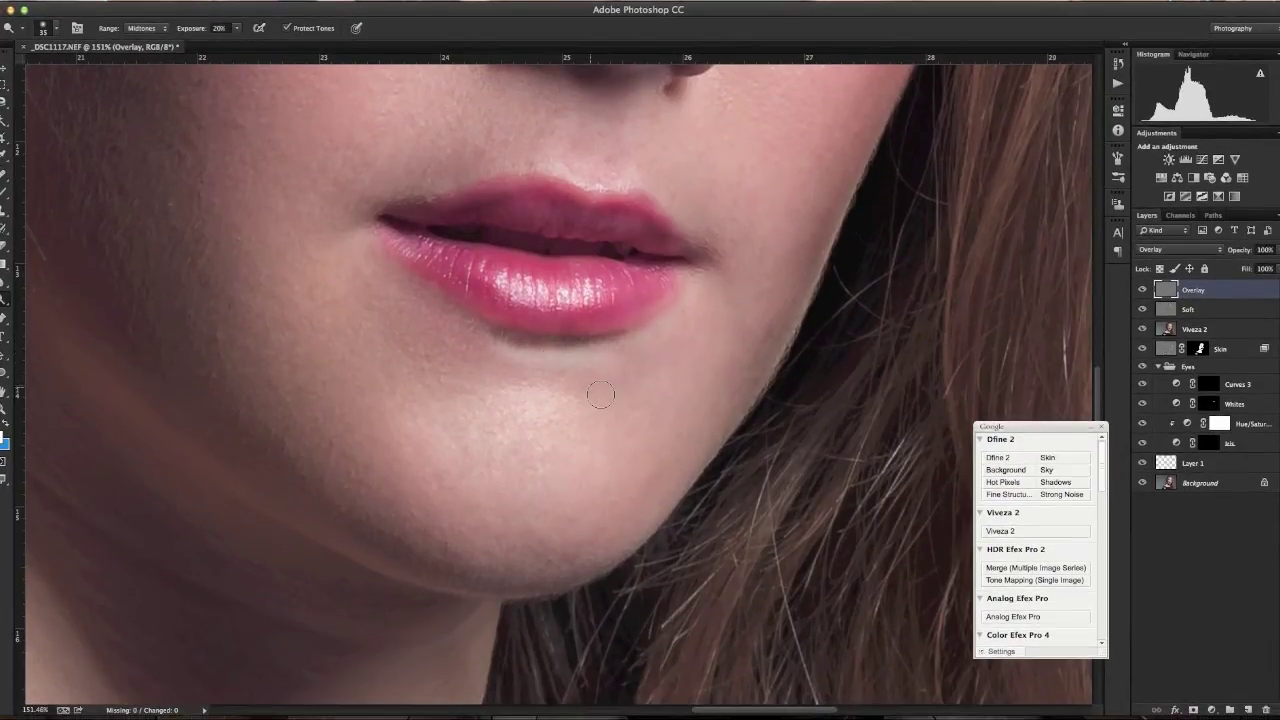
key(alt+super+z)
key(alt+super+z)
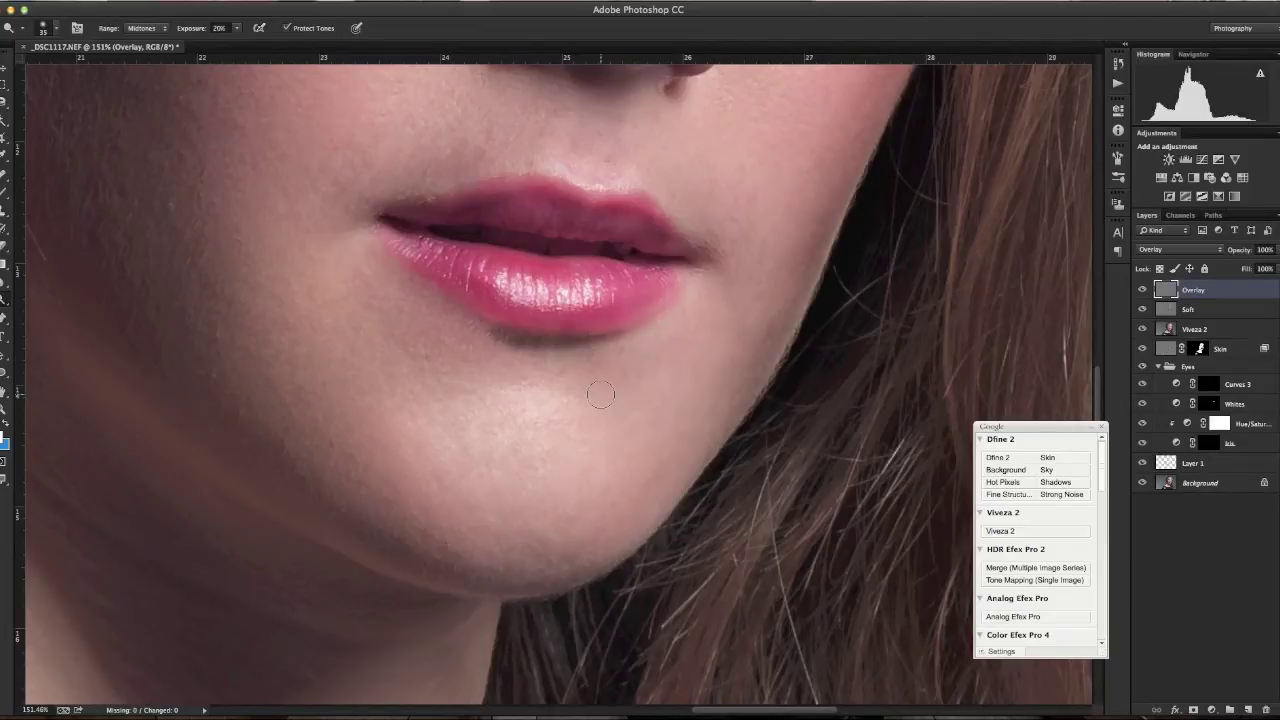
Step: Undo back past the Overlay layer and recreate it with the Dodging and Burning NEW action, removing the duplicate Soft layer
key(alt+super+z)
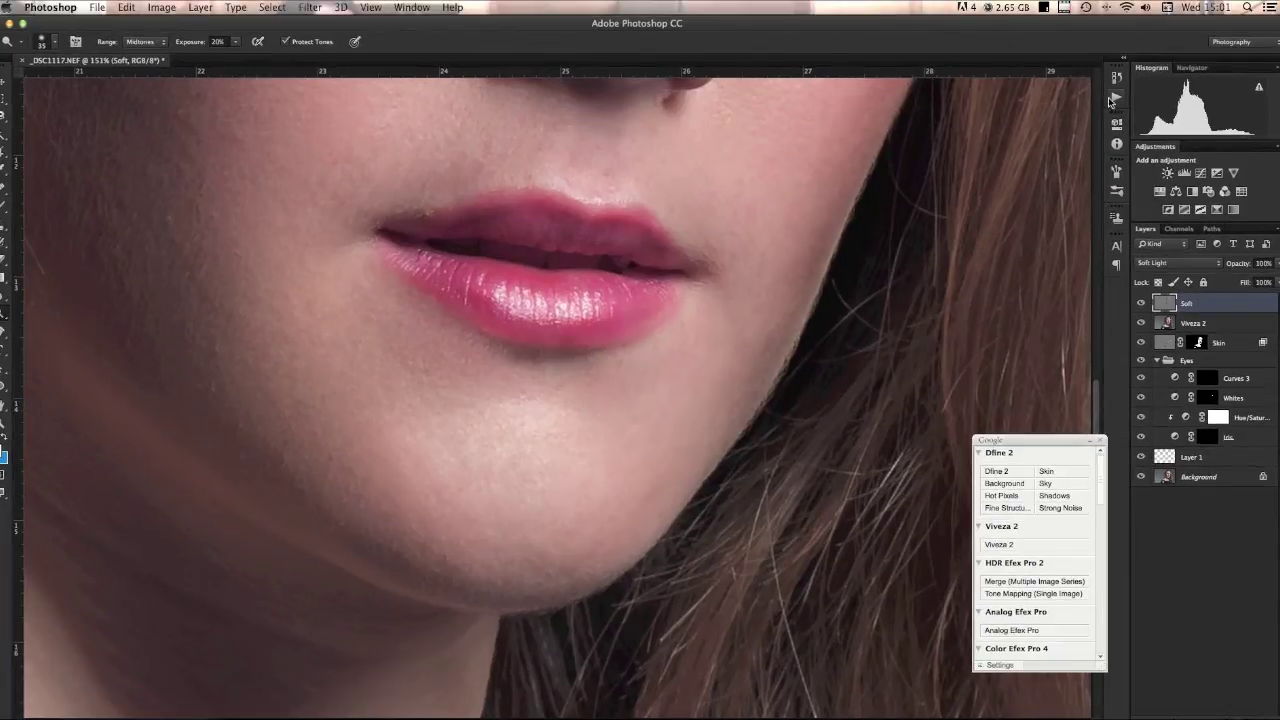
click(1117, 85)
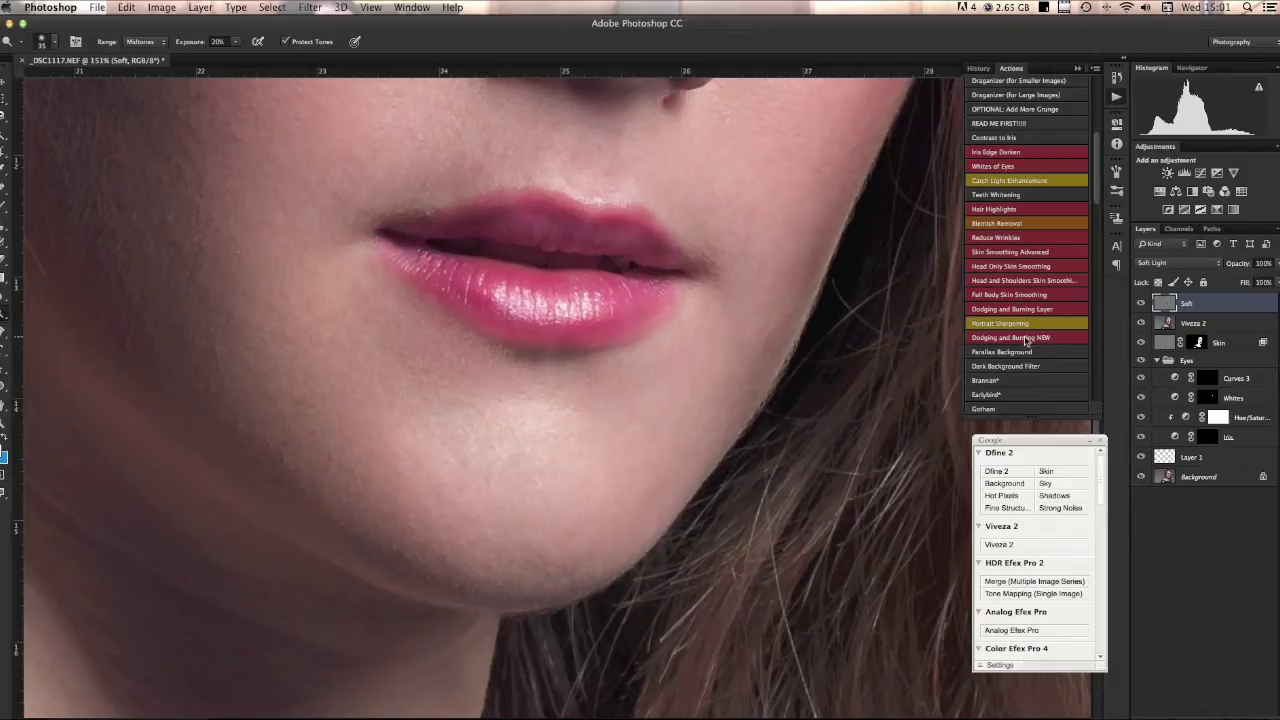
click(1025, 341)
click(1192, 324)
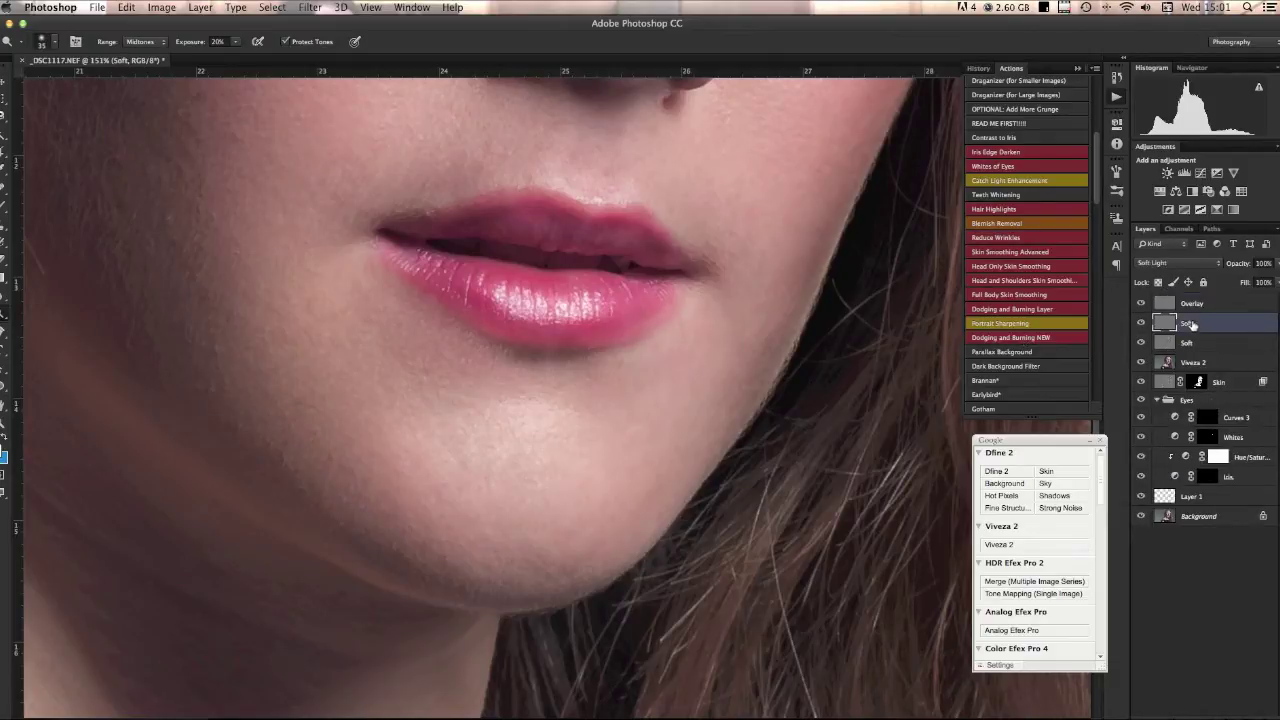
key(Delete)
click(1188, 303)
Step: Refine the eye and nose contours on the Overlay layer at 10% exposure, reducing the brush from 25 to 10 pixels
drag(740, 120, 528, 452)
key(bracketleft)
key(2)
key(1)
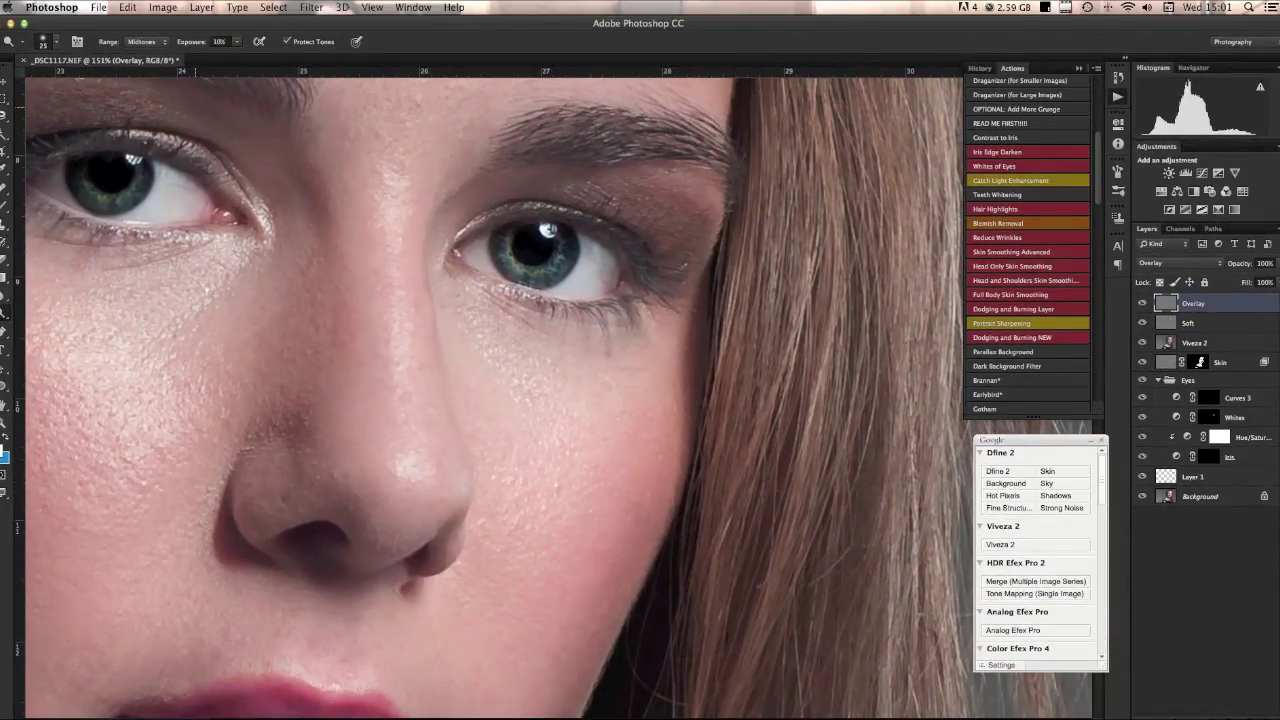
key(bracketleft)
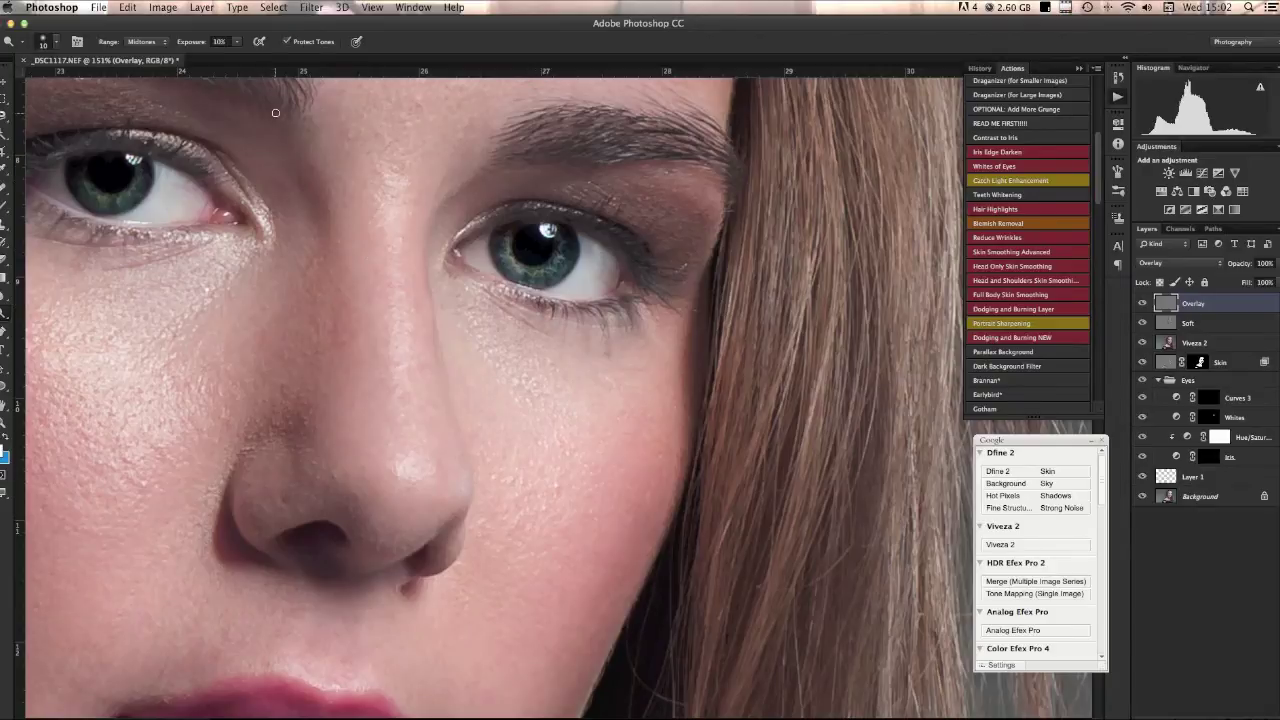
scroll(383, 277, left, 5)
scroll(383, 277, up, 3)
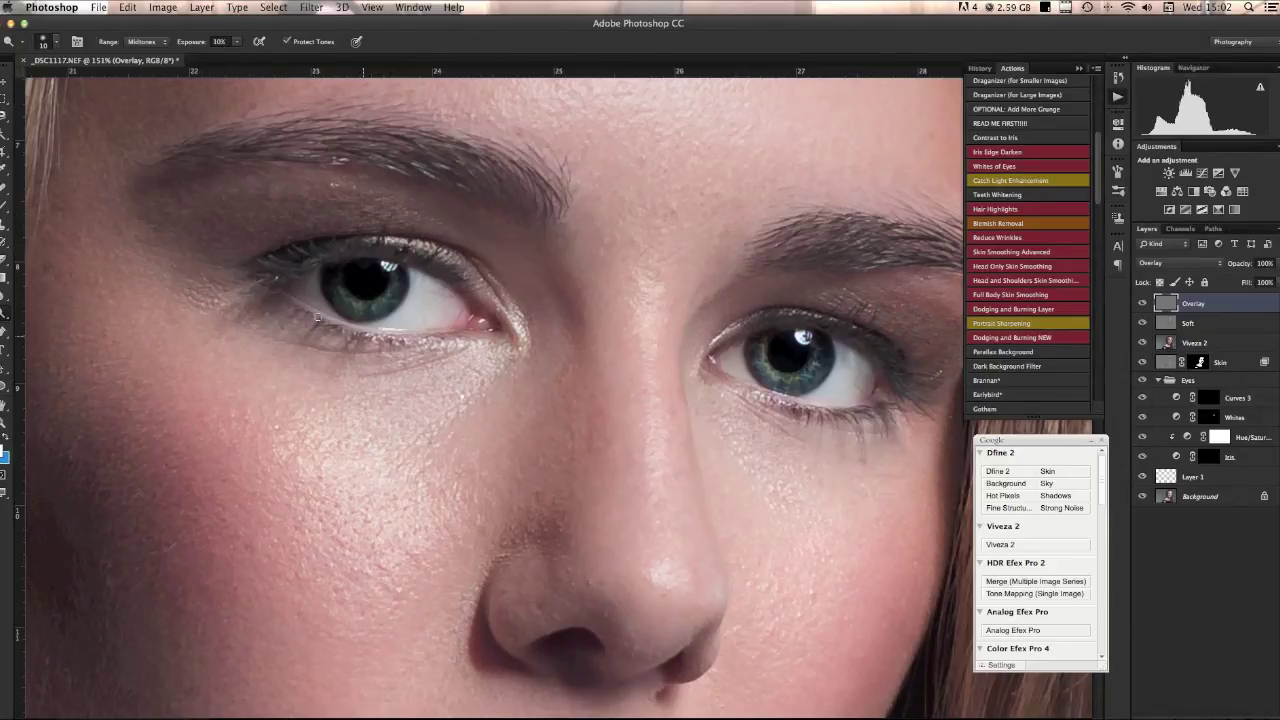
Step: Burn both eyebrows on the Overlay layer with a 40-pixel brush at 10% exposure
key(bracketright)
key(bracketright)
key(bracketright)
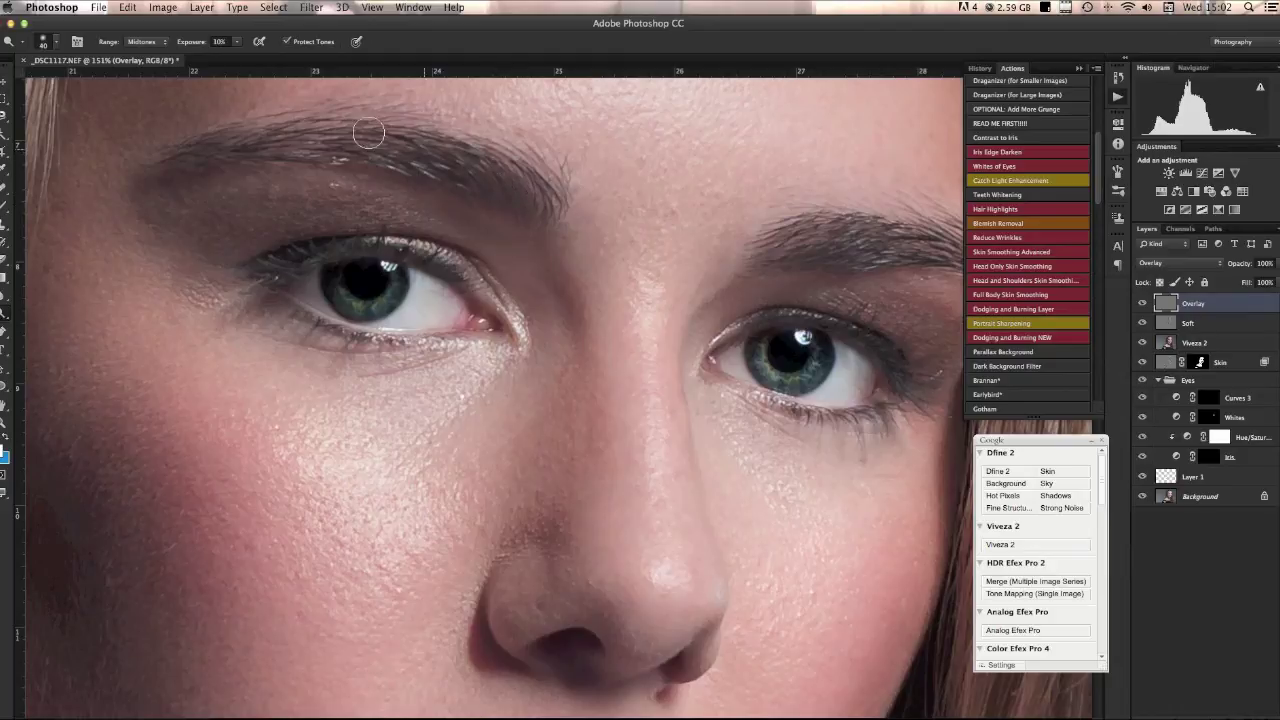
drag(617, 325, 349, 289)
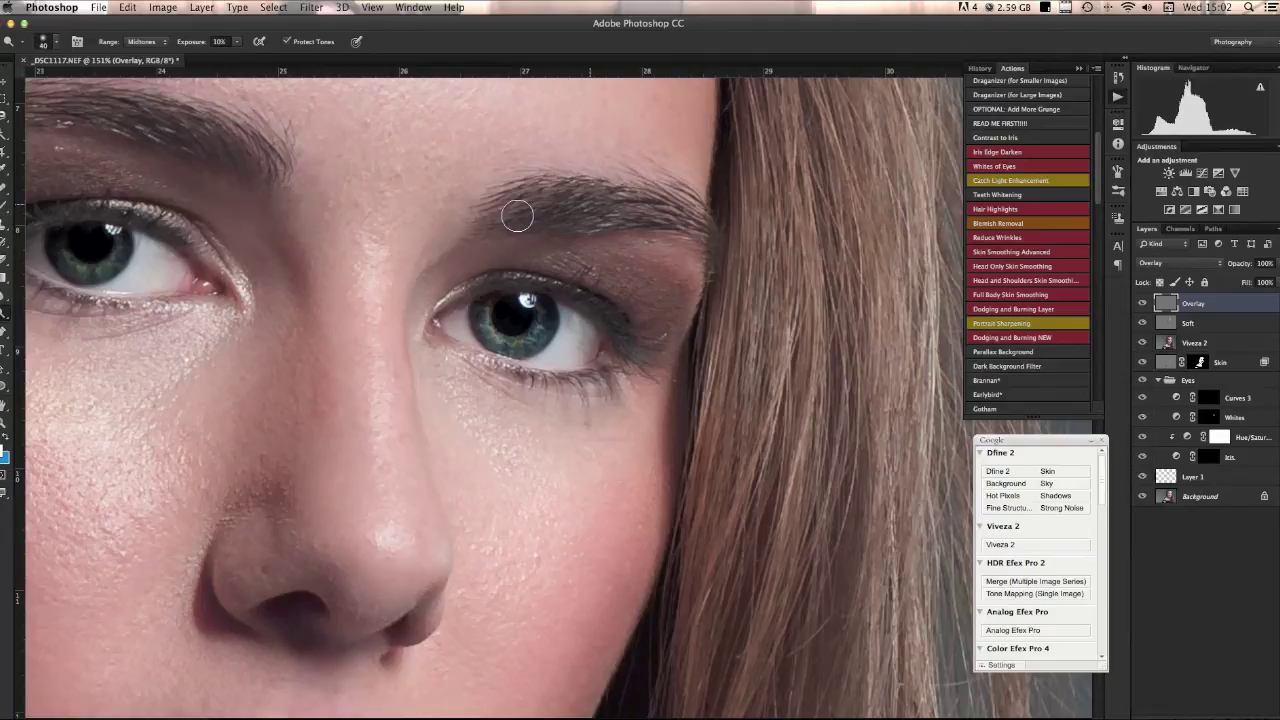
Step: Compare the whole portrait with the Overlay layer hidden and shown
drag(622, 407, 540, 351)
click(1140, 304)
click(1140, 304)
click(1140, 304)
click(1140, 304)
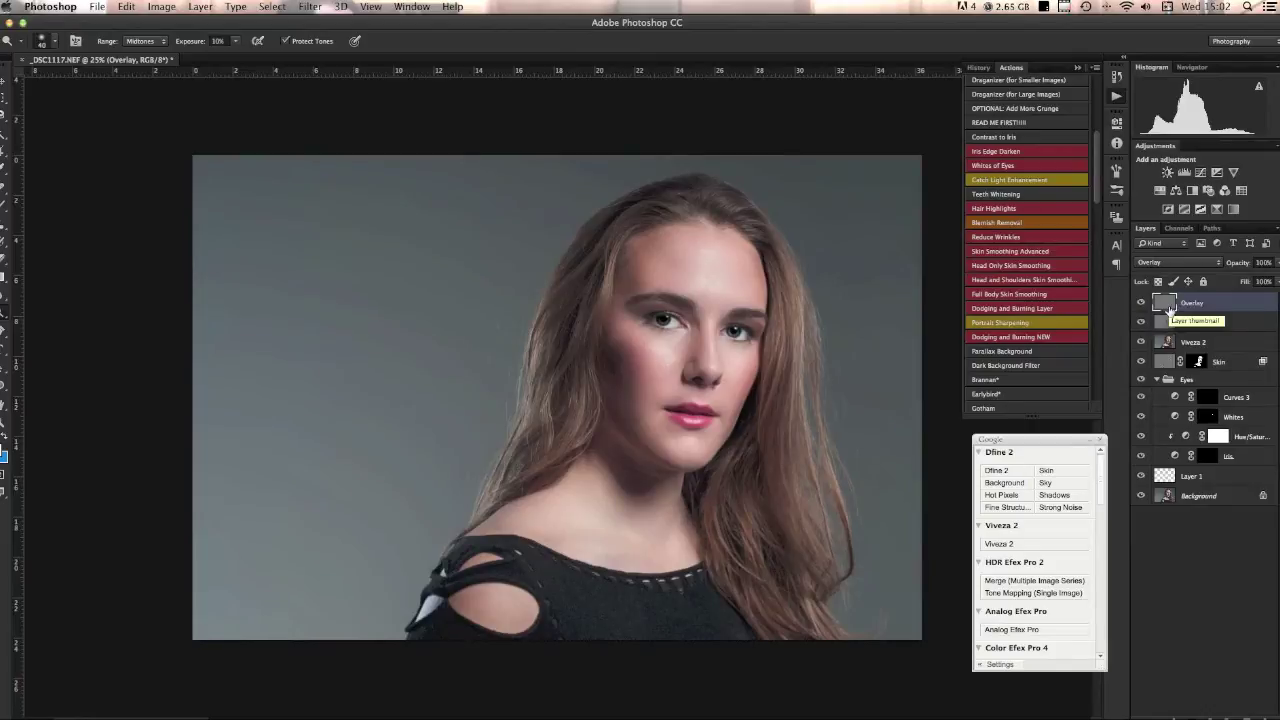
Step: Touch up the area around the nostrils on the Overlay layer with a 25-pixel brush at 10% exposure
key(super+space)
mouse_move(693, 334)
mouse_down()
mouse_move(790, 493)
mouse_move(698, 274)
mouse_up()
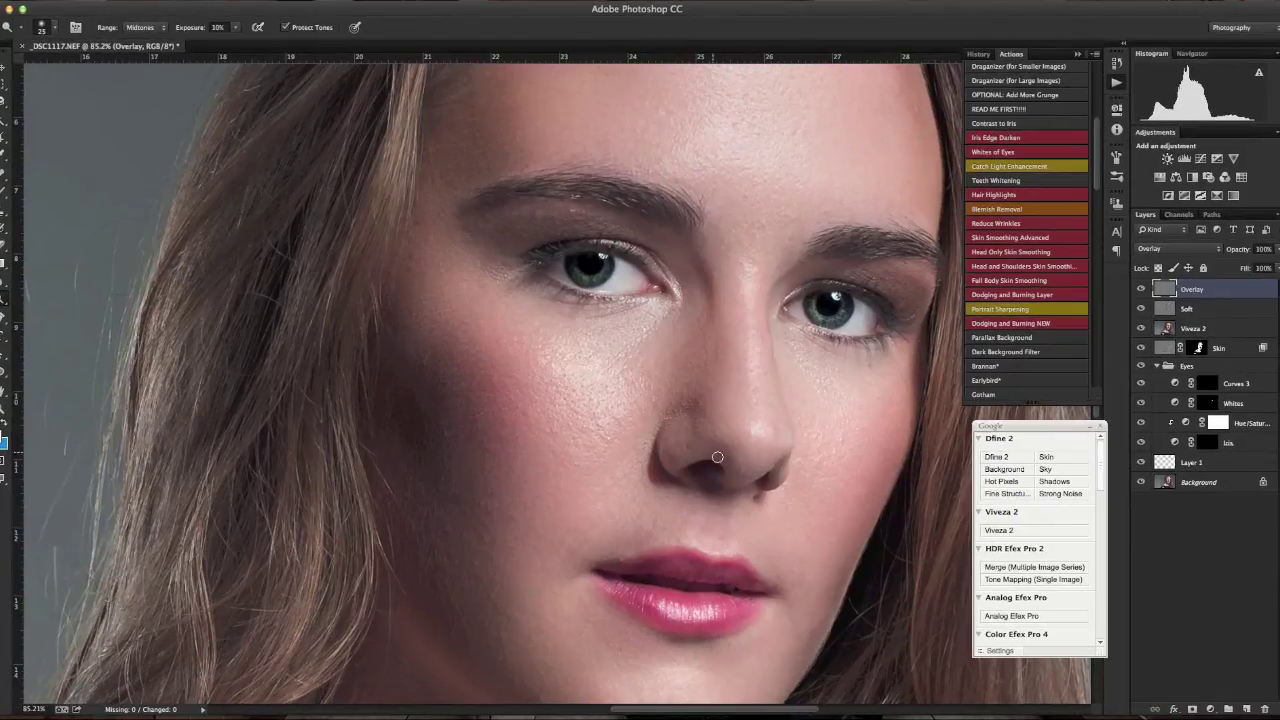
drag(554, 509, 550, 377)
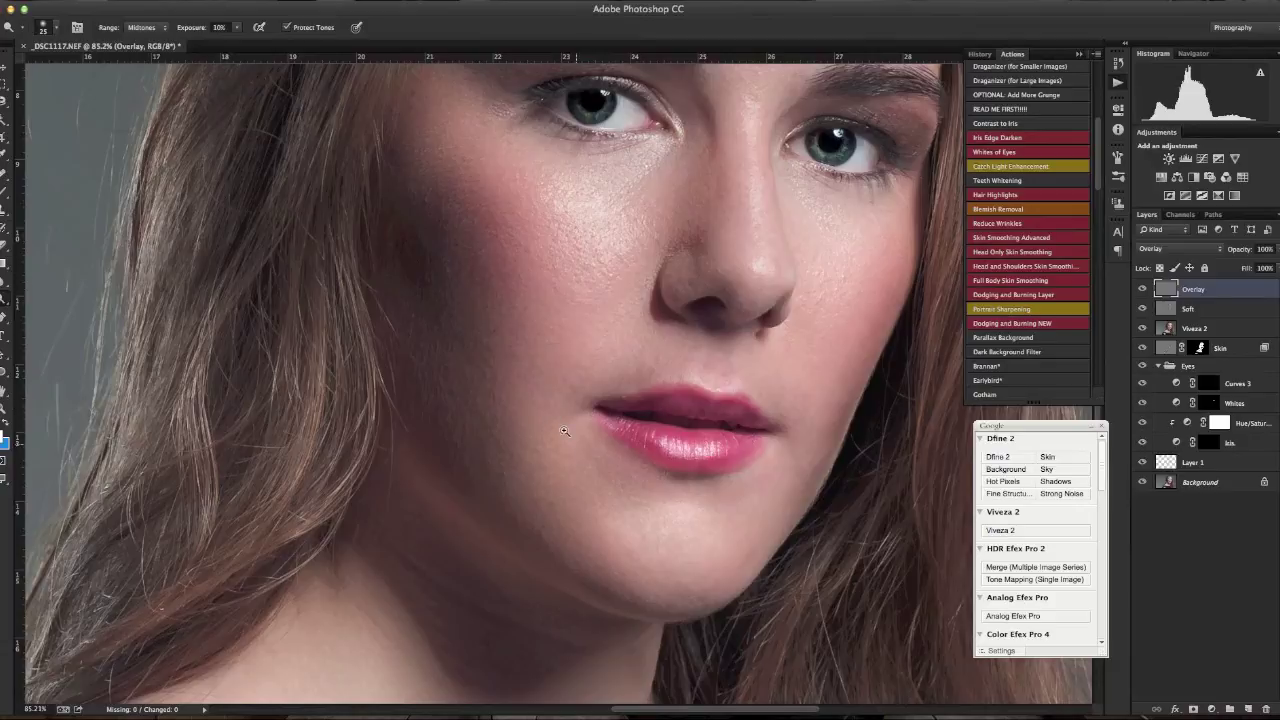
drag(565, 431, 537, 380)
Step: Set the exposure to 20% and dodge and burn the hair left of the face with a 70-pixel brush
key(Return)
text(20)
key(Return)
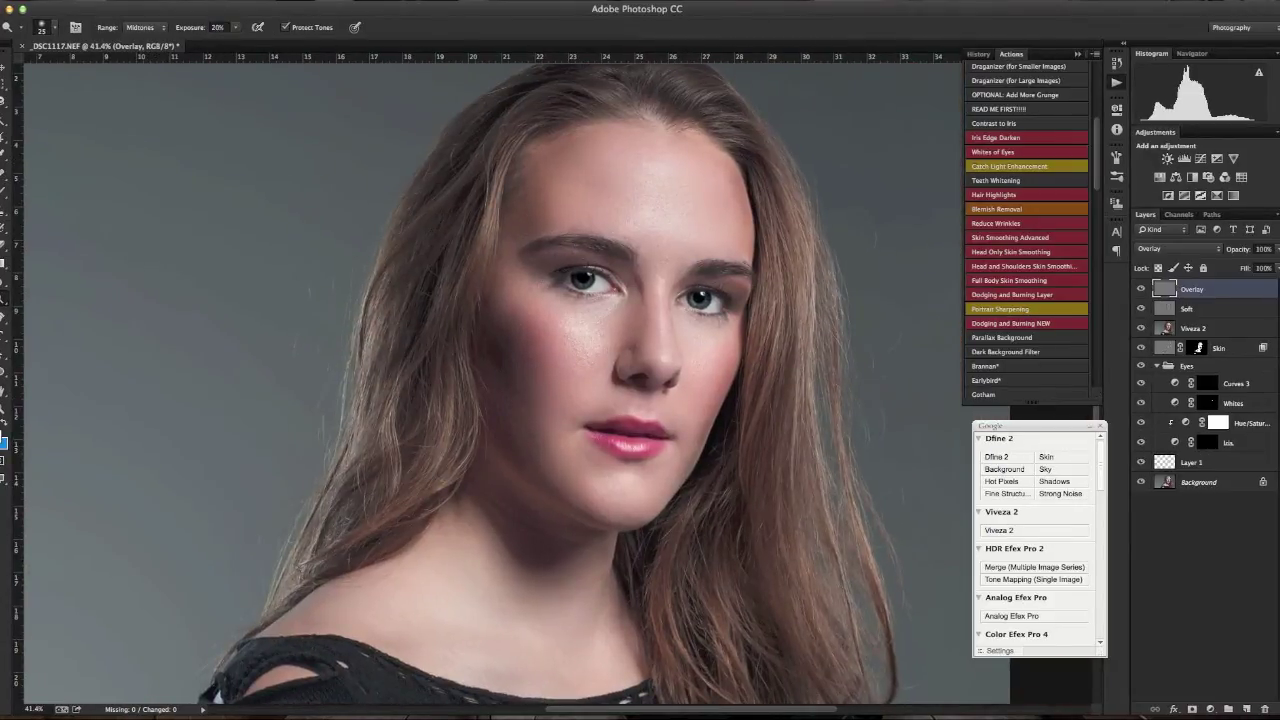
drag(585, 128, 641, 296)
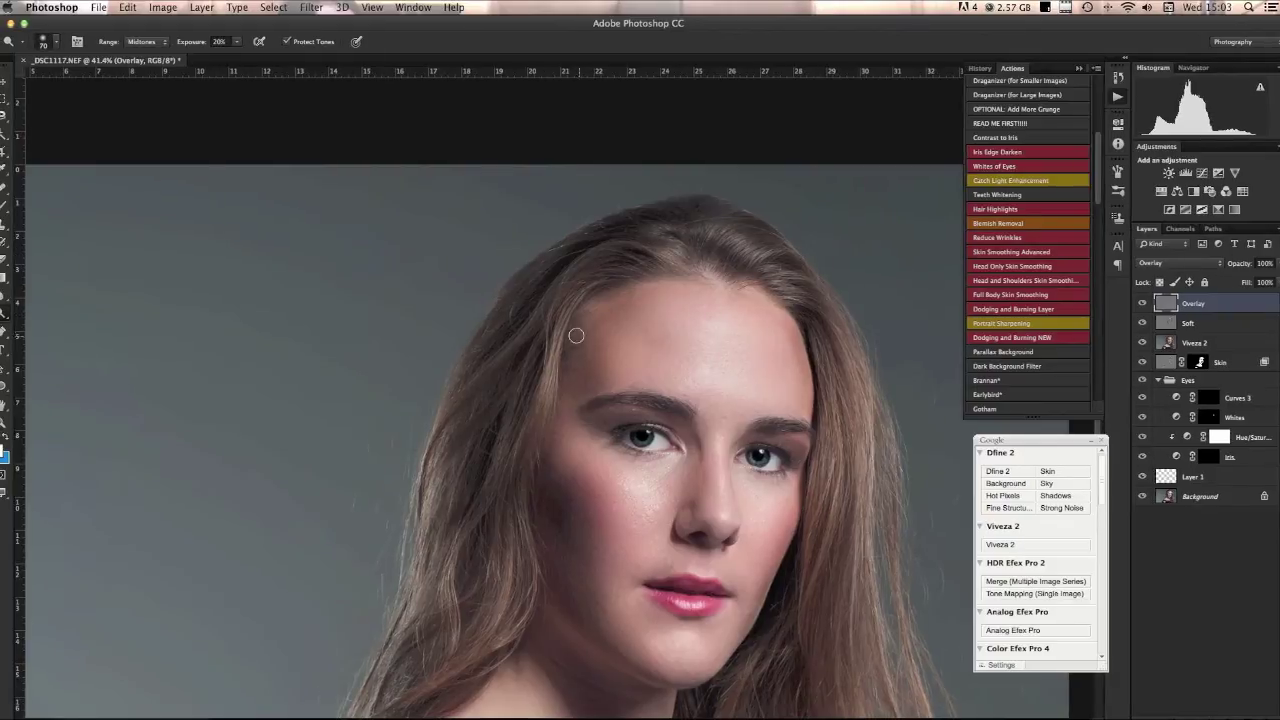
drag(564, 318, 541, 410)
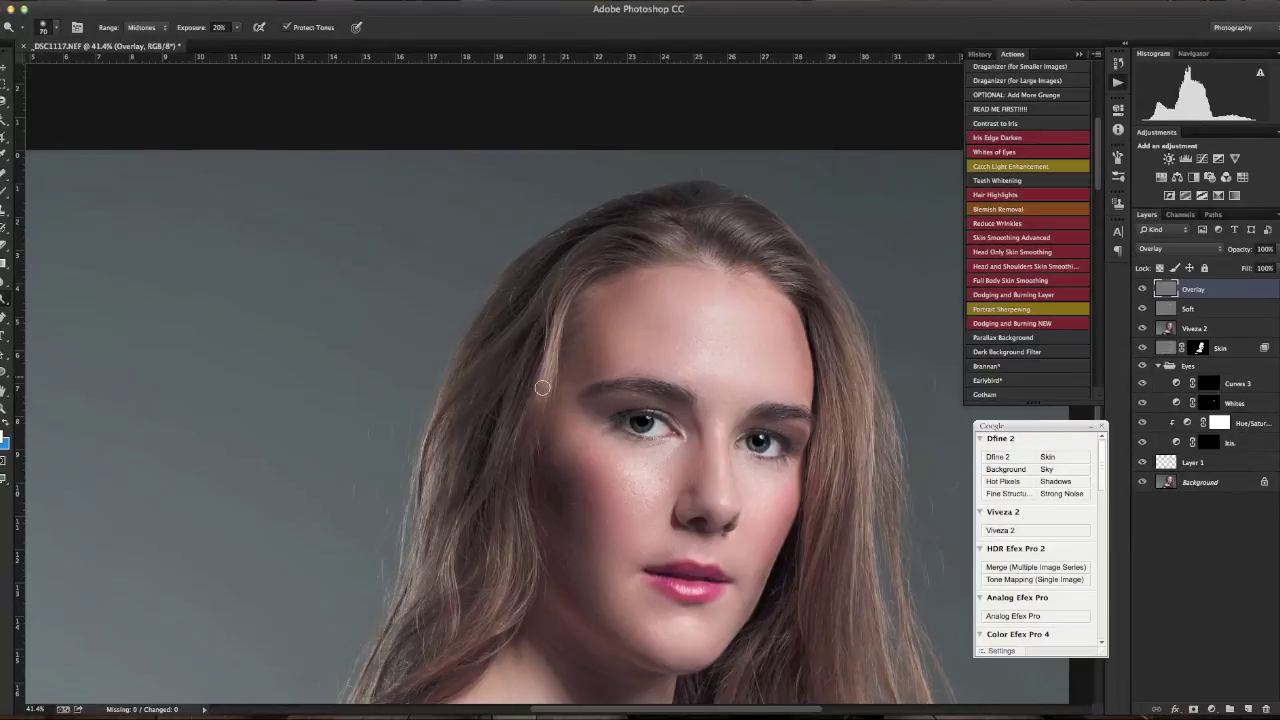
mouse_move(452, 421)
mouse_down()
mouse_move(436, 432)
mouse_move(450, 471)
mouse_up()
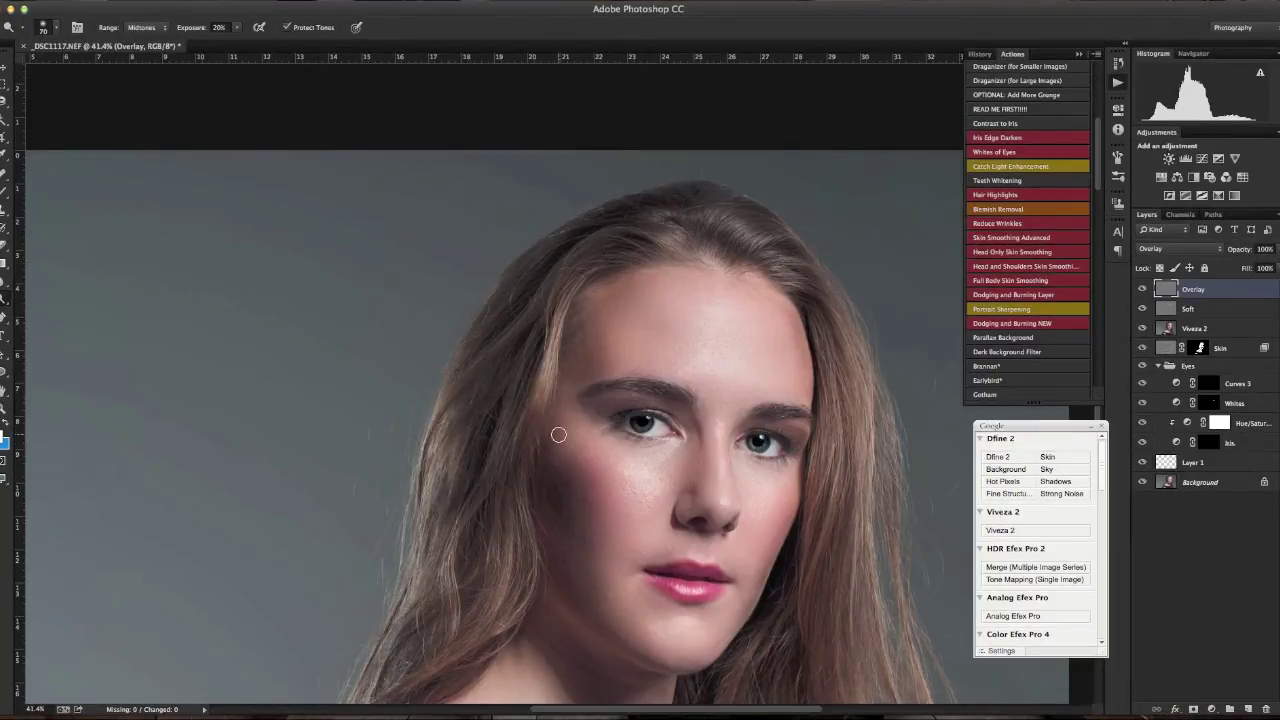
drag(528, 501, 599, 391)
mouse_move(514, 400)
mouse_down()
mouse_move(517, 433)
mouse_move(464, 524)
mouse_move(455, 570)
mouse_up()
mouse_move(534, 441)
mouse_down()
mouse_move(526, 480)
mouse_move(529, 434)
mouse_move(565, 490)
mouse_move(594, 391)
mouse_move(592, 486)
mouse_move(543, 386)
mouse_move(506, 416)
mouse_up()
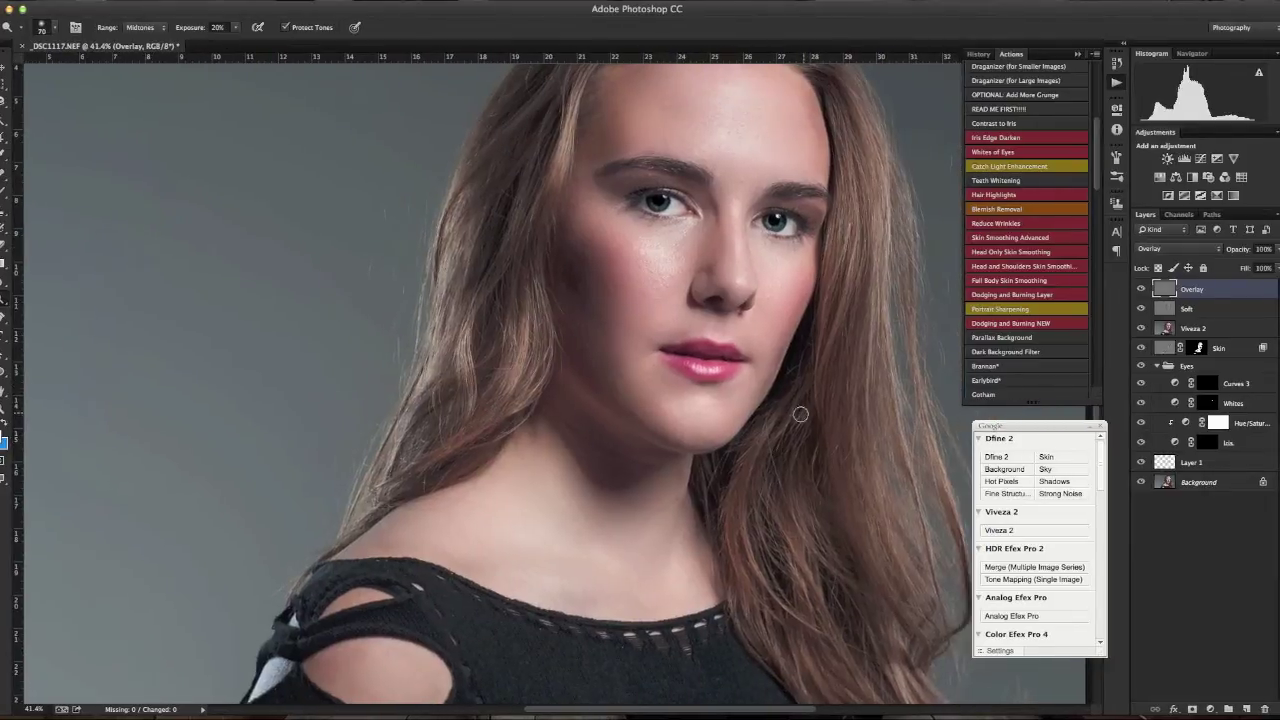
Step: Dodge and burn the hair right of the chin and neck with a 70-pixel brush at 20% exposure
mouse_move(767, 432)
mouse_down()
mouse_move(743, 563)
mouse_move(739, 523)
mouse_move(804, 535)
mouse_up()
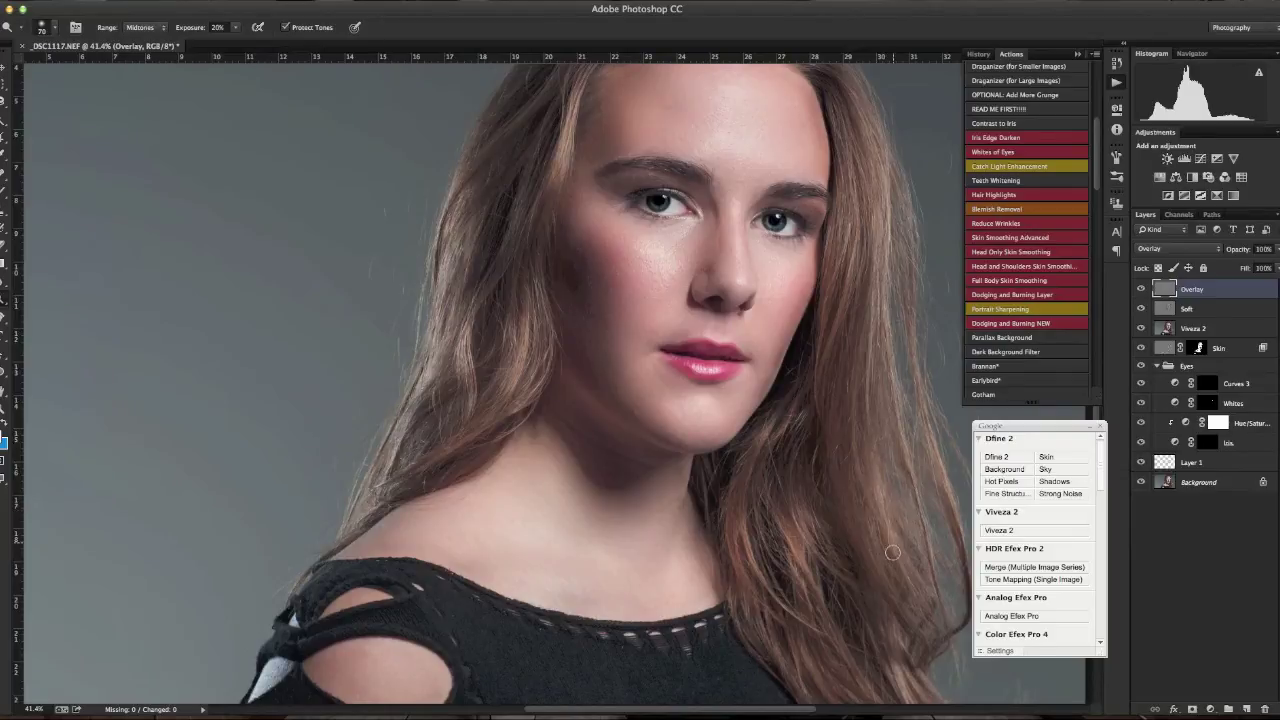
mouse_move(746, 438)
mouse_down()
mouse_move(712, 333)
mouse_move(659, 246)
mouse_up()
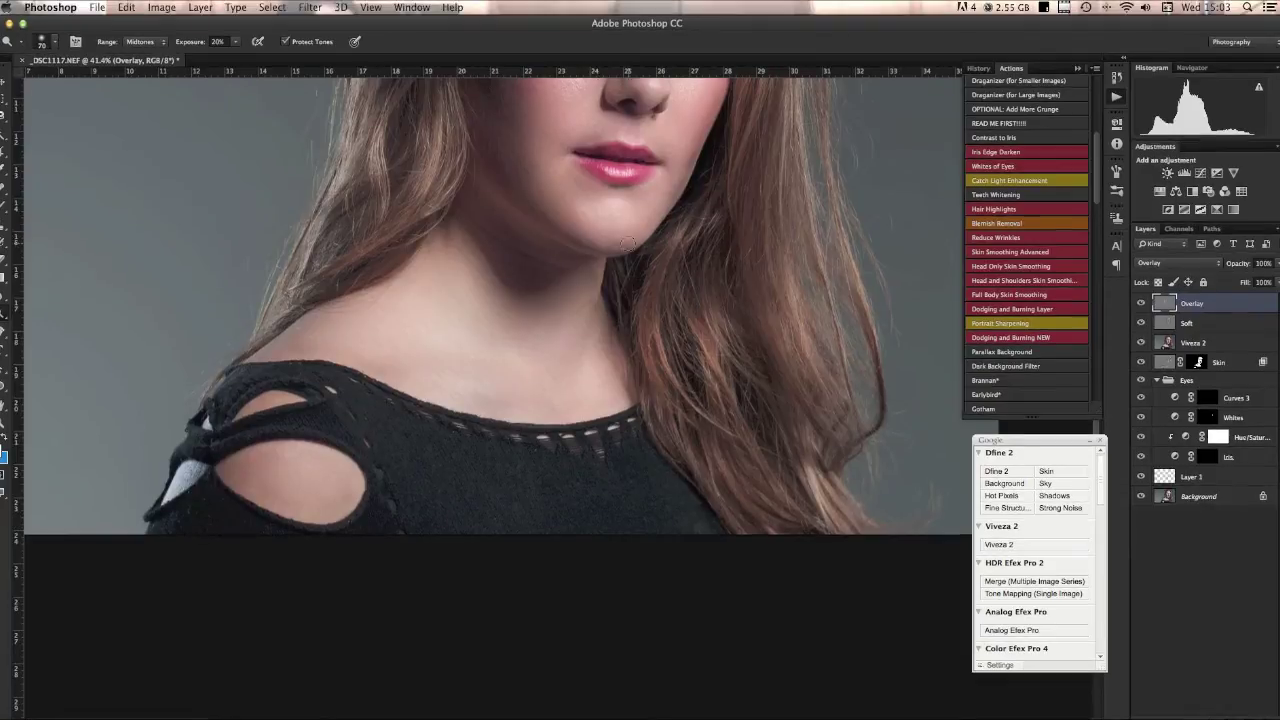
drag(640, 305, 676, 491)
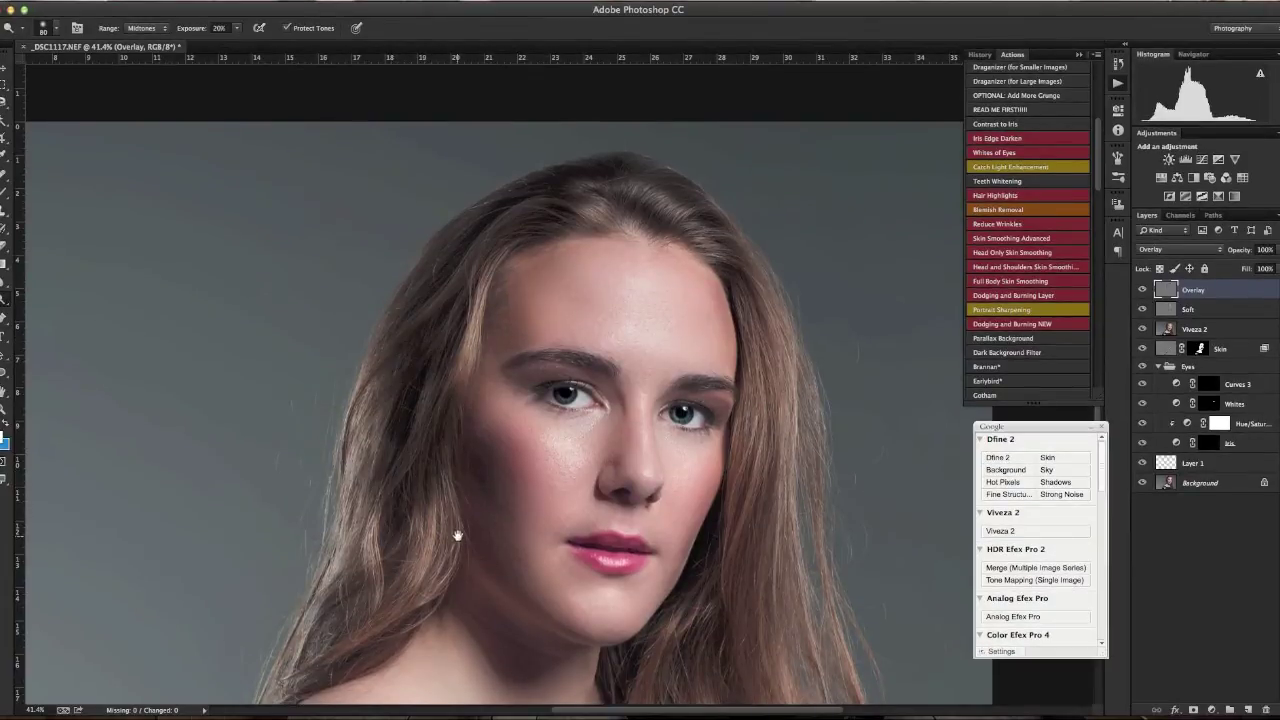
Step: Strengthen the light and dark hair strands on both sides of the face with an 80-pixel brush at 20% exposure
scroll(460, 534, left, 3)
scroll(465, 450, down, 4)
mouse_move(481, 433)
mouse_down()
mouse_move(491, 464)
mouse_move(499, 457)
mouse_move(476, 493)
mouse_move(491, 498)
mouse_move(445, 504)
mouse_up()
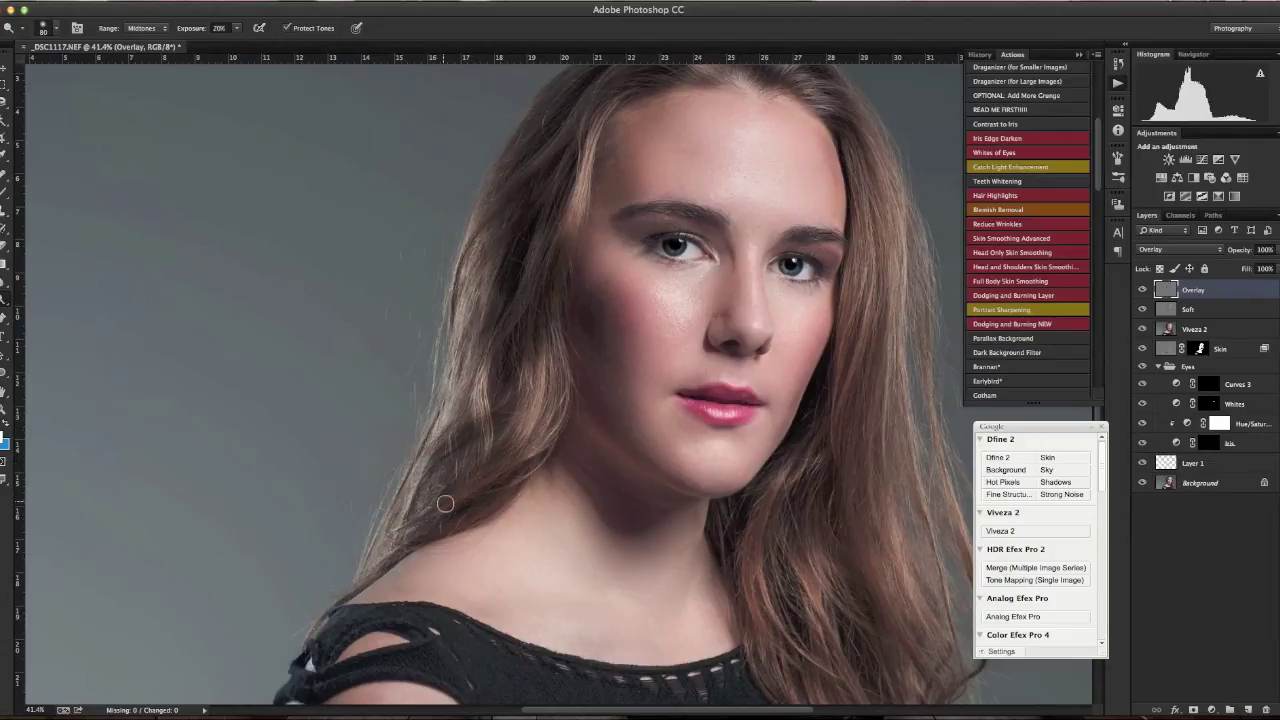
scroll(609, 491, right, 3)
scroll(609, 491, down, 2)
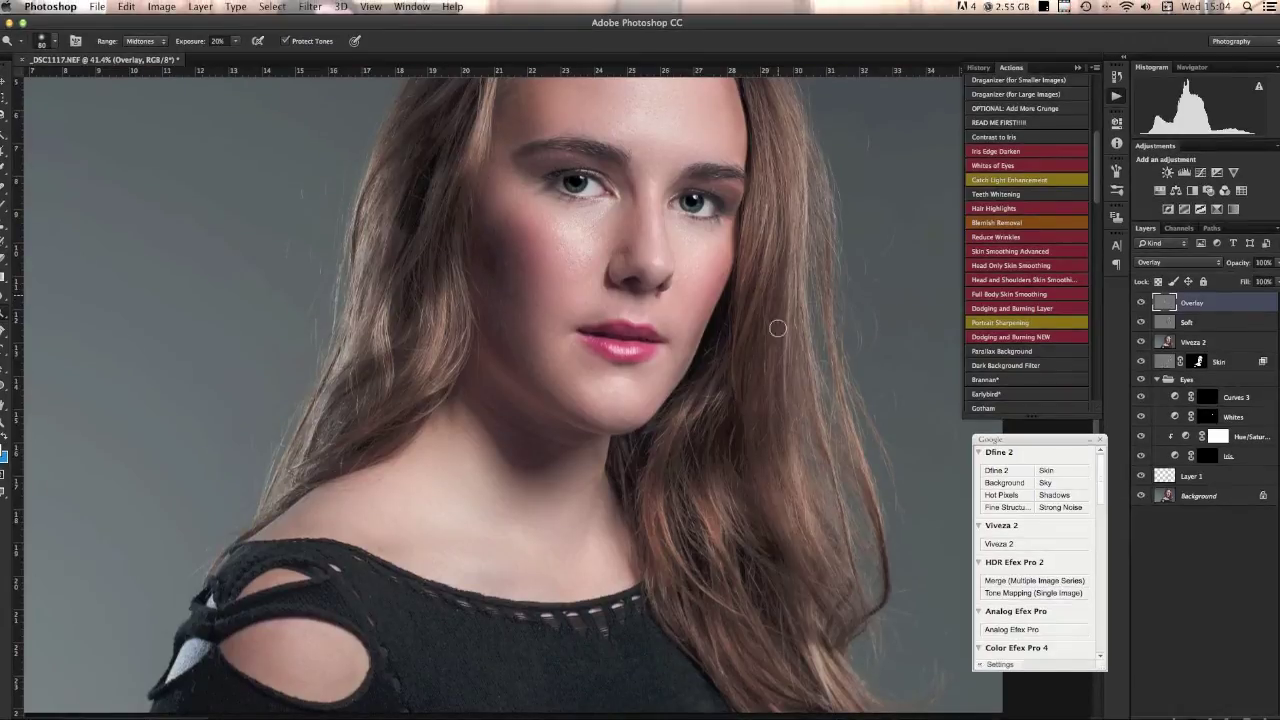
mouse_move(760, 232)
mouse_down()
mouse_move(776, 230)
mouse_move(801, 127)
mouse_up()
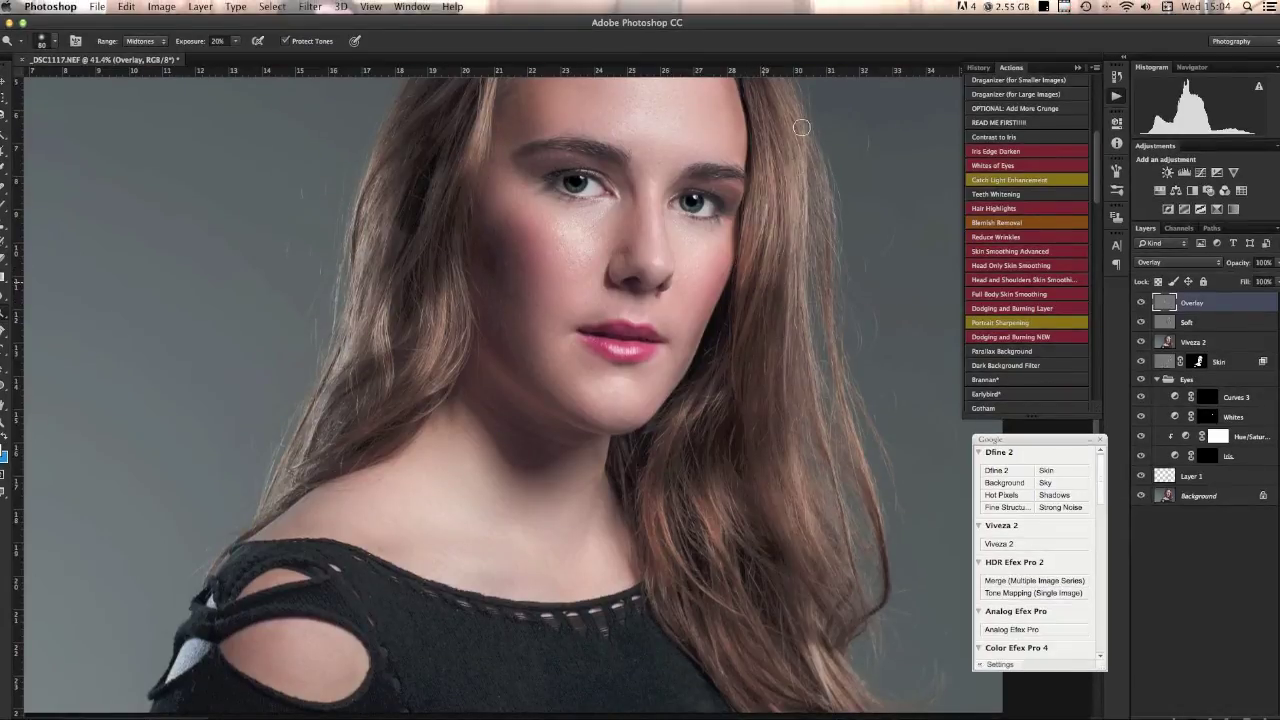
Step: Check the effect of the hair and face shading on the full portrait by toggling the Overlay layer's visibility
scroll(751, 286, up, 5)
mouse_move(690, 258)
mouse_down()
mouse_move(713, 322)
mouse_move(723, 306)
mouse_move(694, 219)
mouse_move(713, 286)
mouse_up()
drag(711, 448, 600, 322)
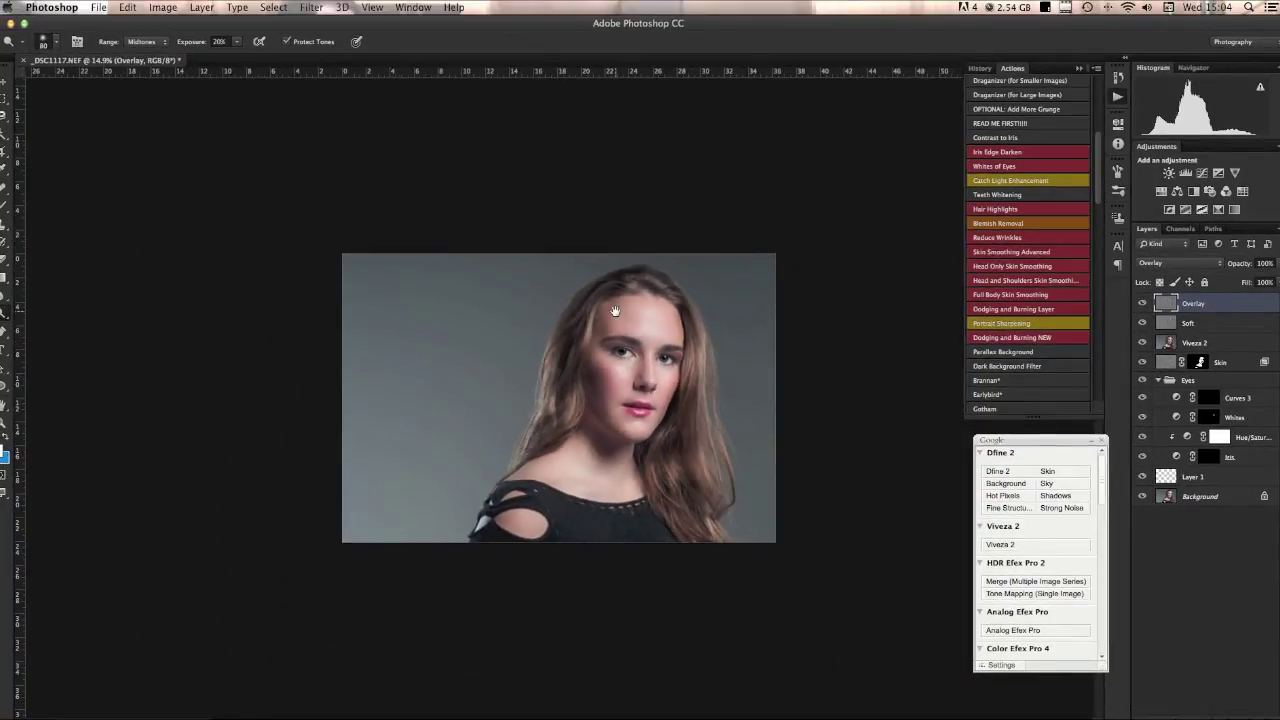
click(1140, 304)
click(1140, 304)
click(1140, 304)
click(1140, 304)
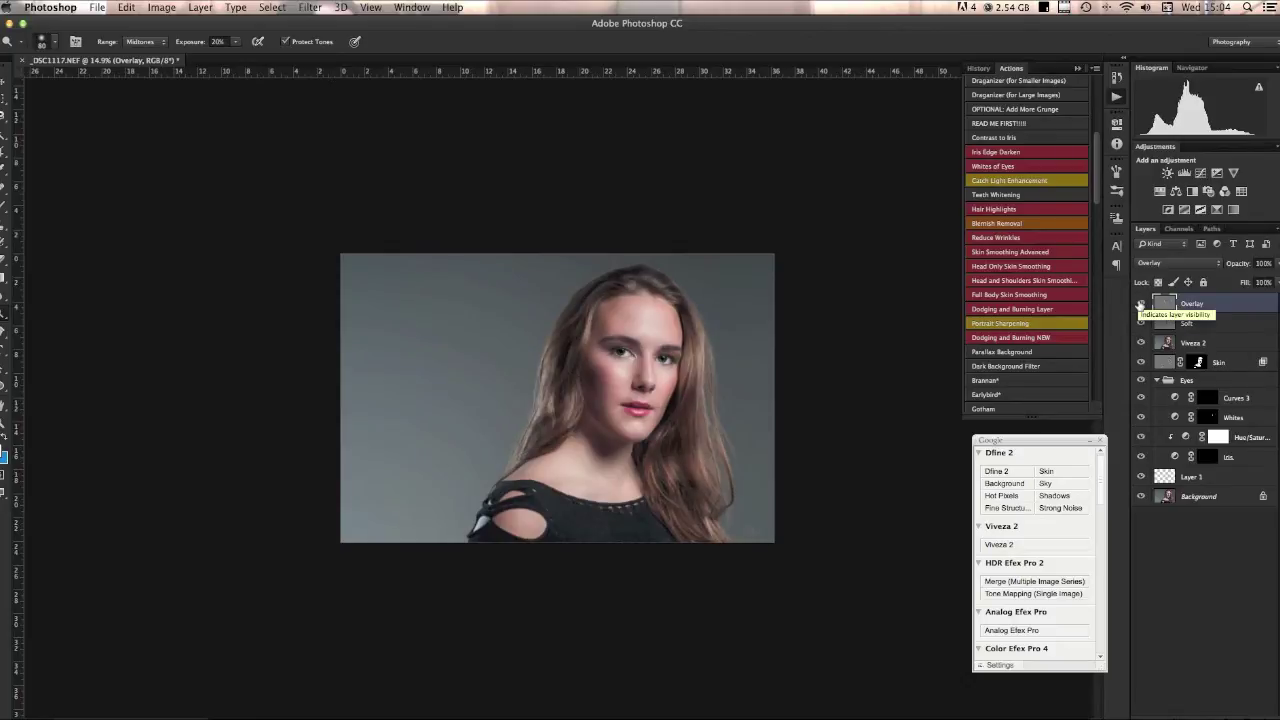
click(1140, 304)
click(1140, 304)
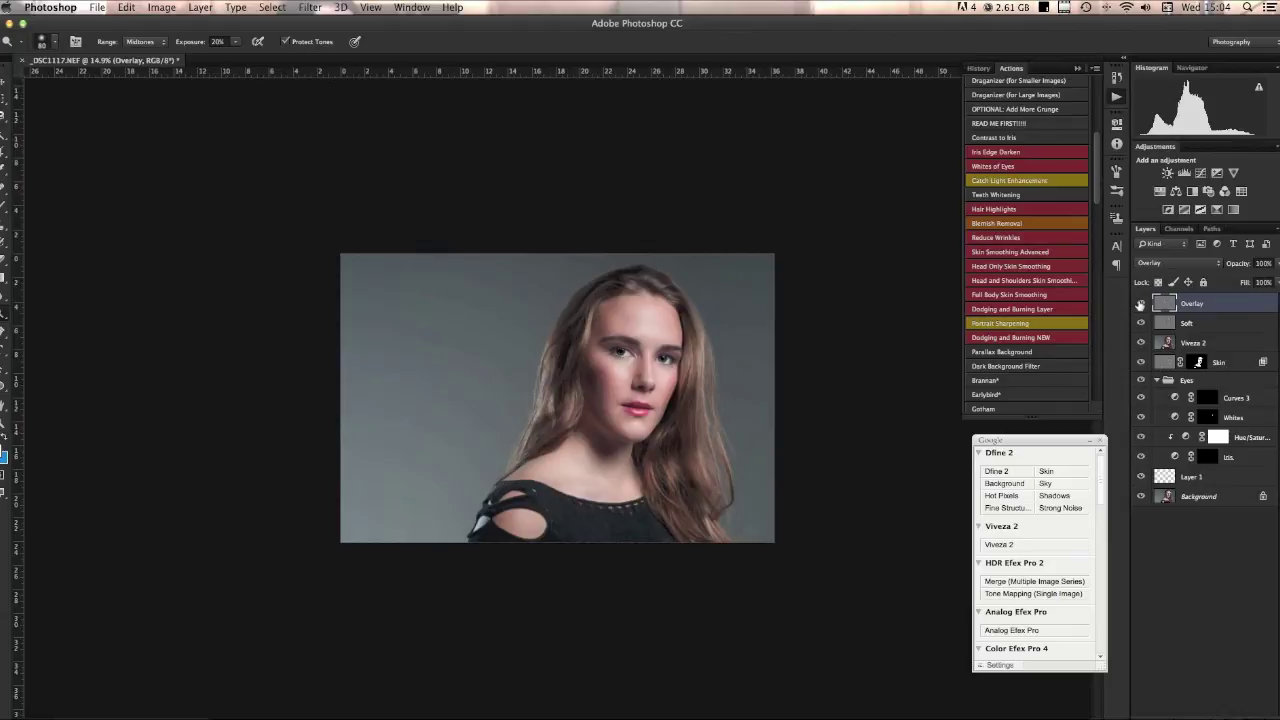
Step: Add a new layer above Overlay and heal the stray hair in the background beside the forehead, sampling all layers
drag(605, 418, 710, 478)
scroll(660, 500, up, 10)
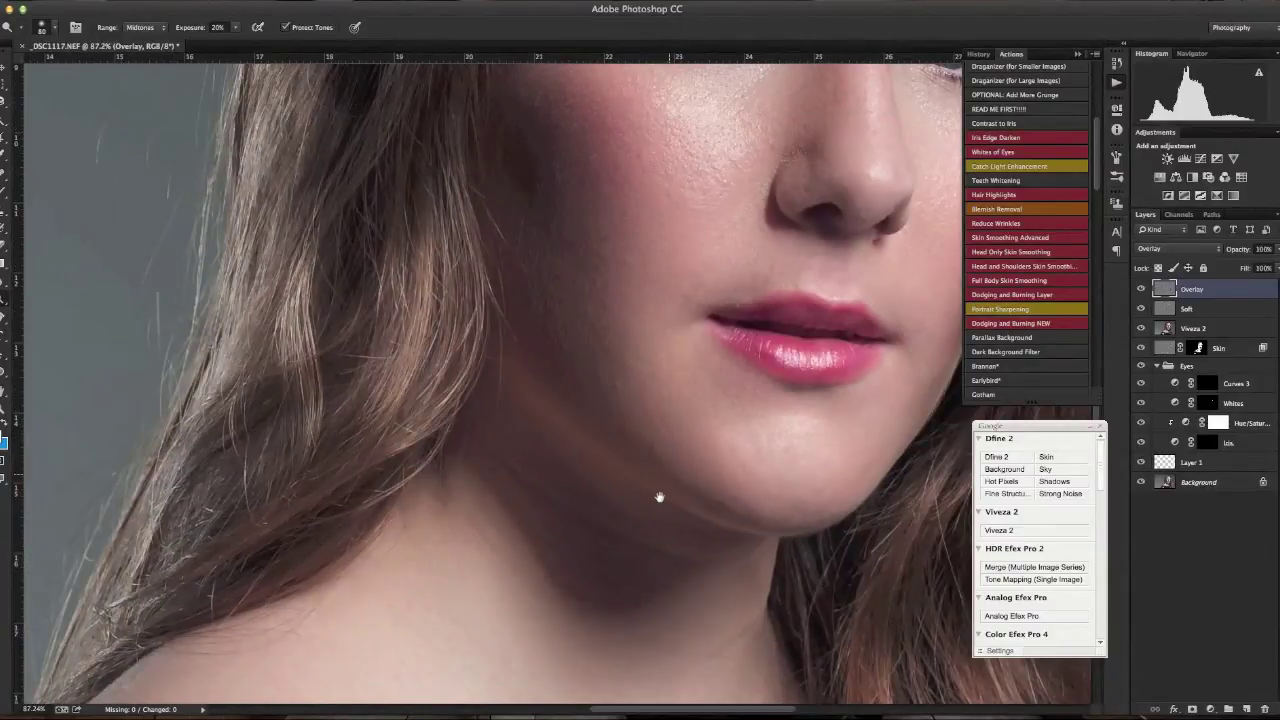
scroll(597, 525, down, 5)
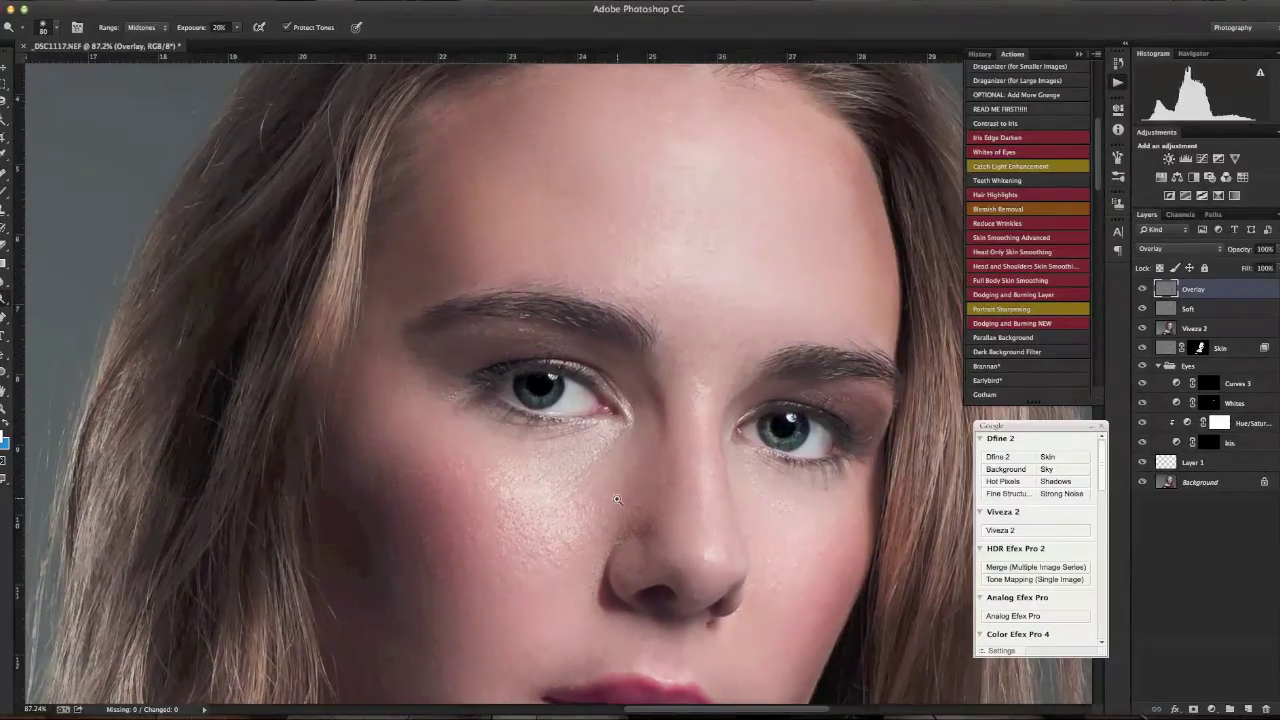
scroll(615, 504, up, 8)
scroll(615, 504, down, 6)
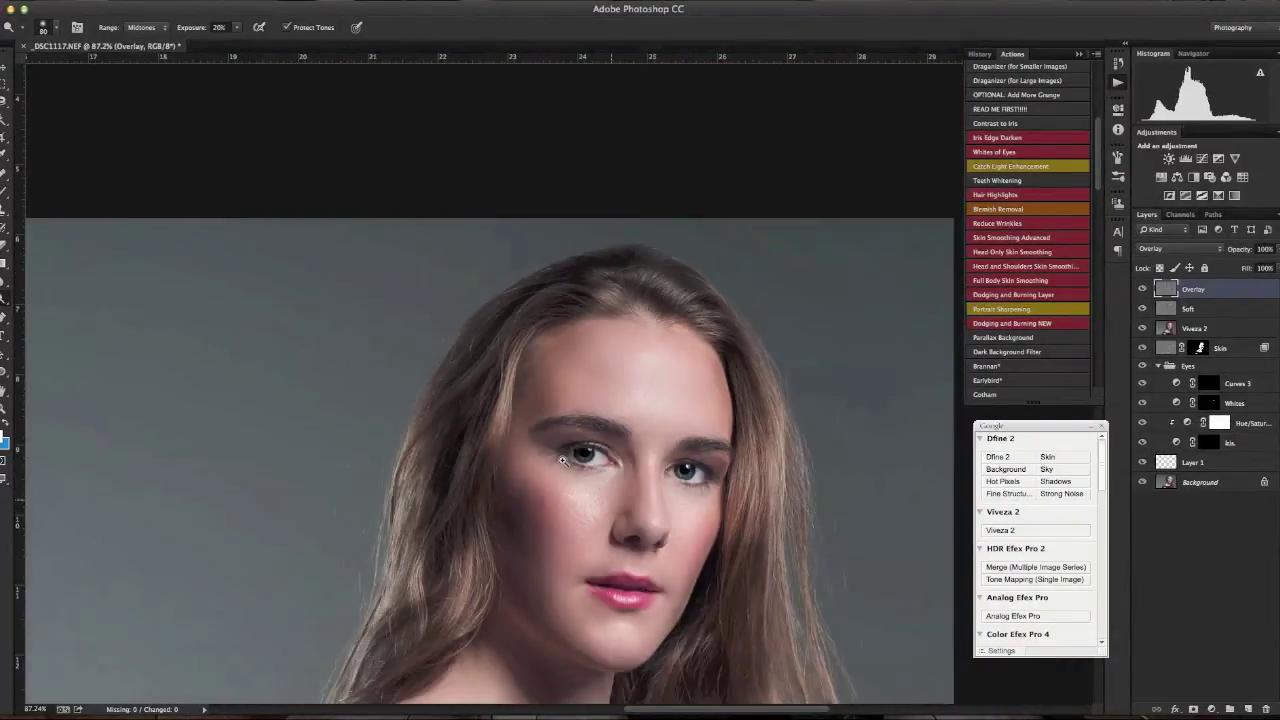
drag(595, 537, 512, 400)
mouse_move(766, 334)
mouse_down()
mouse_move(851, 420)
mouse_move(794, 343)
mouse_move(657, 503)
mouse_move(643, 486)
mouse_up()
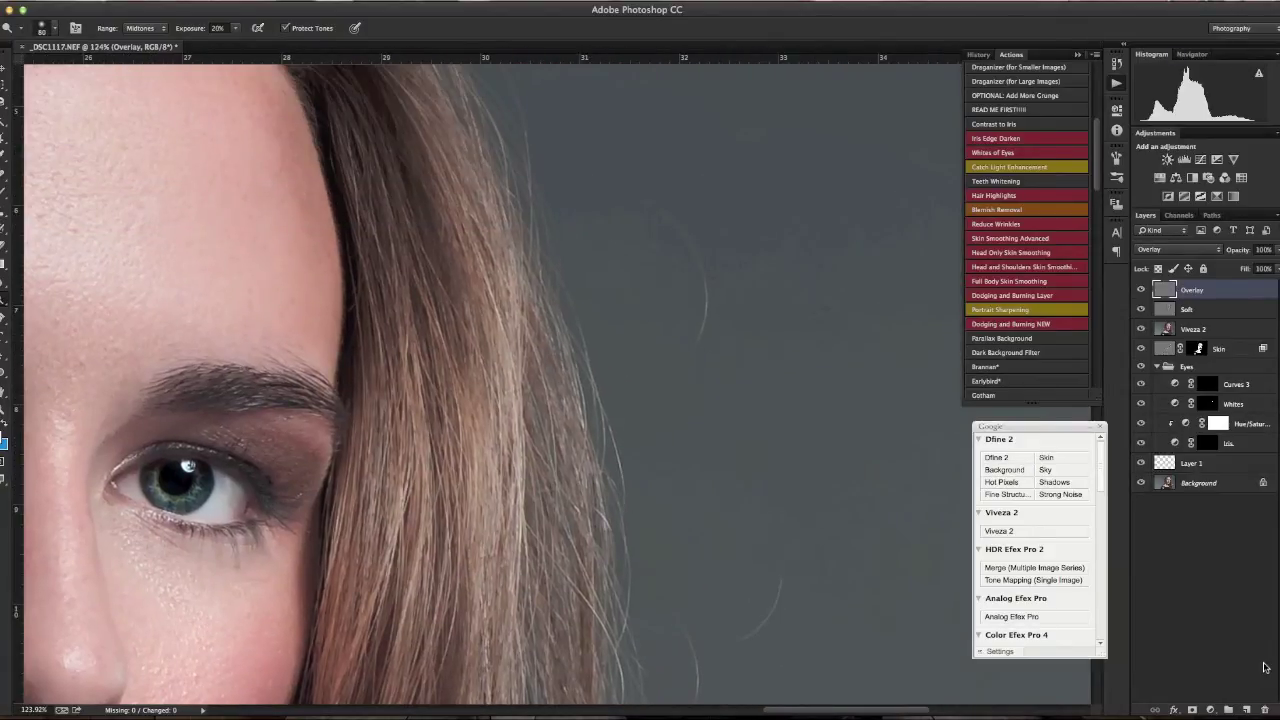
click(1247, 709)
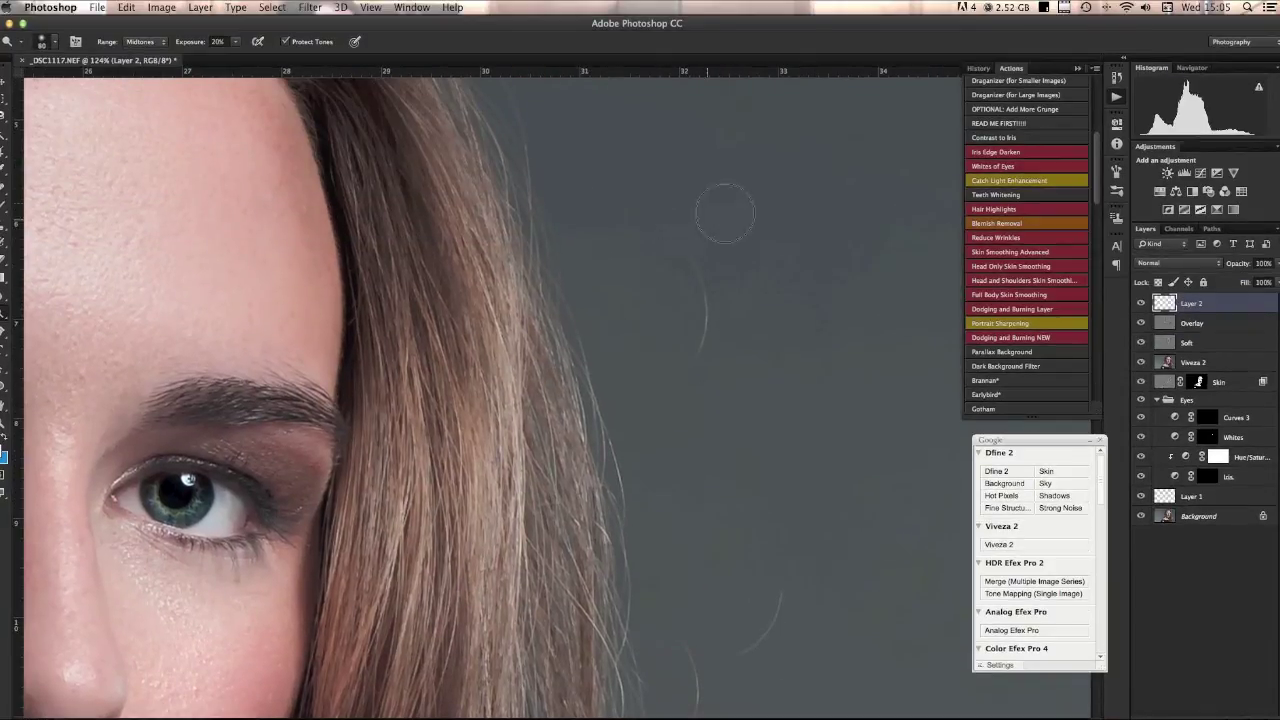
key(j)
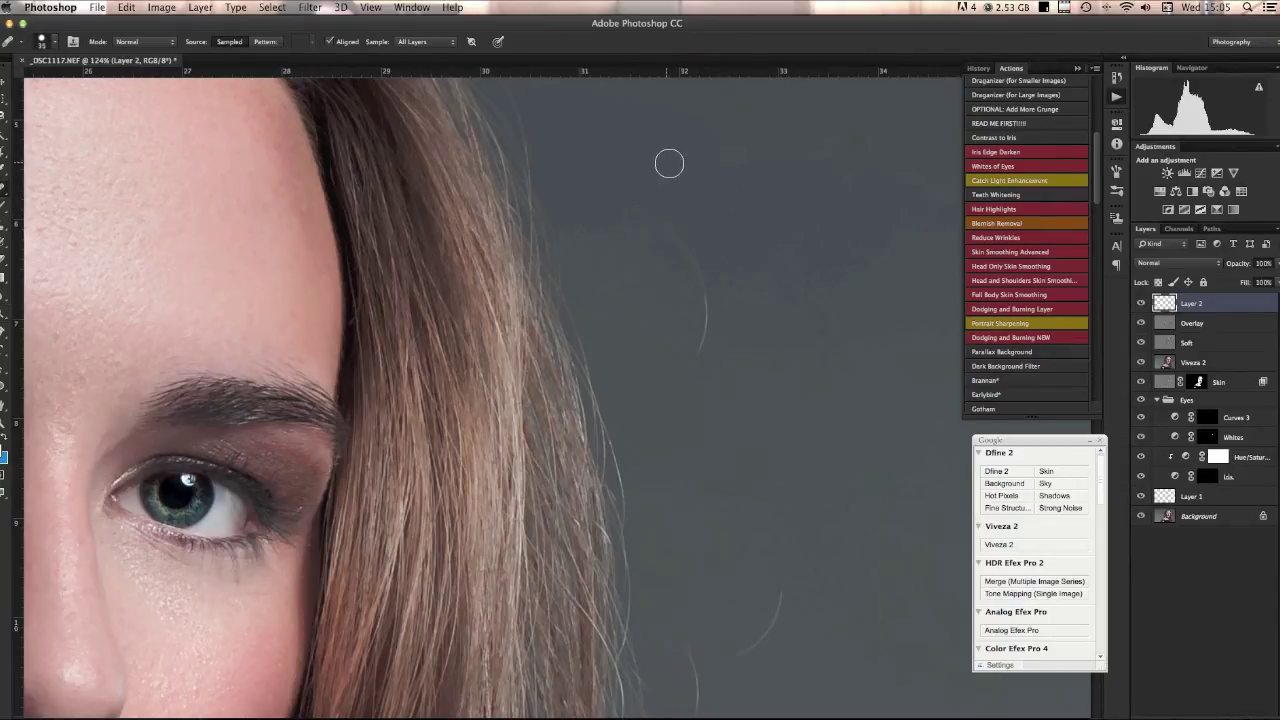
click(706, 308)
Step: Heal the loose hairs in the background beside the cheek with a 30-pixel Healing Brush
drag(734, 380, 640, 151)
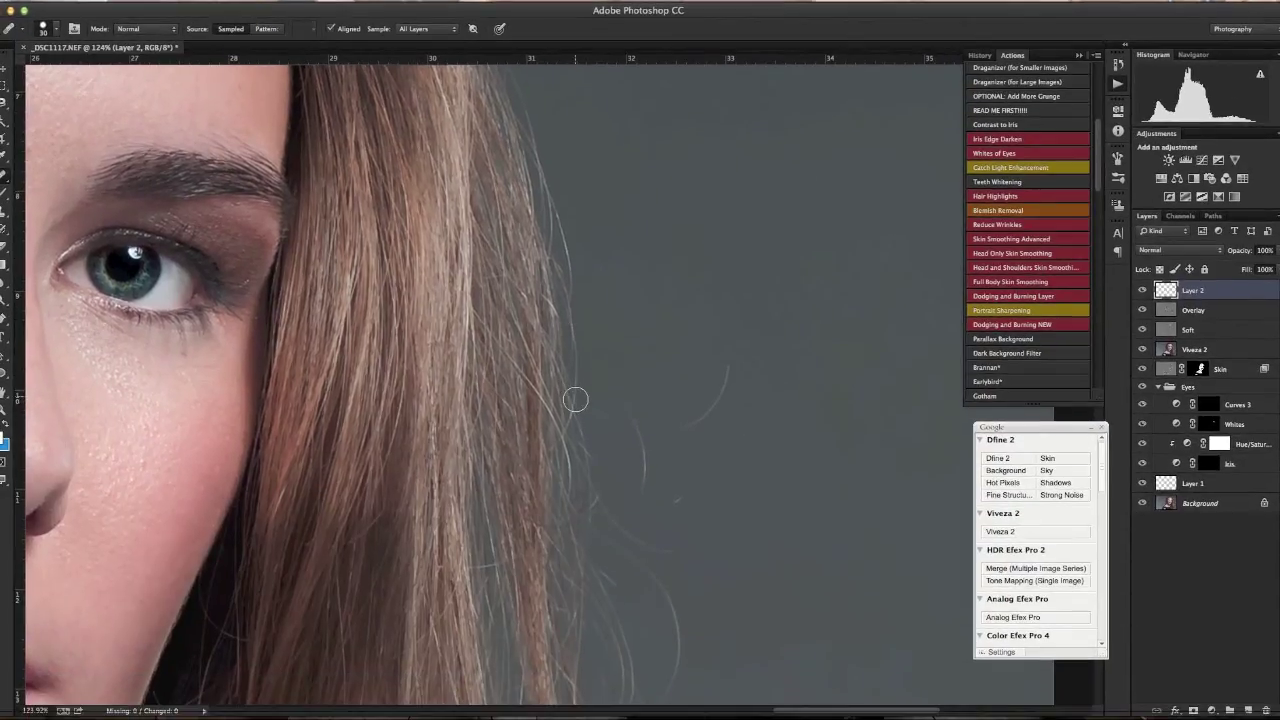
mouse_move(690, 420)
mouse_down()
mouse_move(714, 399)
mouse_move(720, 366)
mouse_up()
mouse_move(641, 426)
mouse_down()
mouse_move(637, 506)
mouse_move(653, 498)
mouse_up()
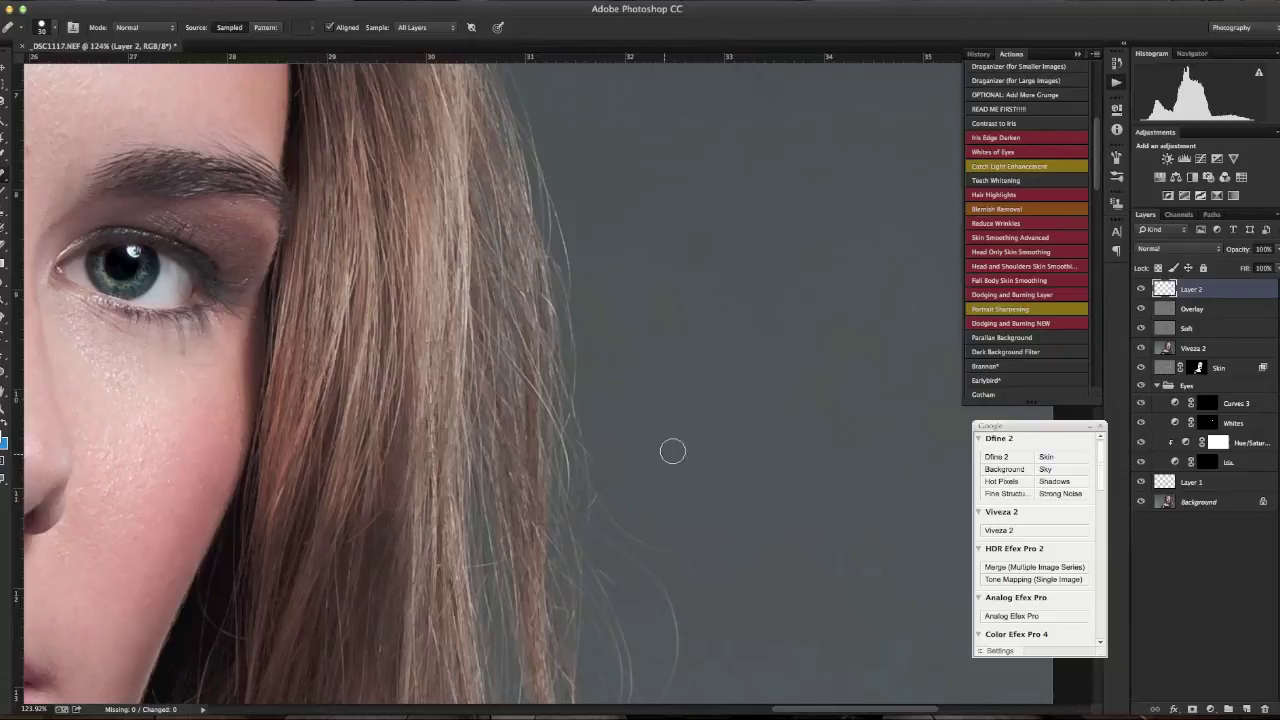
Step: Heal the stray hairs in the background beside the lower hair on the cheek side, down toward the hair ends
drag(736, 361, 573, 110)
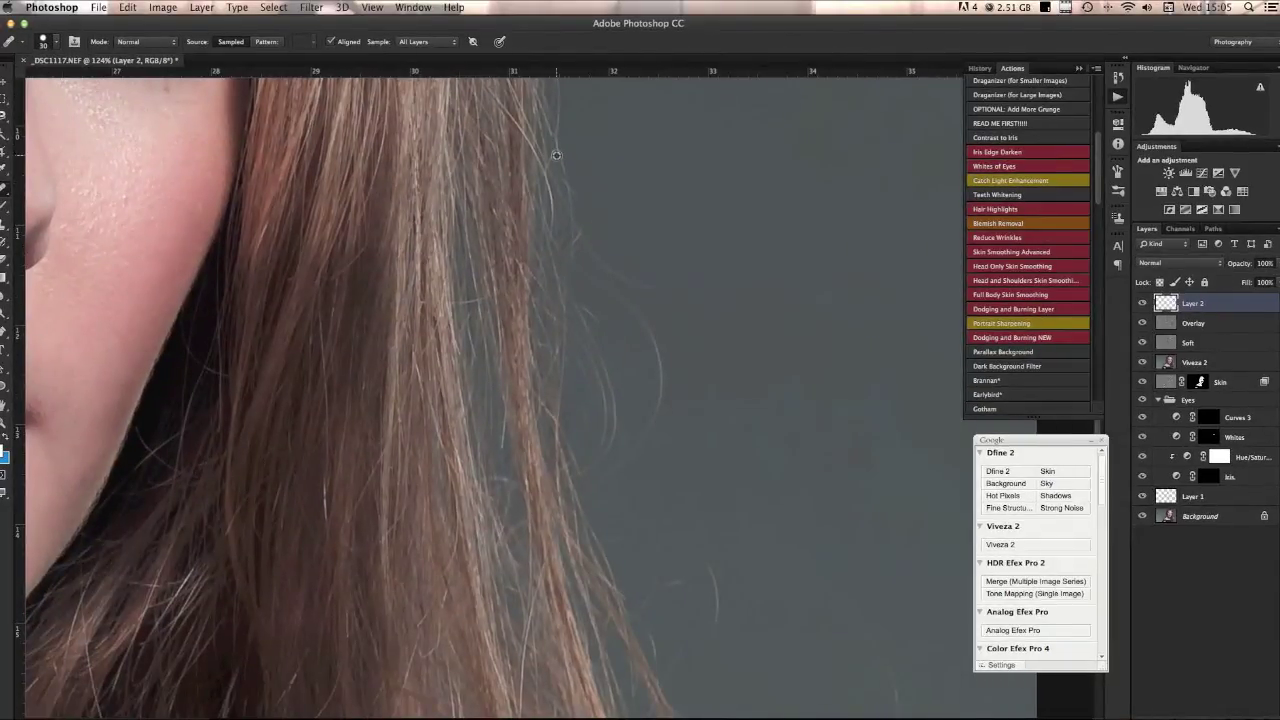
alt+click(556, 155)
drag(563, 219, 621, 273)
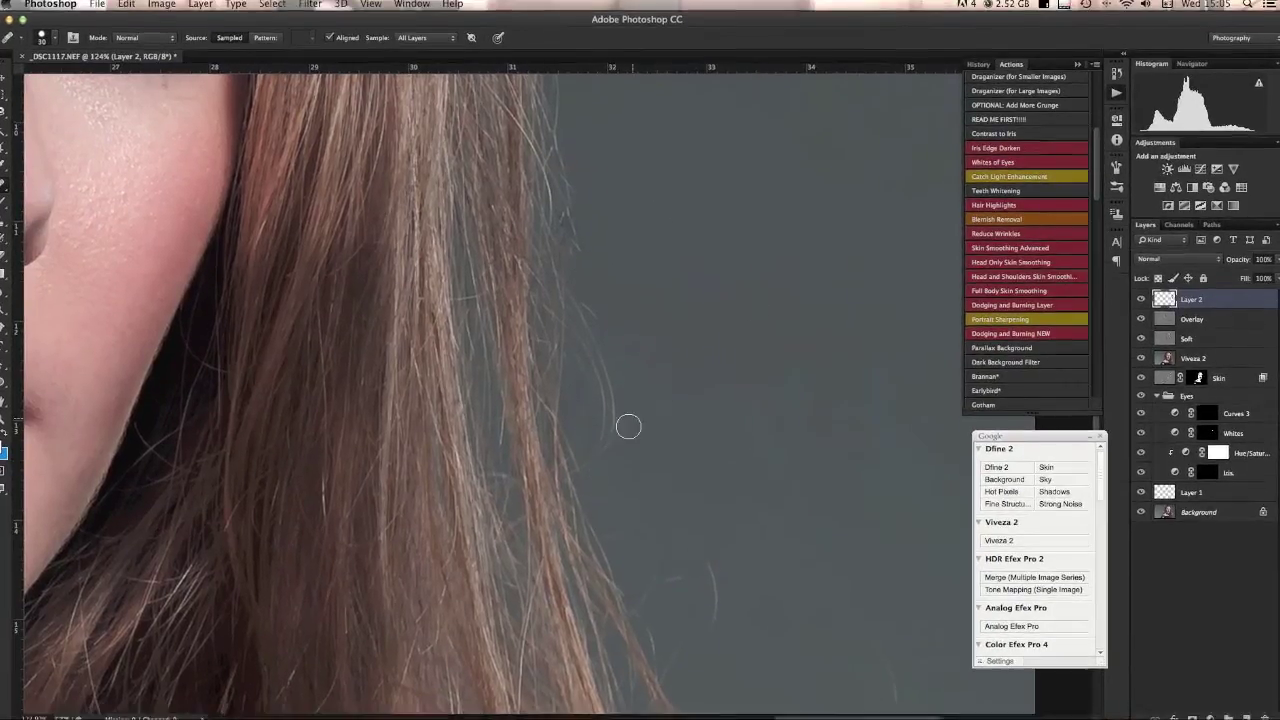
mouse_move(586, 447)
mouse_down()
mouse_move(609, 427)
mouse_move(588, 326)
mouse_up()
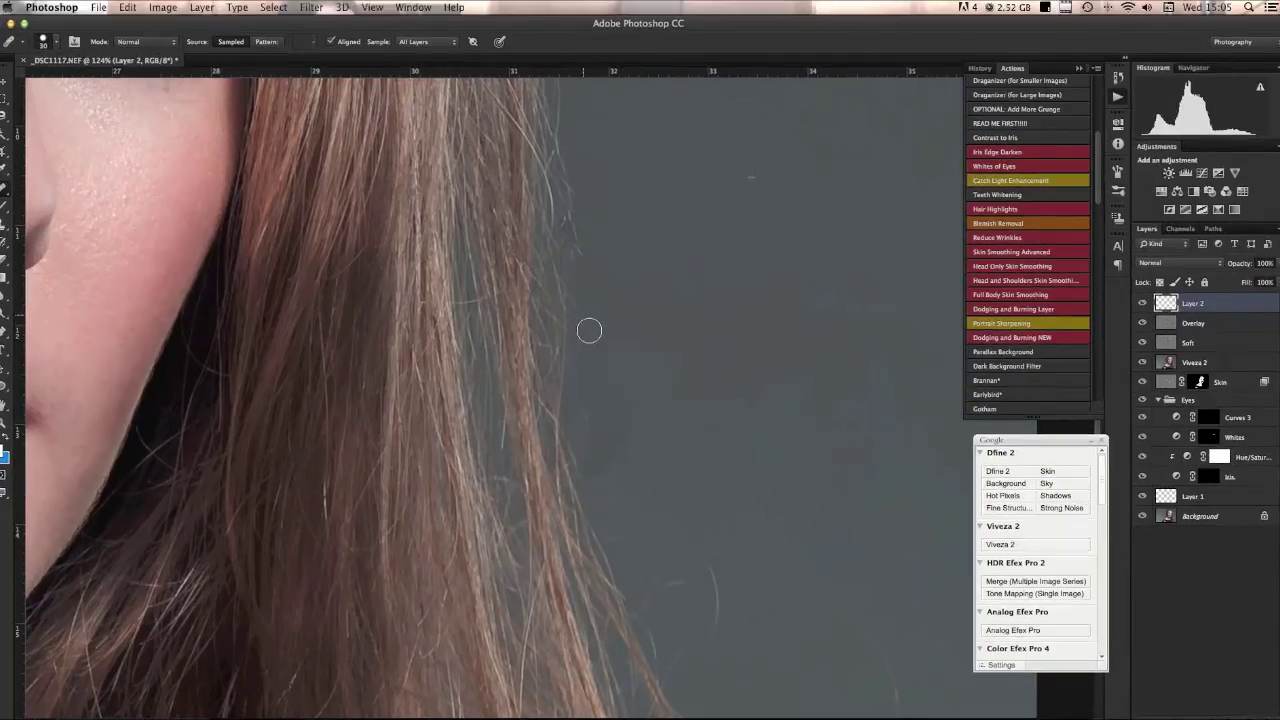
mouse_move(586, 423)
mouse_down()
mouse_move(578, 347)
mouse_move(637, 234)
mouse_up()
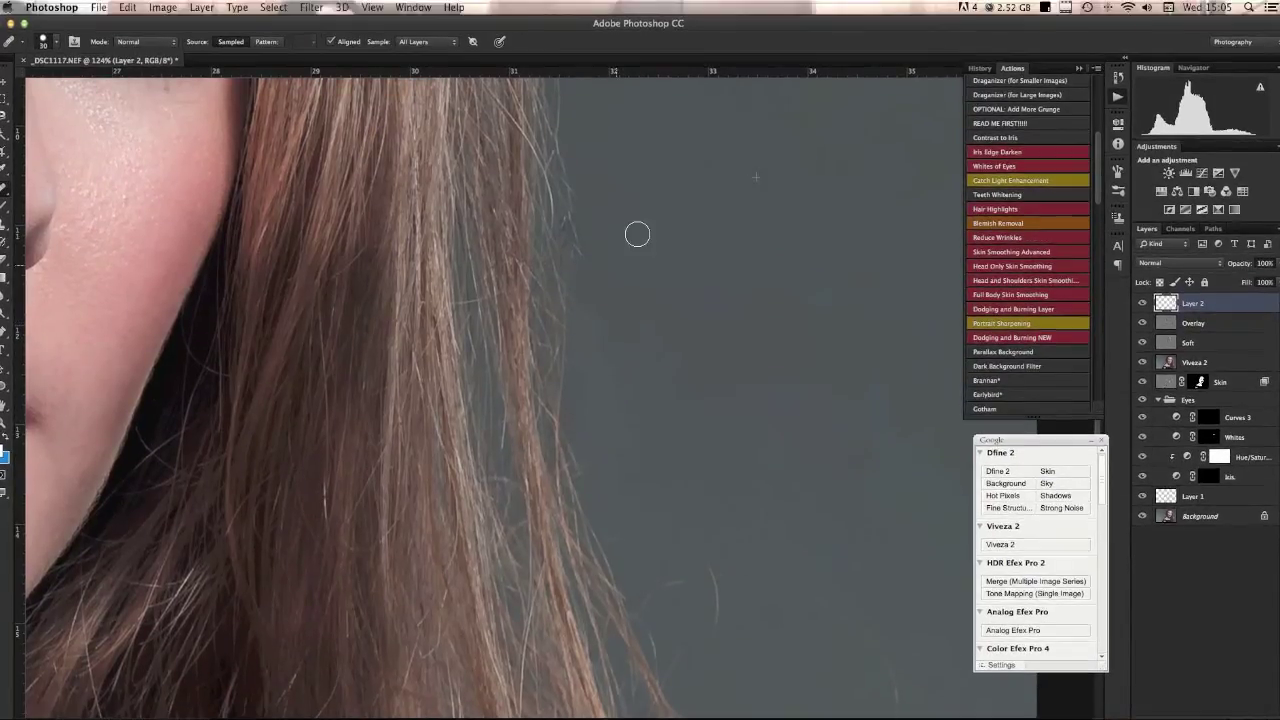
drag(702, 336, 466, 189)
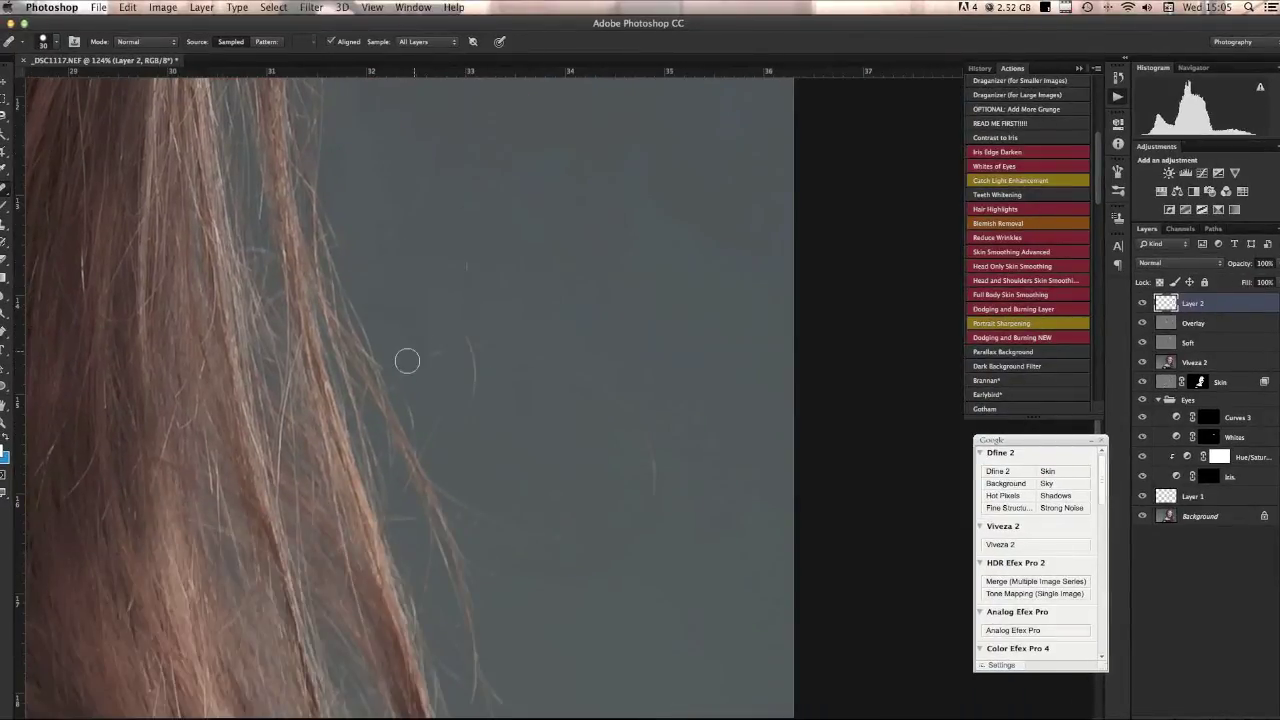
drag(441, 359, 460, 343)
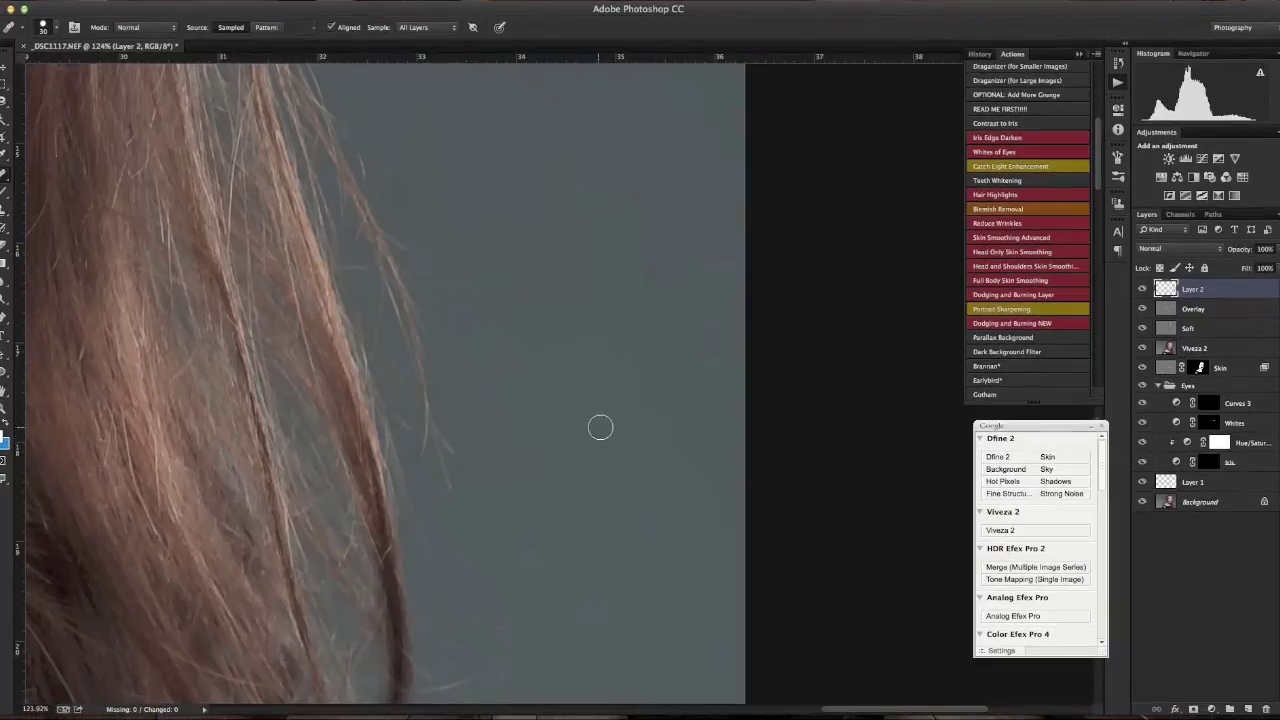
Step: Heal the loose strands in the background along the outer edge of the hair above the bare shoulder
key(h)
click(483, 366)
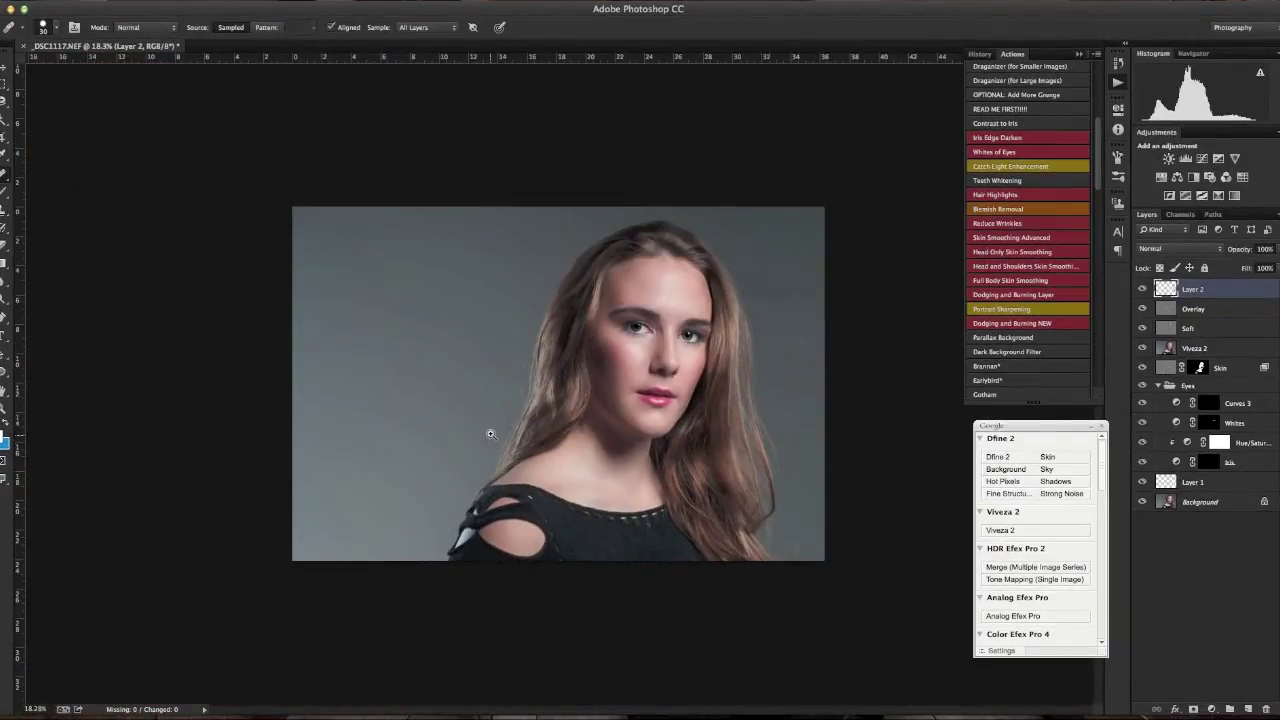
drag(490, 433, 587, 589)
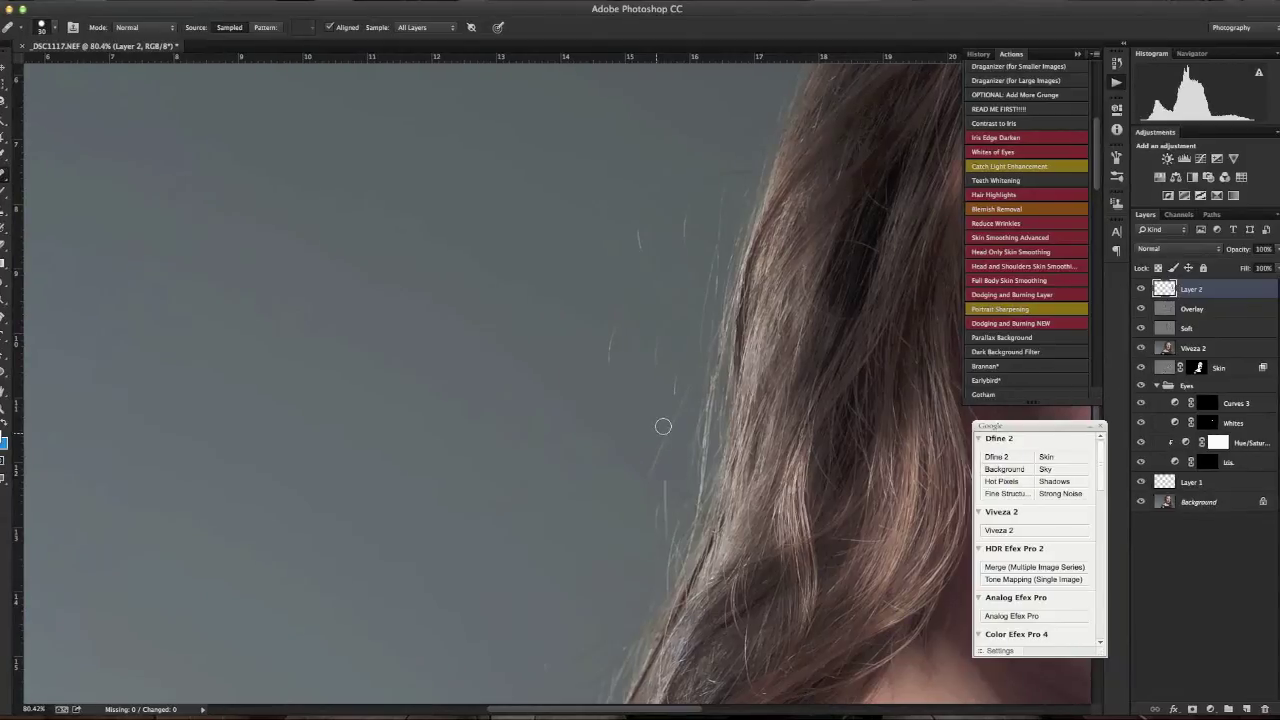
drag(644, 411, 600, 362)
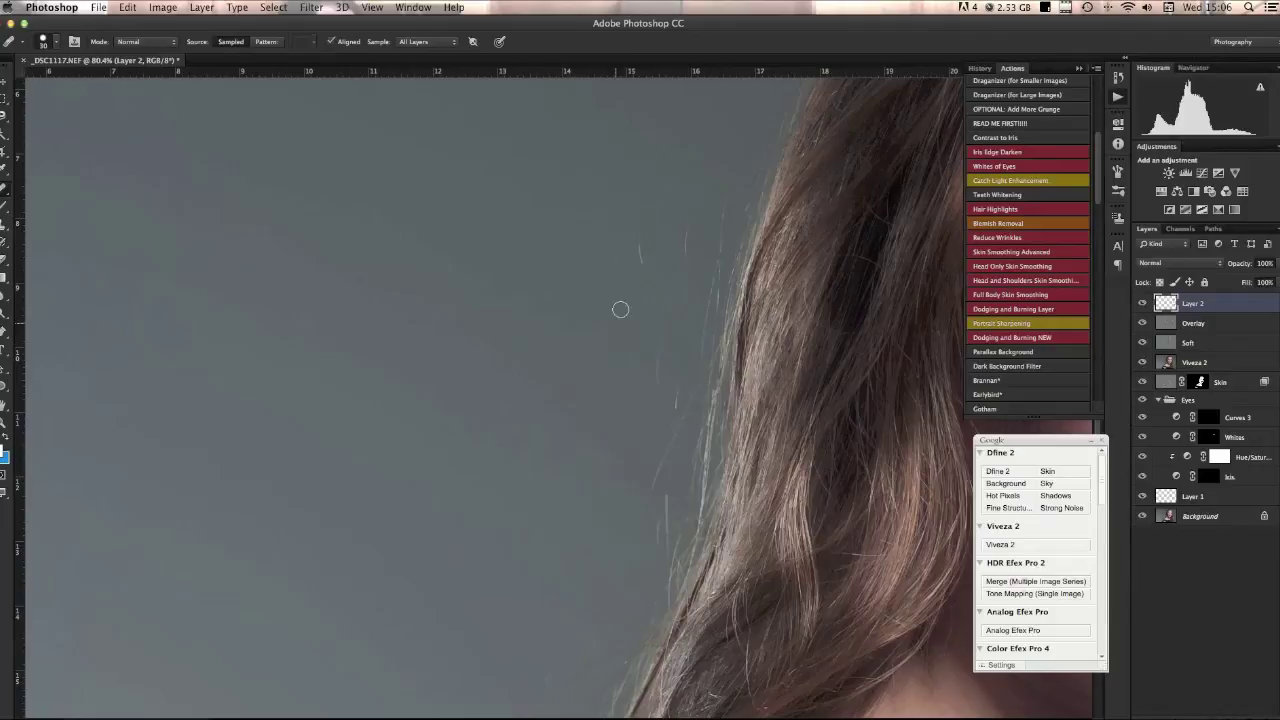
click(638, 253)
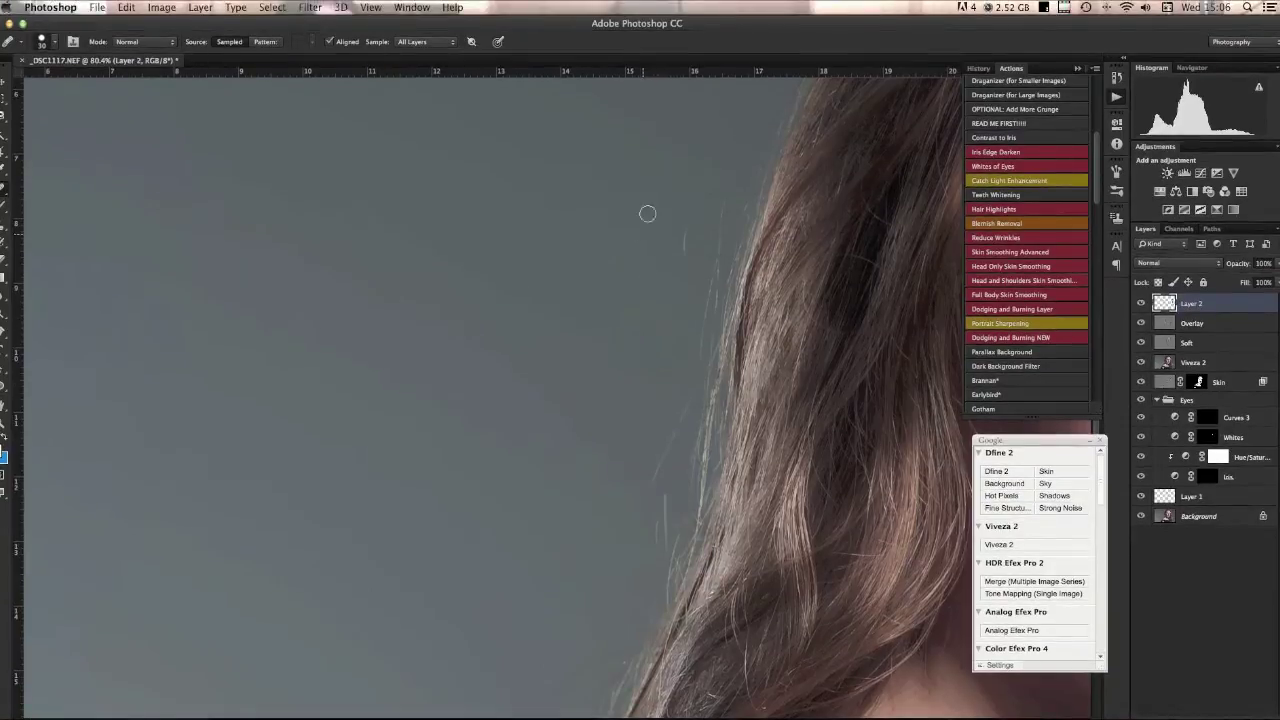
scroll(554, 249, up, 5)
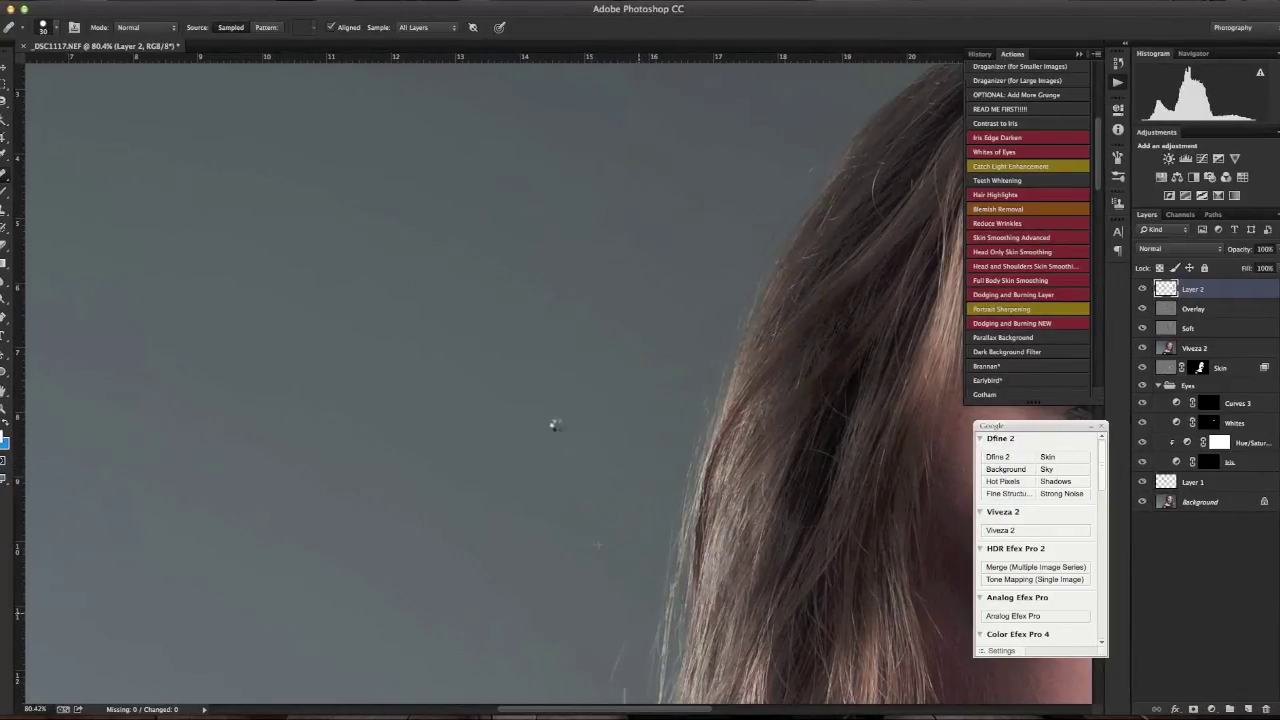
drag(558, 426, 571, 229)
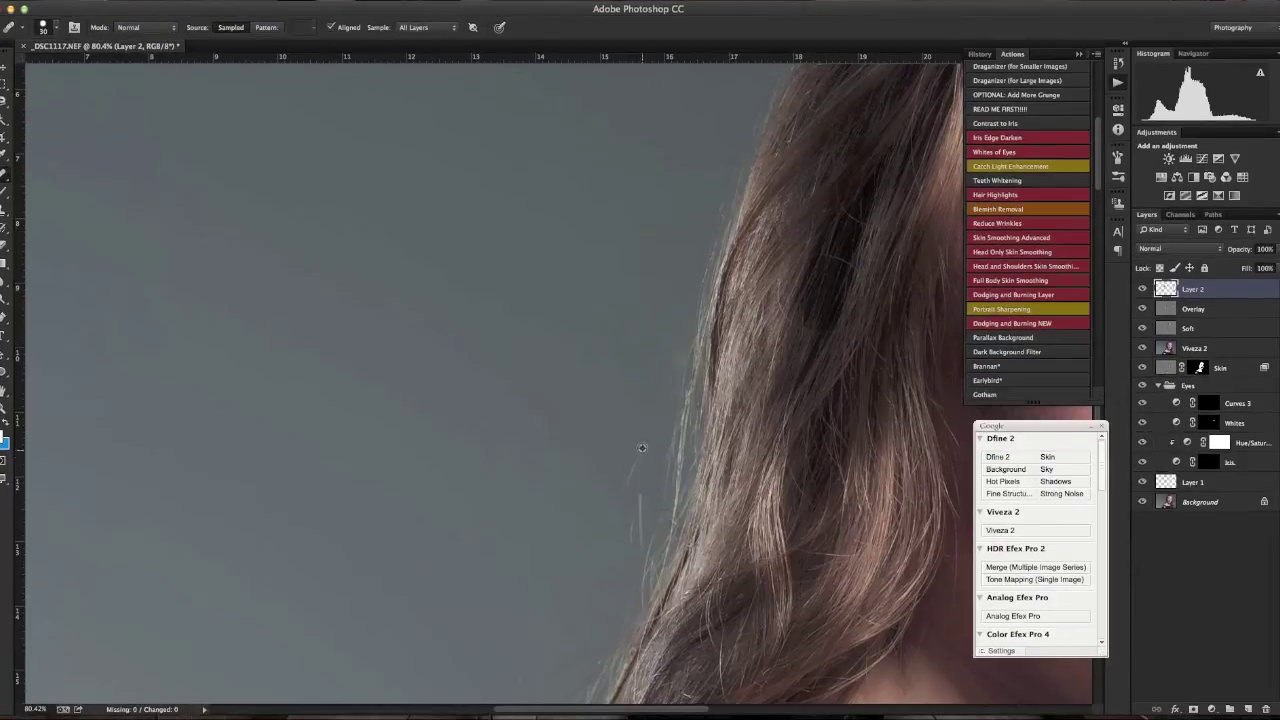
drag(626, 531, 634, 492)
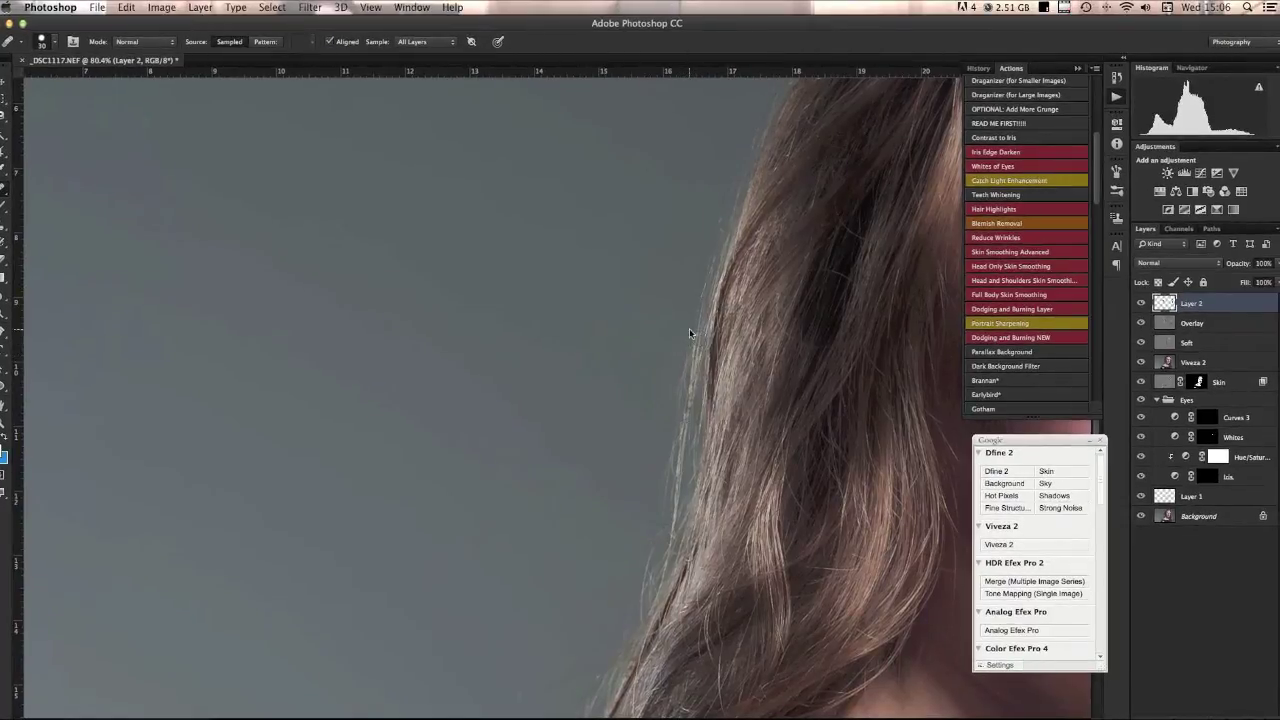
scroll(477, 297, down, 5)
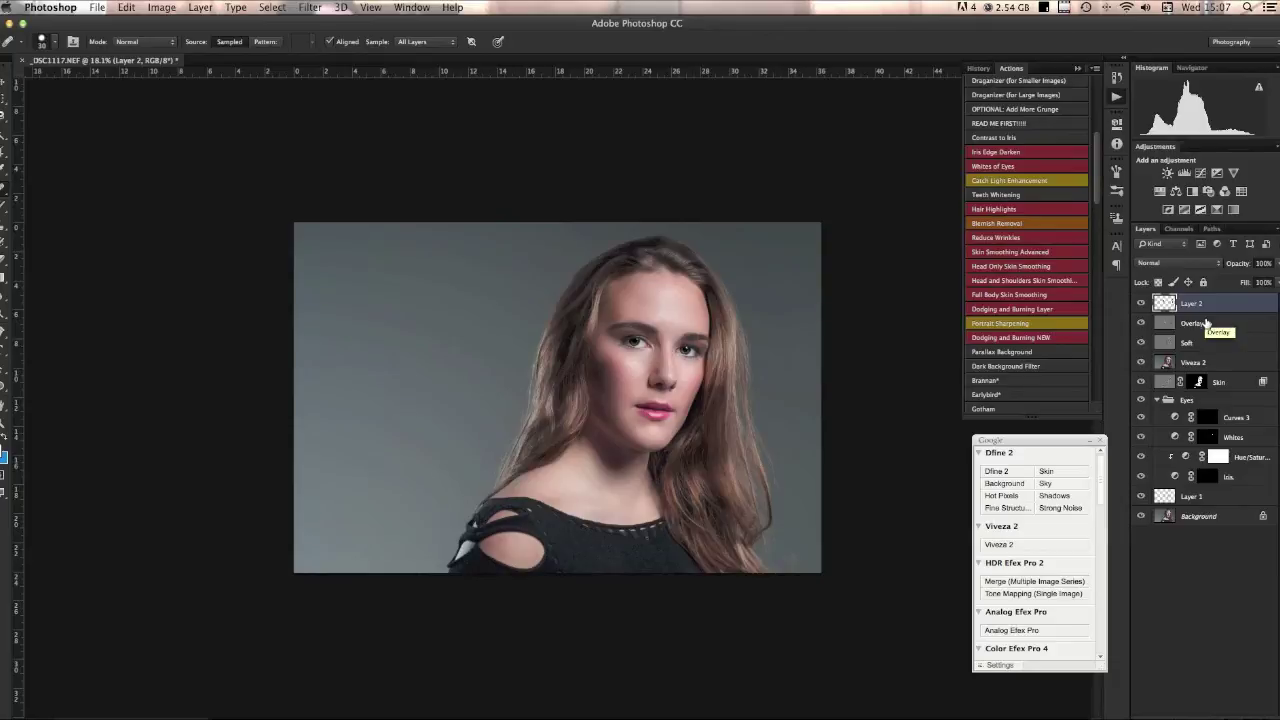
Step: Stamp all visible layers into a new top layer and open the Unsharp Mask filter for it, keeping the face in view
key(super+alt+shift+e)
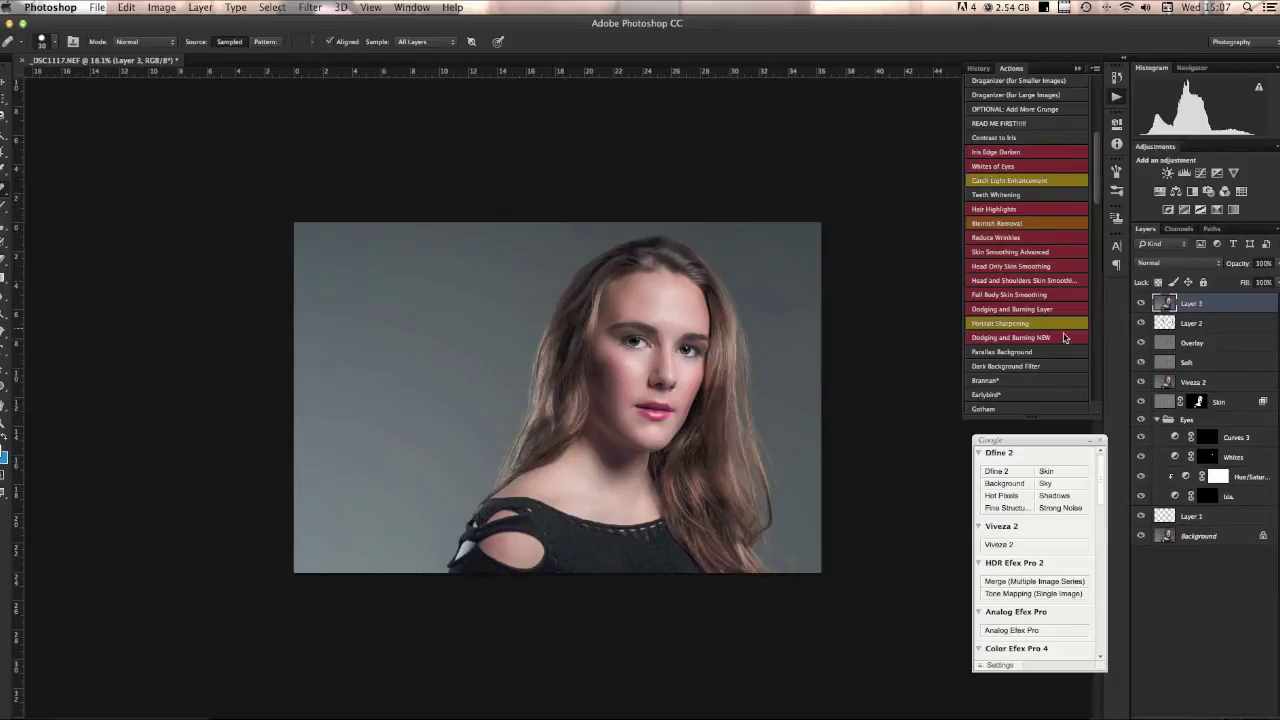
drag(628, 303, 716, 364)
scroll(705, 362, down, 3)
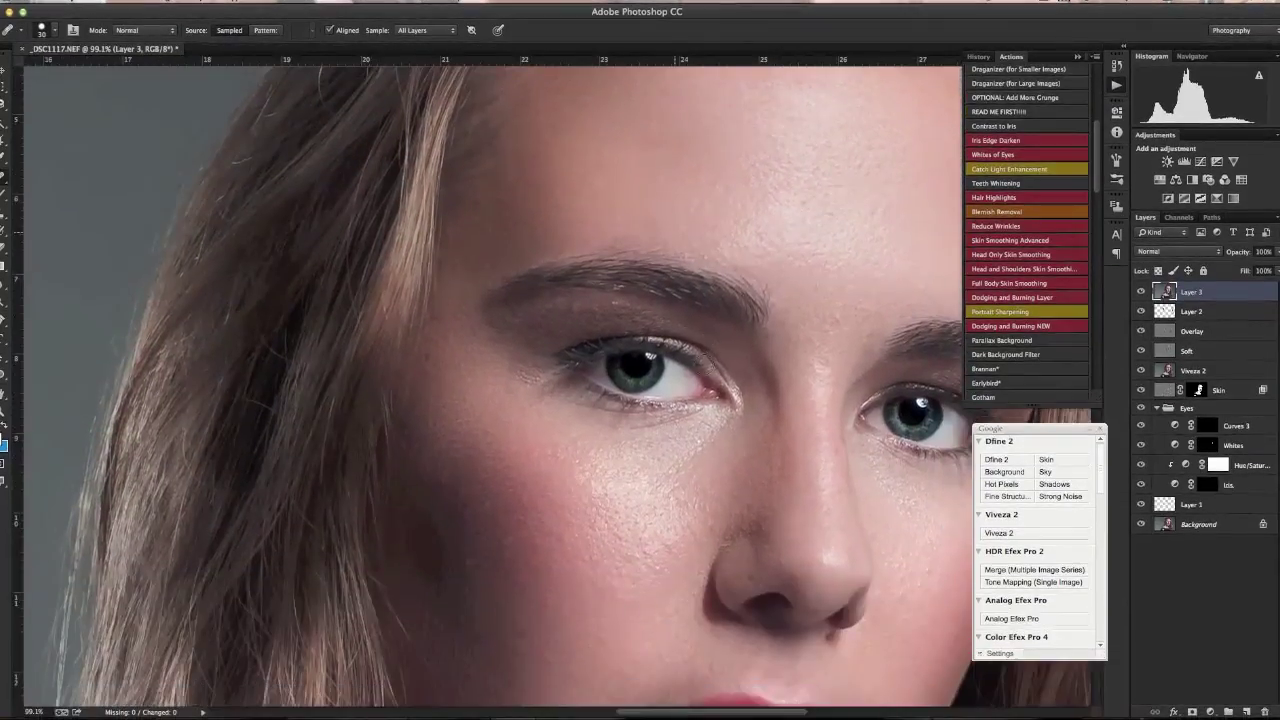
scroll(705, 362, right, 5)
scroll(705, 360, left, 3)
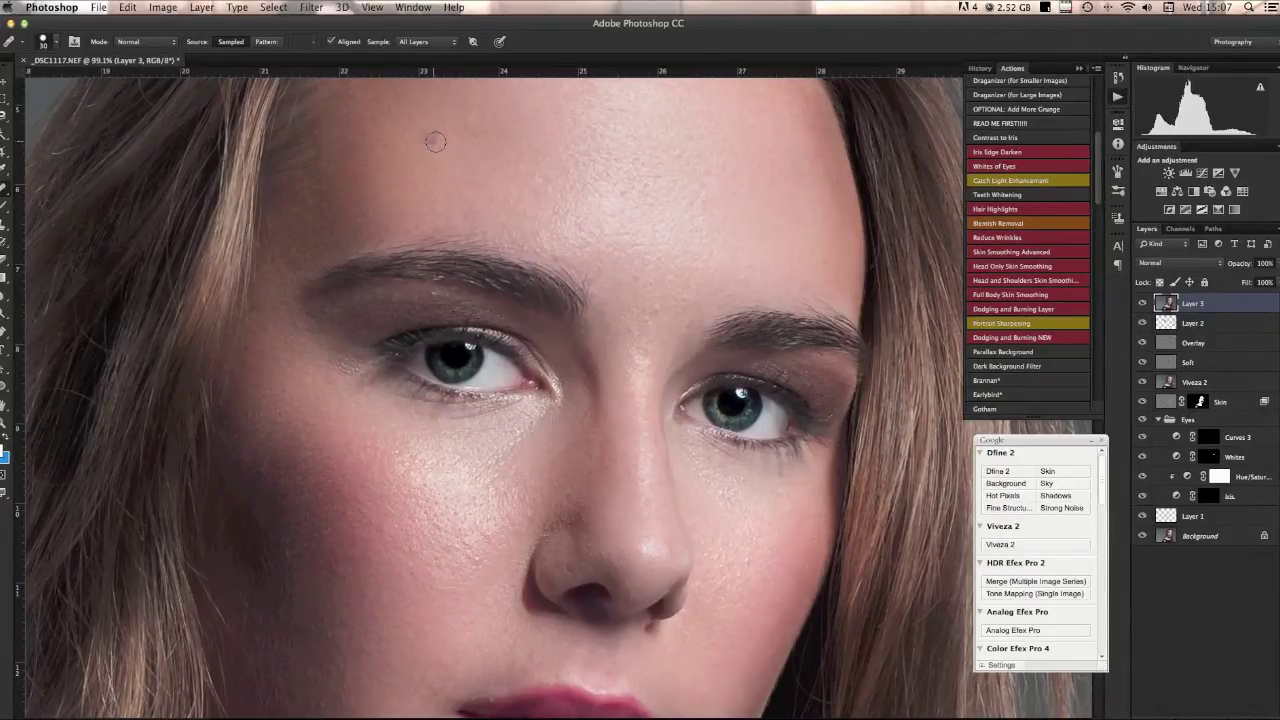
click(321, 8)
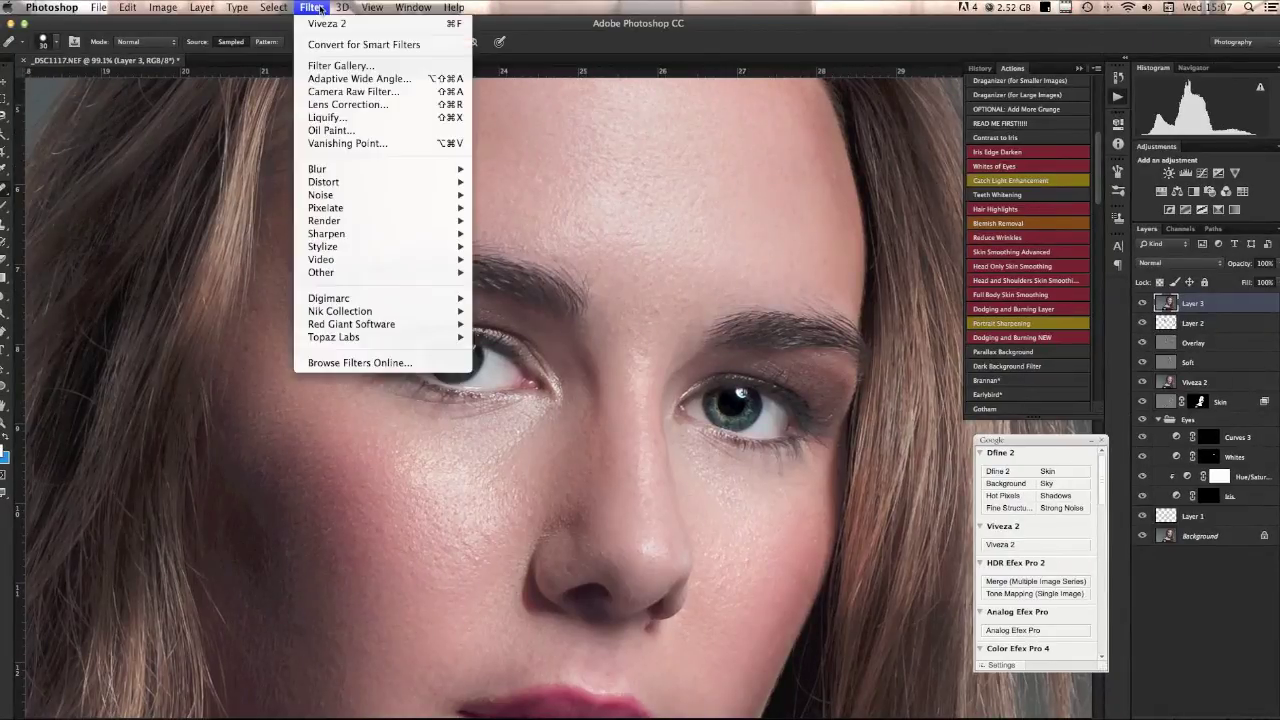
mouse_move(338, 234)
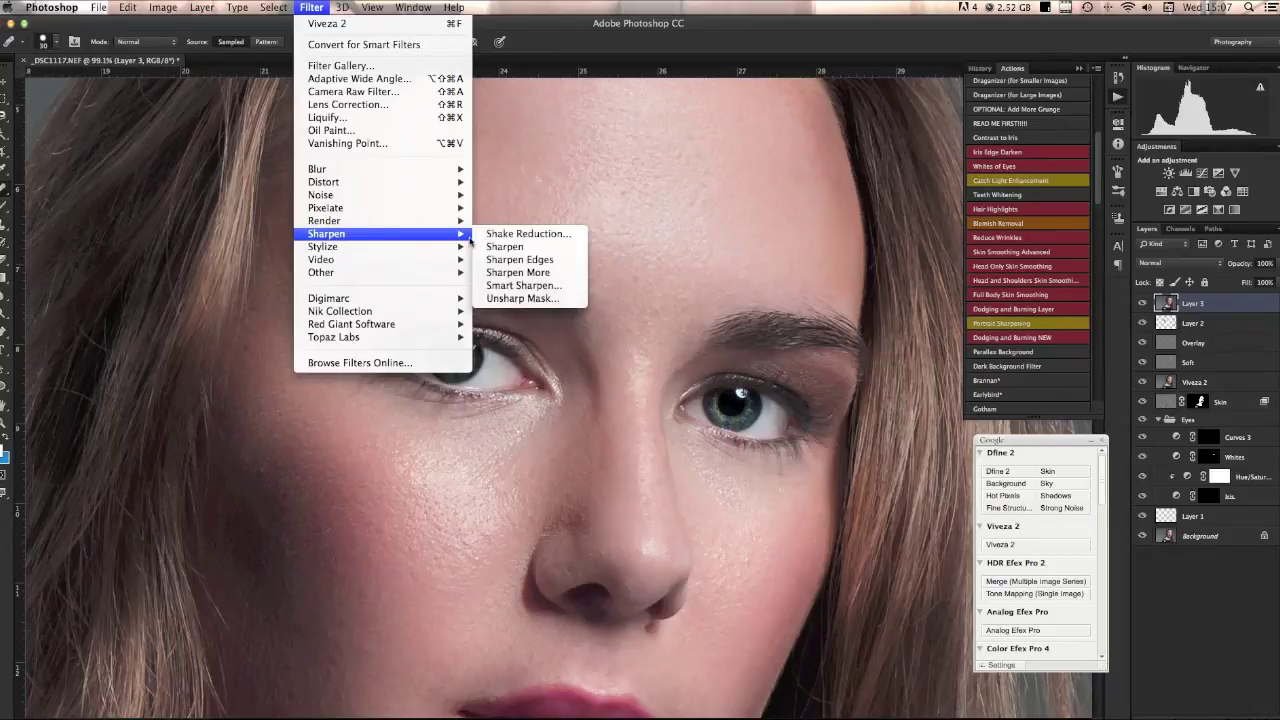
click(520, 298)
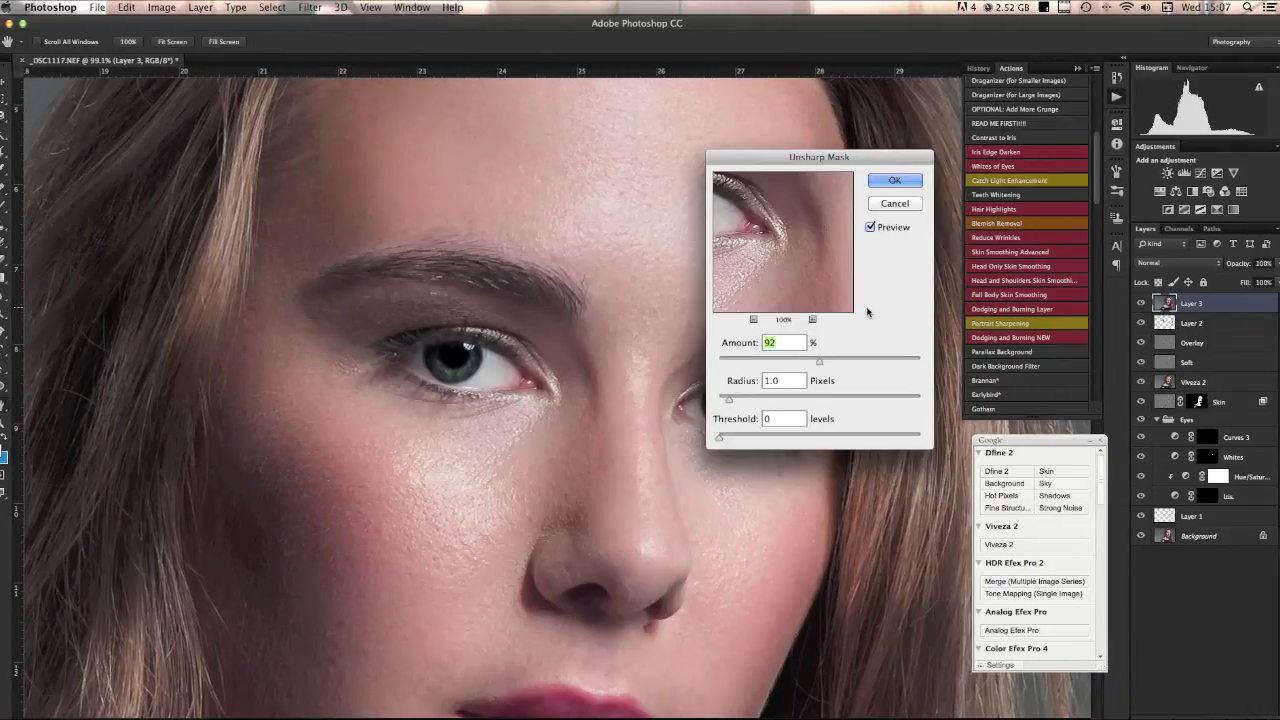
drag(845, 158, 1011, 172)
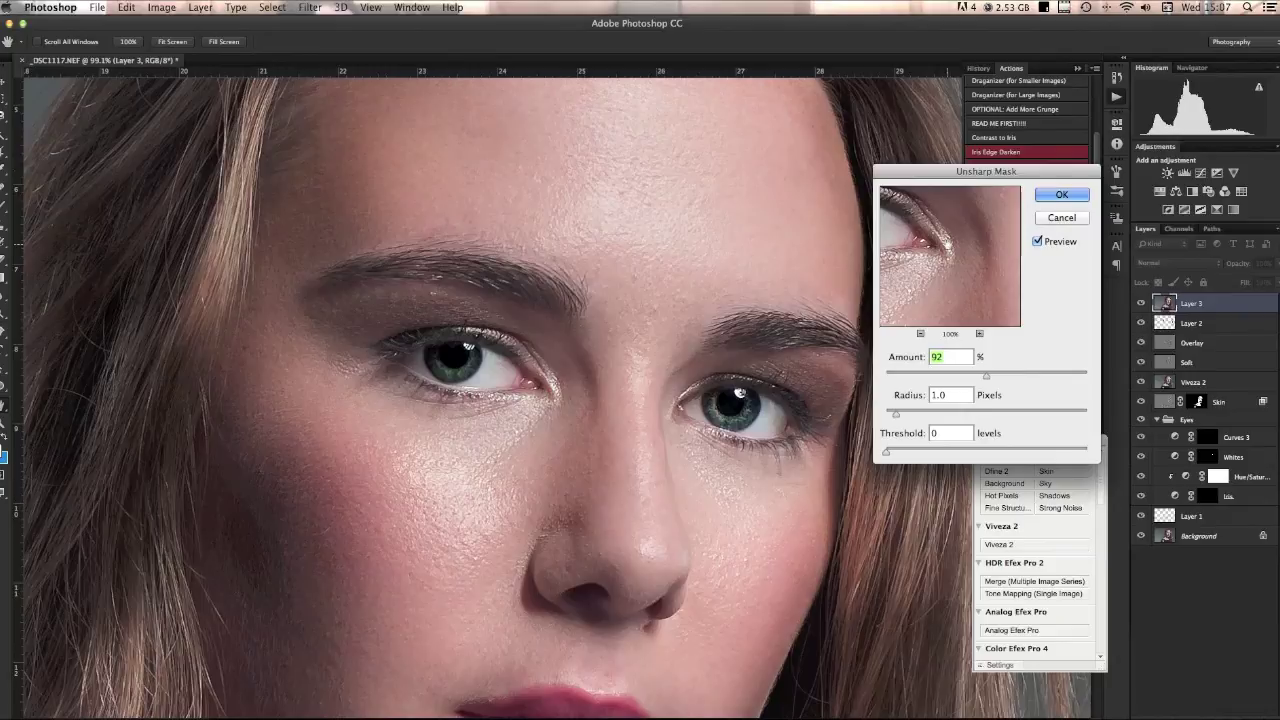
Step: Compare the Unsharp Mask preview with the unsharpened face and set the amount to 188%
click(1038, 242)
click(1038, 243)
click(1022, 364)
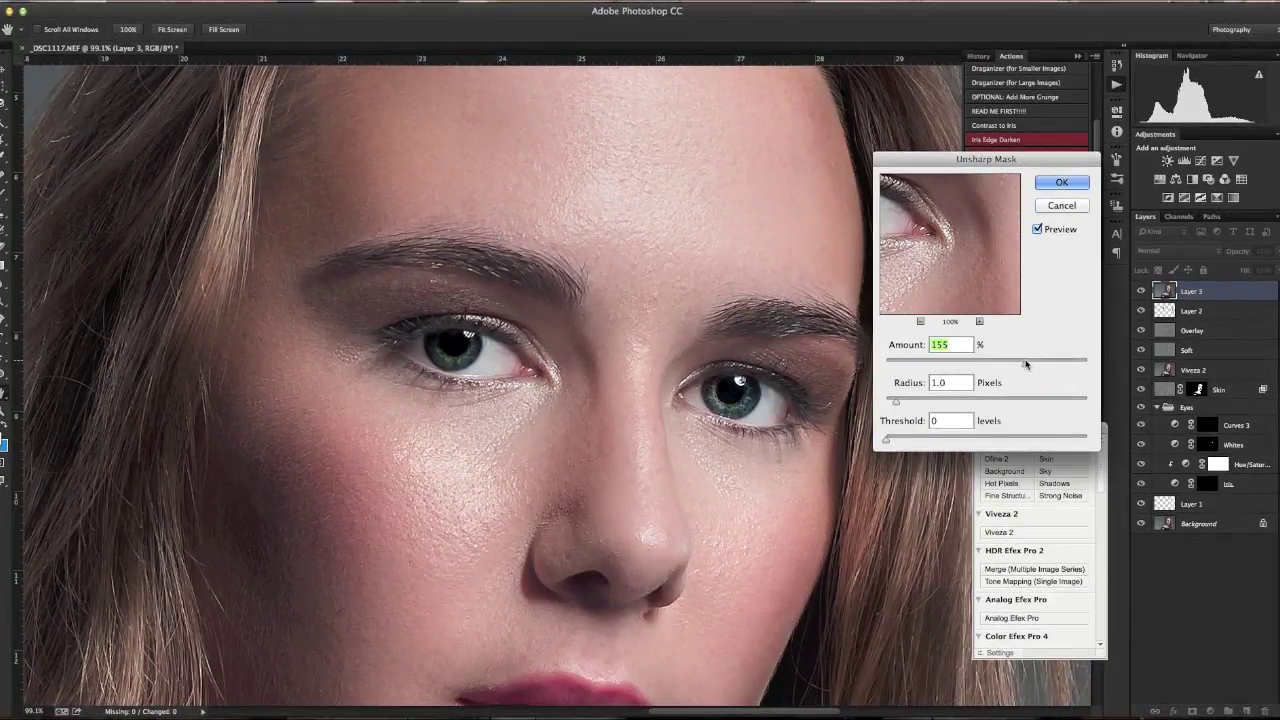
drag(1026, 364, 1044, 364)
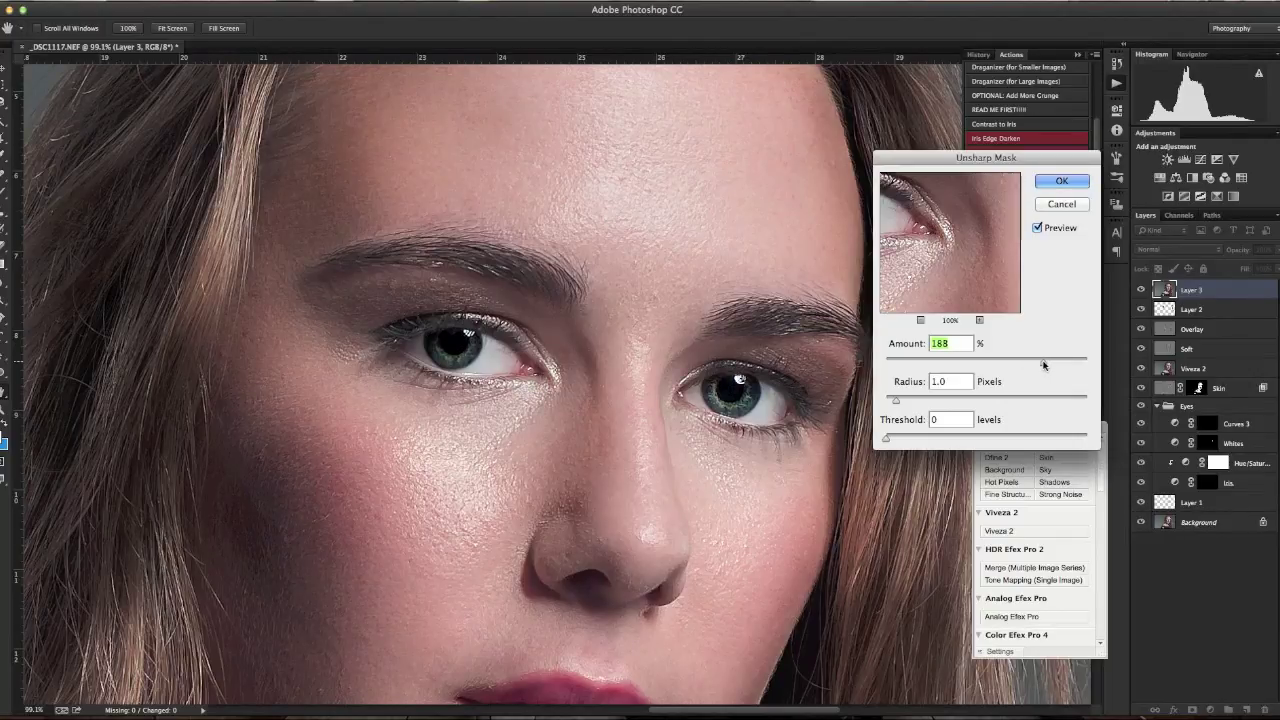
Step: Set the Unsharp Mask radius to 1.6 pixels, compare the preview, and apply the filter
click(894, 401)
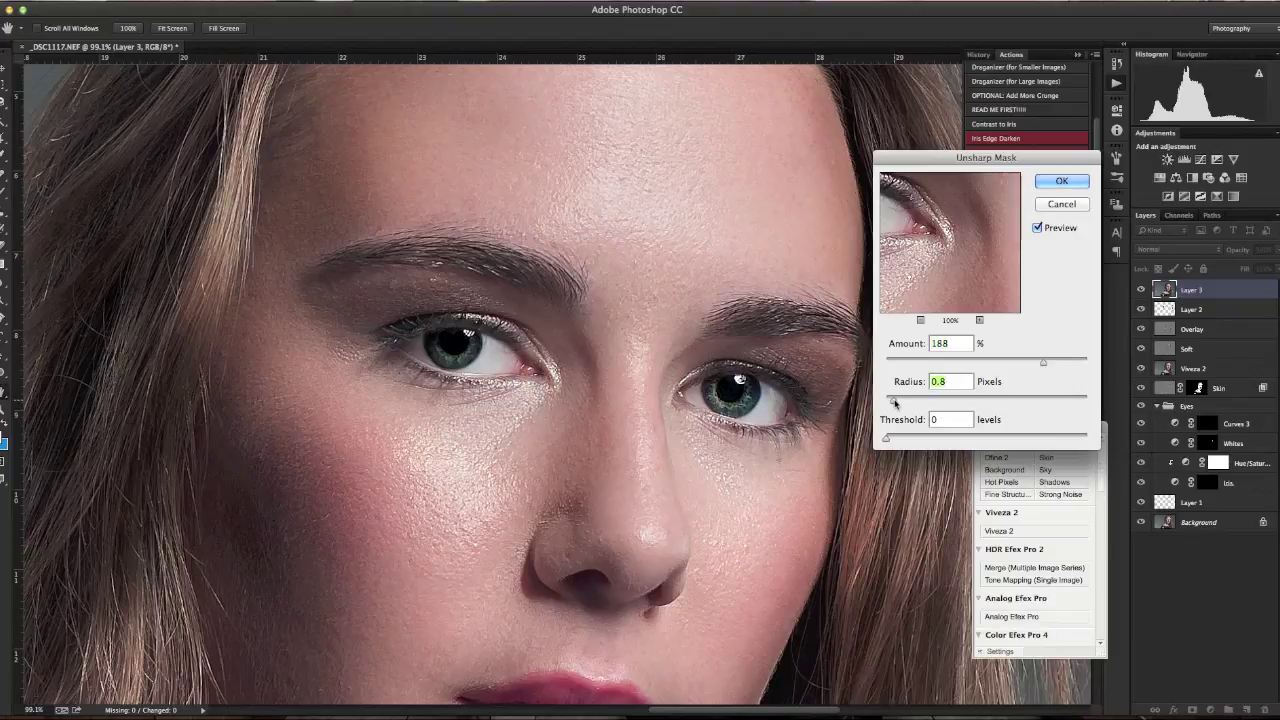
mouse_move(894, 401)
mouse_down()
mouse_move(921, 402)
mouse_move(903, 403)
mouse_up()
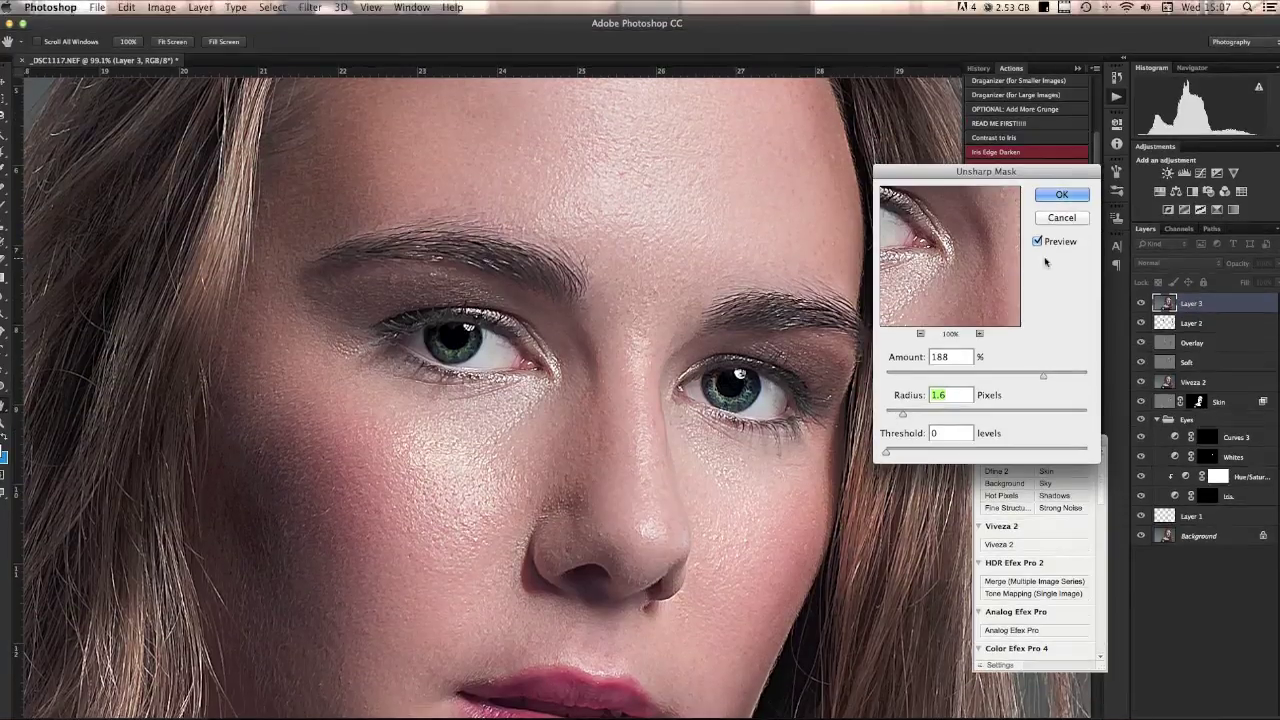
click(1037, 243)
click(1037, 243)
click(1062, 196)
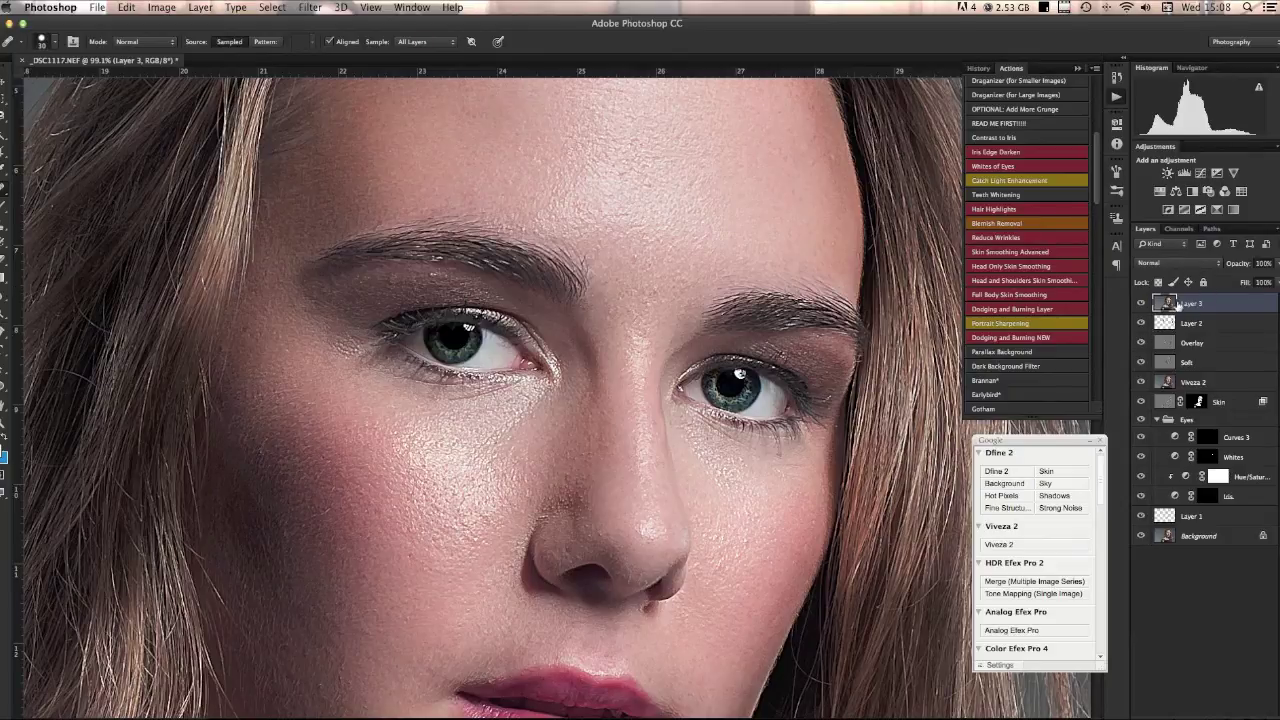
Step: Load the Red channel as a selection and add it as a layer mask on the sharpened Layer 3
click(1180, 230)
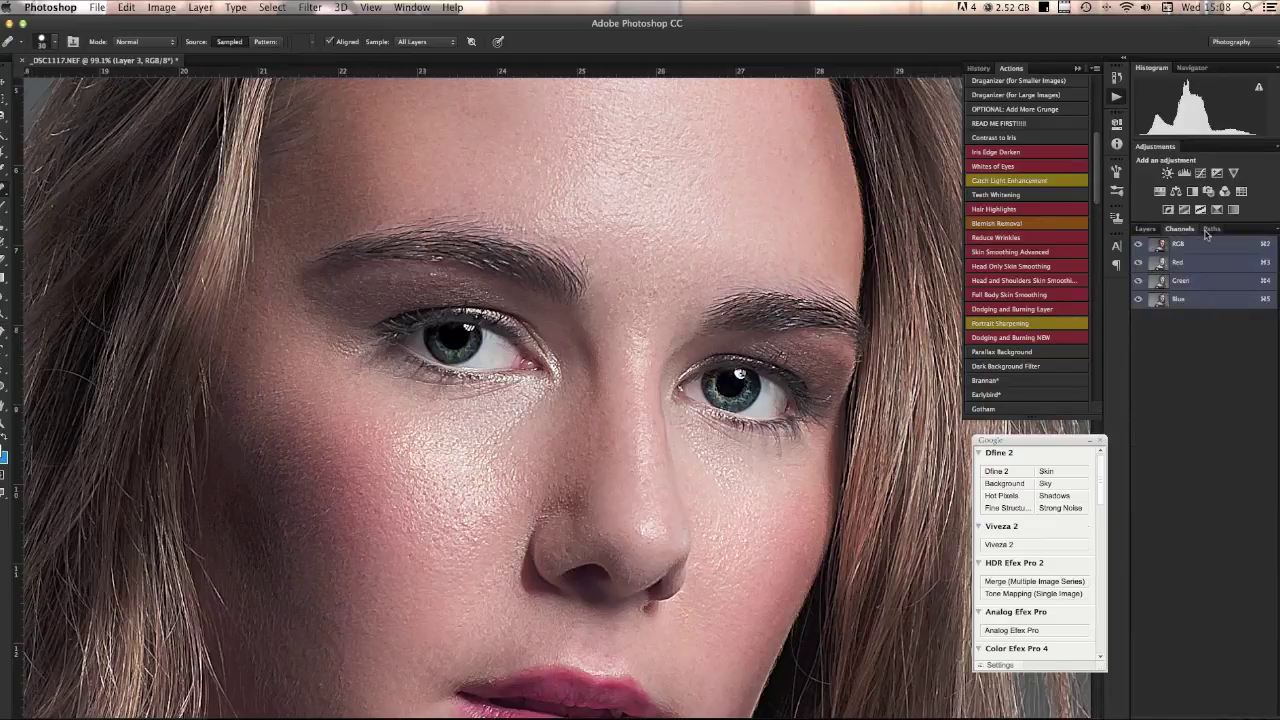
super+click(1162, 264)
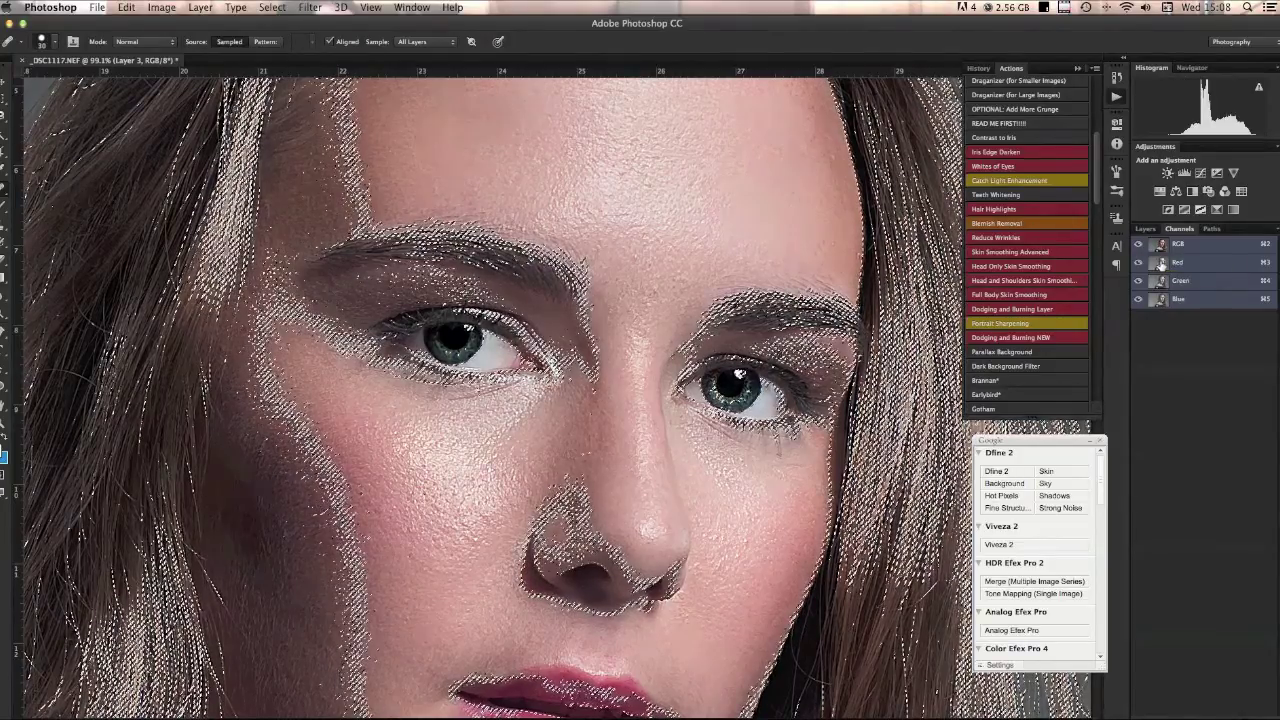
click(1148, 230)
key(super+d)
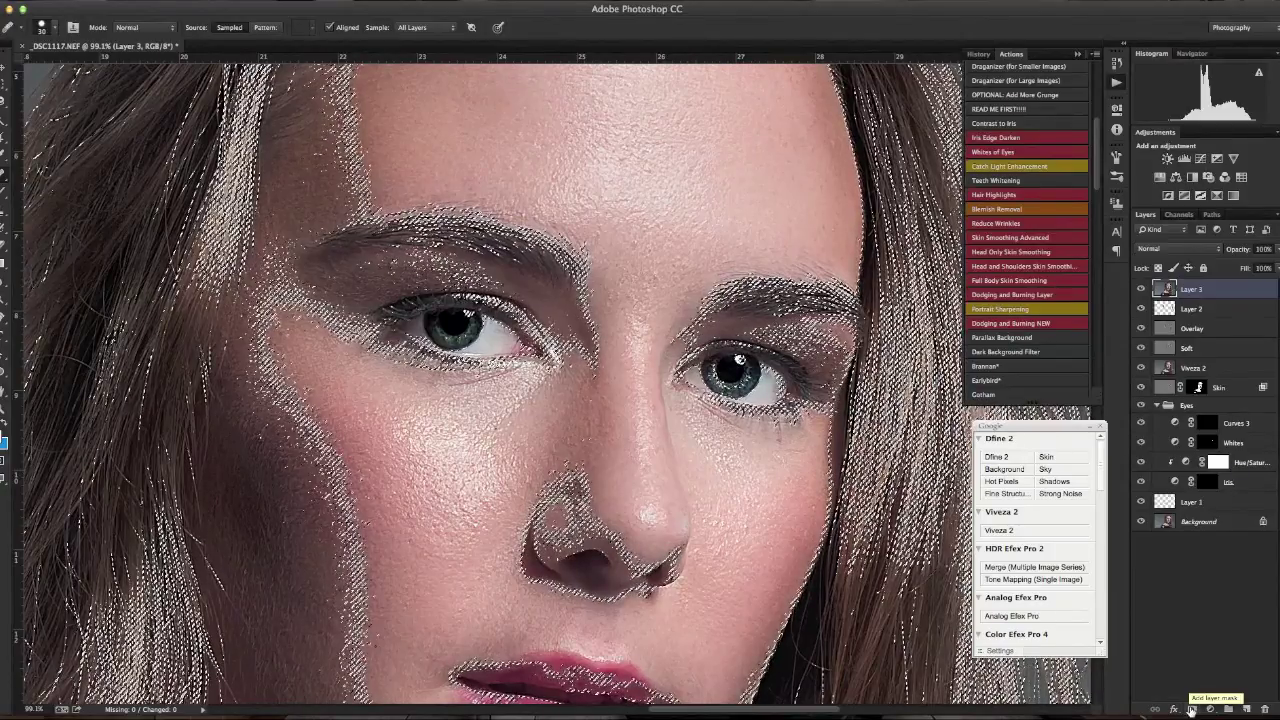
click(1191, 709)
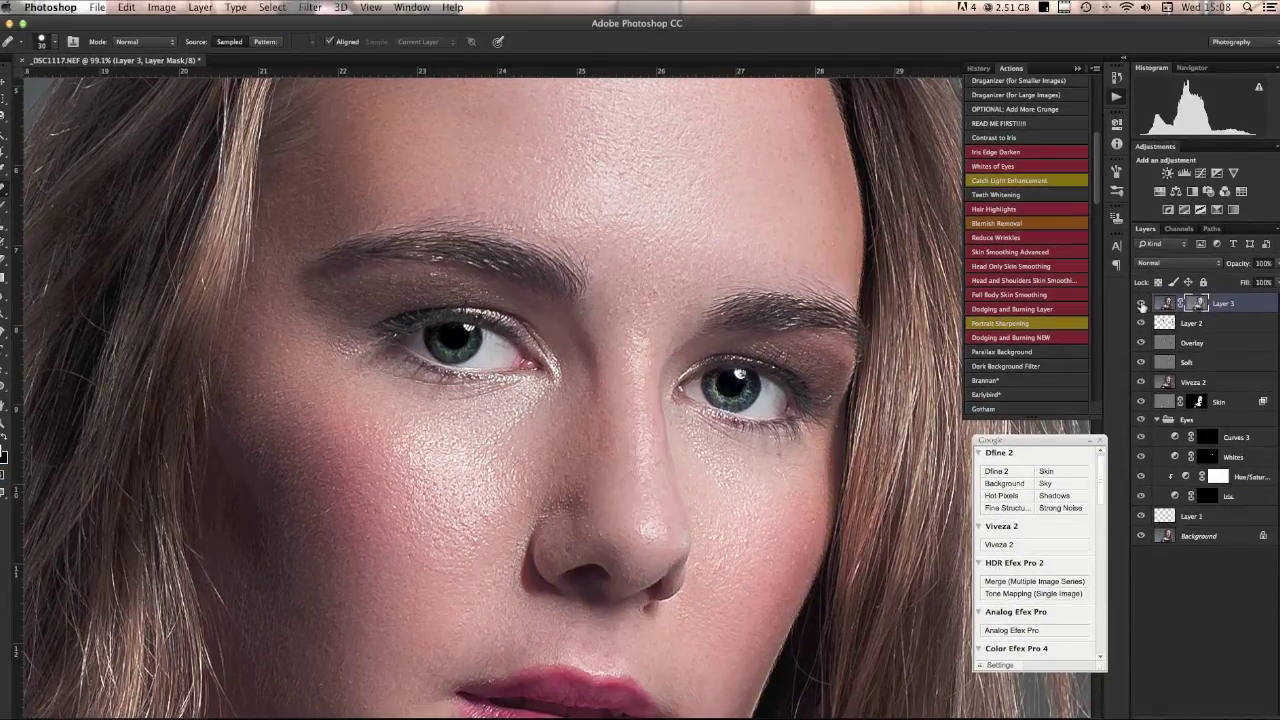
Step: Compare the face with Layer 3 hidden and shown, and invert the layer's mask
click(1141, 290)
click(1141, 304)
click(1141, 304)
click(1141, 304)
click(1196, 308)
key(super+i)
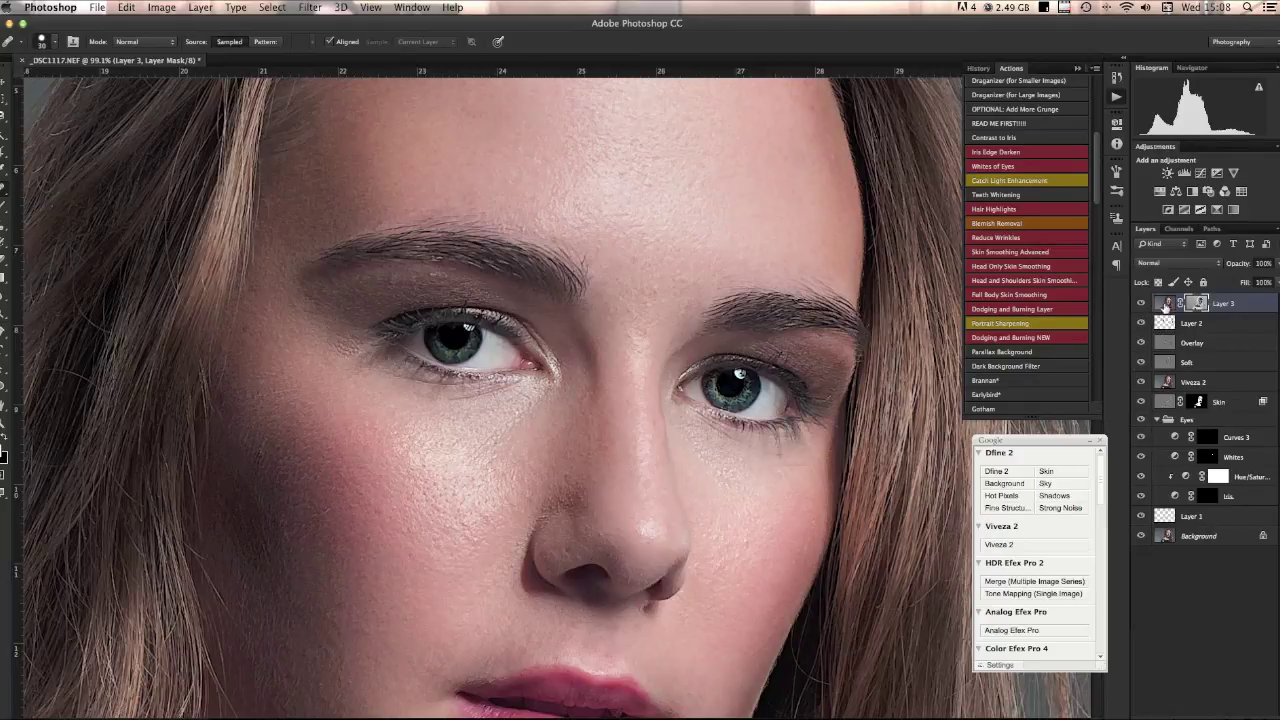
Step: Check the masked sharpening on the eyes, skin and lips by toggling Layer 3's visibility
click(1142, 305)
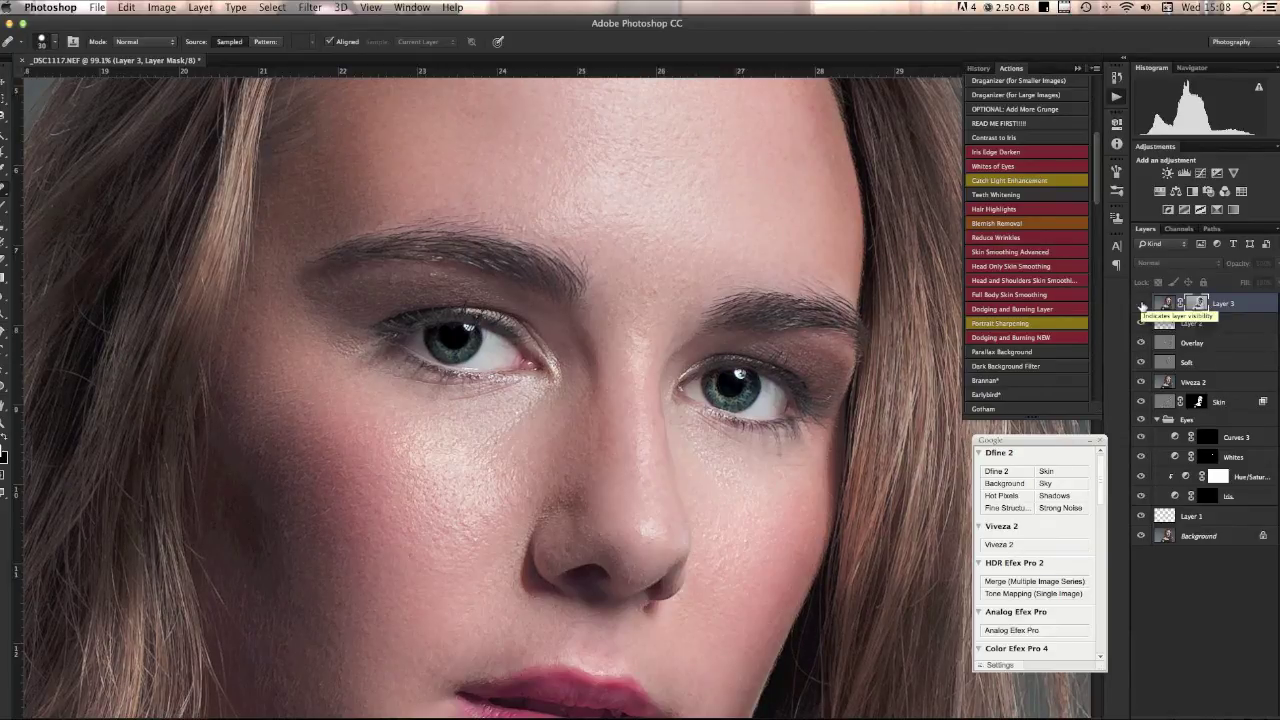
click(1142, 305)
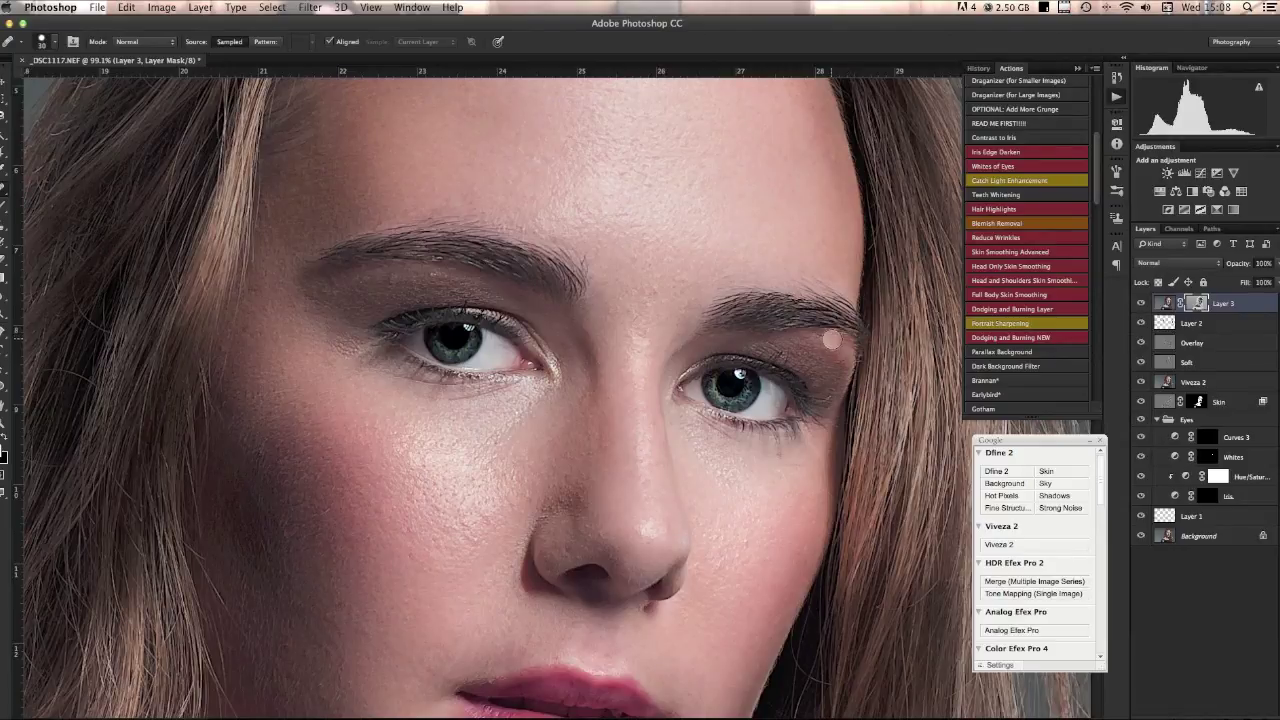
scroll(832, 341, up, 3)
scroll(832, 341, left, 2)
scroll(832, 341, down, 5)
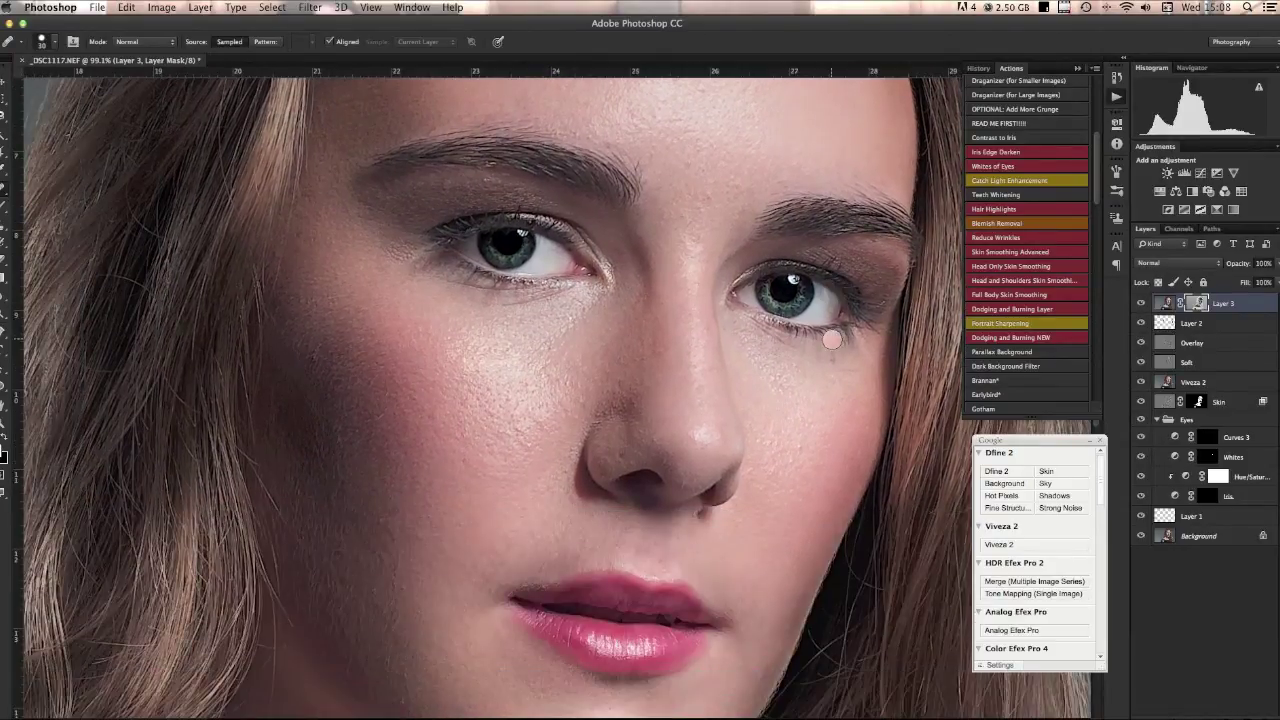
scroll(832, 341, down, 3)
scroll(832, 341, left, 1)
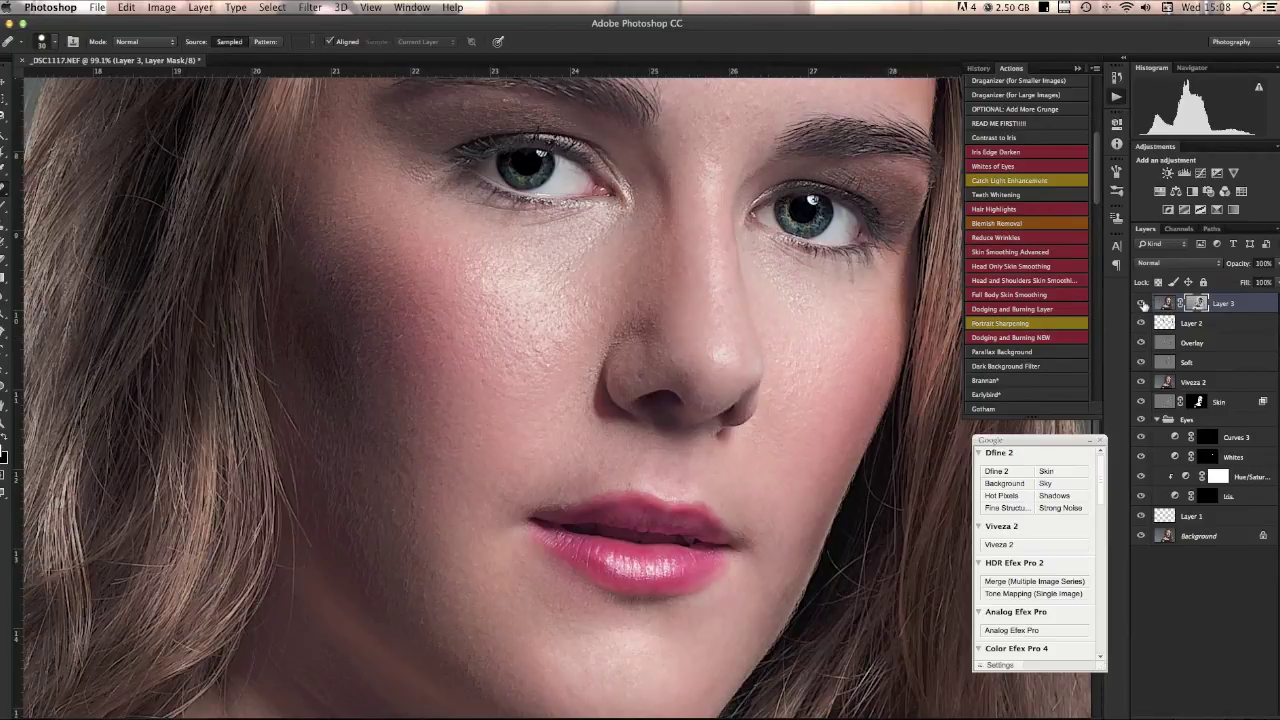
Step: Examine the sharpening on the face and hair, comparing Layer 3 hidden and shown across different areas of the portrait
click(1142, 304)
click(1142, 304)
click(1142, 304)
click(1142, 304)
scroll(653, 419, right, 10)
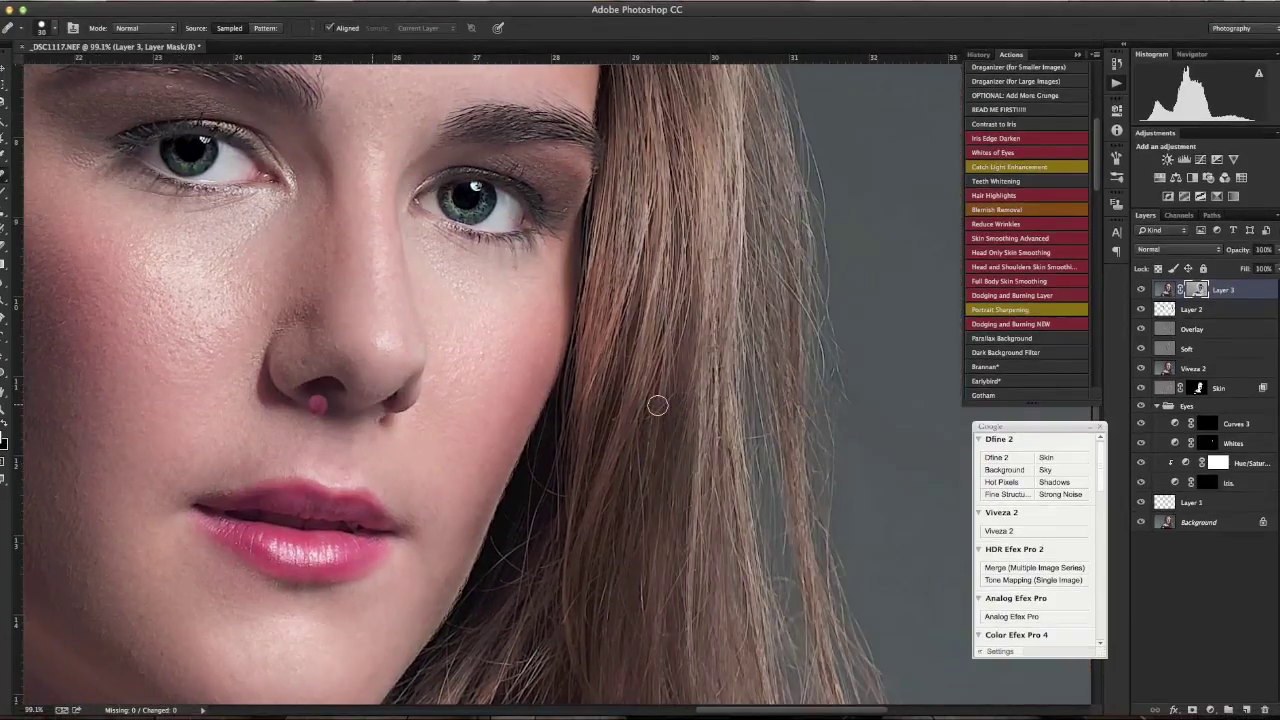
scroll(657, 404, up, 7)
scroll(657, 404, left, 6)
scroll(657, 404, down, 8)
scroll(657, 404, left, 3)
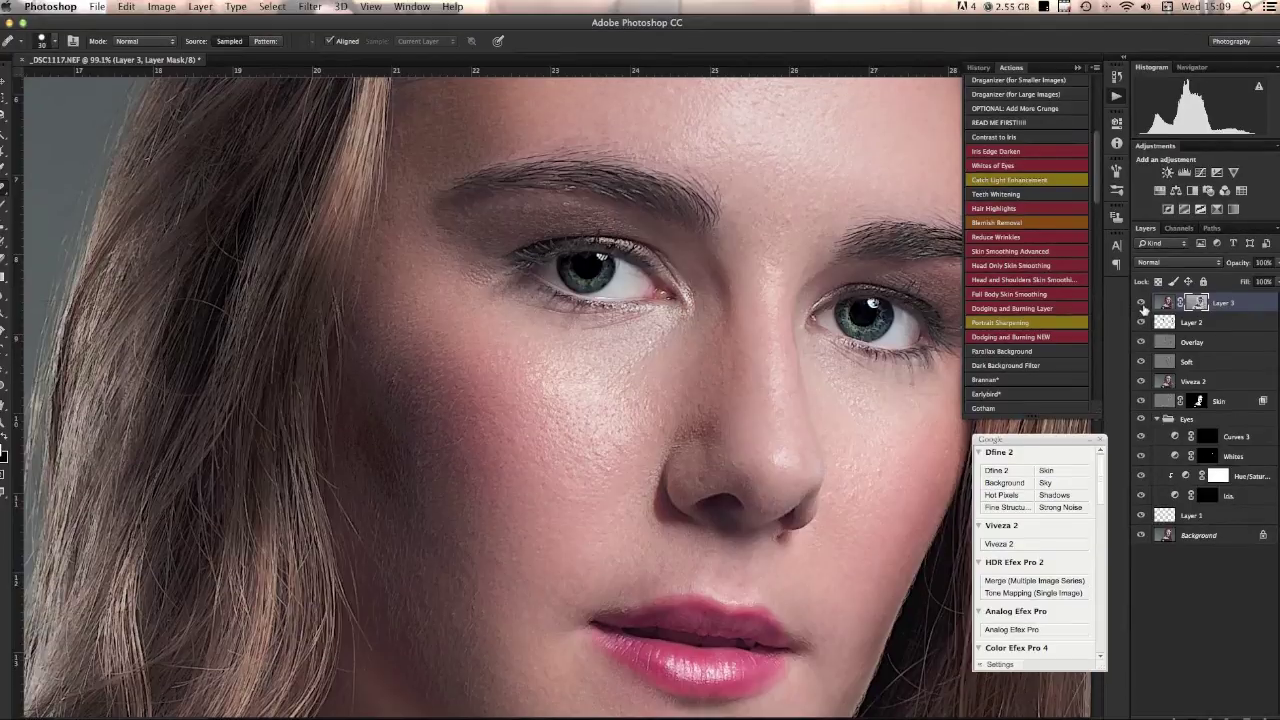
click(1142, 303)
click(1142, 303)
scroll(729, 397, down, 6)
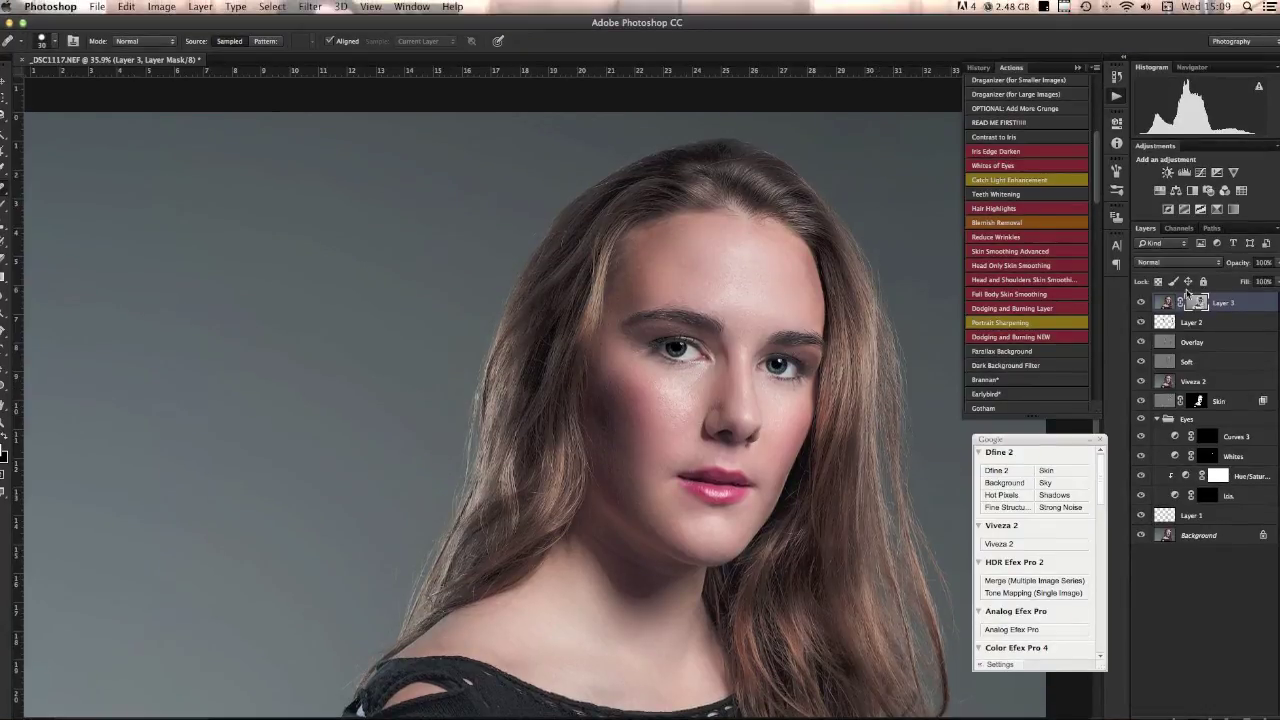
Step: Reduce Layer 3's opacity to 75% and check the softened sharpening on the face and the whole portrait
drag(1246, 268, 1224, 268)
scroll(770, 435, up, 5)
scroll(770, 435, down, 4)
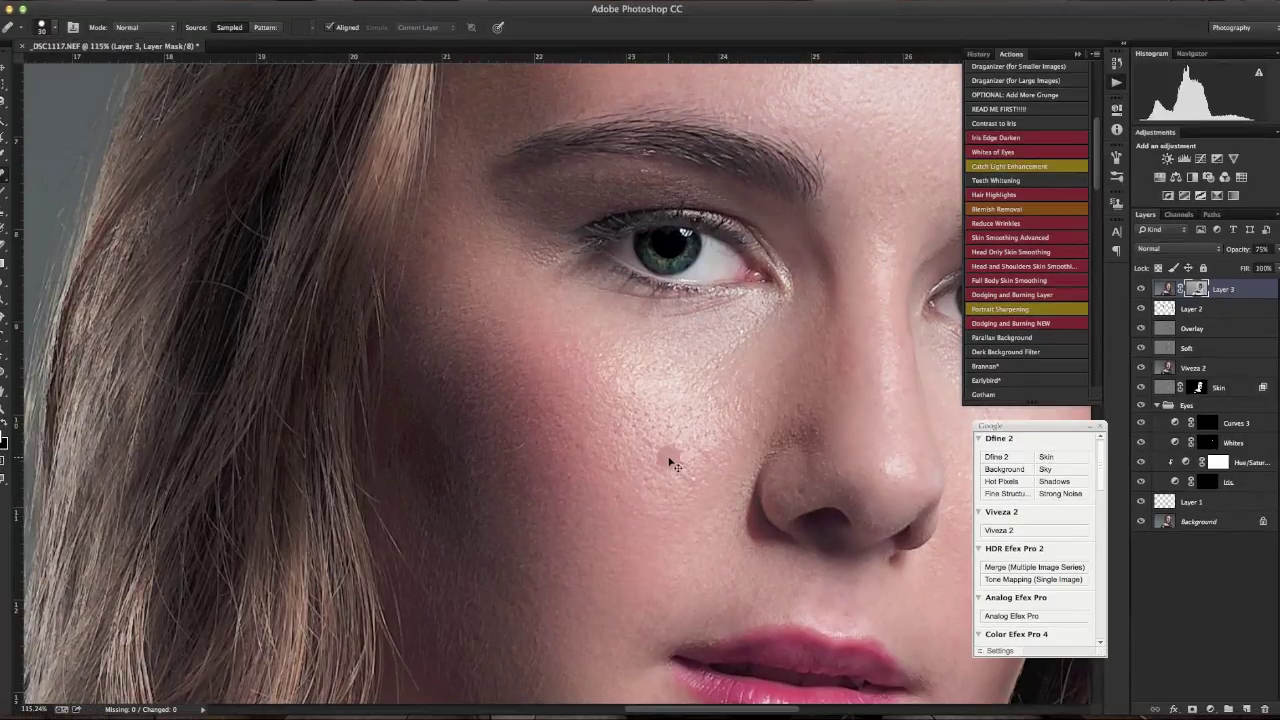
scroll(666, 478, down, 3)
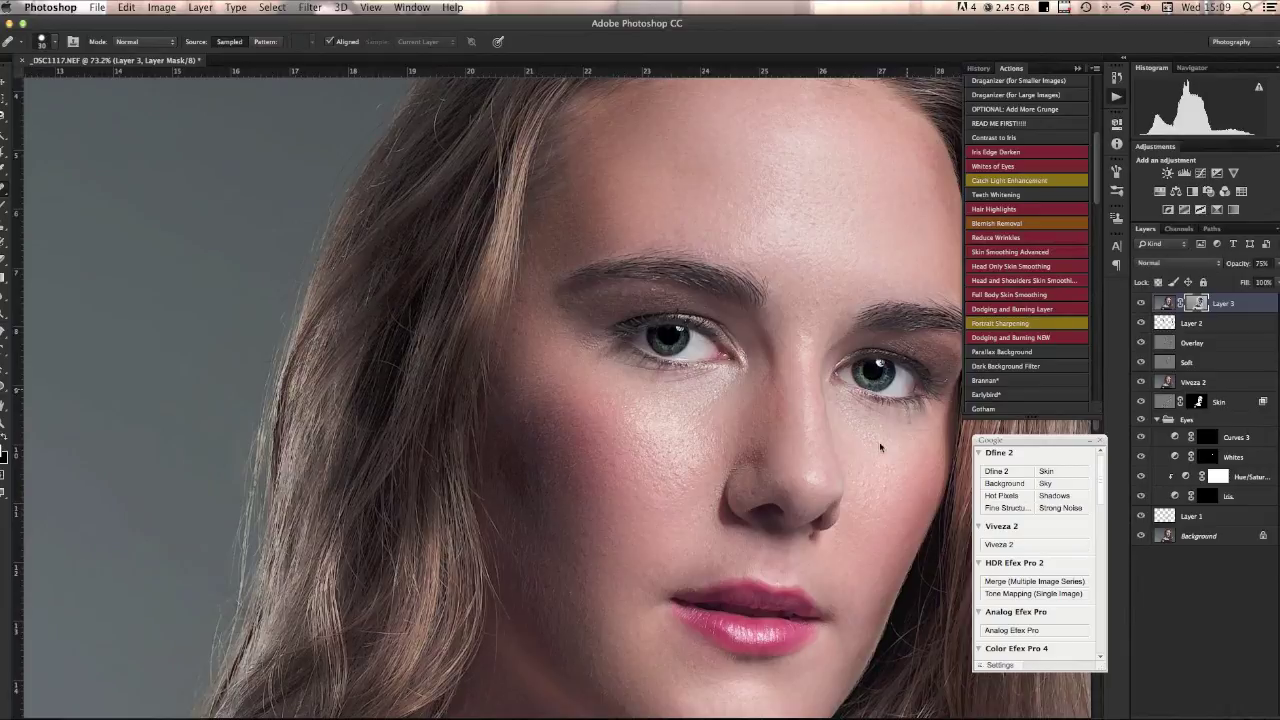
scroll(880, 443, down, 5)
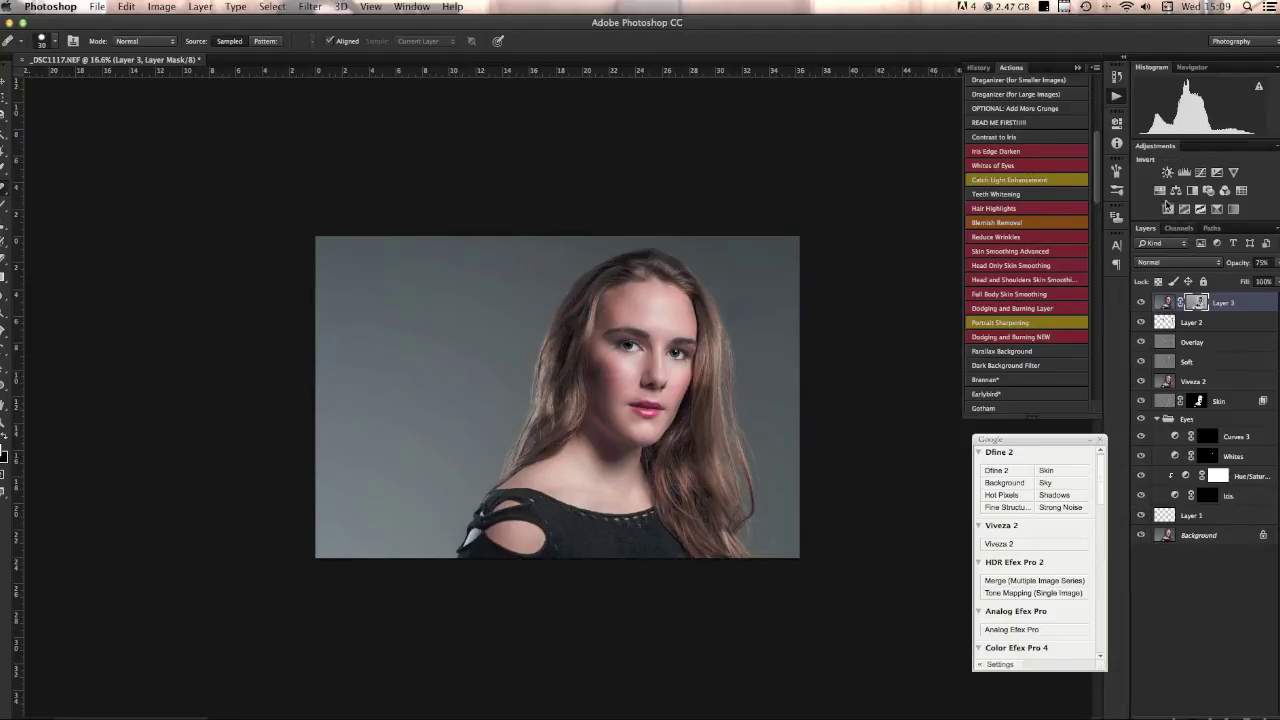
Step: Add a Hue/Saturation adjustment layer above Layer 3 with Soft Light blending and saturation set to -76
click(1158, 193)
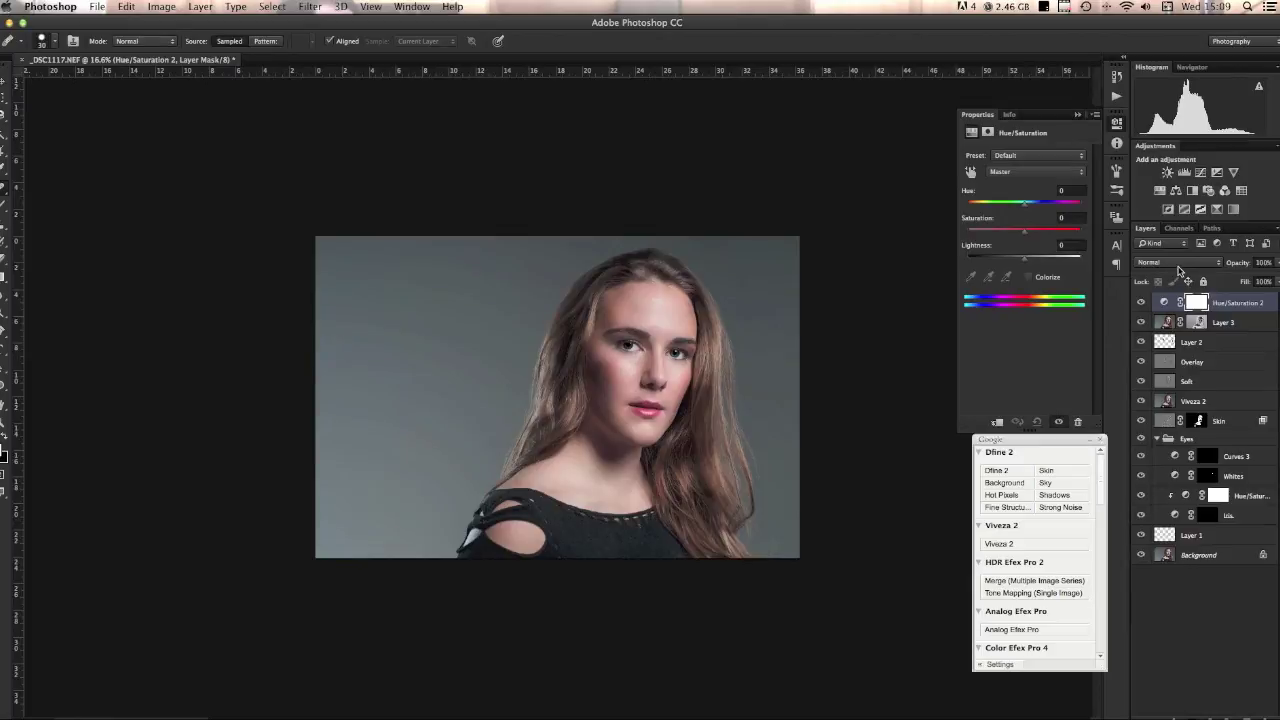
click(1158, 262)
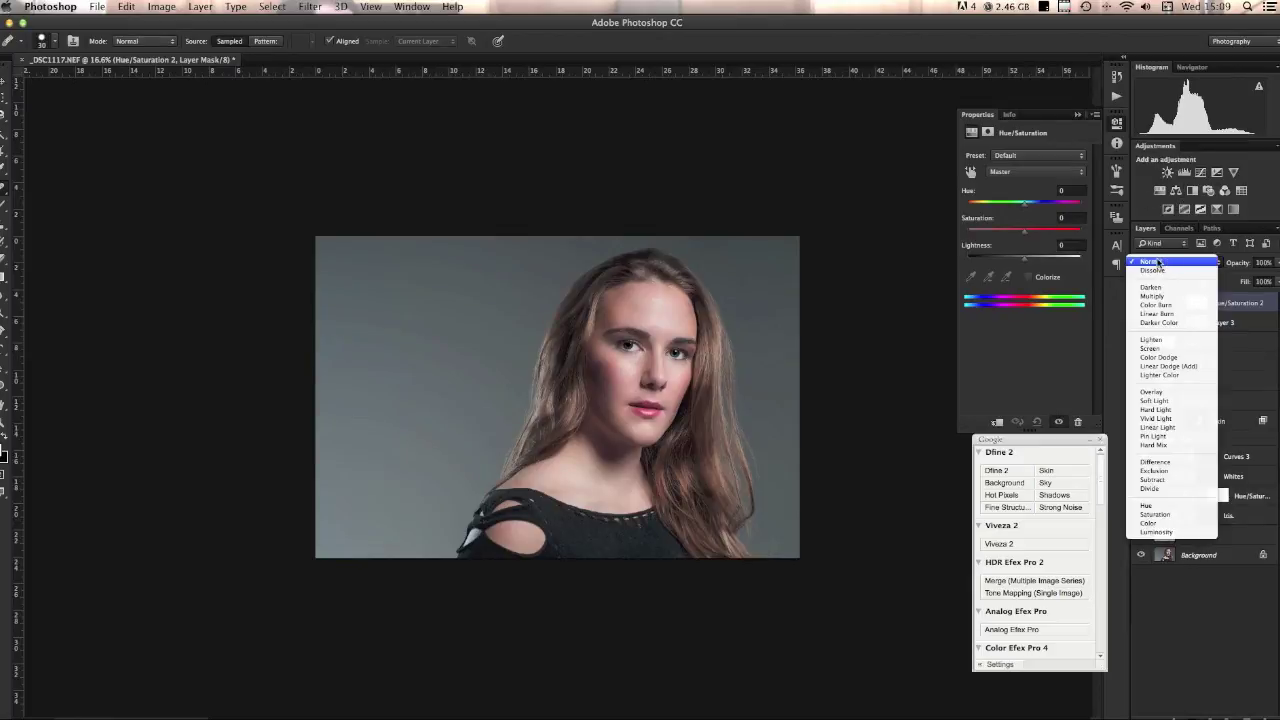
click(1154, 400)
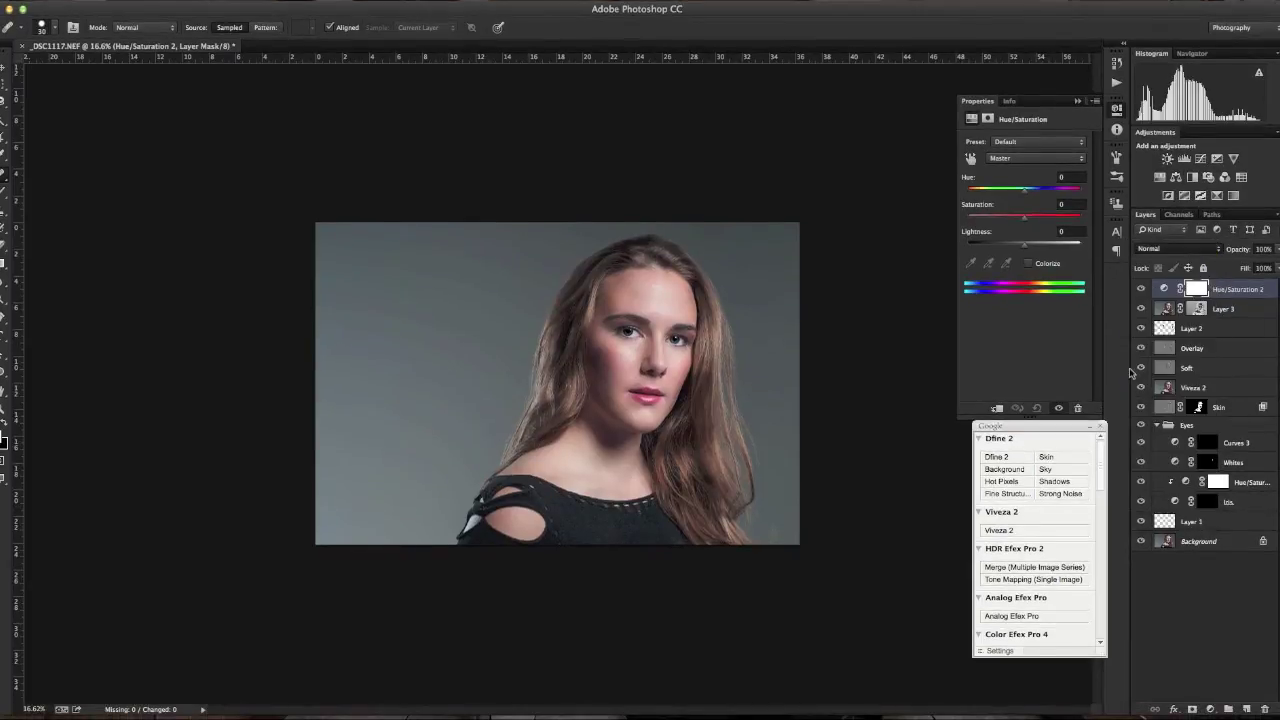
drag(1024, 231, 982, 234)
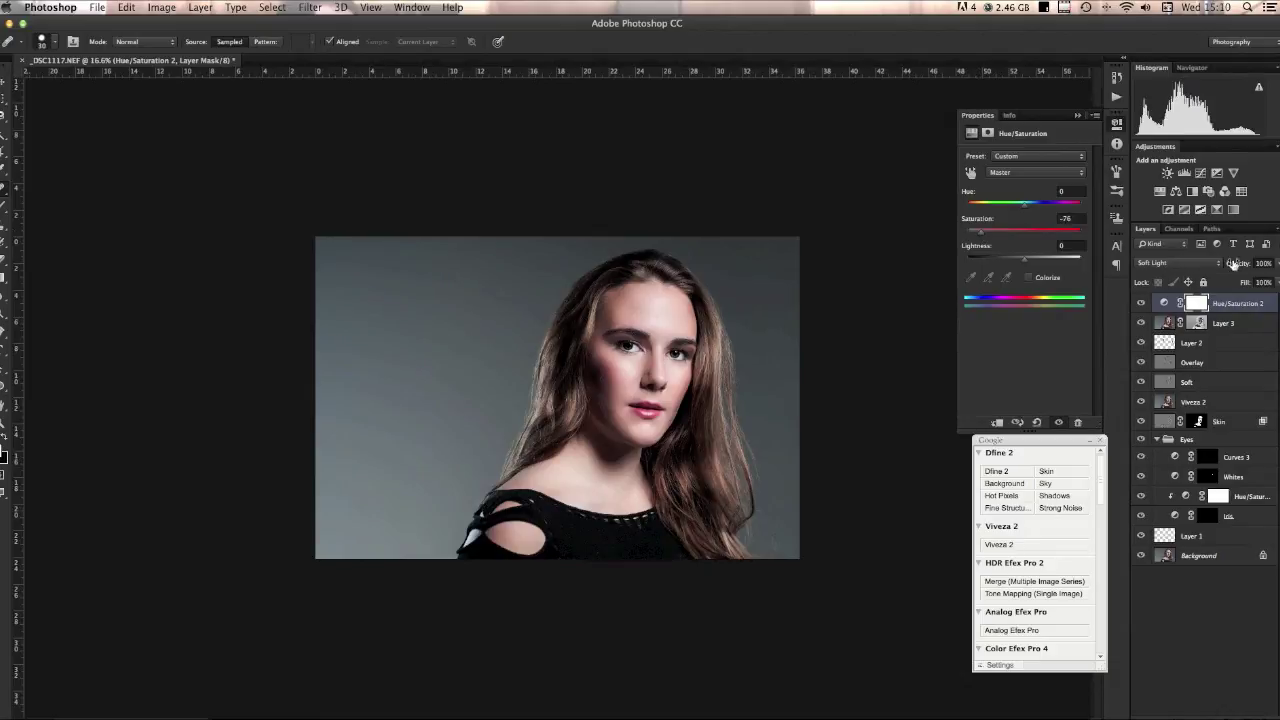
Step: Set the Soft Light Hue/Saturation layer's opacity to 45% and compare the portrait with the adjustment hidden and shown
drag(1242, 266, 1203, 268)
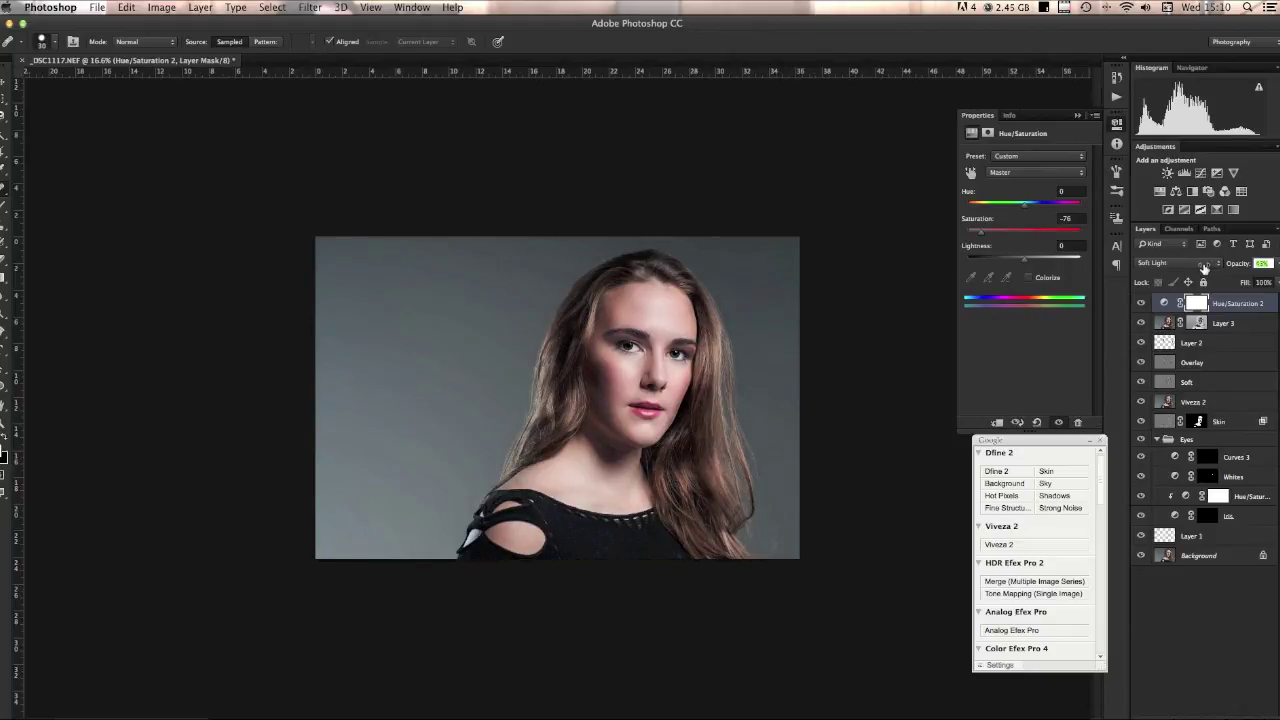
click(1142, 303)
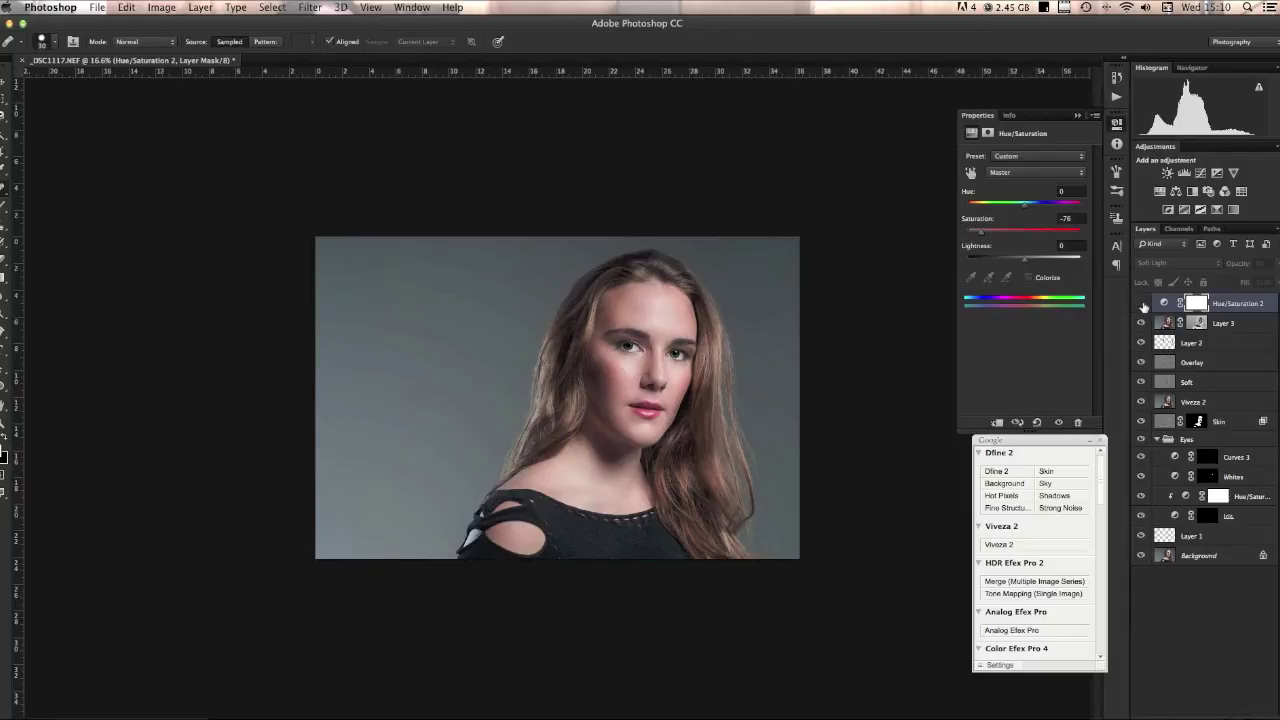
click(1142, 304)
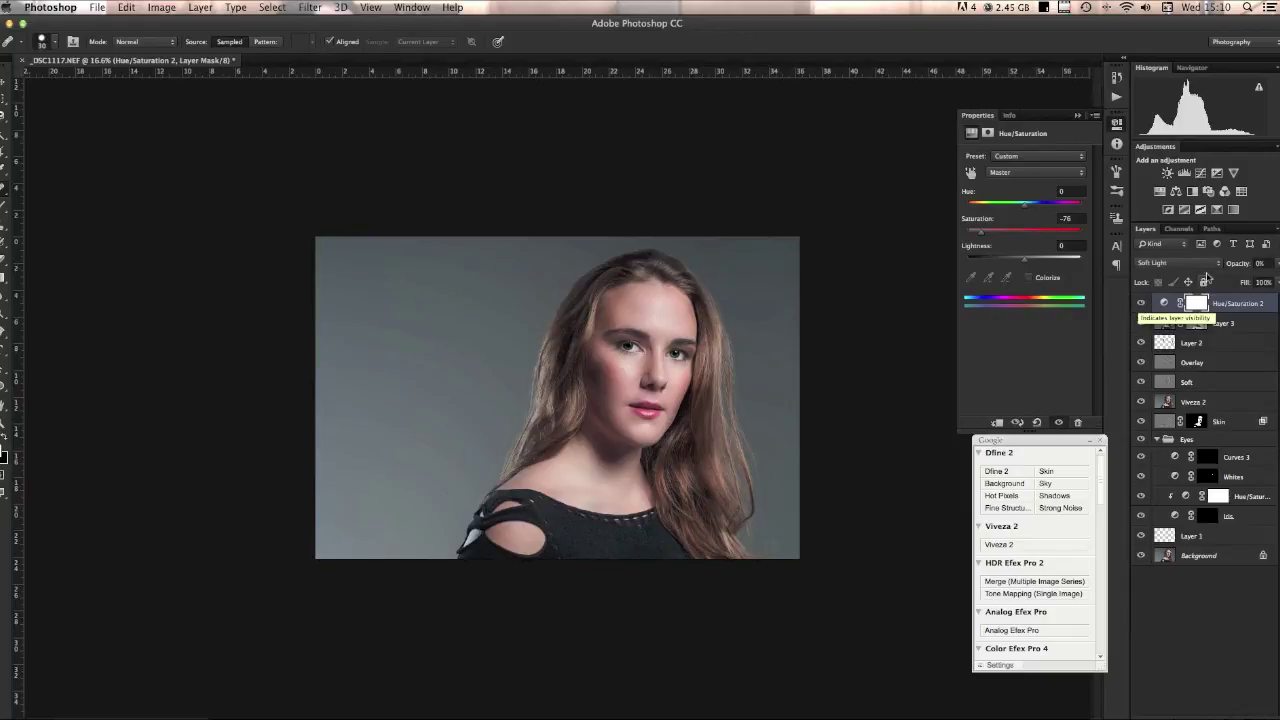
drag(1238, 266, 1266, 268)
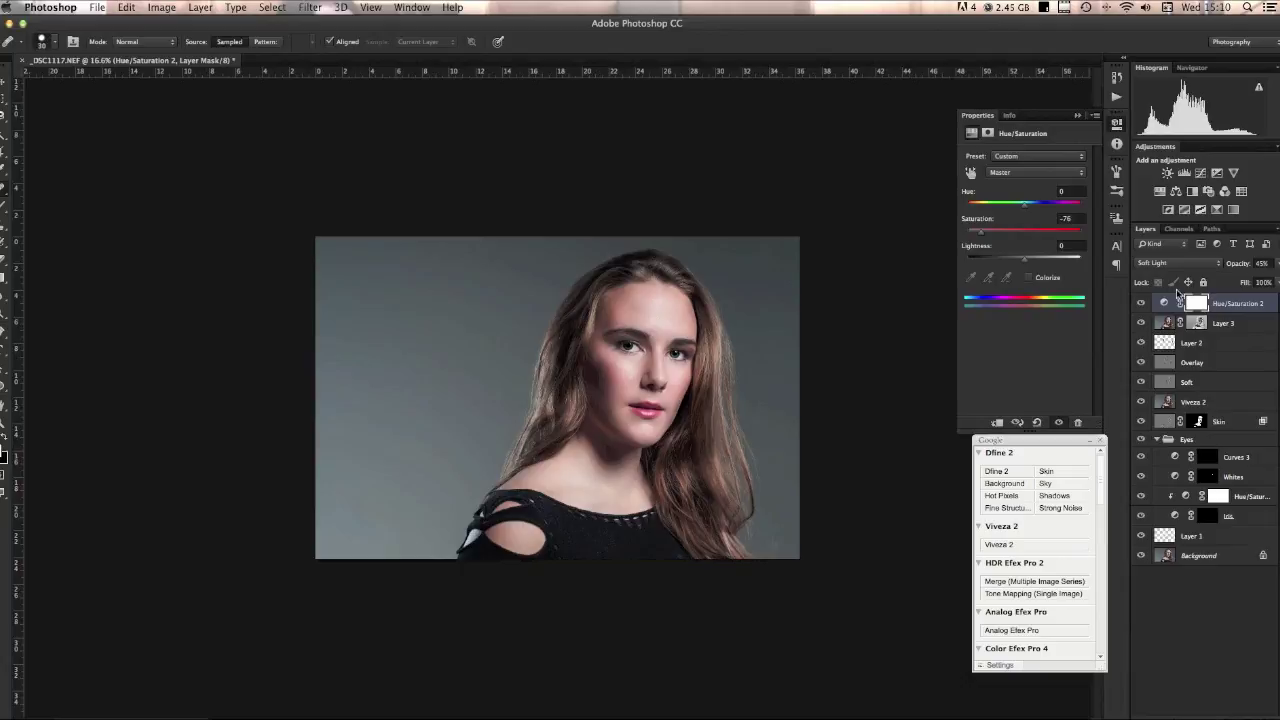
click(1141, 304)
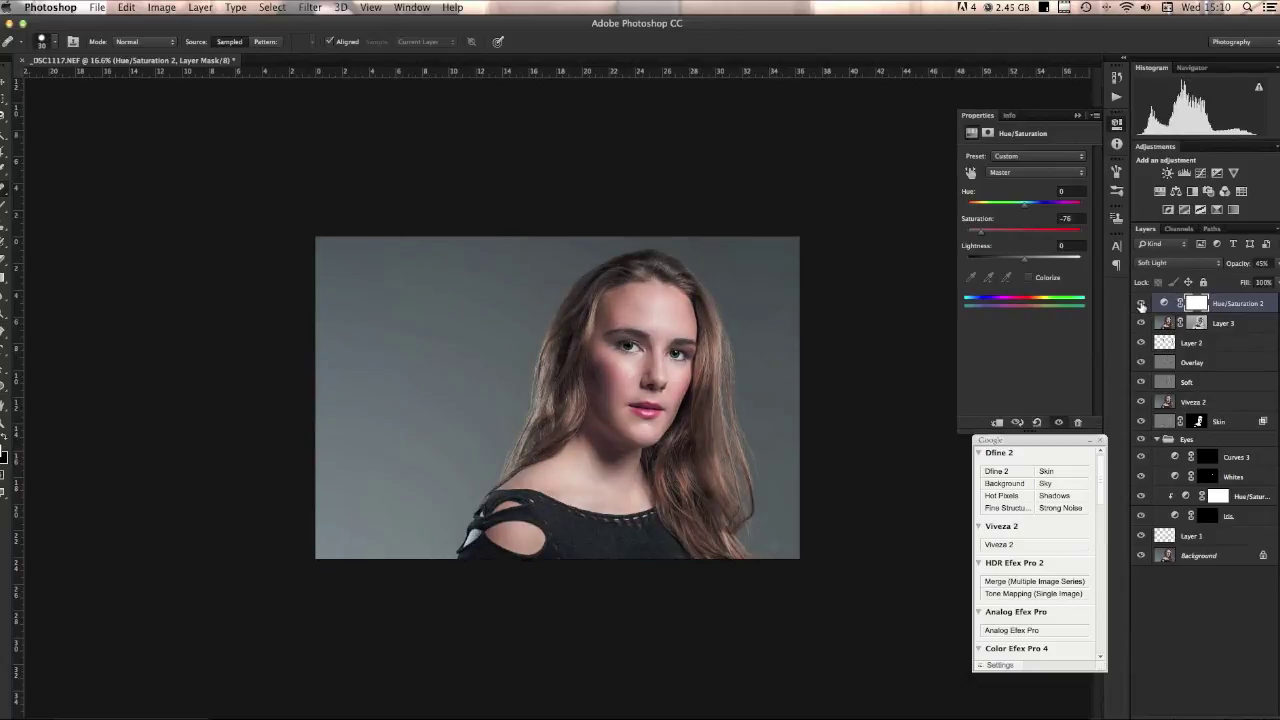
click(1141, 304)
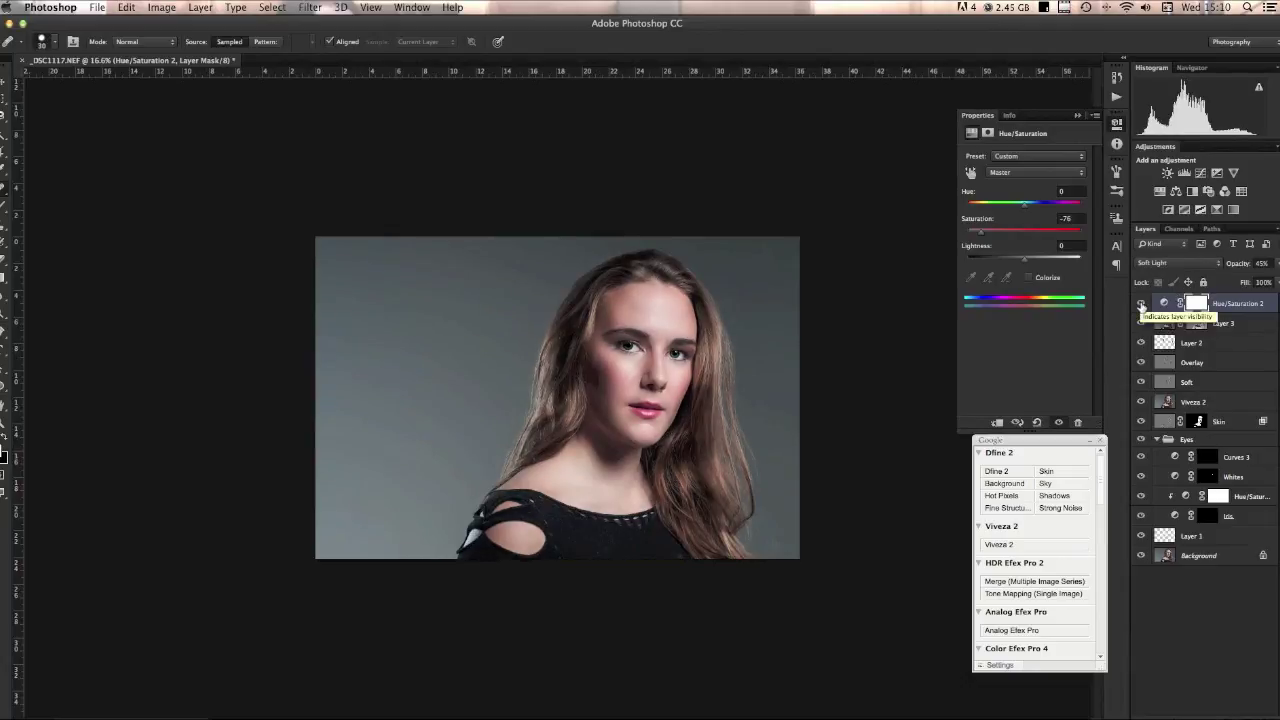
click(1141, 304)
click(1141, 304)
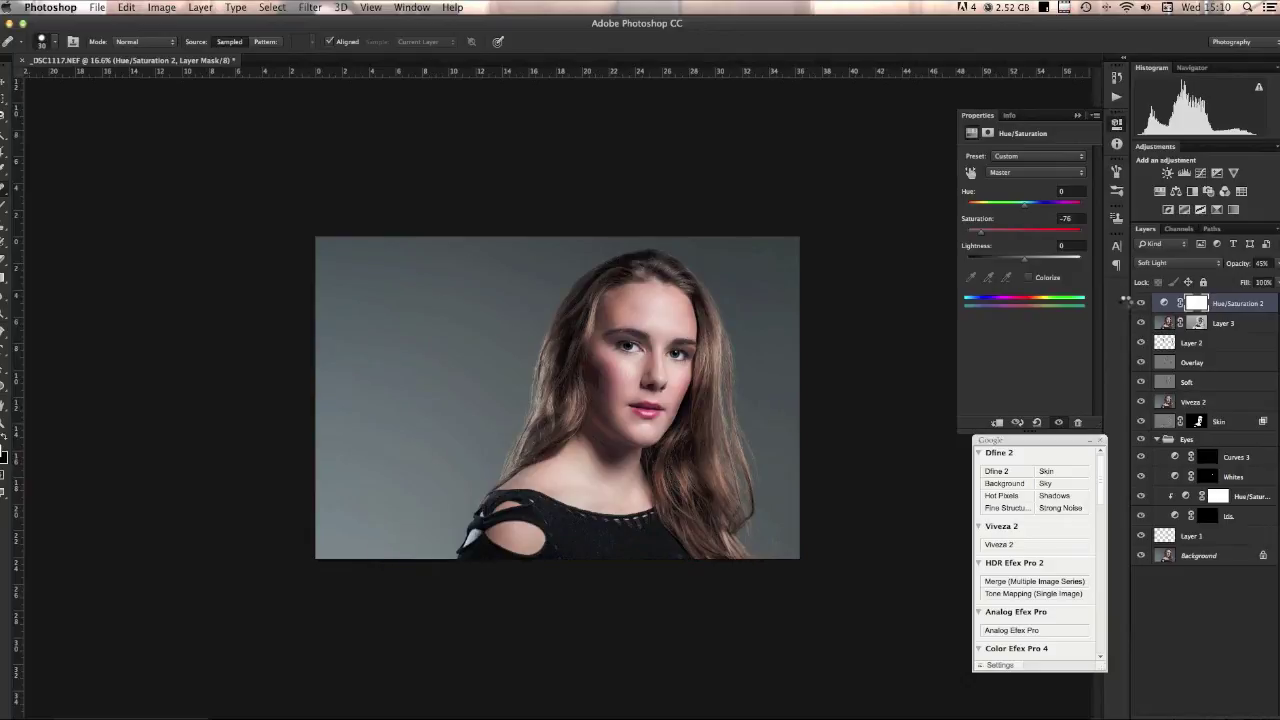
Step: Stamp all visible layers into a new top layer and start Lighting Effects with a smaller spot light centred on the woman's face
key(super+alt+shift+e)
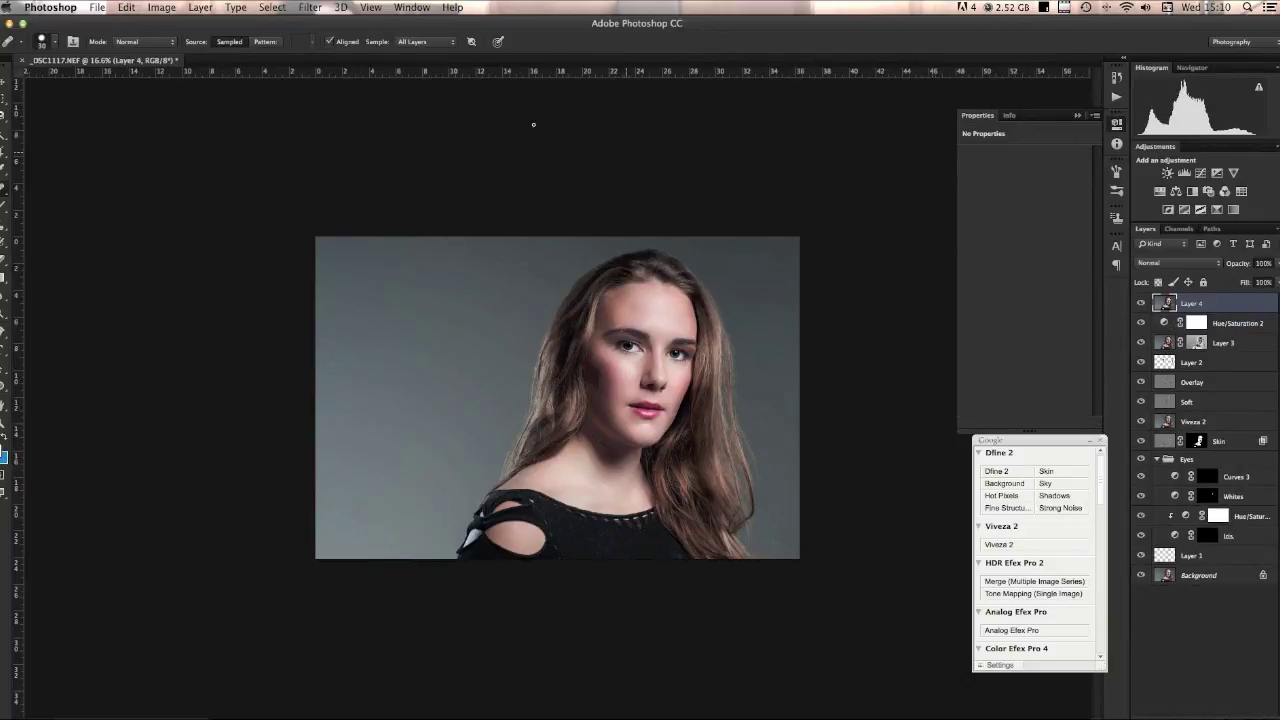
click(311, 7)
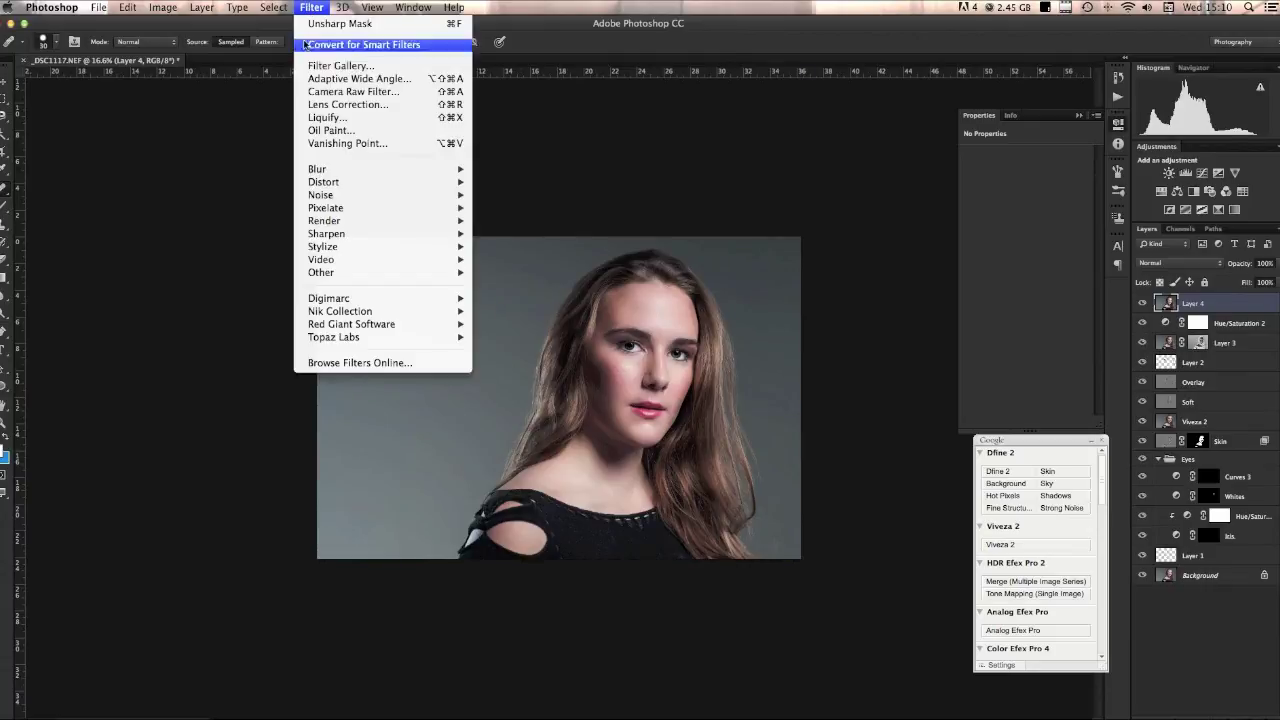
mouse_move(338, 221)
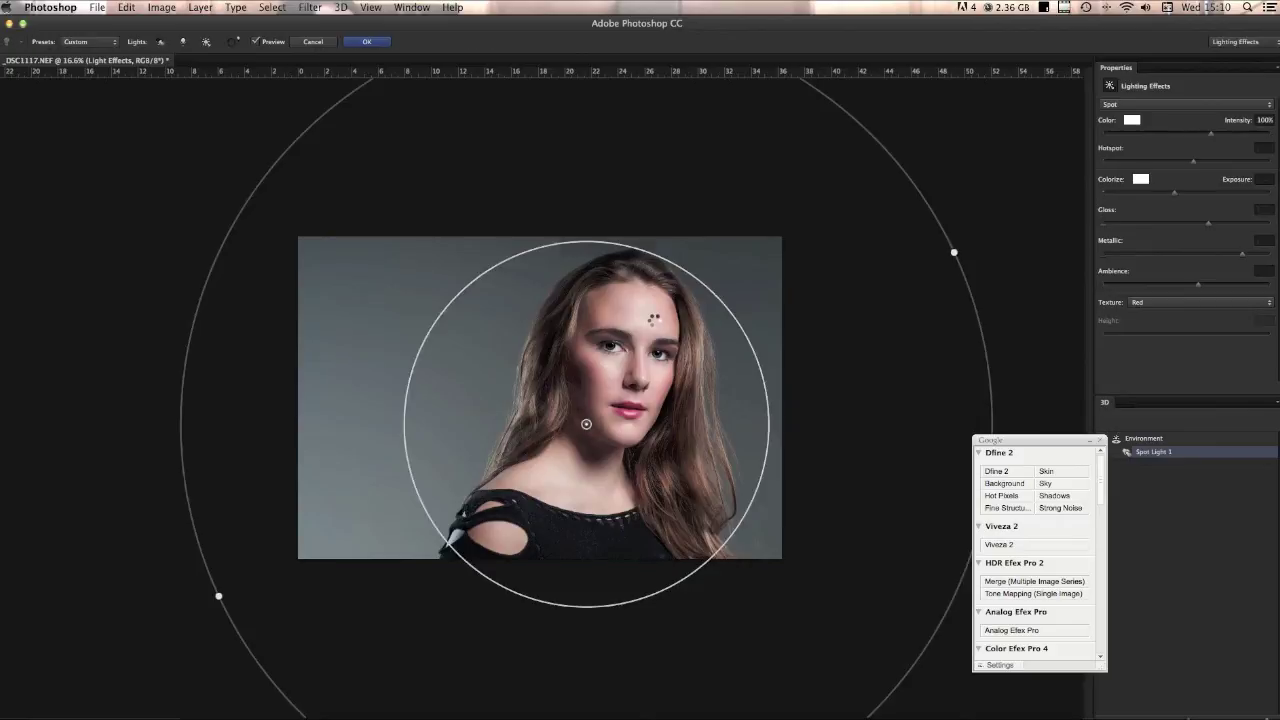
drag(586, 424, 636, 395)
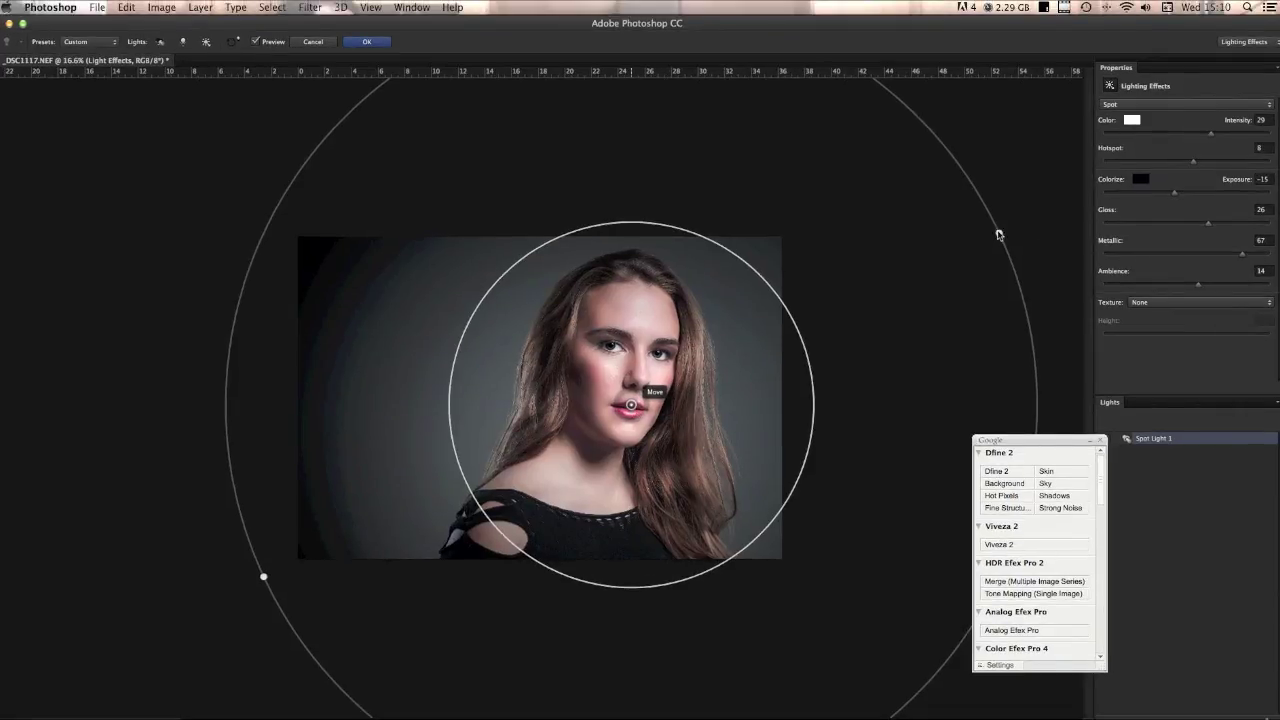
drag(1000, 236, 926, 251)
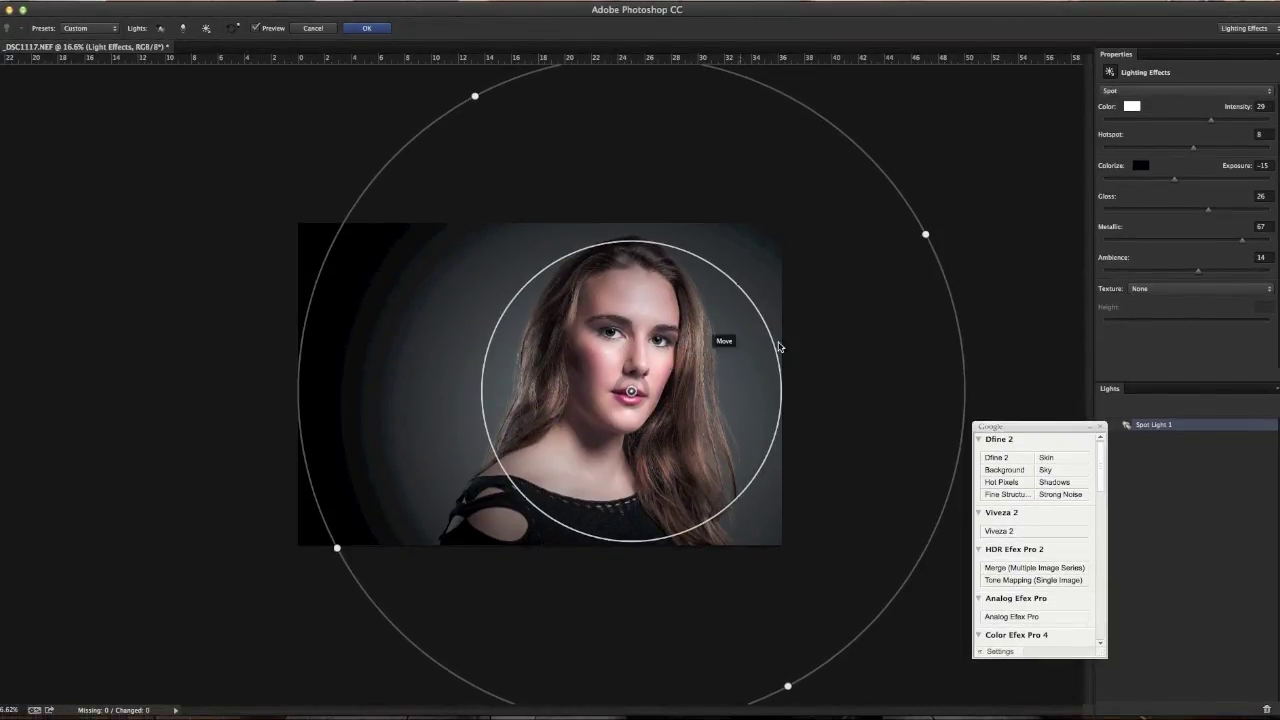
Step: Set the spot light's hotspot to 9, fine-tune its intensity, apply the lighting, and compare Layer 4 hidden and shown
drag(1193, 161, 1205, 133)
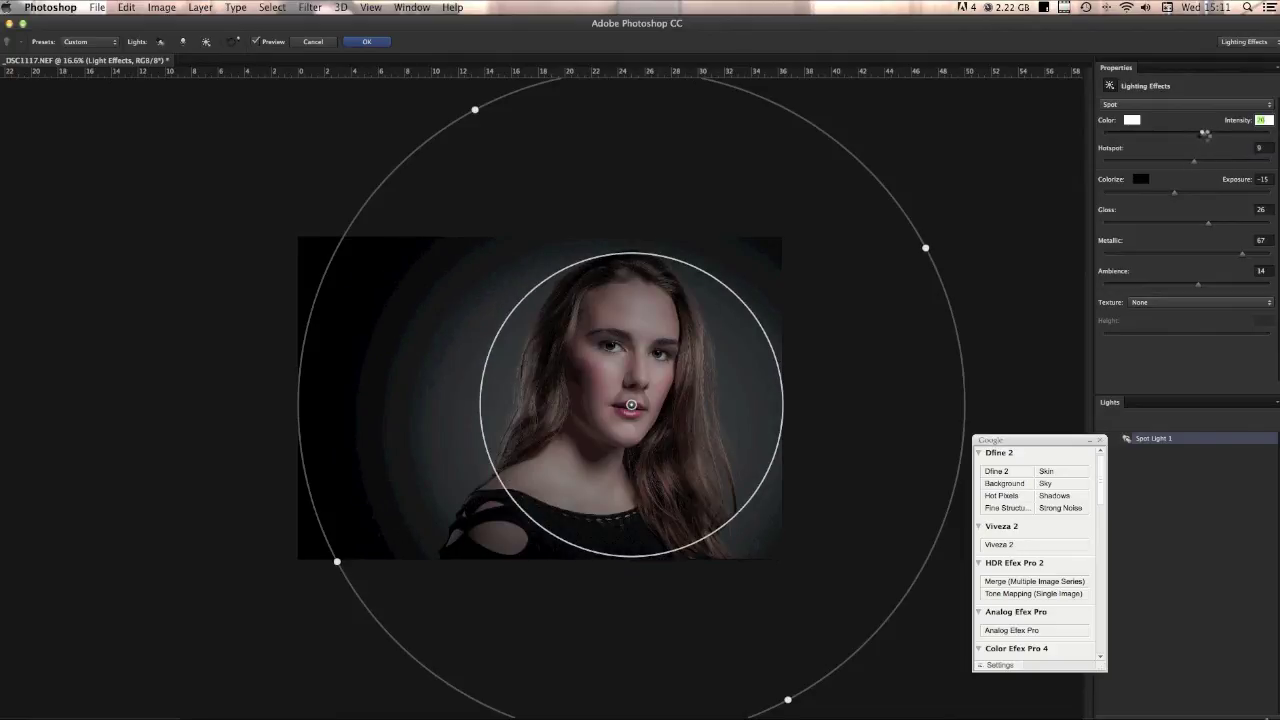
mouse_move(1205, 133)
mouse_down()
mouse_move(1238, 133)
mouse_move(1214, 134)
mouse_up()
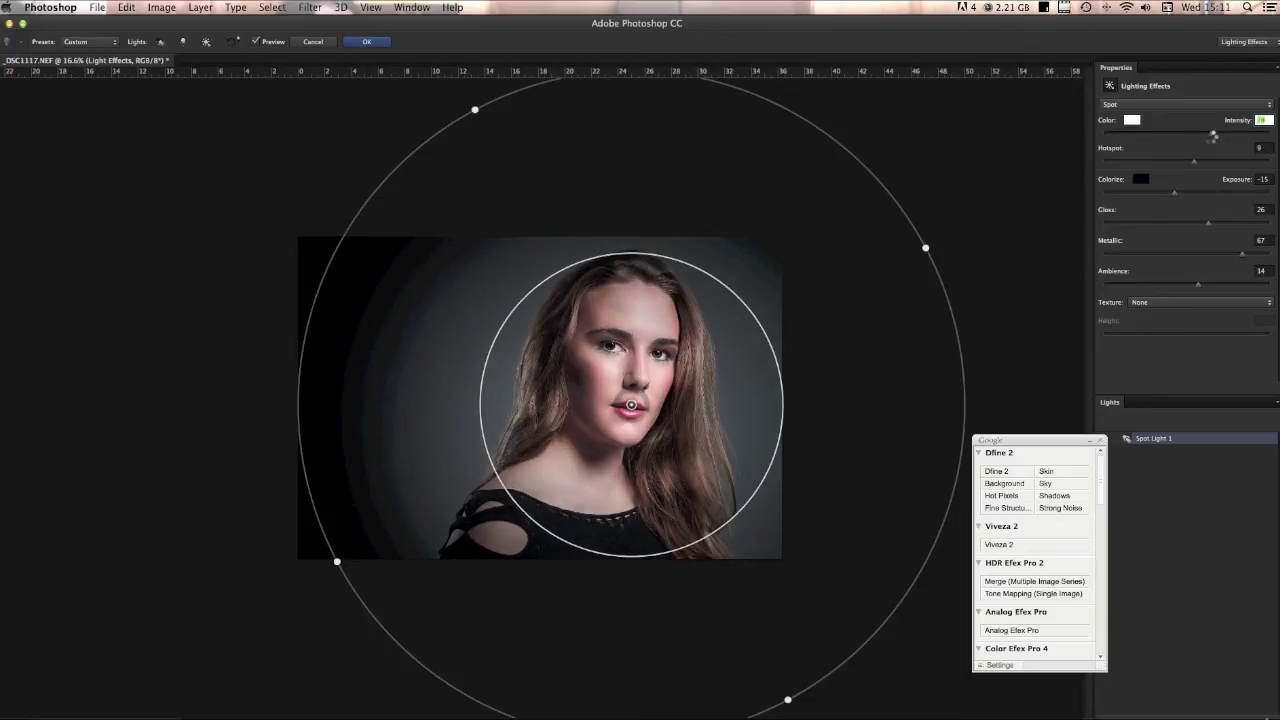
drag(1213, 135, 1216, 135)
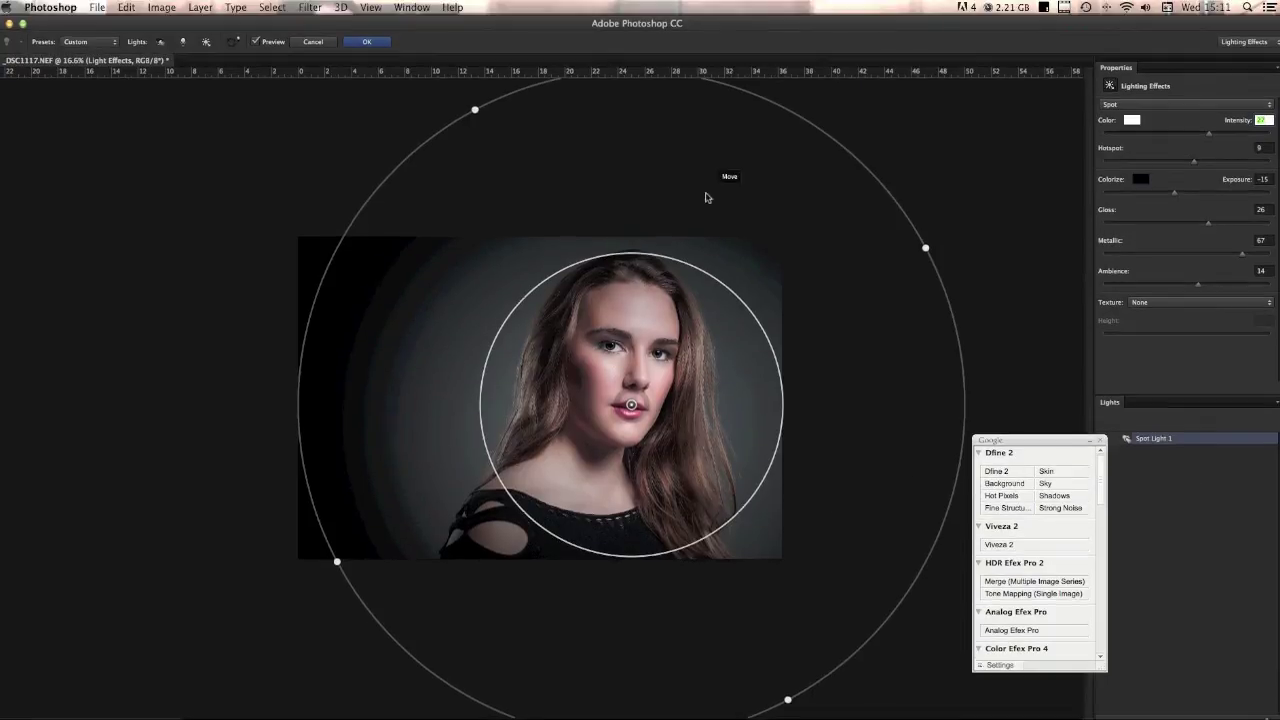
click(366, 41)
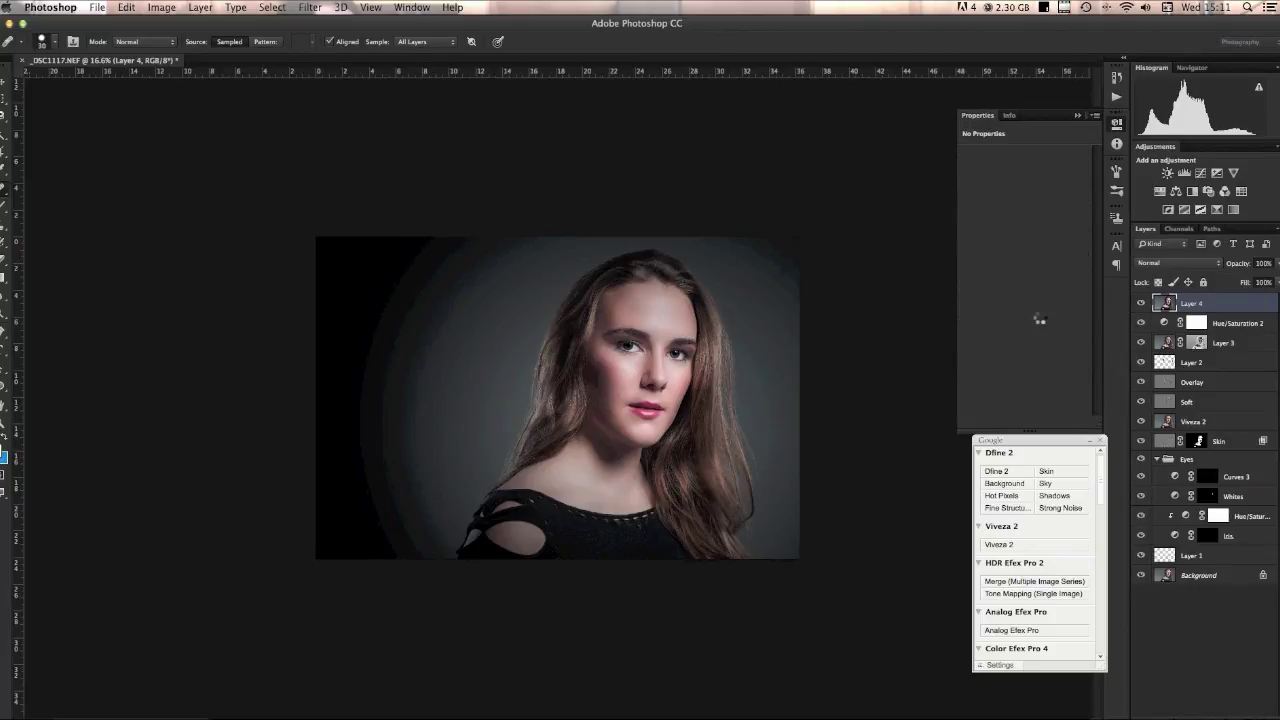
click(1140, 304)
click(1140, 304)
click(1140, 304)
click(1140, 304)
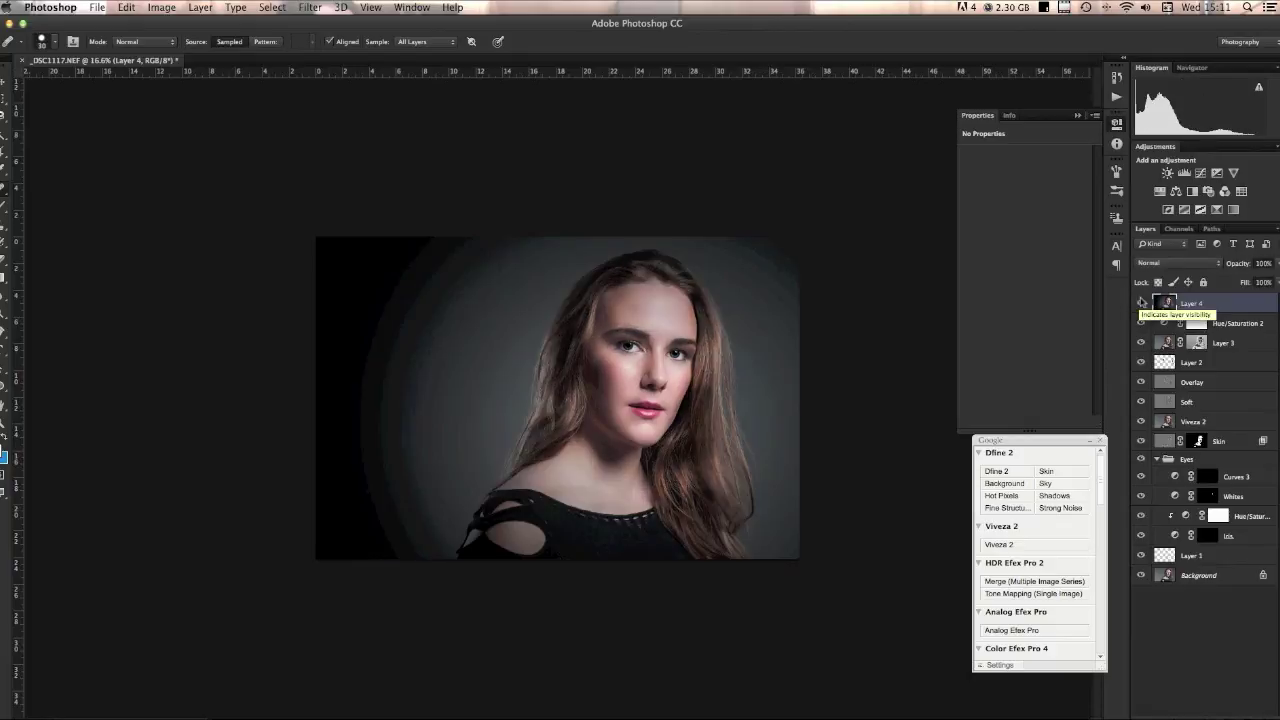
Step: Add a Levels adjustment layer with the white input level at 232, and try sampling a white point from the backdrop
click(1184, 173)
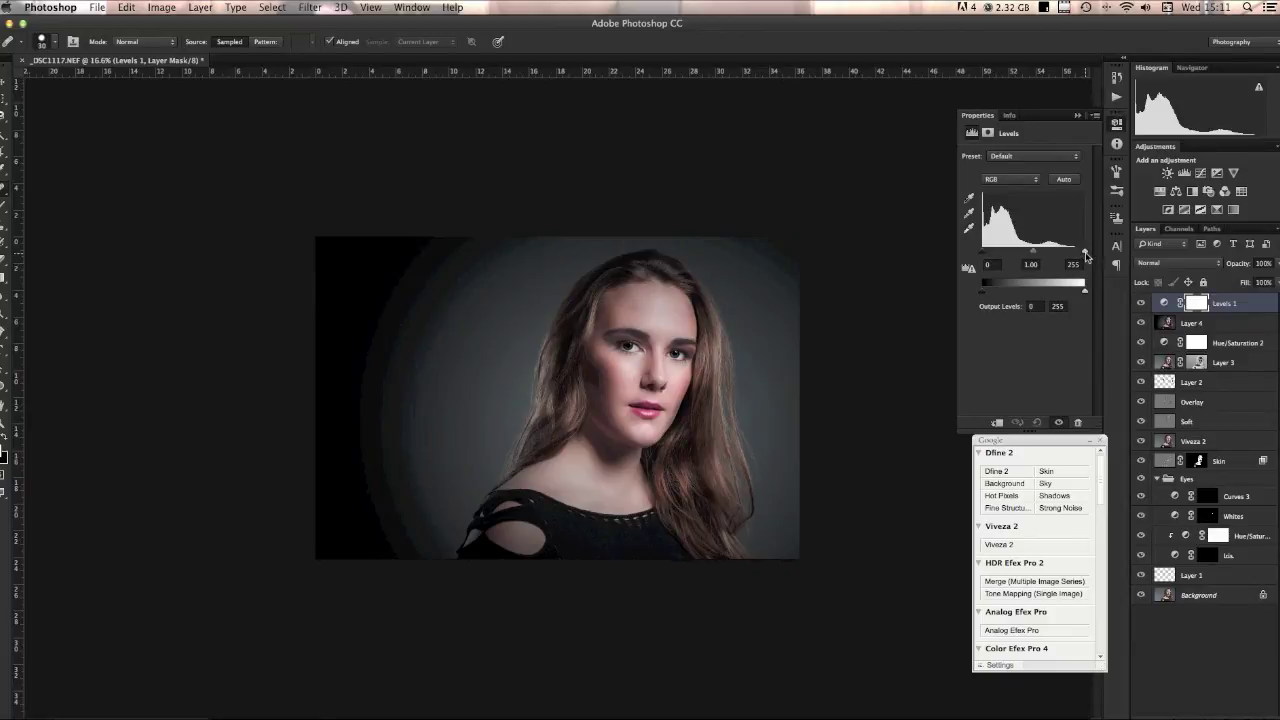
drag(1086, 256, 1075, 256)
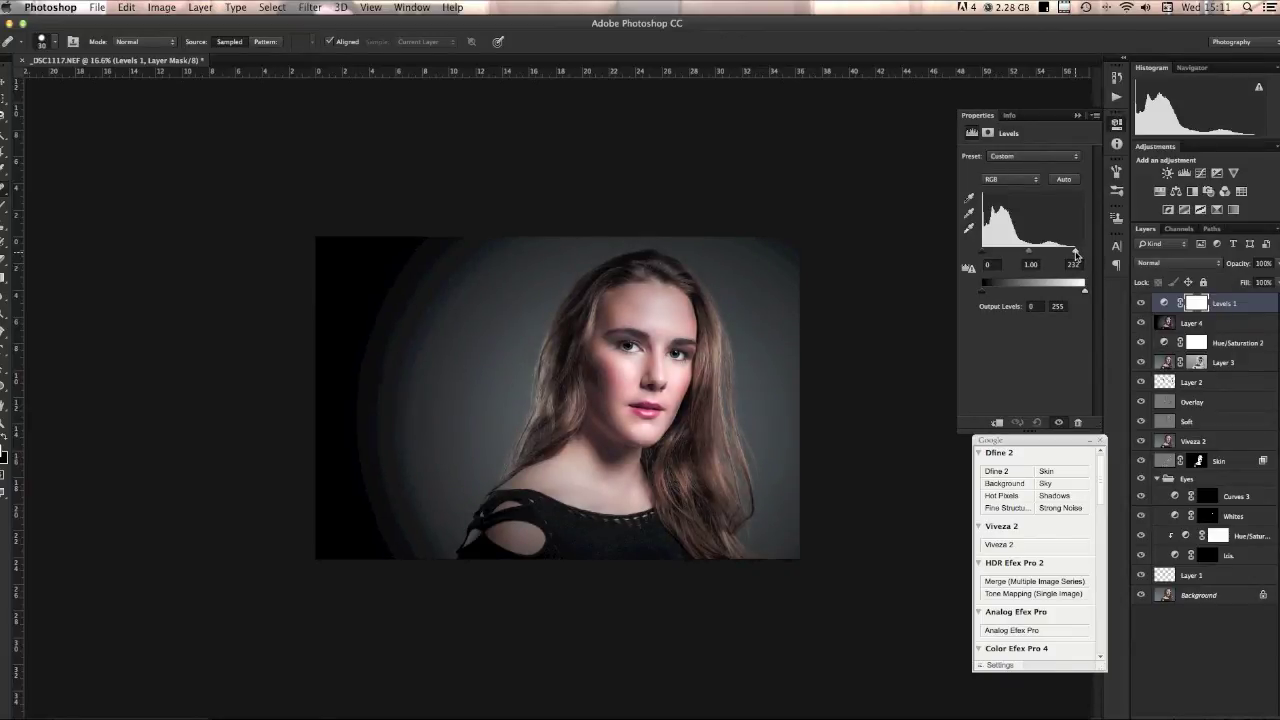
click(969, 229)
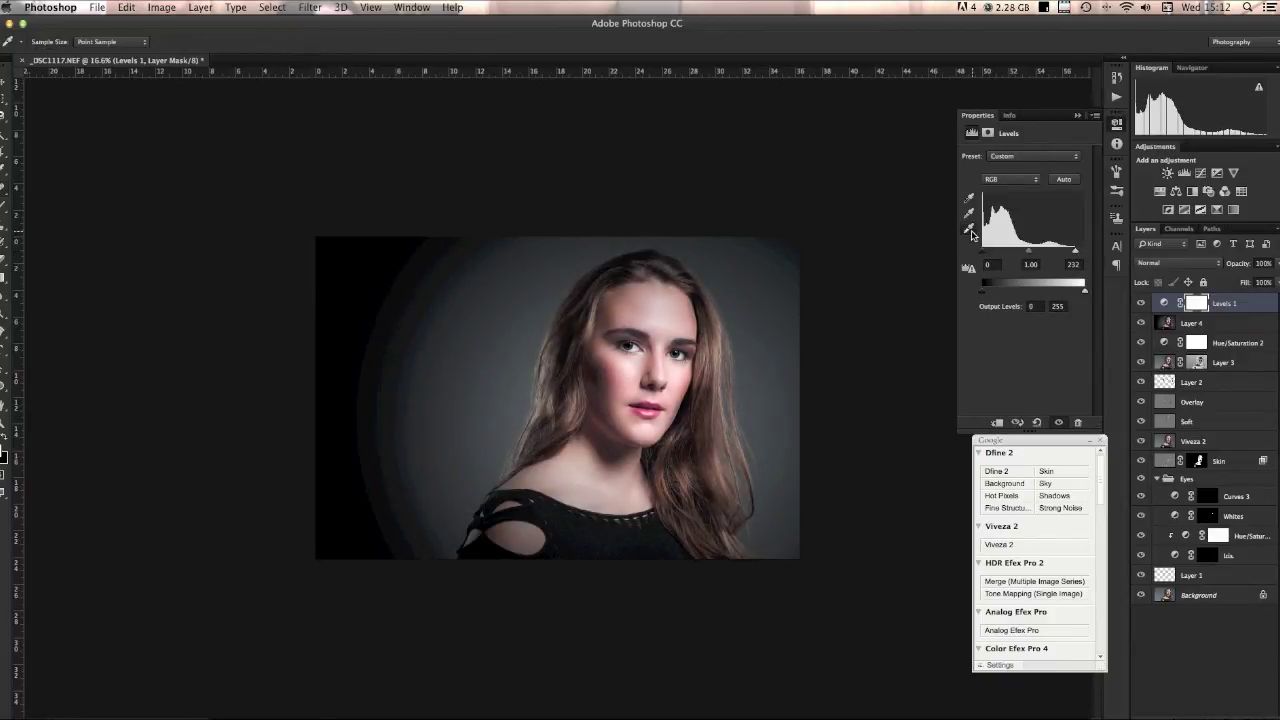
click(748, 270)
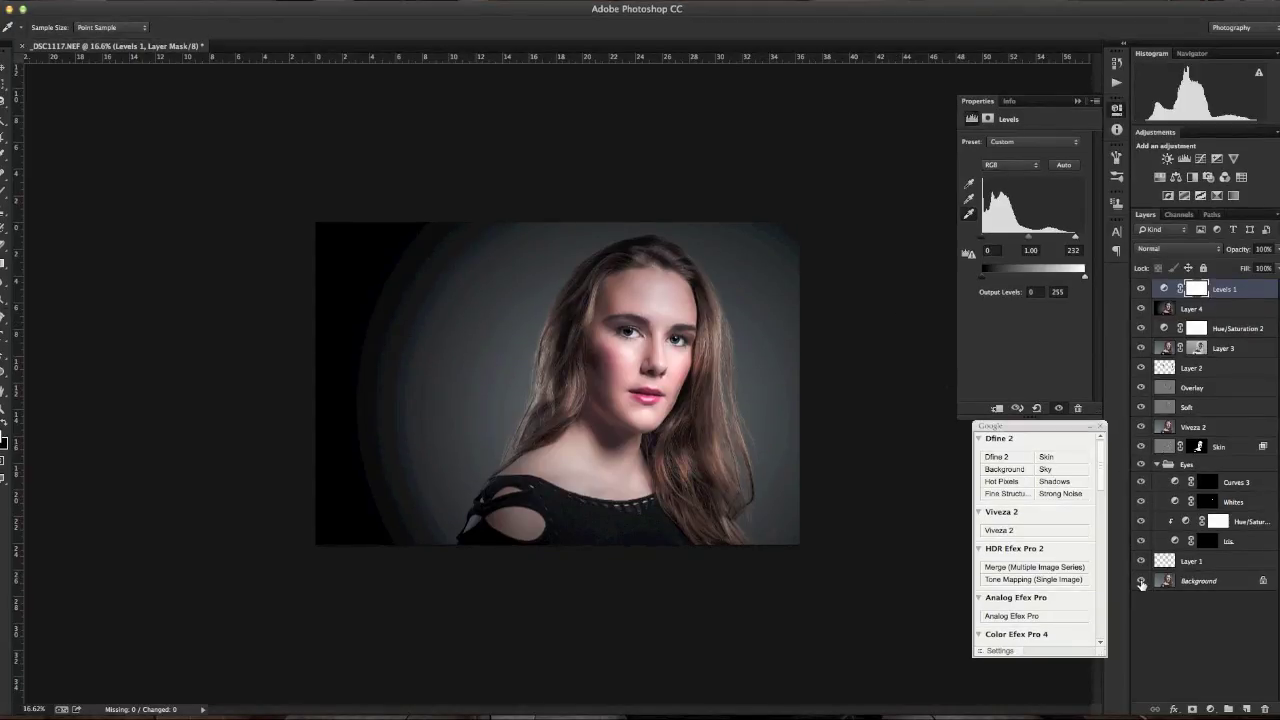
Step: Compare the original Background layer alone with the fully retouched portrait
alt+click(1142, 584)
alt+click(1142, 584)
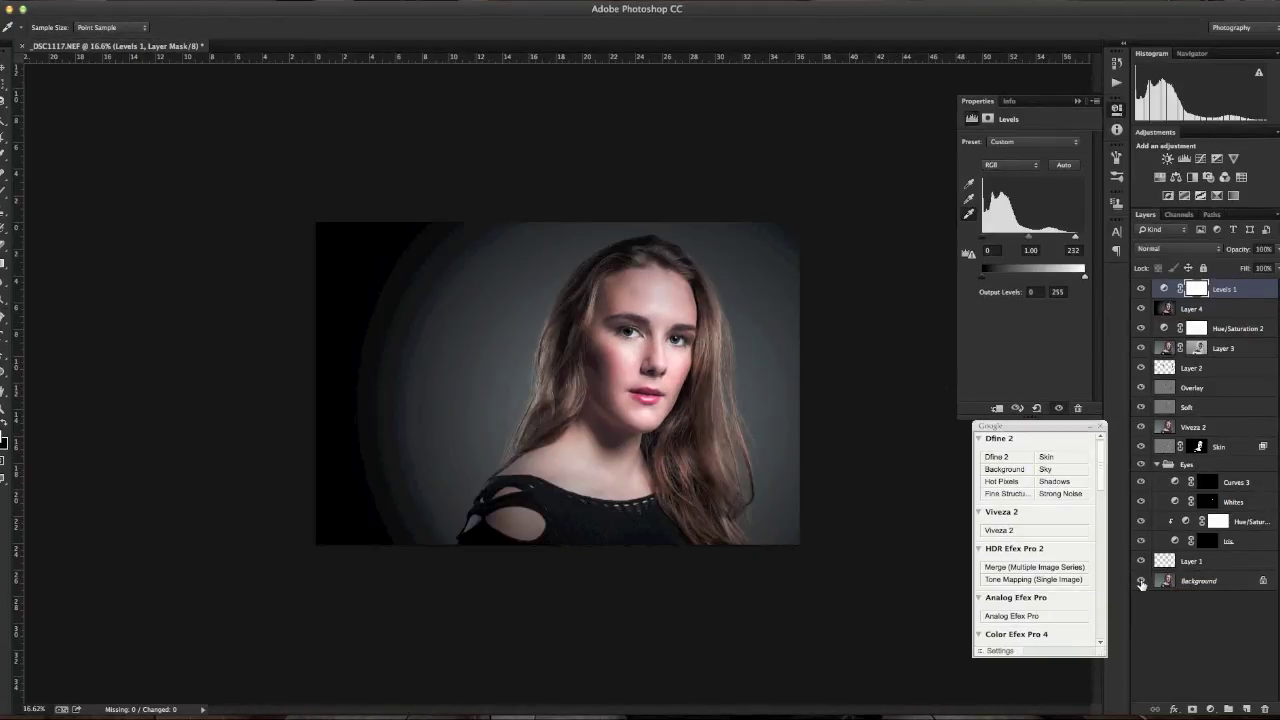
alt+click(1142, 584)
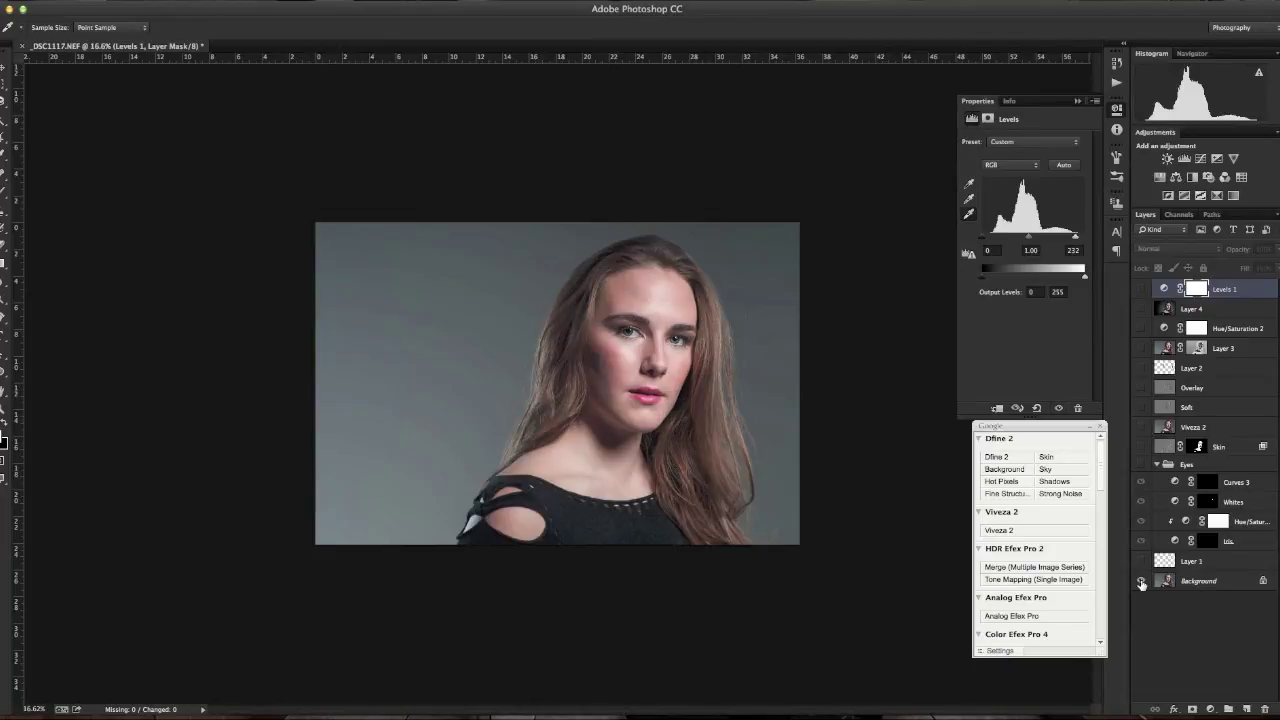
alt+click(1142, 584)
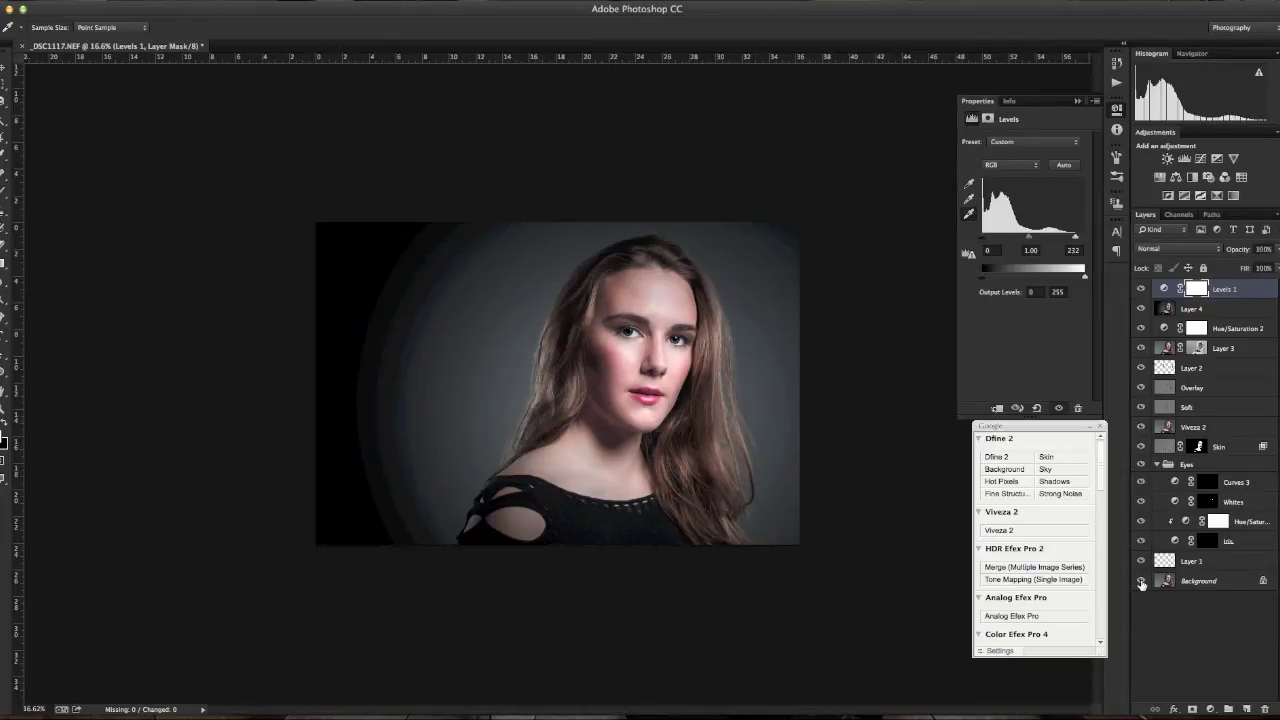